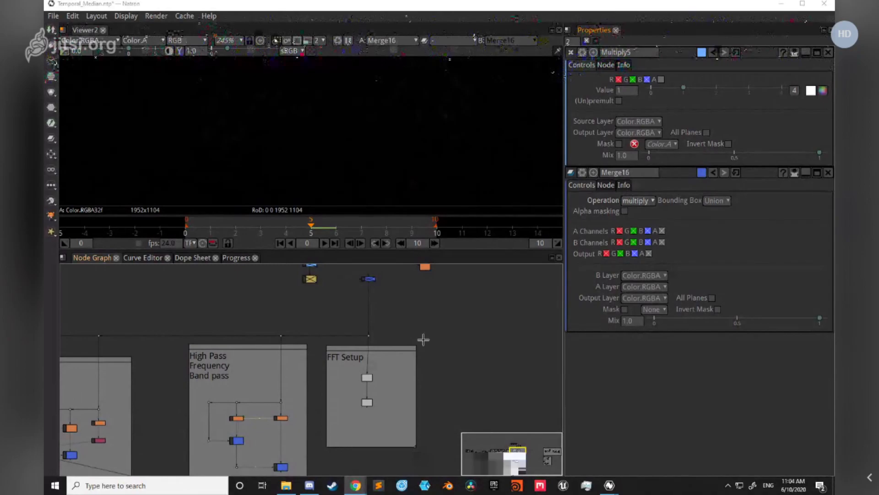
Step: Find the Read3_2 footage node in the node graph and show its whole frame in the viewer
{"action": "left_click_drag", "start_coordinate": [456, 401], "coordinate": [500, 377]}
{"action": "scroll", "coordinate": [500, 377], "scroll_direction": "down", "scroll_amount": 2}
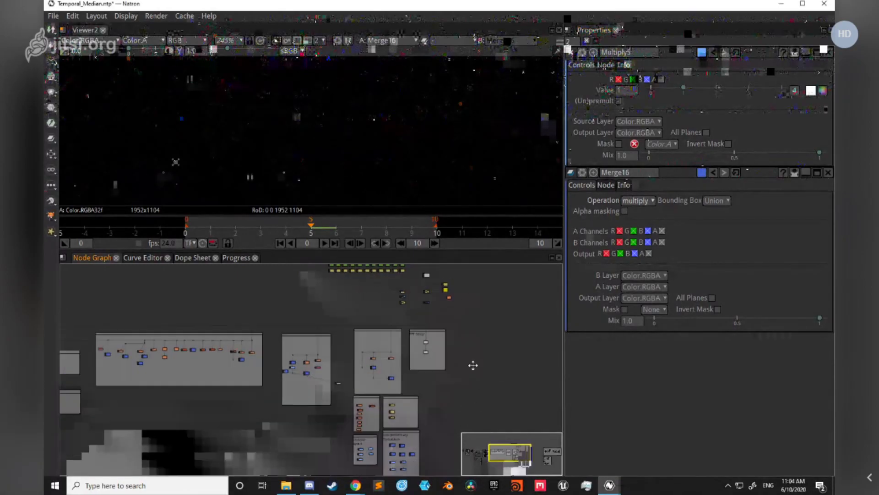
{"action": "scroll", "coordinate": [256, 380], "scroll_direction": "down", "scroll_amount": 1}
{"action": "left_click_drag", "start_coordinate": [237, 402], "coordinate": [336, 392]}
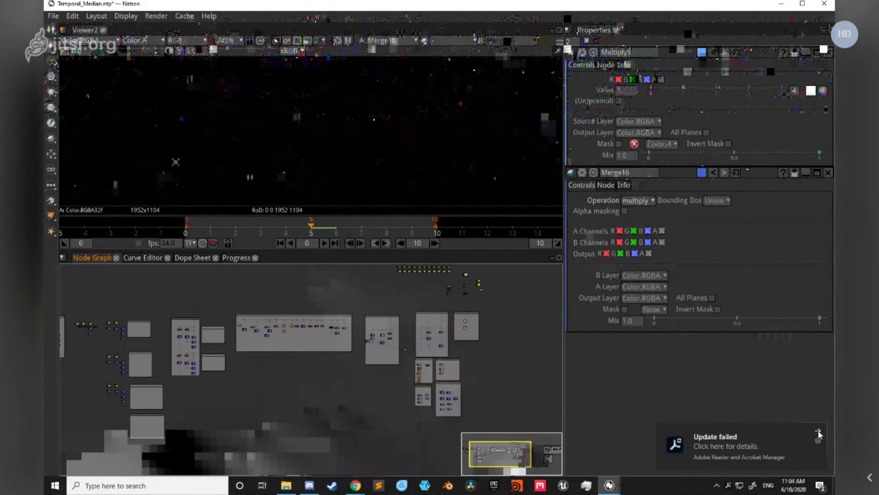
{"action": "scroll", "coordinate": [398, 316], "scroll_direction": "up", "scroll_amount": 2}
{"action": "scroll", "coordinate": [366, 335], "scroll_direction": "up", "scroll_amount": 4}
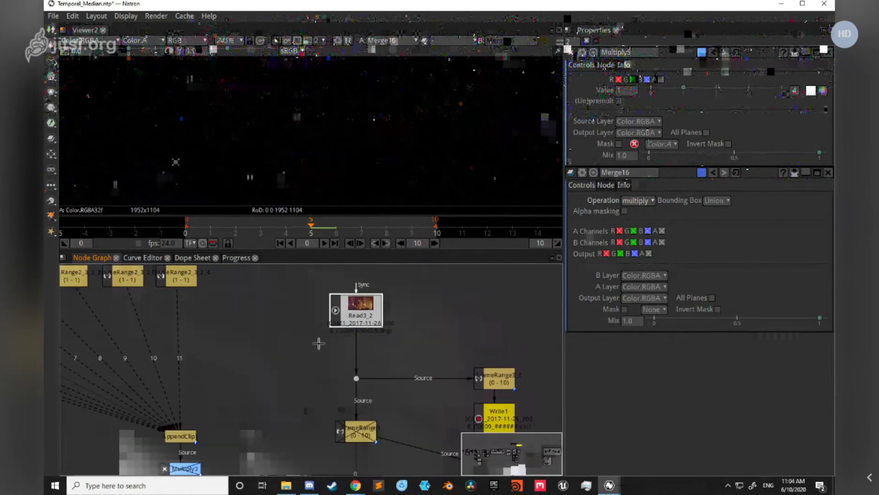
{"action": "key", "text": "1"}
{"action": "scroll", "coordinate": [347, 125], "scroll_direction": "down", "scroll_amount": 9}
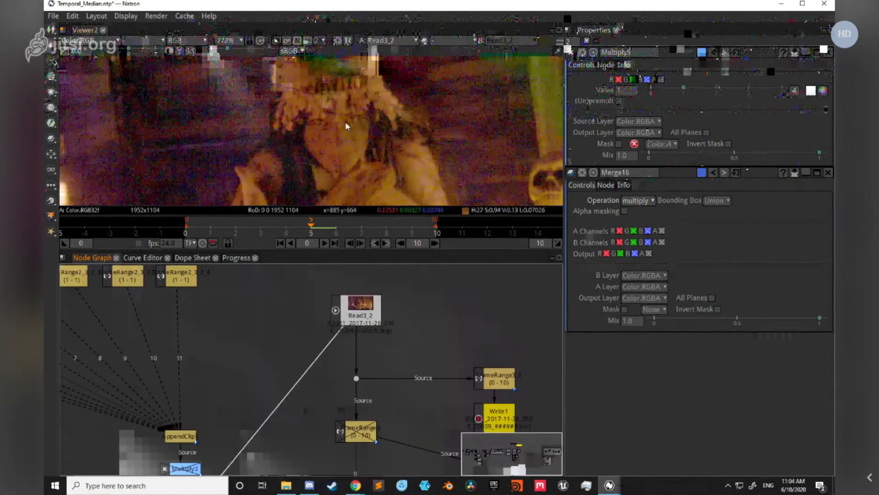
{"action": "scroll", "coordinate": [399, 354], "scroll_direction": "down", "scroll_amount": 5}
Step: Examine the two nodes in the FFT Setup group and the line that feeds them
{"action": "left_click_drag", "start_coordinate": [408, 406], "coordinate": [408, 376]}
{"action": "left_click_drag", "start_coordinate": [394, 406], "coordinate": [404, 353]}
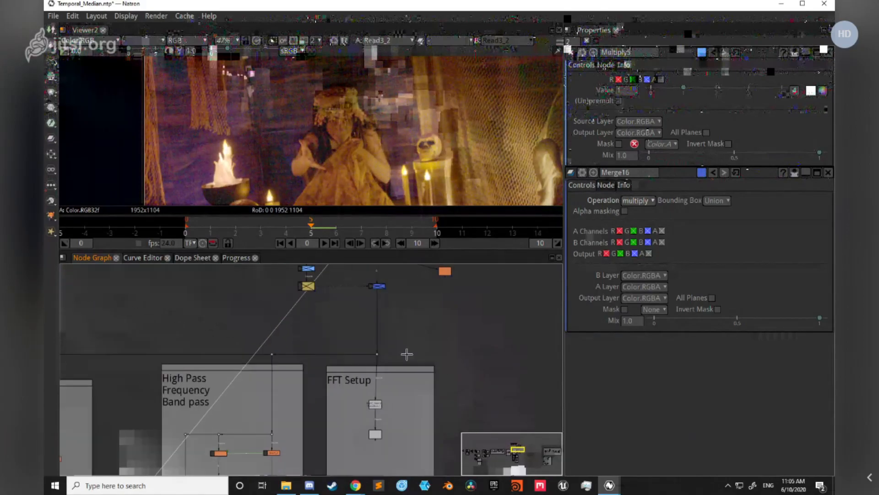
{"action": "left_click_drag", "start_coordinate": [328, 357], "coordinate": [326, 326]}
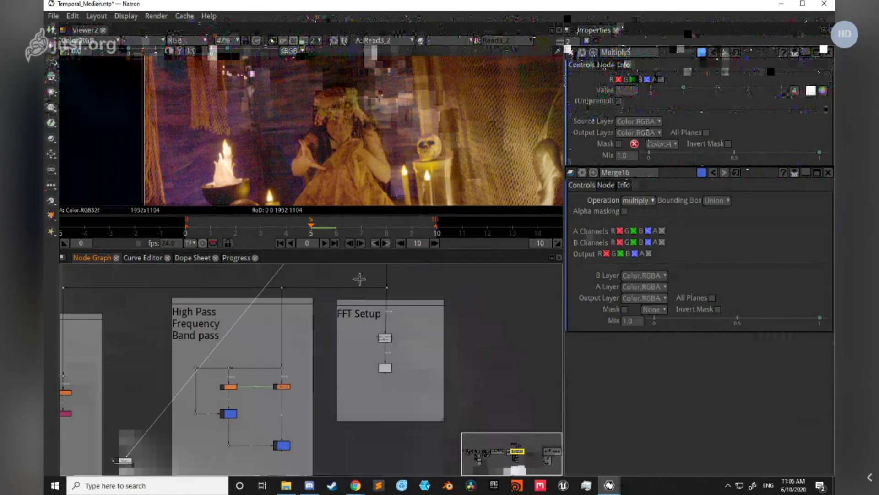
{"action": "scroll", "coordinate": [360, 322], "scroll_direction": "up", "scroll_amount": 2}
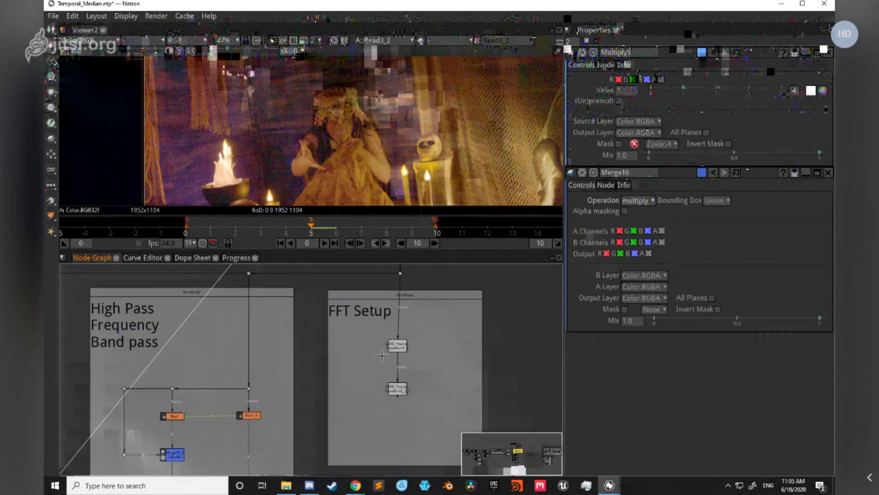
{"action": "scroll", "coordinate": [367, 353], "scroll_direction": "up", "scroll_amount": 2}
{"action": "scroll", "coordinate": [343, 363], "scroll_direction": "down", "scroll_amount": 3}
{"action": "left_click_drag", "start_coordinate": [344, 362], "coordinate": [347, 368]}
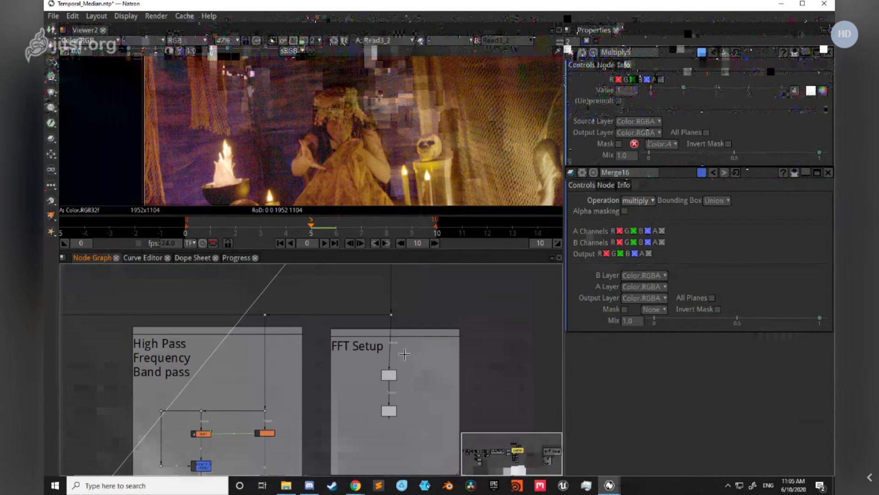
{"action": "scroll", "coordinate": [399, 355], "scroll_direction": "up", "scroll_amount": 2}
Step: Examine how the blur, divide and multiply nodes are wired in the High Pass Frequency Band pass group
{"action": "left_click_drag", "start_coordinate": [338, 393], "coordinate": [404, 351]}
{"action": "scroll", "coordinate": [344, 400], "scroll_direction": "down", "scroll_amount": 2}
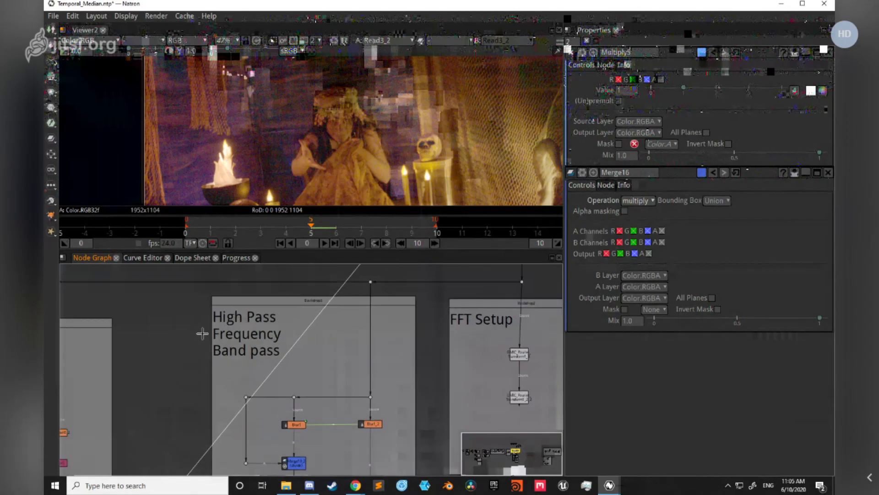
{"action": "left_click_drag", "start_coordinate": [302, 381], "coordinate": [329, 315]}
{"action": "scroll", "coordinate": [337, 329], "scroll_direction": "up", "scroll_amount": 2}
{"action": "left_click_drag", "start_coordinate": [385, 364], "coordinate": [355, 316]}
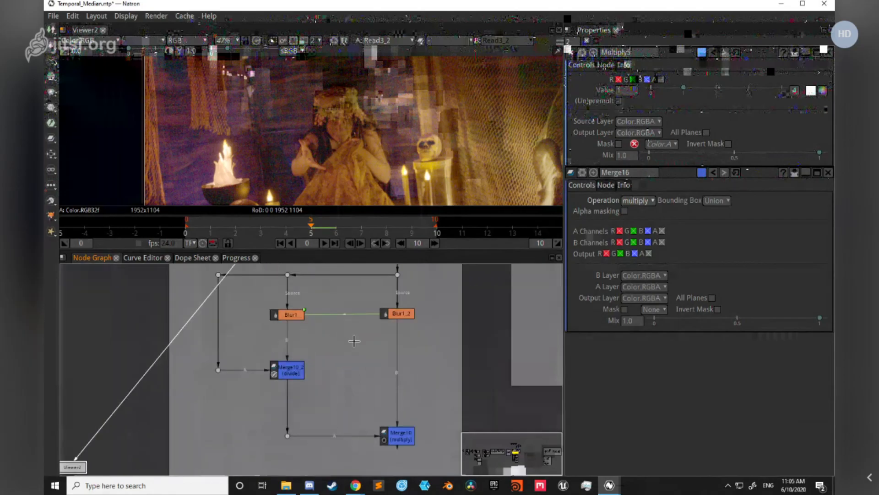
{"action": "scroll", "coordinate": [293, 340], "scroll_direction": "down", "scroll_amount": 2}
{"action": "left_click_drag", "start_coordinate": [238, 341], "coordinate": [333, 360]}
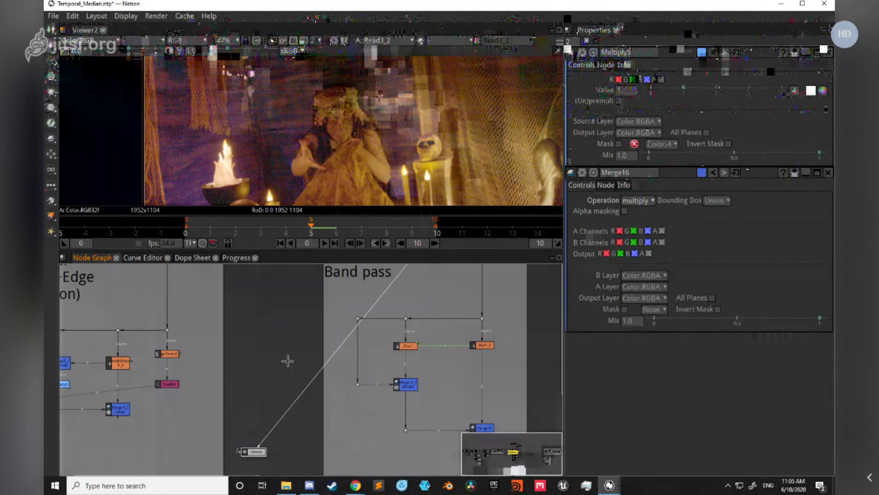
Step: Look over the Bilateral Filter (+Edge Detection) and Spatial Edge Detection groups, checking the noise in the displayed footage
{"action": "scroll", "coordinate": [274, 335], "scroll_direction": "down", "scroll_amount": 1}
{"action": "left_click_drag", "start_coordinate": [165, 318], "coordinate": [294, 332]}
{"action": "left_click_drag", "start_coordinate": [222, 313], "coordinate": [273, 333]}
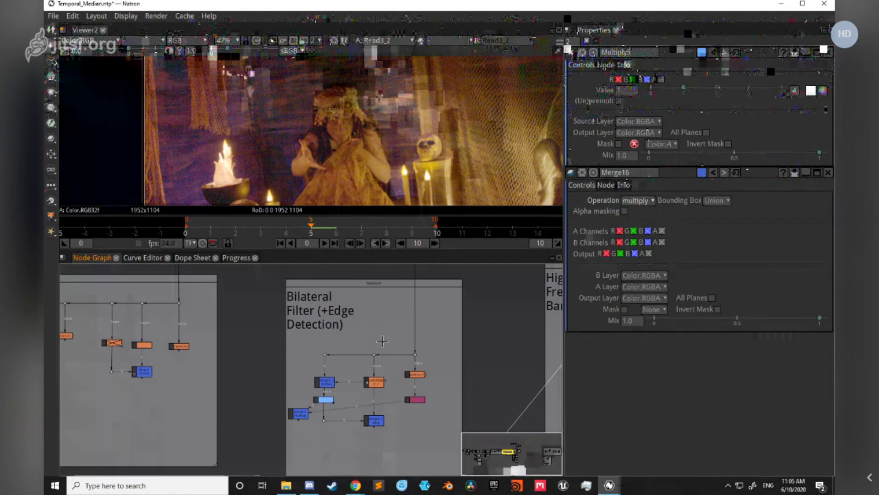
{"action": "scroll", "coordinate": [307, 96], "scroll_direction": "up", "scroll_amount": 2}
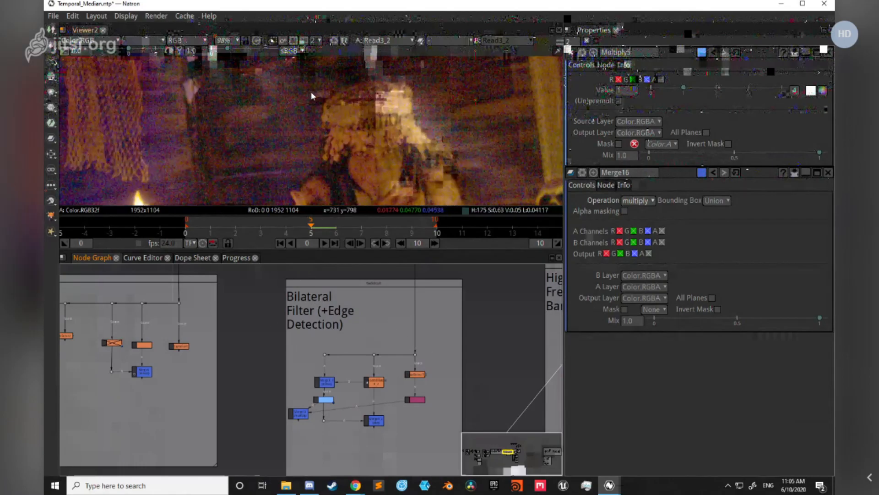
{"action": "left_click_drag", "start_coordinate": [263, 354], "coordinate": [393, 376]}
{"action": "left_click_drag", "start_coordinate": [337, 396], "coordinate": [460, 396]}
{"action": "scroll", "coordinate": [227, 408], "scroll_direction": "down", "scroll_amount": 5}
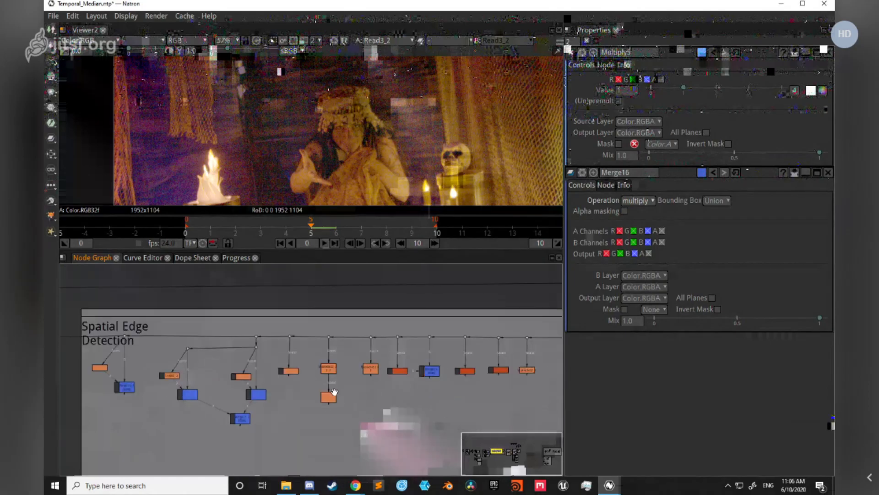
{"action": "scroll", "coordinate": [271, 368], "scroll_direction": "down", "scroll_amount": 2}
Step: Go to the Temporal Median group and show the Dot37 node above it in the viewer
{"action": "left_click_drag", "start_coordinate": [269, 390], "coordinate": [430, 370]}
{"action": "left_click_drag", "start_coordinate": [153, 322], "coordinate": [548, 335]}
{"action": "scroll", "coordinate": [330, 363], "scroll_direction": "up", "scroll_amount": 6}
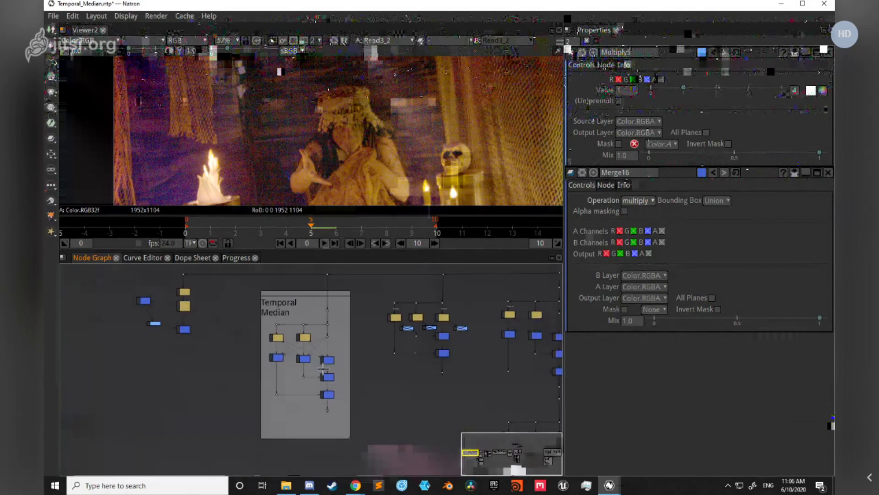
{"action": "left_click_drag", "start_coordinate": [366, 316], "coordinate": [392, 361]}
{"action": "scroll", "coordinate": [355, 334], "scroll_direction": "up", "scroll_amount": 4}
{"action": "scroll", "coordinate": [355, 335], "scroll_direction": "down", "scroll_amount": 4}
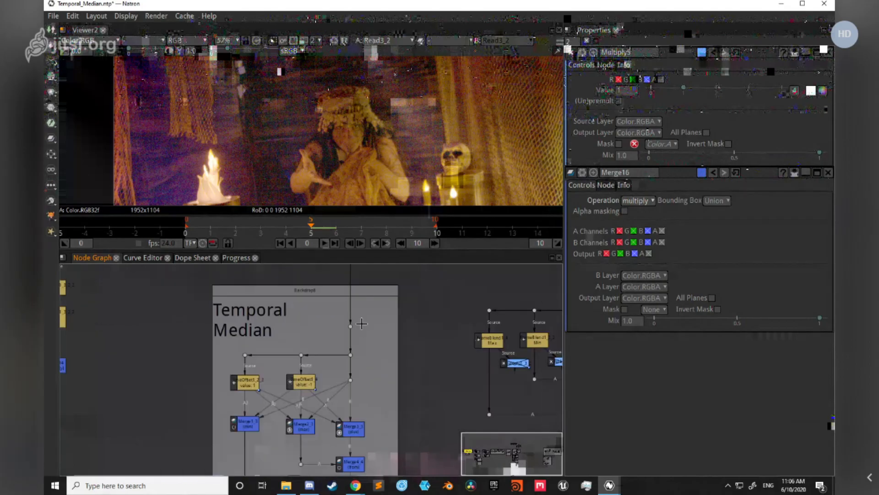
{"action": "scroll", "coordinate": [338, 311], "scroll_direction": "up", "scroll_amount": 1}
{"action": "left_click_drag", "start_coordinate": [341, 288], "coordinate": [287, 318]}
{"action": "key", "text": "1"}
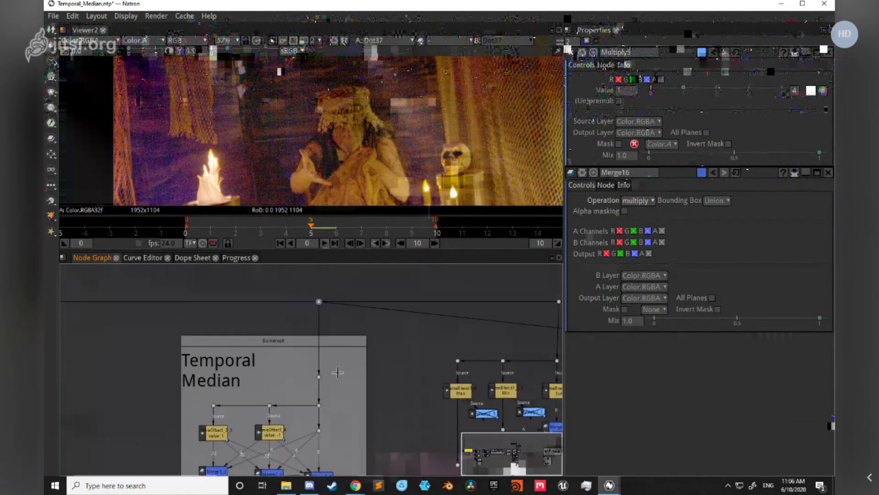
Step: Inspect the two TimeOffset nodes in the Temporal Median group, selecting each in turn
{"action": "left_click_drag", "start_coordinate": [348, 393], "coordinate": [356, 354]}
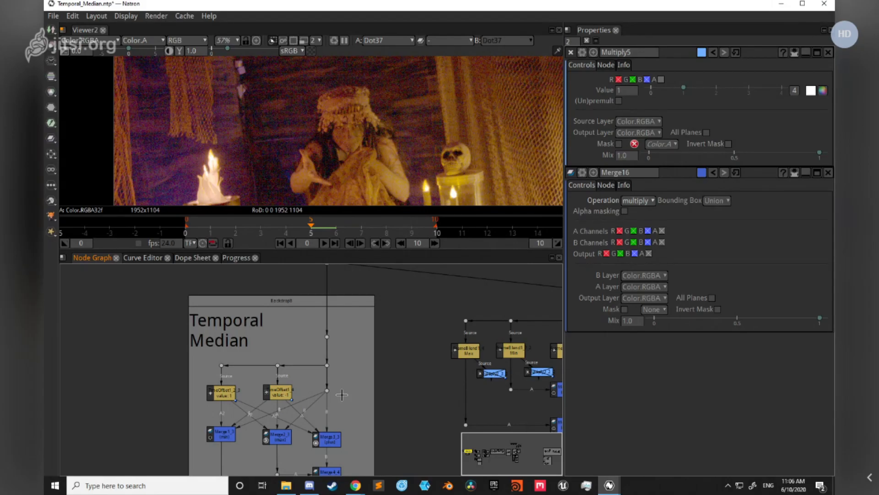
{"action": "left_click_drag", "start_coordinate": [288, 403], "coordinate": [275, 371]}
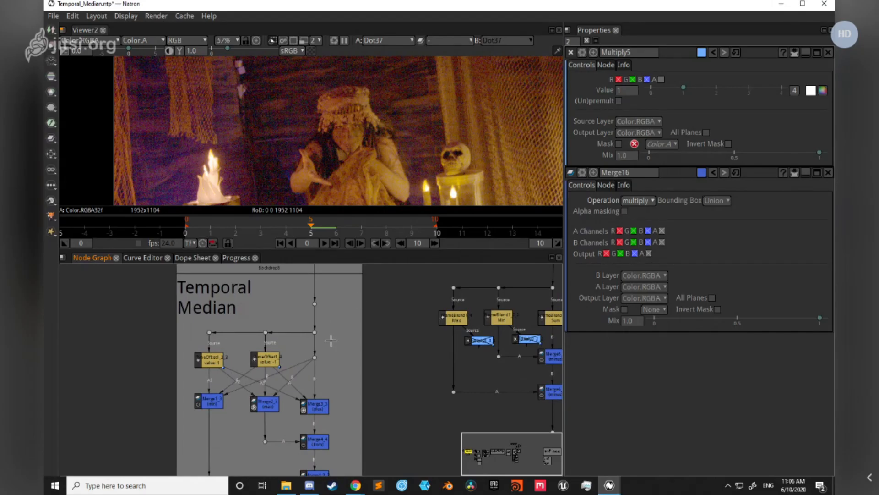
{"action": "left_click", "coordinate": [266, 360]}
{"action": "left_click", "coordinate": [205, 363]}
{"action": "scroll", "coordinate": [345, 344], "scroll_direction": "up", "scroll_amount": 2}
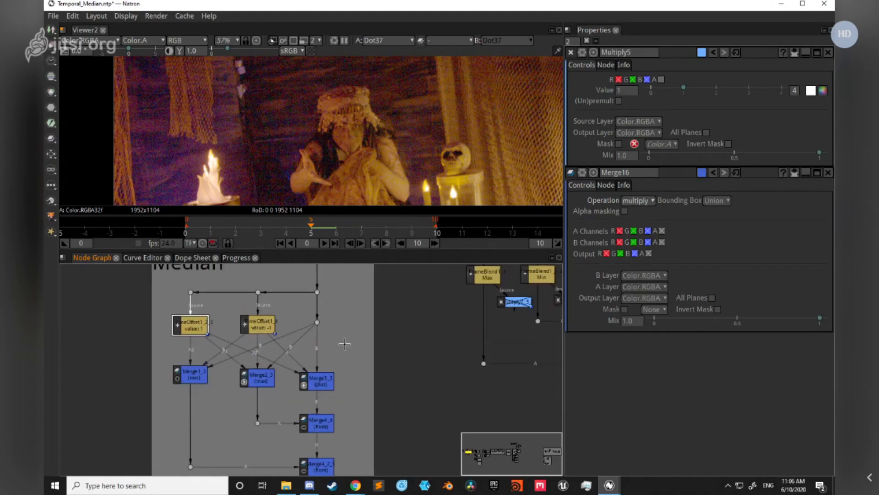
{"action": "left_click_drag", "start_coordinate": [344, 344], "coordinate": [339, 371]}
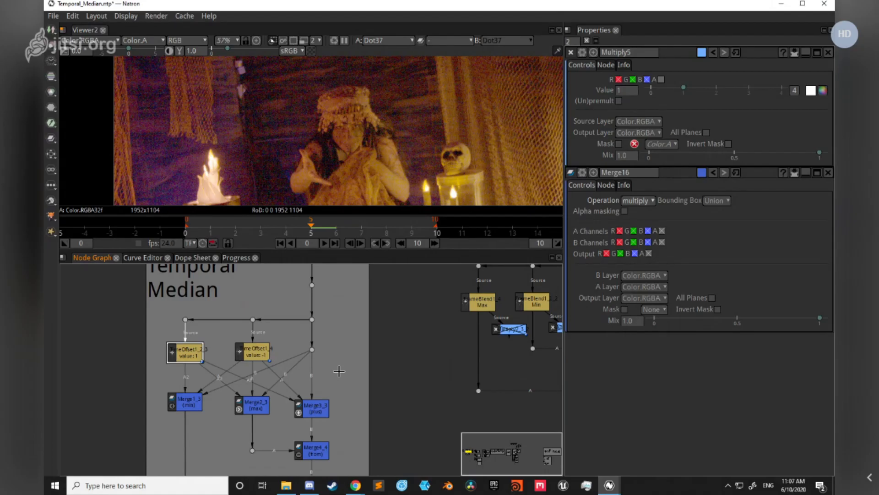
Step: Play the footage in the viewer, stop it, and return to frame 5 with the full image in view
{"action": "scroll", "coordinate": [323, 128], "scroll_direction": "down", "scroll_amount": 3}
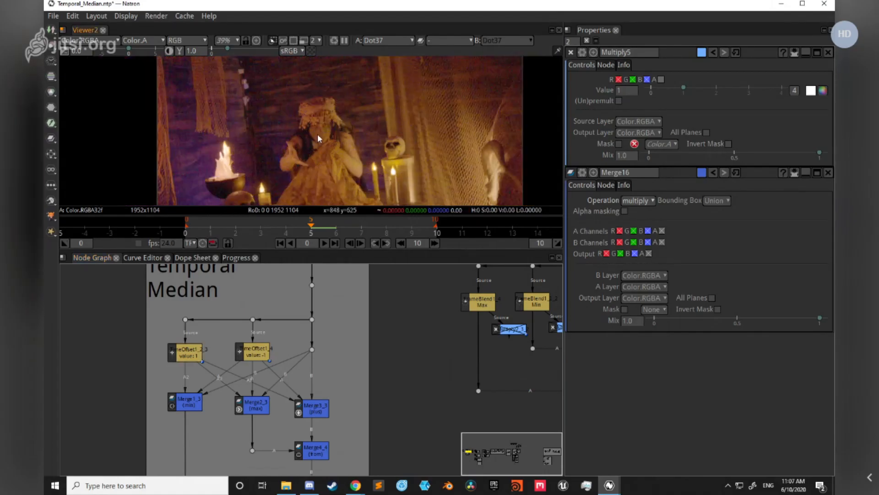
{"action": "key", "text": "l"}
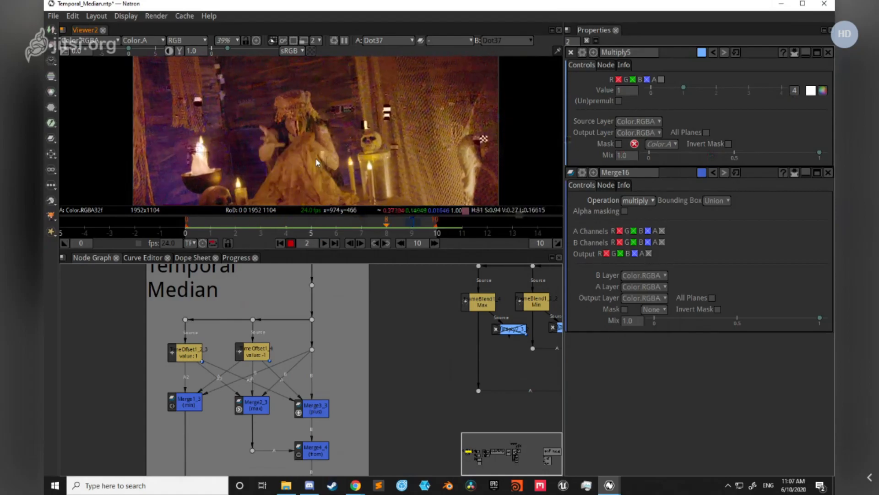
{"action": "key", "text": "k"}
{"action": "left_click", "coordinate": [312, 225]}
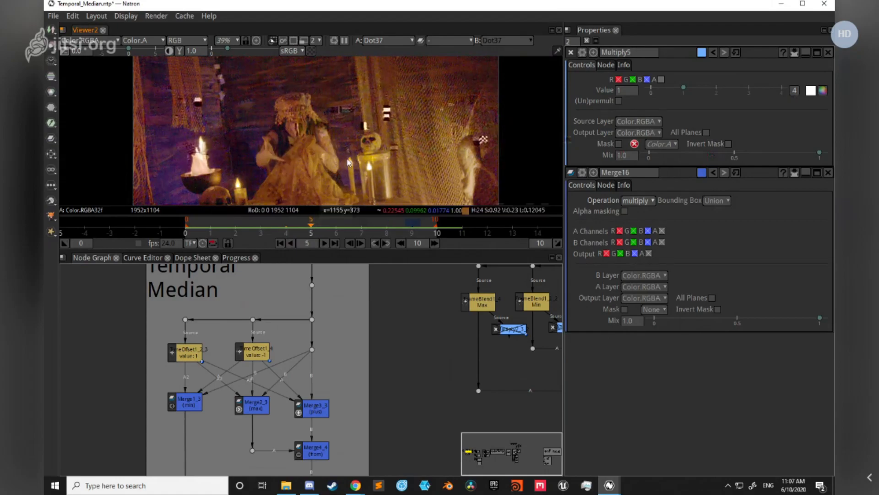
{"action": "left_click_drag", "start_coordinate": [292, 157], "coordinate": [306, 140]}
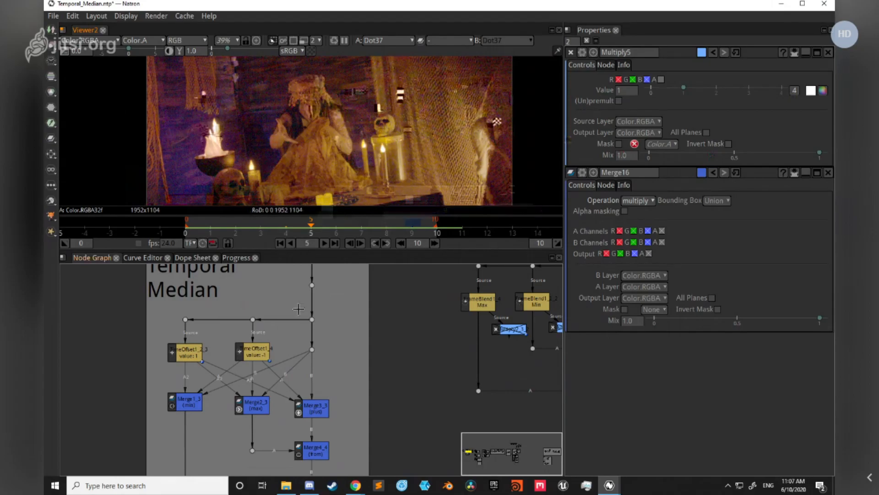
Step: Examine how the offset frames feed the min, max, plus and from merges in the Temporal Median group
{"action": "left_click_drag", "start_coordinate": [296, 379], "coordinate": [307, 352]}
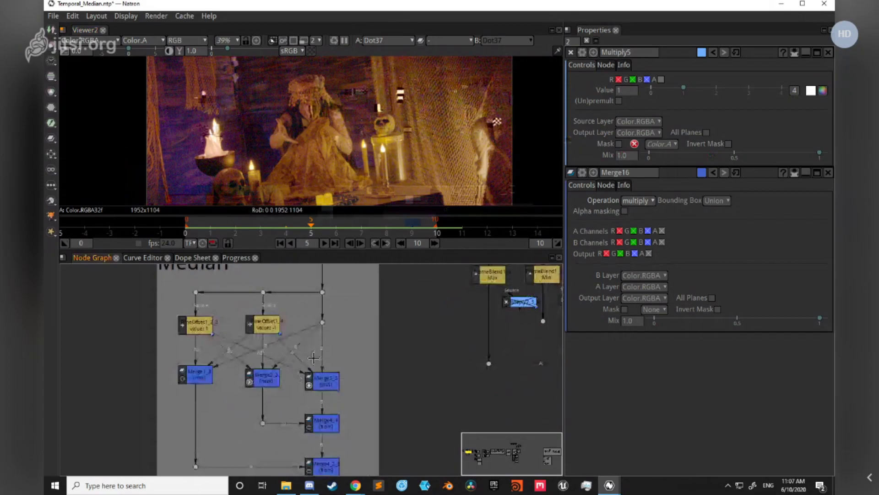
{"action": "left_click_drag", "start_coordinate": [117, 270], "coordinate": [106, 315]}
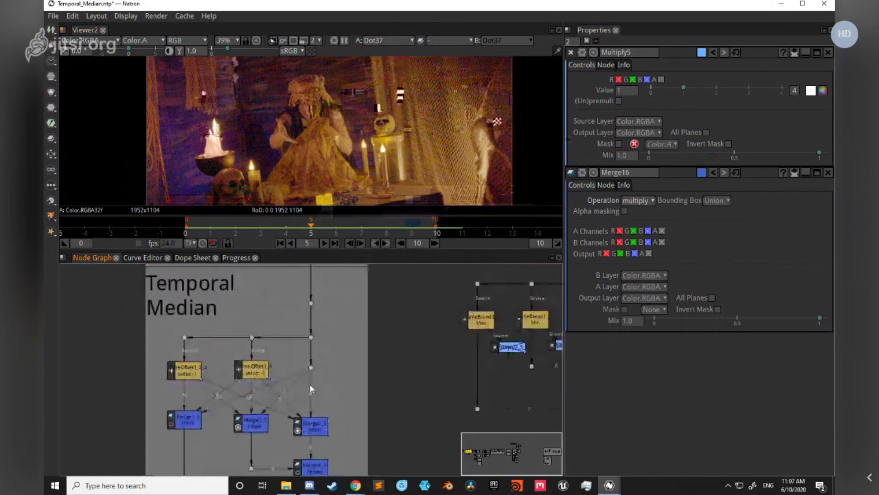
{"action": "scroll", "coordinate": [310, 385], "scroll_direction": "up", "scroll_amount": 1}
{"action": "left_click_drag", "start_coordinate": [310, 385], "coordinate": [310, 337]}
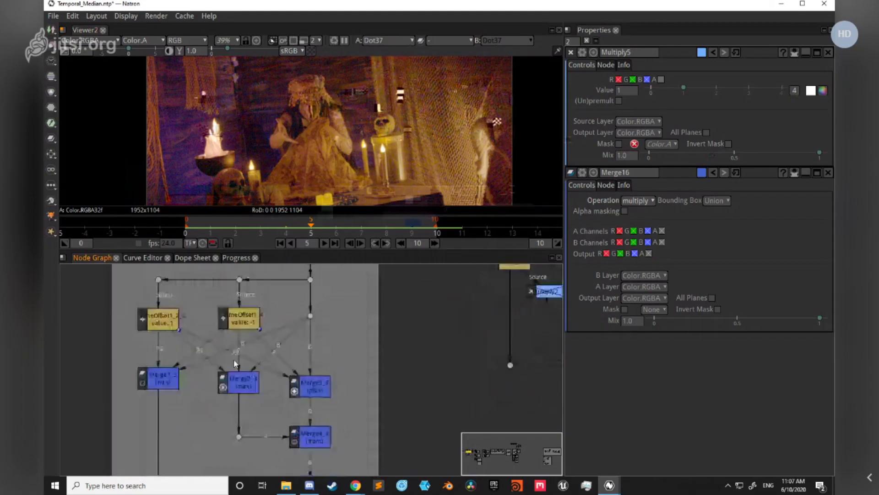
{"action": "scroll", "coordinate": [235, 363], "scroll_direction": "down", "scroll_amount": 1}
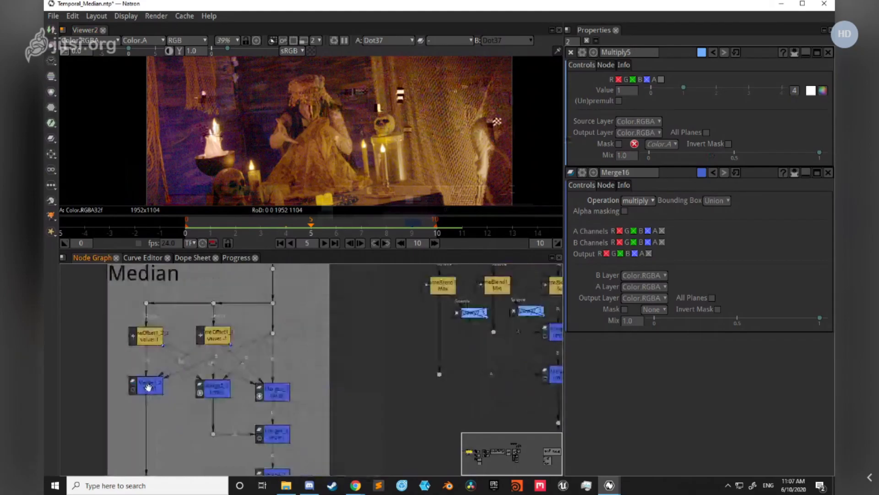
{"action": "scroll", "coordinate": [148, 387], "scroll_direction": "up", "scroll_amount": 1}
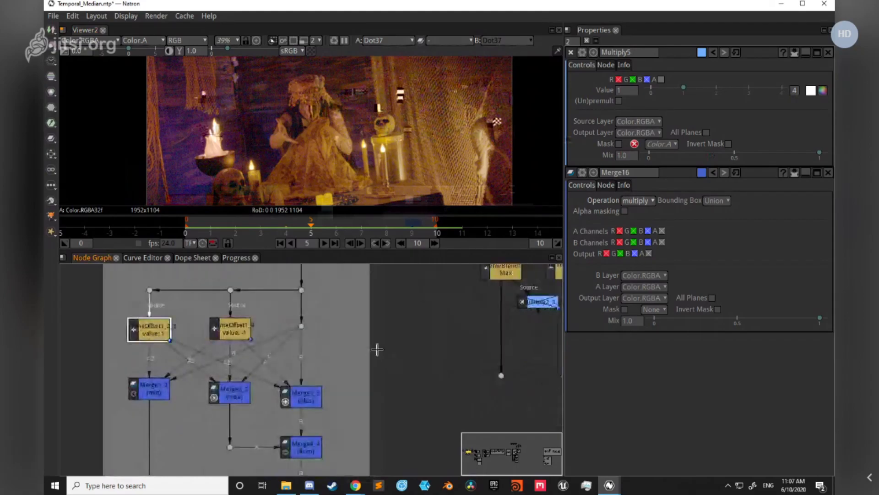
{"action": "left_click_drag", "start_coordinate": [377, 350], "coordinate": [339, 348]}
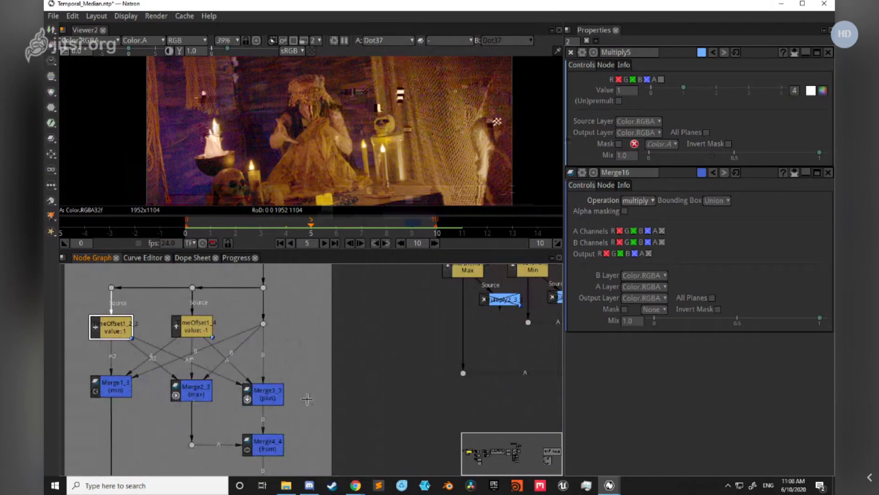
Step: Locate the row of green nodes with FrameRange nodes beneath them and view them up close
{"action": "scroll", "coordinate": [361, 376], "scroll_direction": "down", "scroll_amount": 2}
{"action": "scroll", "coordinate": [231, 348], "scroll_direction": "down", "scroll_amount": 5}
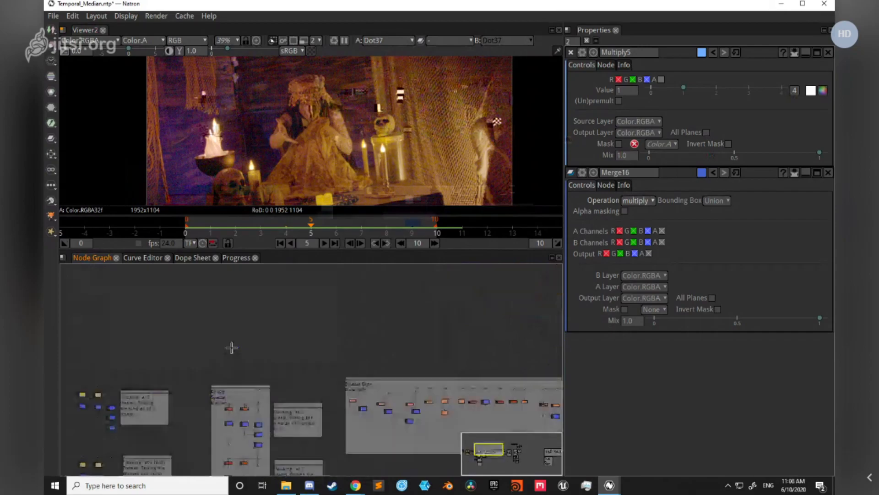
{"action": "scroll", "coordinate": [231, 347], "scroll_direction": "down", "scroll_amount": 5}
{"action": "scroll", "coordinate": [322, 359], "scroll_direction": "up", "scroll_amount": 8}
{"action": "left_click_drag", "start_coordinate": [304, 332], "coordinate": [293, 392]}
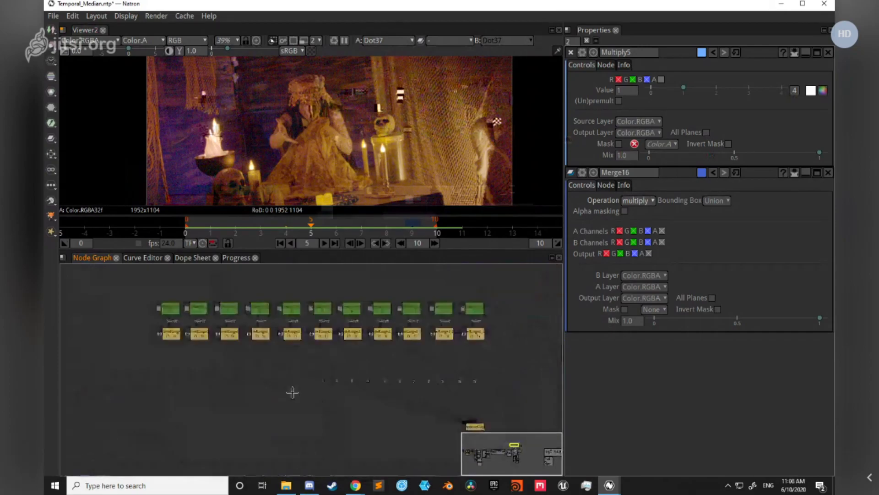
{"action": "scroll", "coordinate": [213, 406], "scroll_direction": "up", "scroll_amount": 1}
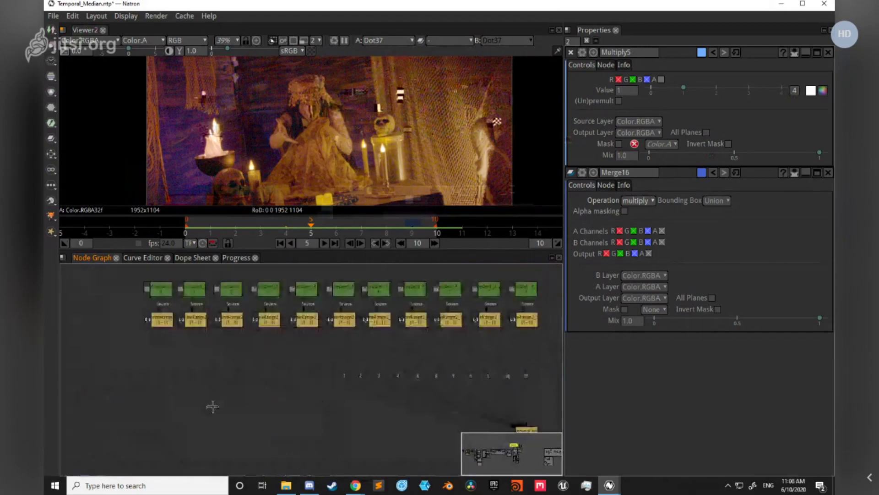
{"action": "left_click_drag", "start_coordinate": [261, 272], "coordinate": [266, 312]}
{"action": "scroll", "coordinate": [266, 312], "scroll_direction": "up", "scroll_amount": 2}
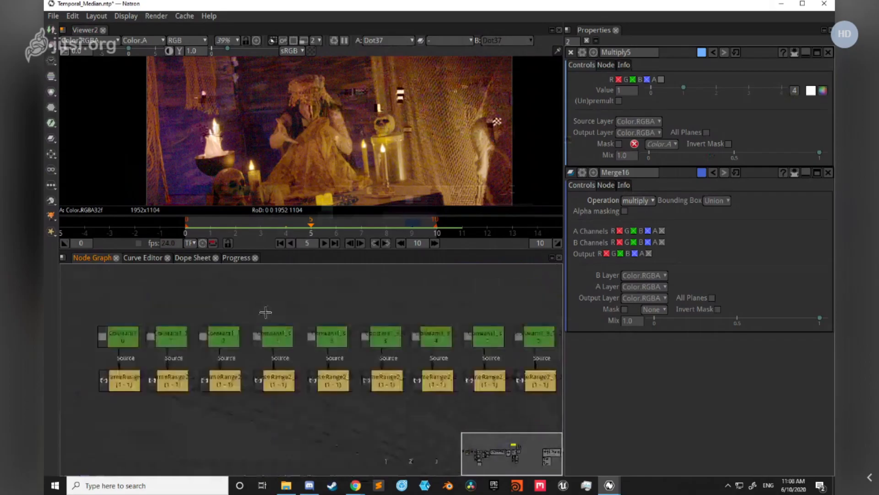
Step: Show several of the green Constant nodes in the viewer in turn, starting with the first one in the row
{"action": "scroll", "coordinate": [205, 374], "scroll_direction": "down", "scroll_amount": 1}
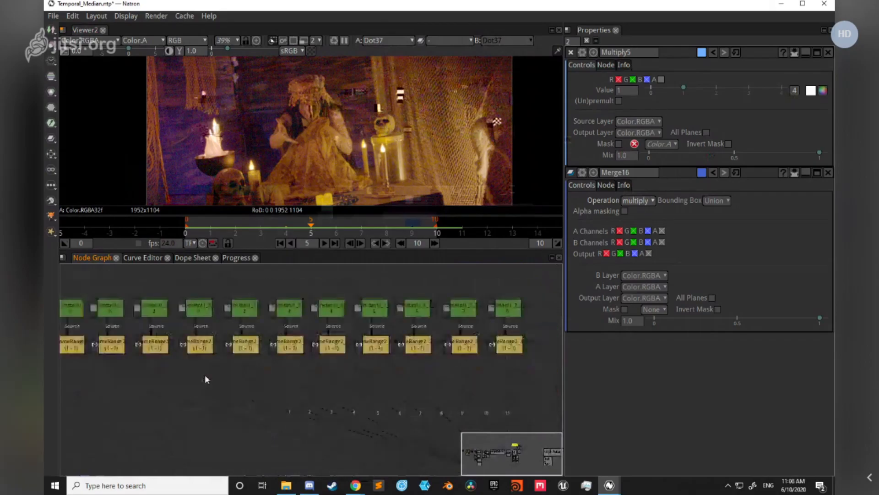
{"action": "left_click_drag", "start_coordinate": [205, 375], "coordinate": [267, 384]}
{"action": "left_click", "coordinate": [133, 318]}
{"action": "key", "text": "1"}
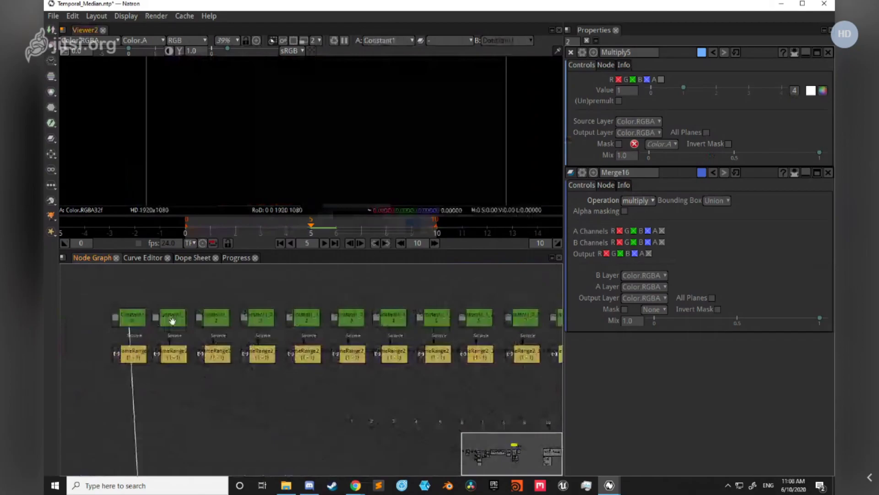
{"action": "left_click", "coordinate": [215, 316]}
{"action": "key", "text": "1"}
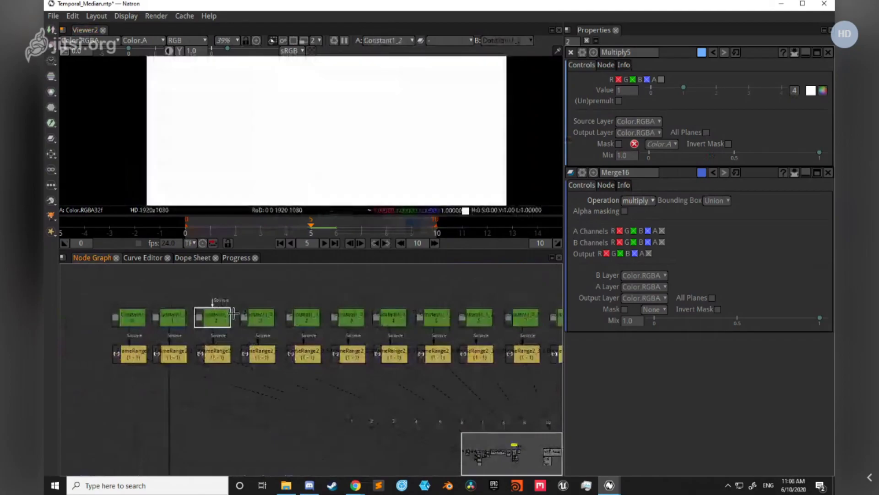
{"action": "left_click", "coordinate": [302, 316]}
{"action": "key", "text": "1"}
Step: Go through the remaining Constant nodes toward the far end of the row, finishing with the last one in the viewer
{"action": "left_click_drag", "start_coordinate": [368, 290], "coordinate": [257, 311]}
{"action": "left_click", "coordinate": [317, 342]}
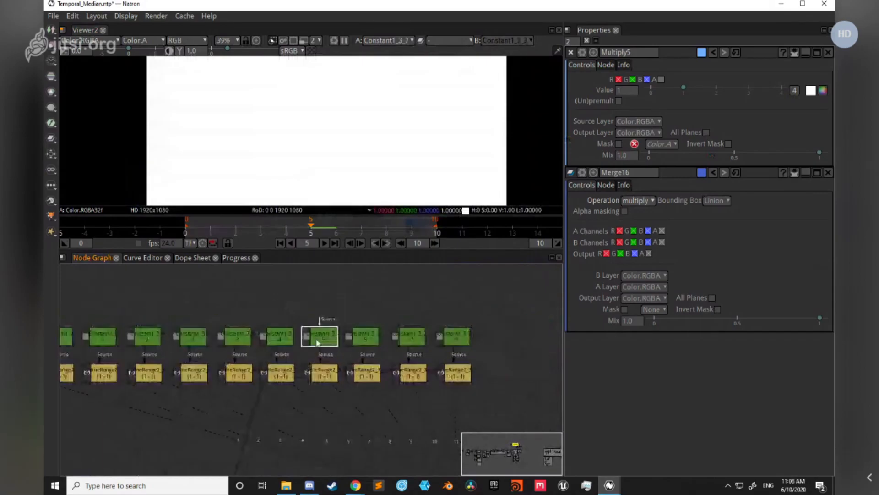
{"action": "left_click", "coordinate": [368, 340]}
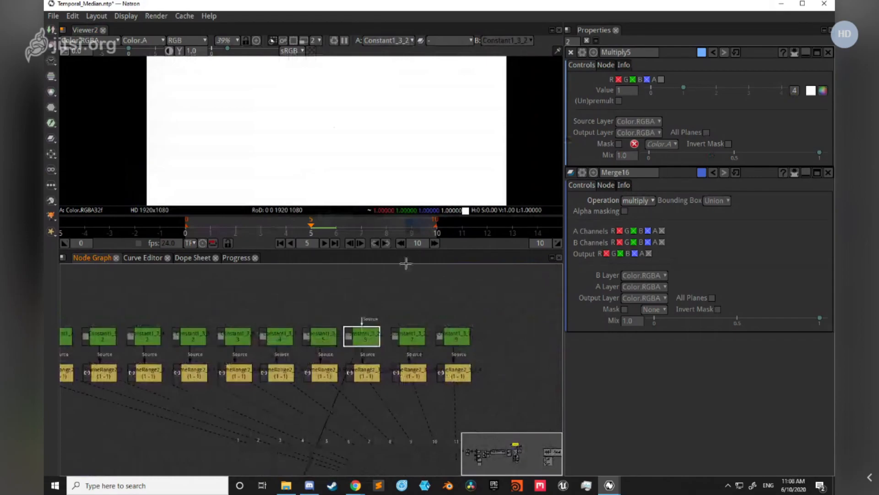
{"action": "left_click", "coordinate": [415, 337]}
{"action": "left_click", "coordinate": [463, 341]}
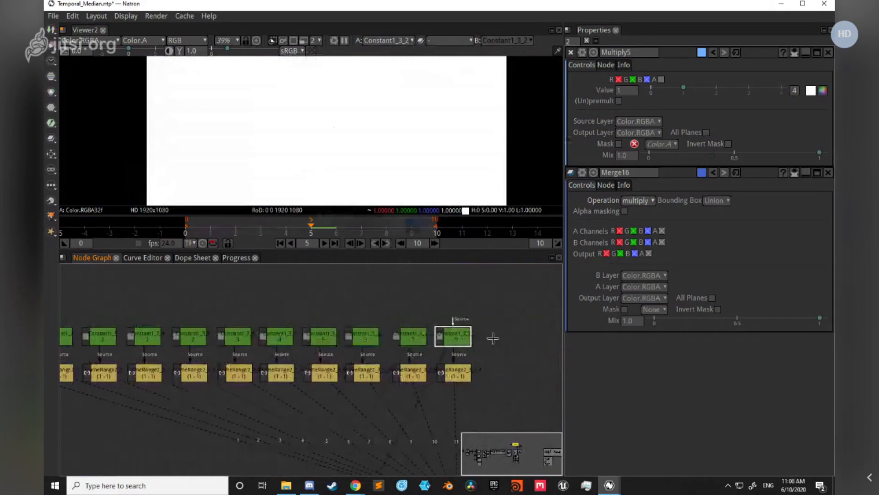
{"action": "scroll", "coordinate": [490, 337], "scroll_direction": "down", "scroll_amount": 2}
{"action": "scroll", "coordinate": [484, 336], "scroll_direction": "down", "scroll_amount": 2}
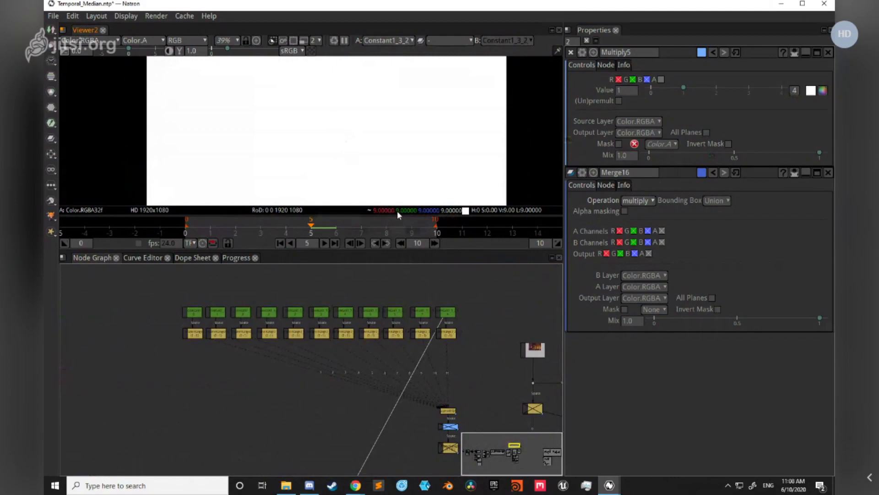
Step: Read the pixel values of the Constant nodes near the end of the row with the whole frame visible in the viewer
{"action": "mouse_move", "coordinate": [397, 211]}
{"action": "scroll", "coordinate": [451, 313], "scroll_direction": "up", "scroll_amount": 4}
{"action": "left_click_drag", "start_coordinate": [429, 330], "coordinate": [336, 312]}
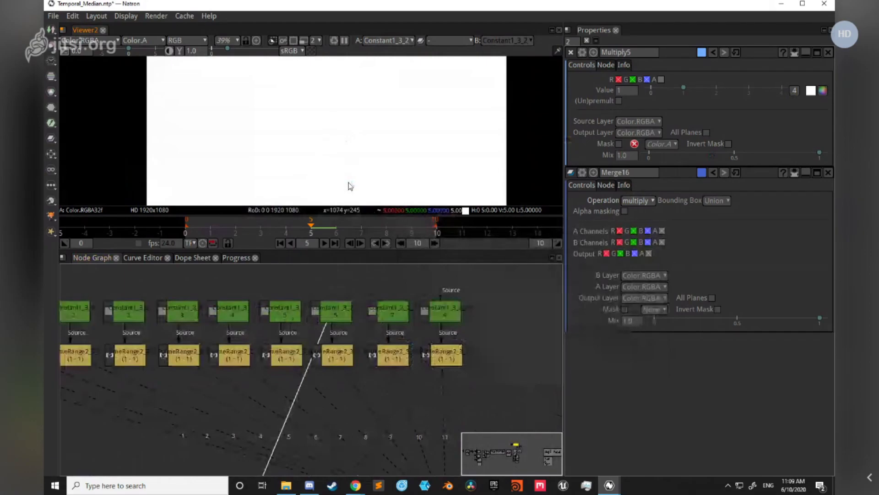
{"action": "scroll", "coordinate": [355, 183], "scroll_direction": "down", "scroll_amount": 3}
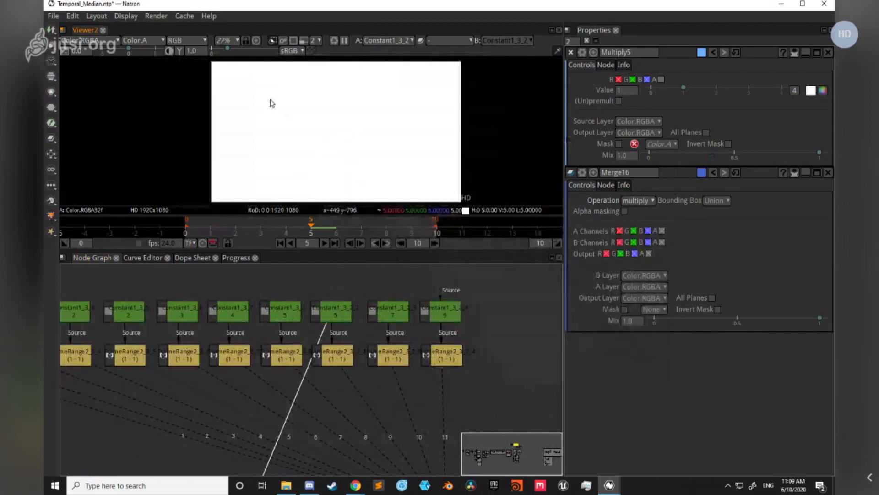
{"action": "scroll", "coordinate": [271, 103], "scroll_direction": "down", "scroll_amount": 3}
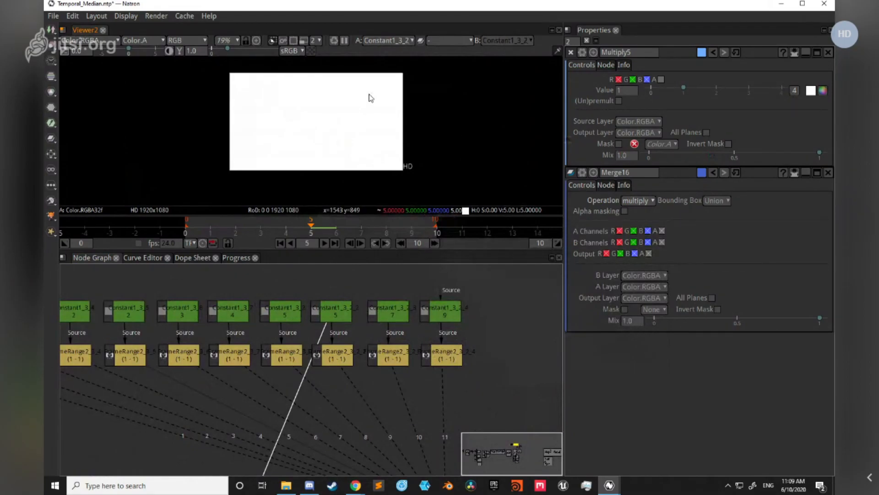
Step: Show the AppendClip1 node in the viewer and follow its input connections from the FrameRange row
{"action": "scroll", "coordinate": [435, 360], "scroll_direction": "down", "scroll_amount": 3}
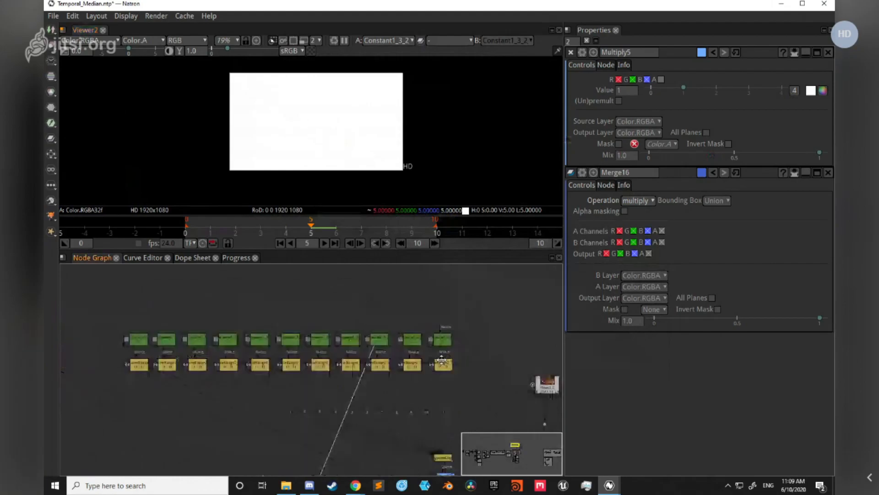
{"action": "left_click_drag", "start_coordinate": [441, 359], "coordinate": [416, 290]}
{"action": "scroll", "coordinate": [411, 337], "scroll_direction": "up", "scroll_amount": 4}
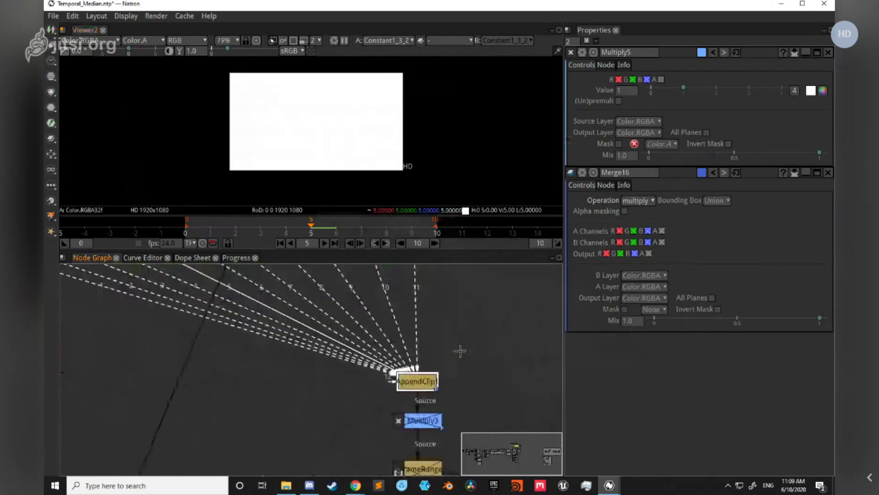
{"action": "key", "text": "1"}
{"action": "scroll", "coordinate": [460, 351], "scroll_direction": "down", "scroll_amount": 3}
{"action": "left_click_drag", "start_coordinate": [264, 356], "coordinate": [277, 384]}
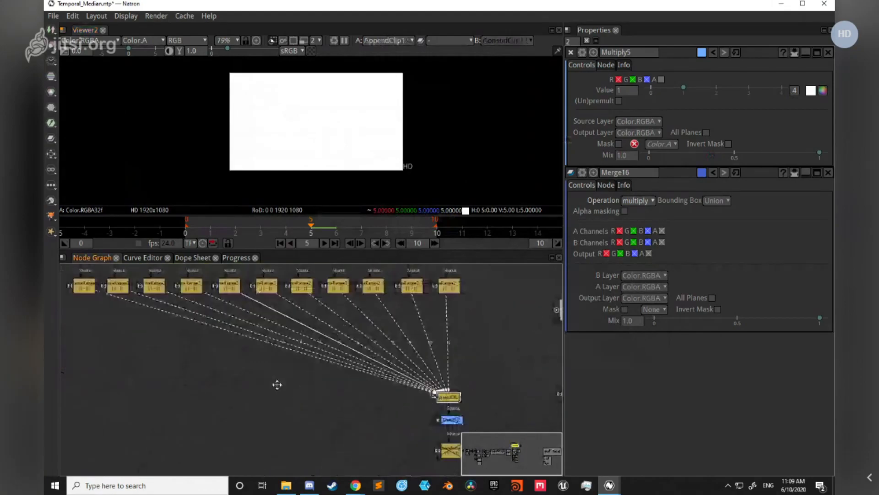
{"action": "scroll", "coordinate": [297, 303], "scroll_direction": "up", "scroll_amount": 1}
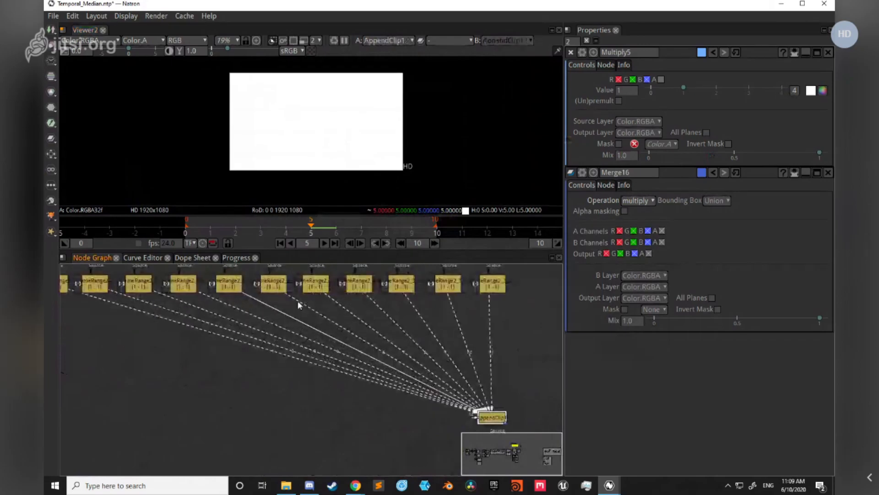
{"action": "left_click_drag", "start_coordinate": [406, 448], "coordinate": [329, 420]}
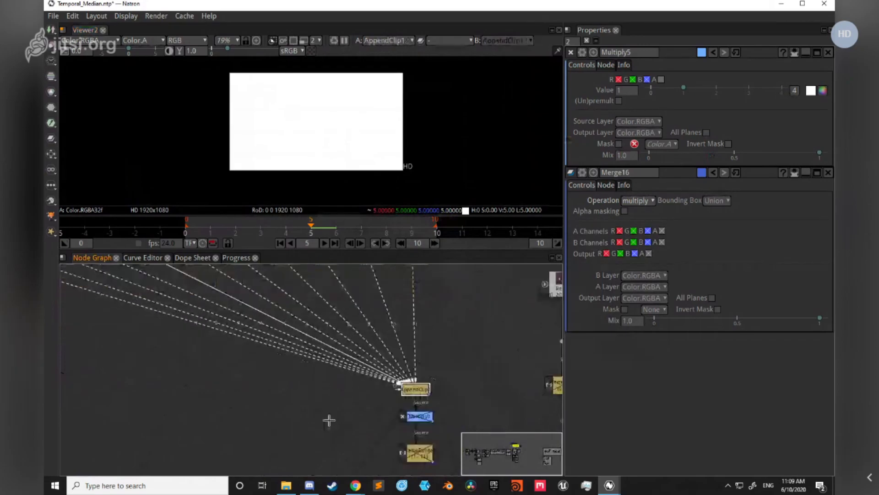
Step: Scrub the timeline through the AppendClip1 output and return to frame 5
{"action": "scroll", "coordinate": [160, 387], "scroll_direction": "down", "scroll_amount": 1}
{"action": "left_click_drag", "start_coordinate": [160, 387], "coordinate": [231, 390]}
{"action": "scroll", "coordinate": [155, 341], "scroll_direction": "down", "scroll_amount": 2}
{"action": "left_click_drag", "start_coordinate": [156, 341], "coordinate": [304, 385]}
{"action": "scroll", "coordinate": [261, 359], "scroll_direction": "up", "scroll_amount": 3}
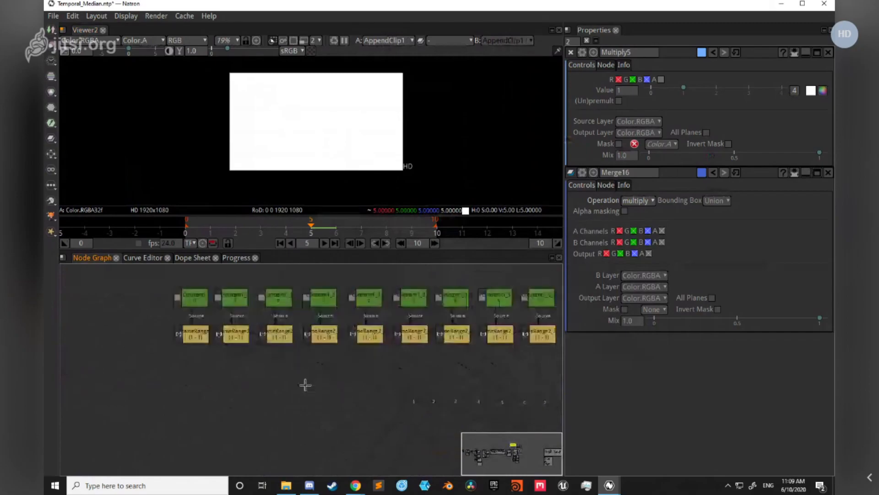
{"action": "scroll", "coordinate": [350, 431], "scroll_direction": "down", "scroll_amount": 2}
{"action": "scroll", "coordinate": [358, 436], "scroll_direction": "up", "scroll_amount": 5}
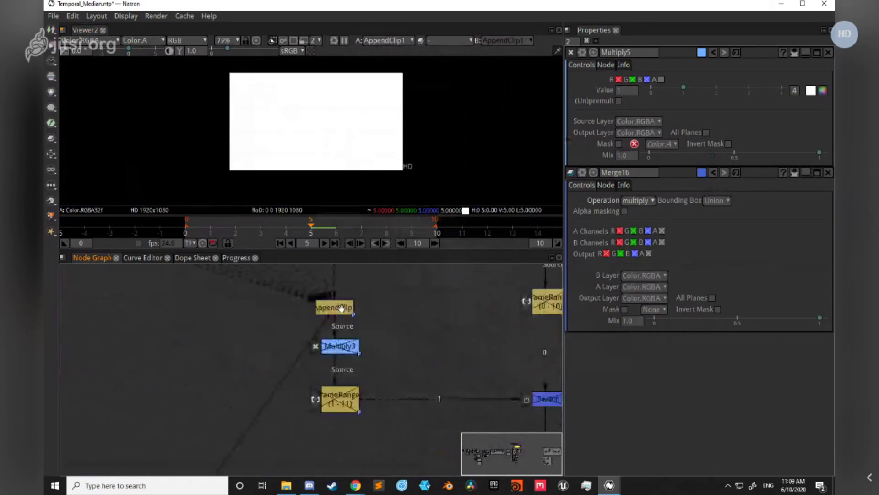
{"action": "left_click", "coordinate": [228, 231]}
{"action": "left_click_drag", "start_coordinate": [228, 230], "coordinate": [322, 230]}
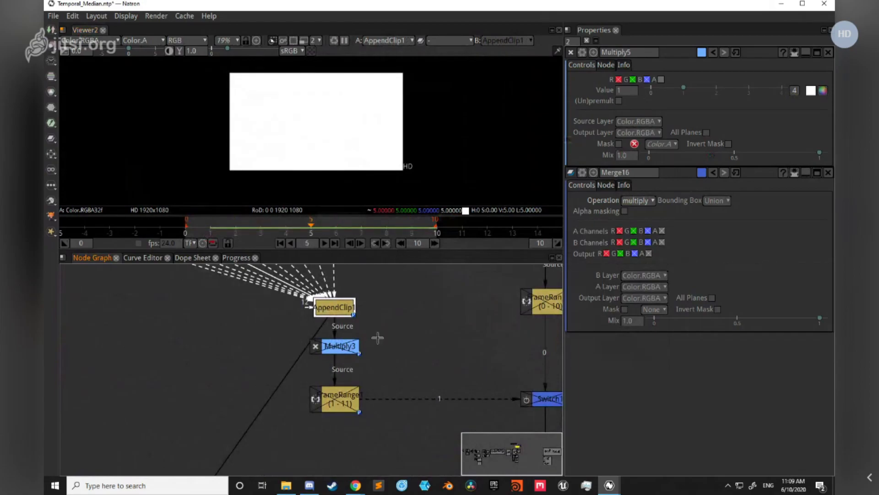
Step: Show the Switch1 node's output in the viewer
{"action": "scroll", "coordinate": [378, 338], "scroll_direction": "down", "scroll_amount": 3}
{"action": "left_click_drag", "start_coordinate": [479, 374], "coordinate": [452, 375]}
{"action": "left_click", "coordinate": [471, 383]}
{"action": "key", "text": "1"}
{"action": "scroll", "coordinate": [444, 310], "scroll_direction": "down", "scroll_amount": 5}
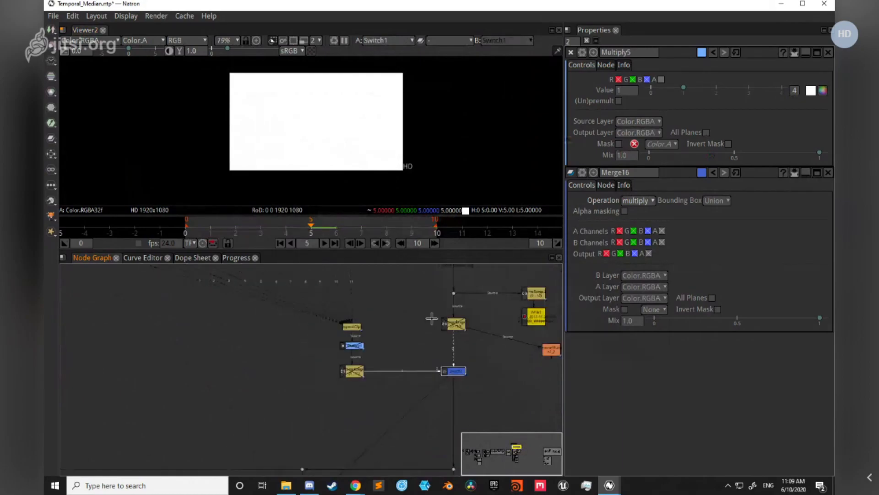
Step: Locate the Cheap Spatial Median group and examine its merges and the note about the median of 3 pixels in x
{"action": "scroll", "coordinate": [392, 389], "scroll_direction": "down", "scroll_amount": 1}
{"action": "left_click_drag", "start_coordinate": [395, 378], "coordinate": [540, 275]}
{"action": "left_click_drag", "start_coordinate": [105, 424], "coordinate": [459, 394]}
{"action": "left_click_drag", "start_coordinate": [223, 414], "coordinate": [601, 371]}
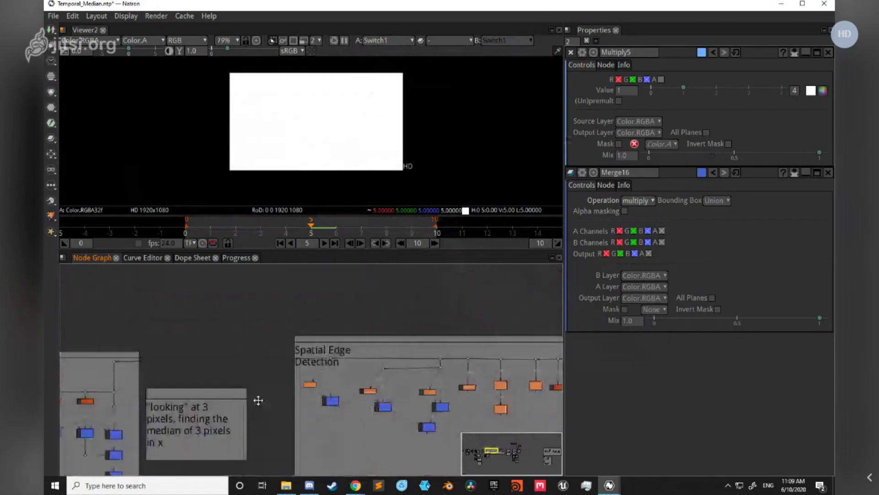
{"action": "left_click_drag", "start_coordinate": [257, 400], "coordinate": [342, 342]}
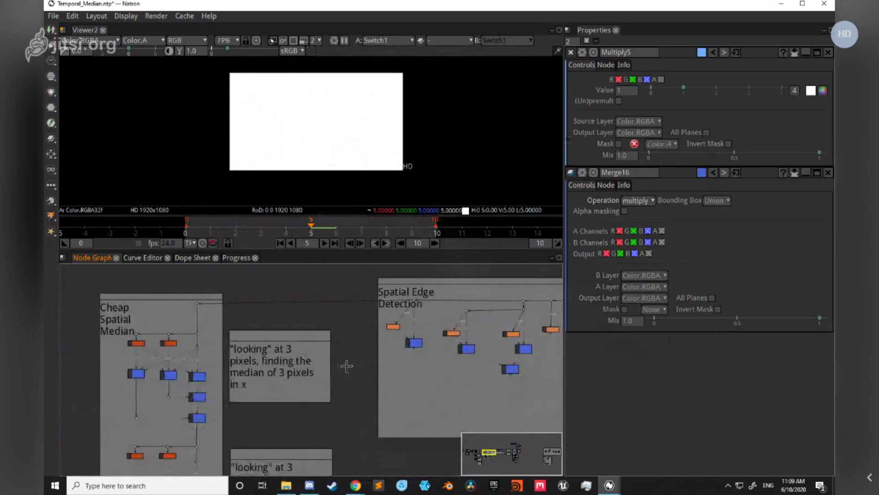
{"action": "scroll", "coordinate": [215, 334], "scroll_direction": "up", "scroll_amount": 1}
{"action": "scroll", "coordinate": [215, 334], "scroll_direction": "up", "scroll_amount": 2}
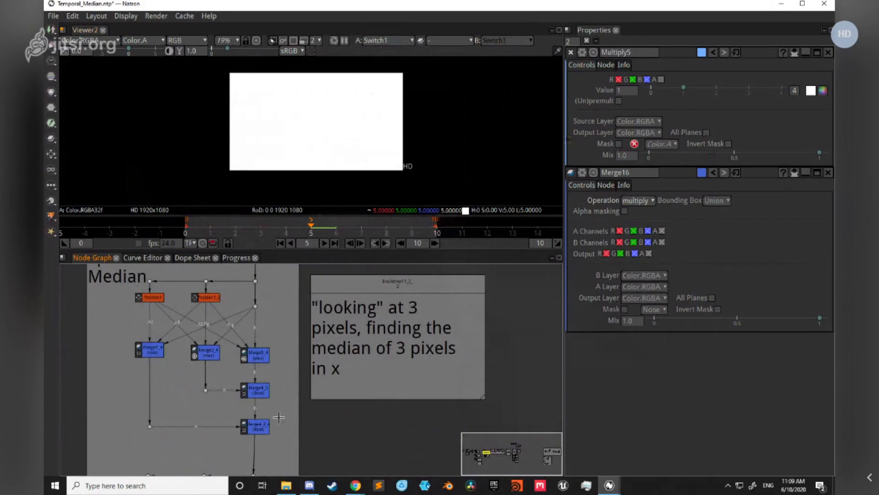
{"action": "left_click", "coordinate": [293, 347]}
{"action": "left_click_drag", "start_coordinate": [279, 418], "coordinate": [357, 409]}
{"action": "scroll", "coordinate": [355, 366], "scroll_direction": "up", "scroll_amount": 1}
{"action": "scroll", "coordinate": [356, 367], "scroll_direction": "down", "scroll_amount": 1}
Step: Select the min merge in the Cheap Spatial Median group, scrub the frames around frame 5 and return to frame 5
{"action": "left_click", "coordinate": [206, 351]}
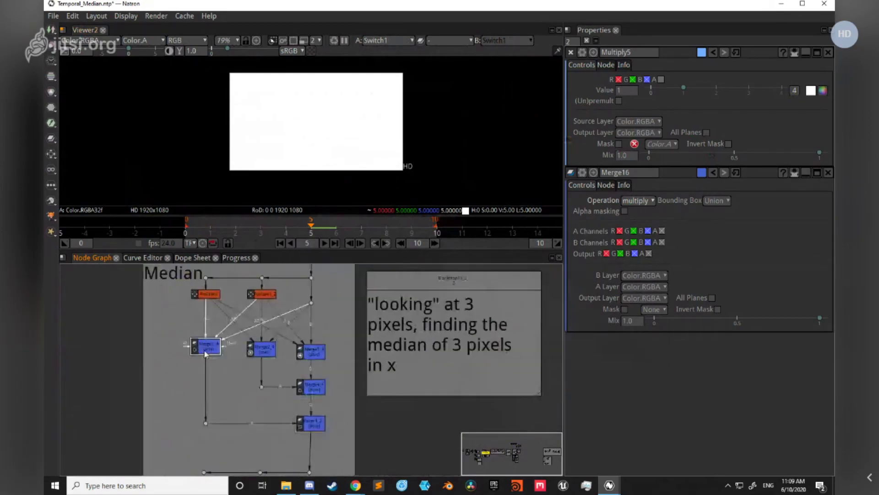
{"action": "left_click_drag", "start_coordinate": [255, 371], "coordinate": [257, 403]}
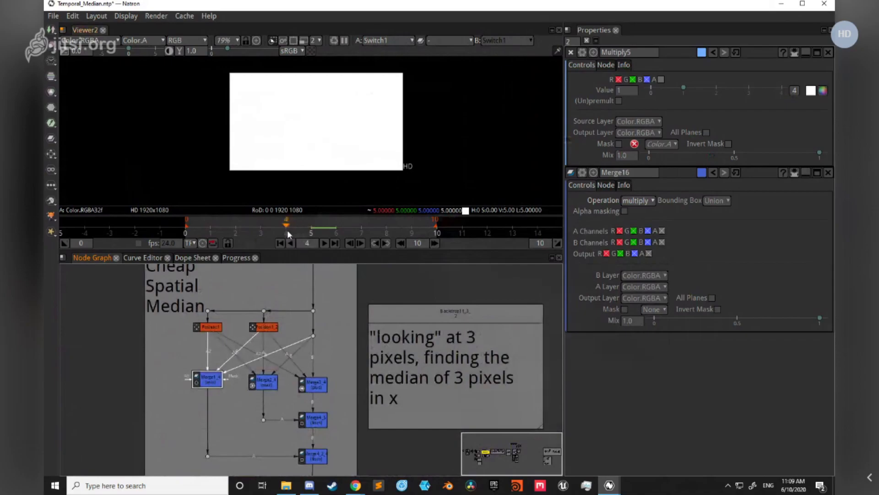
{"action": "left_click_drag", "start_coordinate": [288, 230], "coordinate": [341, 228]}
{"action": "left_click", "coordinate": [292, 233]}
{"action": "left_click", "coordinate": [310, 229]}
{"action": "left_click_drag", "start_coordinate": [350, 364], "coordinate": [362, 339]}
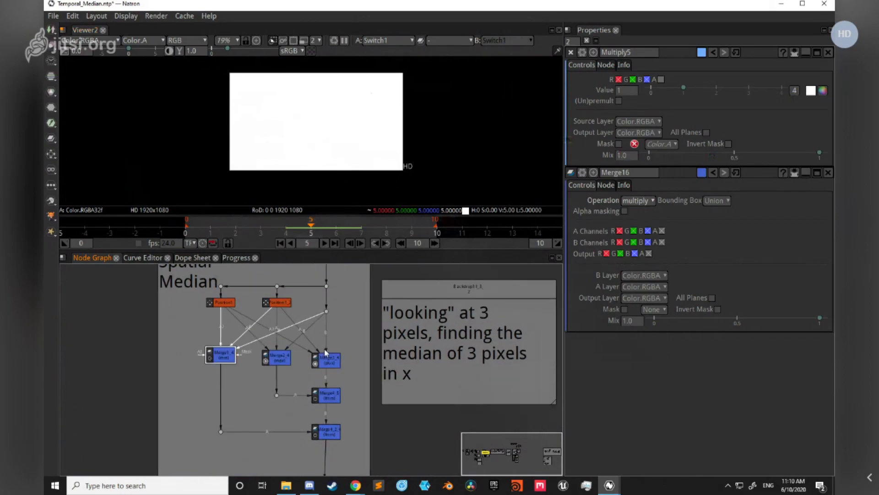
Step: Show Merge1_4 and the Dot1_4 input of the Cheap Spatial Median group in the viewer, and select Position1_2
{"action": "scroll", "coordinate": [243, 357], "scroll_direction": "up", "scroll_amount": 3}
{"action": "key", "text": "1"}
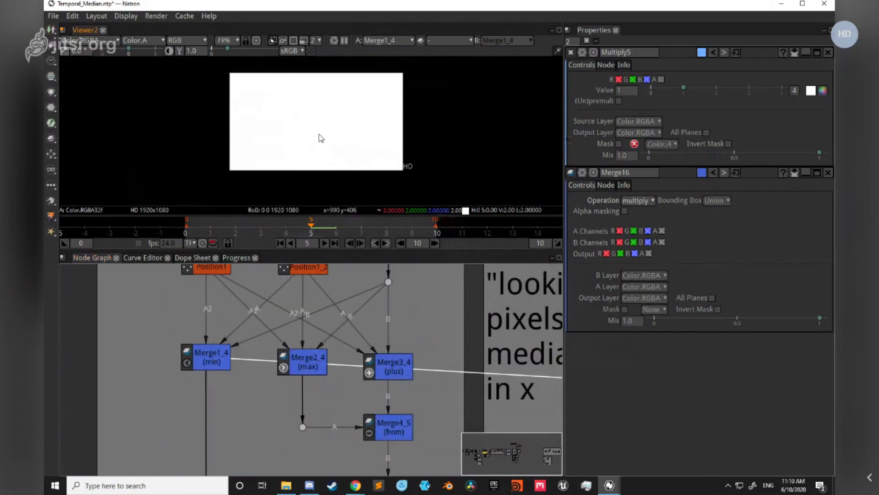
{"action": "left_click_drag", "start_coordinate": [361, 309], "coordinate": [355, 347]}
{"action": "left_click", "coordinate": [383, 276]}
{"action": "key", "text": "1"}
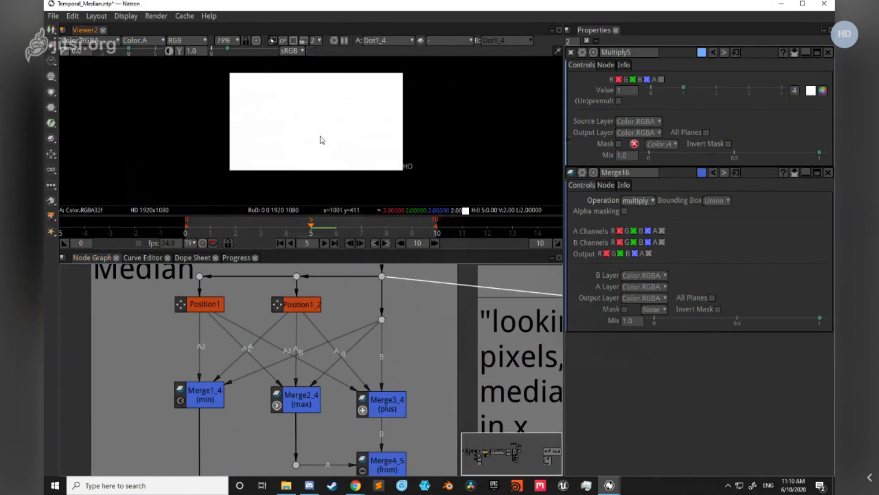
{"action": "left_click", "coordinate": [300, 302]}
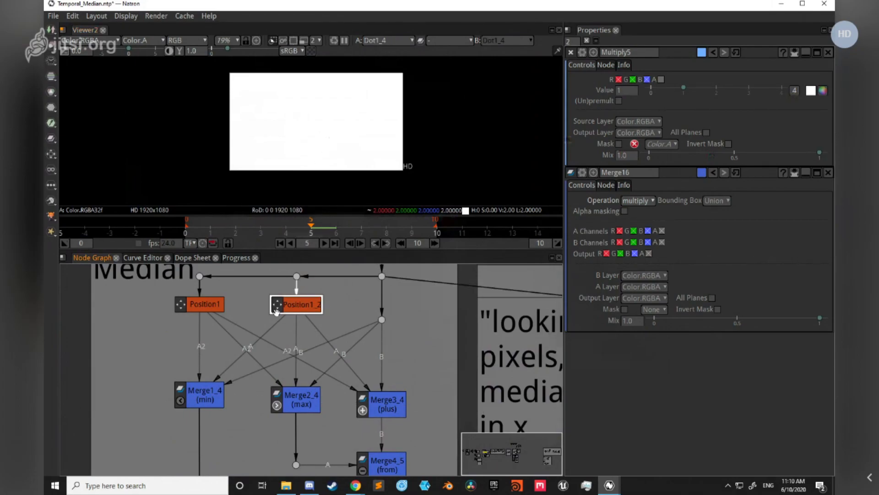
Step: Return to the Temporal Median group and show its input dot, Dot1_3, in the viewer
{"action": "scroll", "coordinate": [276, 312], "scroll_direction": "down", "scroll_amount": 5}
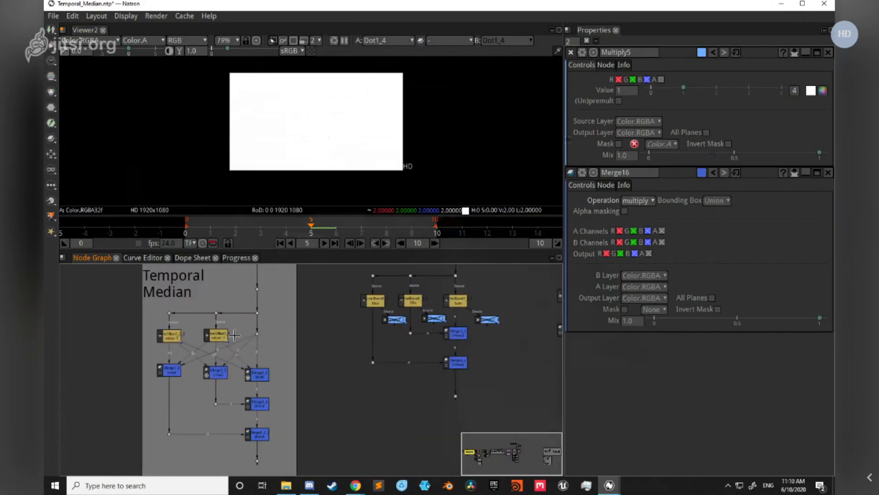
{"action": "scroll", "coordinate": [234, 335], "scroll_direction": "up", "scroll_amount": 5}
{"action": "left_click", "coordinate": [465, 318]}
{"action": "key", "text": "1"}
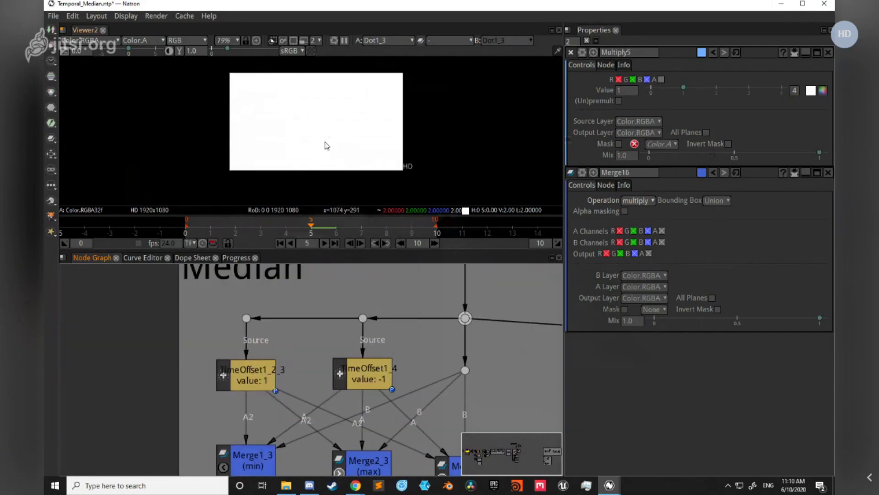
Step: Show TimeOffset1_2_3 and TimeOffset1_4 in the viewer in turn and check the pixel value of each
{"action": "left_click", "coordinate": [264, 381]}
{"action": "key", "text": "1"}
{"action": "left_click", "coordinate": [329, 123]}
{"action": "left_click", "coordinate": [371, 388]}
{"action": "key", "text": "1"}
{"action": "left_click", "coordinate": [369, 143]}
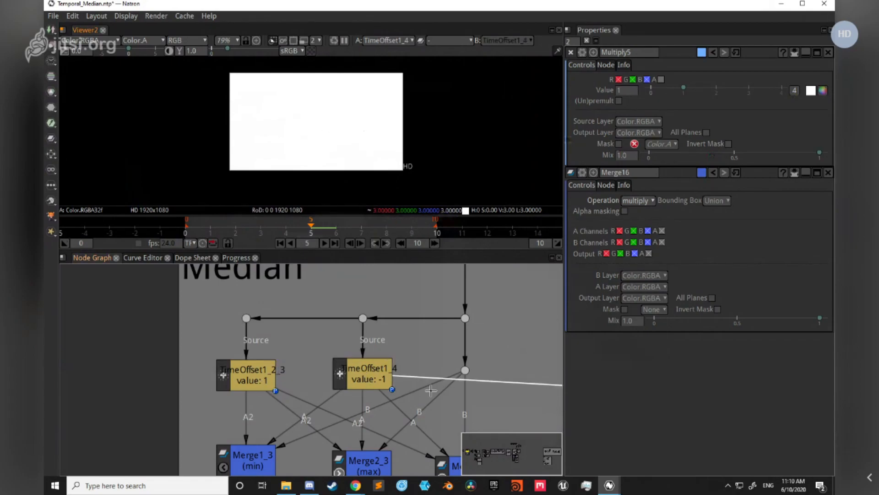
Step: Show the Temporal Median group's min and max merges in the viewer in turn, checking their pixel values, and select the plus merge
{"action": "scroll", "coordinate": [431, 391], "scroll_direction": "down", "scroll_amount": 3}
{"action": "left_click", "coordinate": [287, 379]}
{"action": "key", "text": "1"}
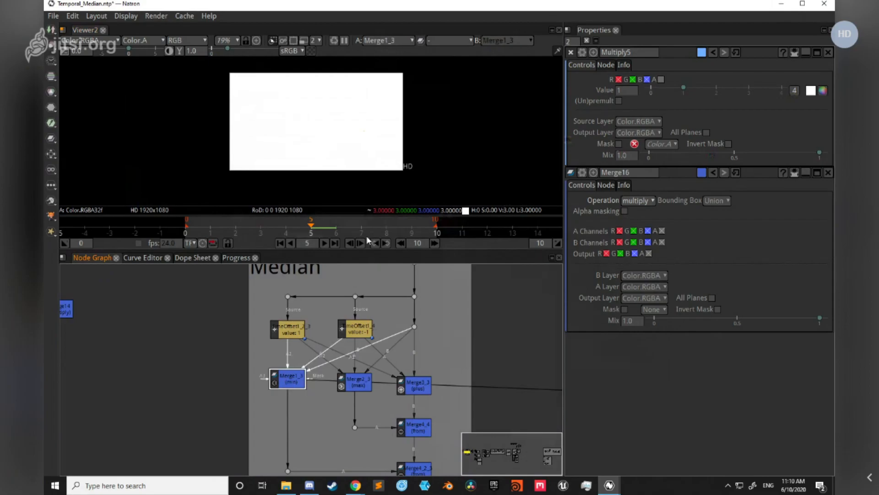
{"action": "left_click", "coordinate": [315, 118]}
{"action": "left_click", "coordinate": [356, 382]}
{"action": "key", "text": "1"}
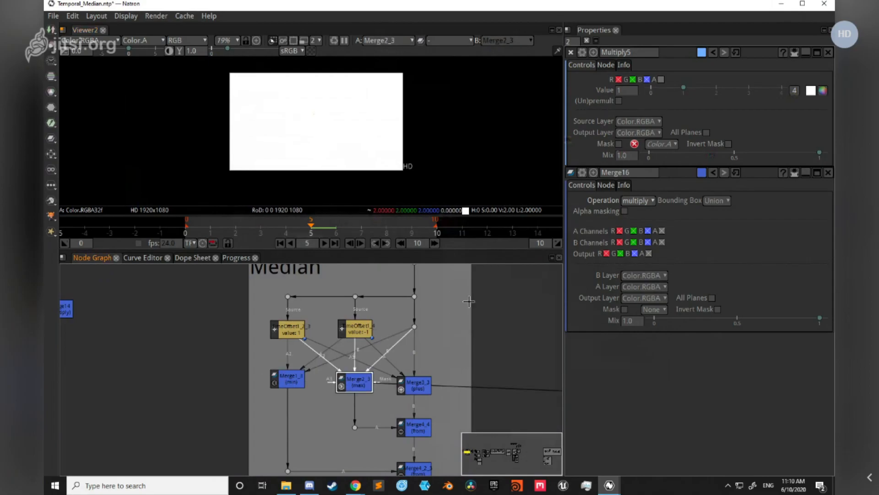
{"action": "left_click", "coordinate": [322, 141]}
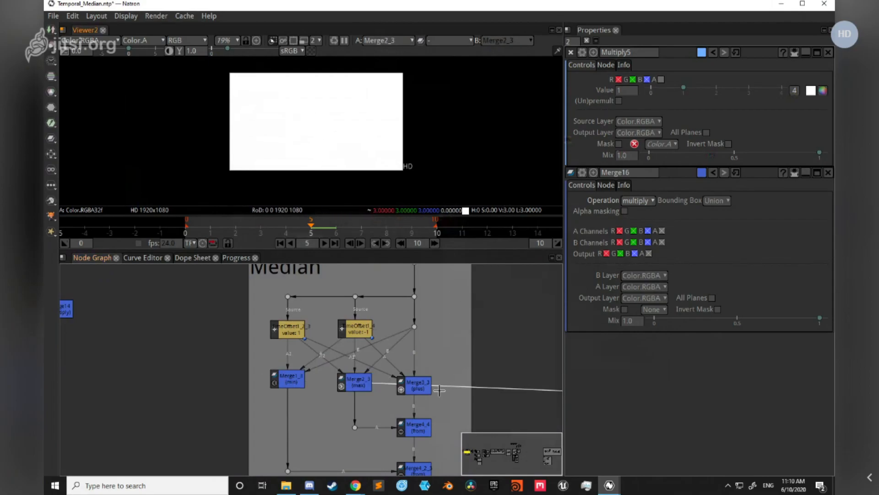
{"action": "left_click", "coordinate": [417, 393]}
{"action": "left_click_drag", "start_coordinate": [453, 344], "coordinate": [384, 347]}
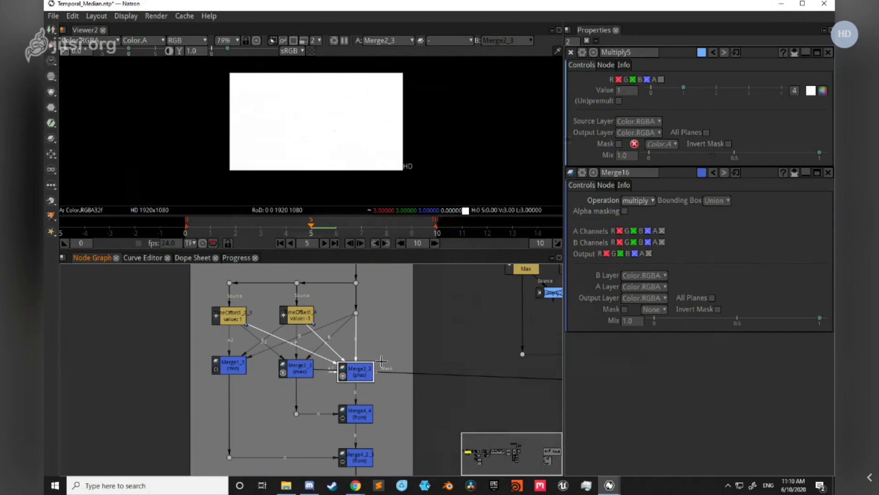
Step: Show the Temporal Median group's plus merge, Merge3_3, and the first from merge, Merge4_4, in the viewer in turn
{"action": "key", "text": "1"}
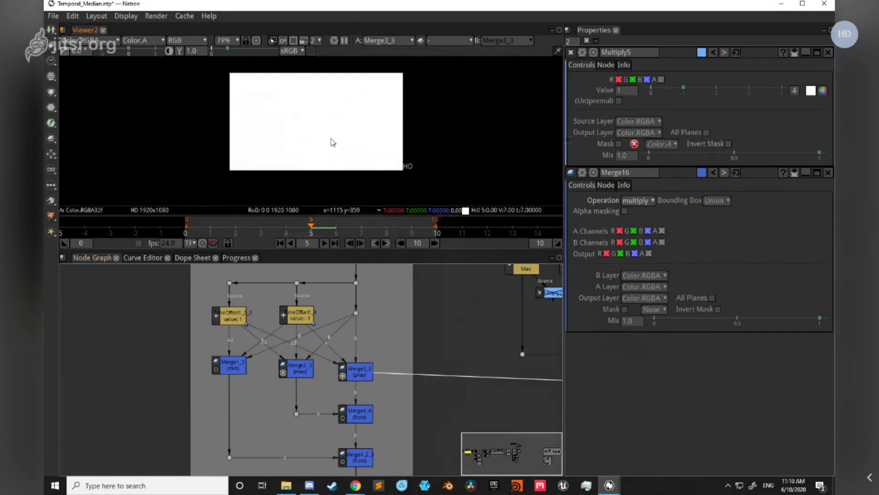
{"action": "left_click", "coordinate": [350, 417]}
{"action": "key", "text": "1"}
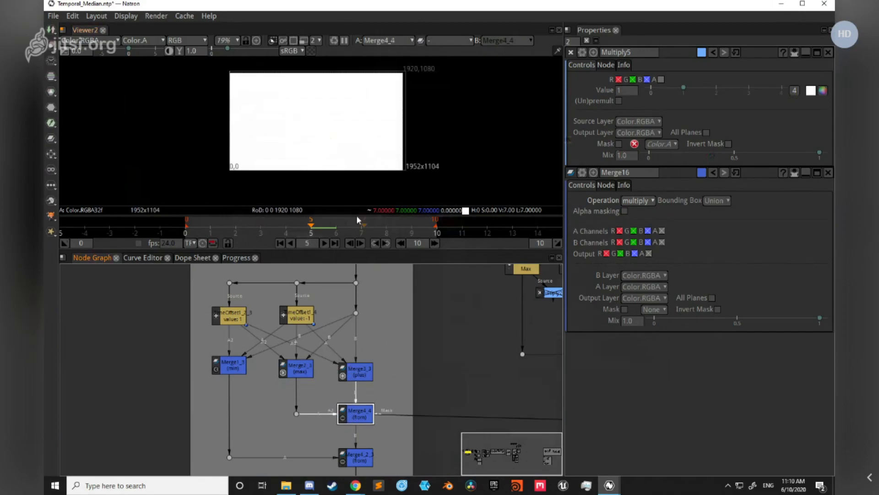
Step: Show the second from merge, Merge4_2_3, and the output dot, Dot7_3, in the viewer and check their pixel values
{"action": "left_click_drag", "start_coordinate": [359, 422], "coordinate": [338, 374]}
{"action": "left_click", "coordinate": [340, 413]}
{"action": "key", "text": "1"}
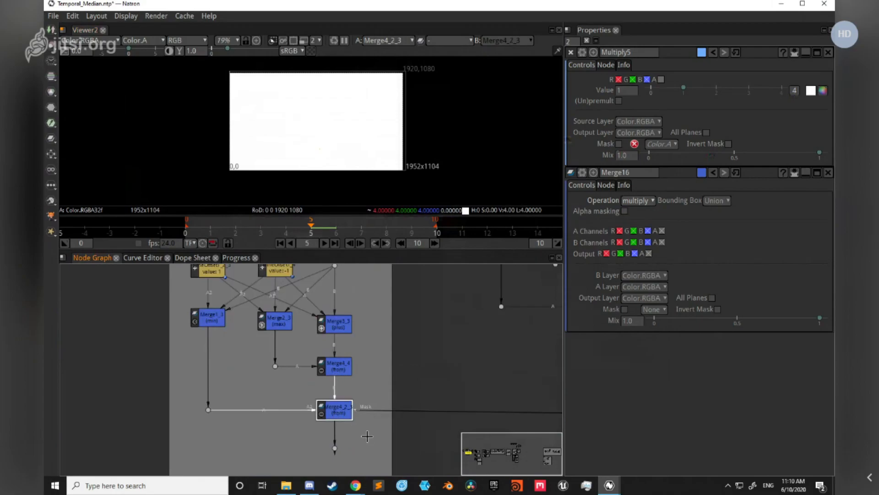
{"action": "left_click_drag", "start_coordinate": [307, 440], "coordinate": [367, 474]}
{"action": "key", "text": "1"}
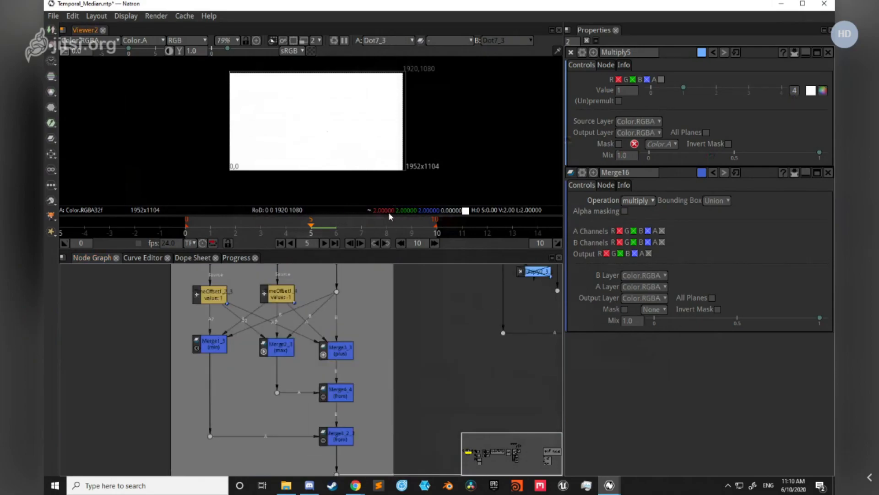
Step: Survey the node graph around the Temporal Median group, comparing it with the spatial median and compounded frame-median setups
{"action": "scroll", "coordinate": [405, 363], "scroll_direction": "down", "scroll_amount": 3}
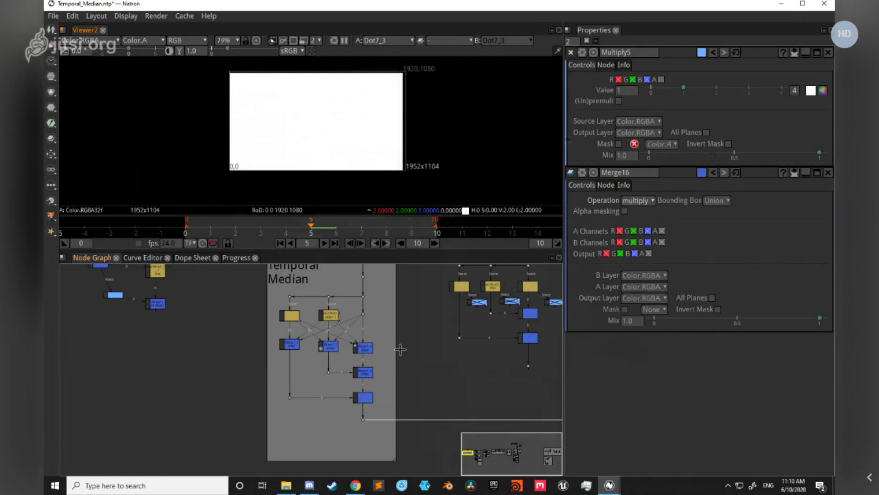
{"action": "scroll", "coordinate": [413, 359], "scroll_direction": "down", "scroll_amount": 4}
{"action": "left_click_drag", "start_coordinate": [545, 350], "coordinate": [351, 388]}
{"action": "left_click_drag", "start_coordinate": [463, 342], "coordinate": [342, 350]}
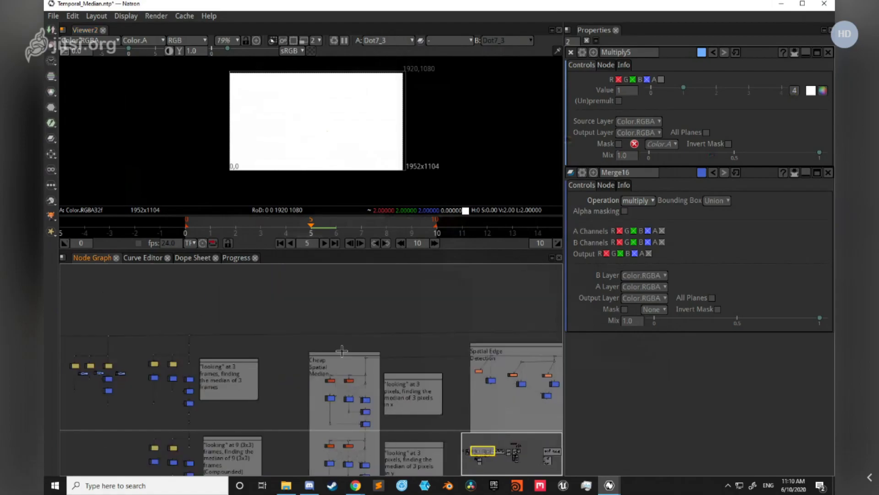
{"action": "scroll", "coordinate": [439, 357], "scroll_direction": "down", "scroll_amount": 1}
{"action": "left_click_drag", "start_coordinate": [467, 381], "coordinate": [255, 360]}
{"action": "left_click_drag", "start_coordinate": [220, 406], "coordinate": [396, 357]}
{"action": "left_click_drag", "start_coordinate": [175, 400], "coordinate": [351, 392]}
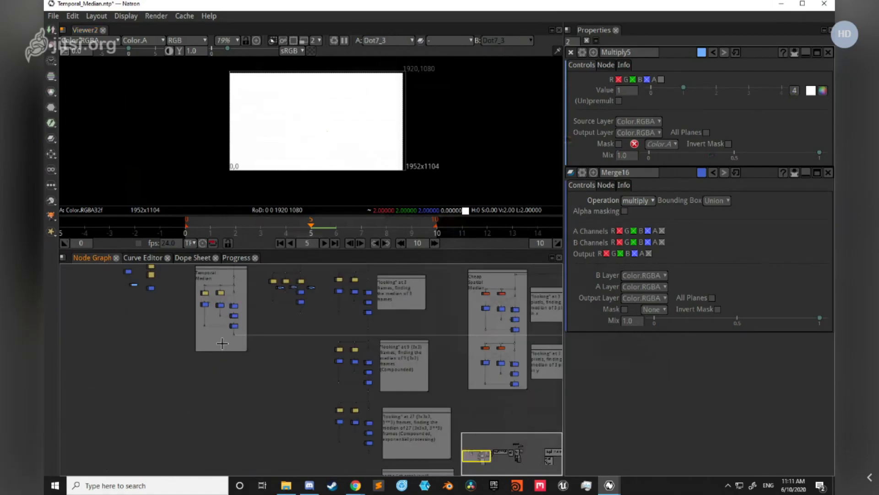
{"action": "left_click_drag", "start_coordinate": [230, 332], "coordinate": [220, 390]}
{"action": "scroll", "coordinate": [220, 390], "scroll_direction": "up", "scroll_amount": 3}
{"action": "scroll", "coordinate": [227, 382], "scroll_direction": "down", "scroll_amount": 2}
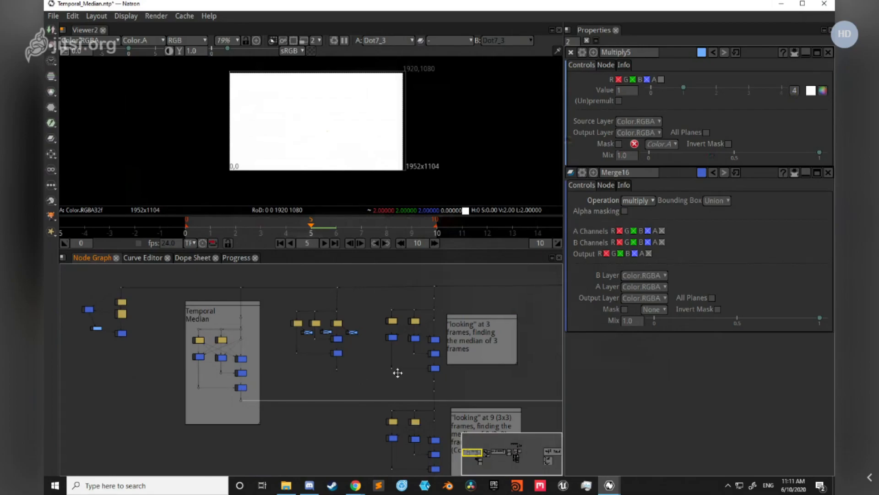
Step: Select all the time offset and merge nodes of the median setup beside the "looking" at 3 frames note
{"action": "left_click_drag", "start_coordinate": [457, 382], "coordinate": [363, 372]}
{"action": "scroll", "coordinate": [358, 267], "scroll_direction": "up", "scroll_amount": 2}
{"action": "scroll", "coordinate": [354, 300], "scroll_direction": "up", "scroll_amount": 3}
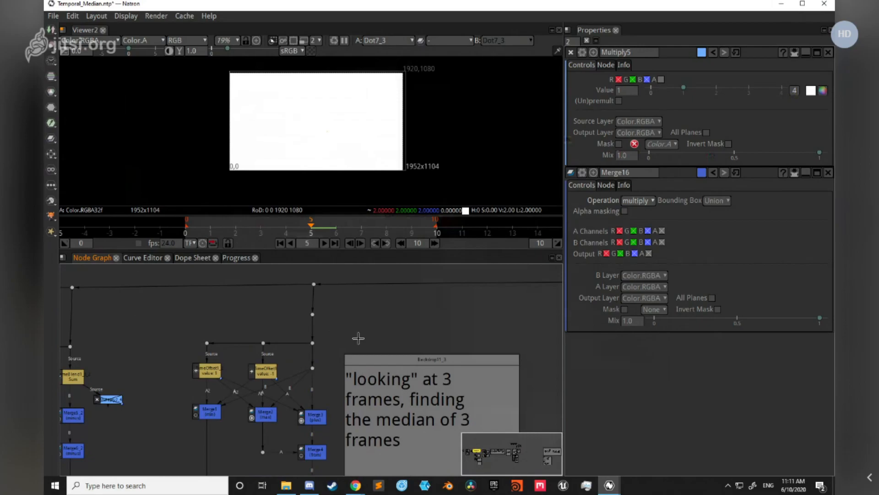
{"action": "left_click_drag", "start_coordinate": [337, 470], "coordinate": [358, 389]}
{"action": "scroll", "coordinate": [284, 334], "scroll_direction": "down", "scroll_amount": 3}
{"action": "left_click_drag", "start_coordinate": [234, 286], "coordinate": [329, 401]}
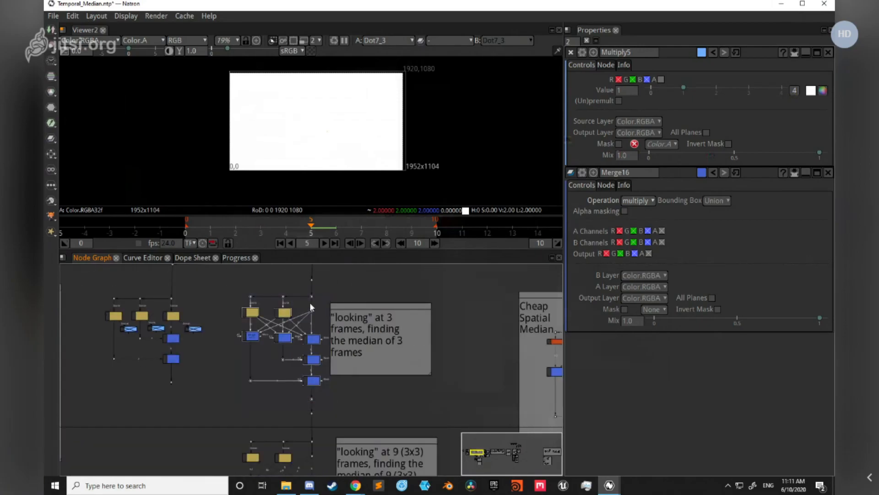
{"action": "scroll", "coordinate": [309, 302], "scroll_direction": "up", "scroll_amount": 3}
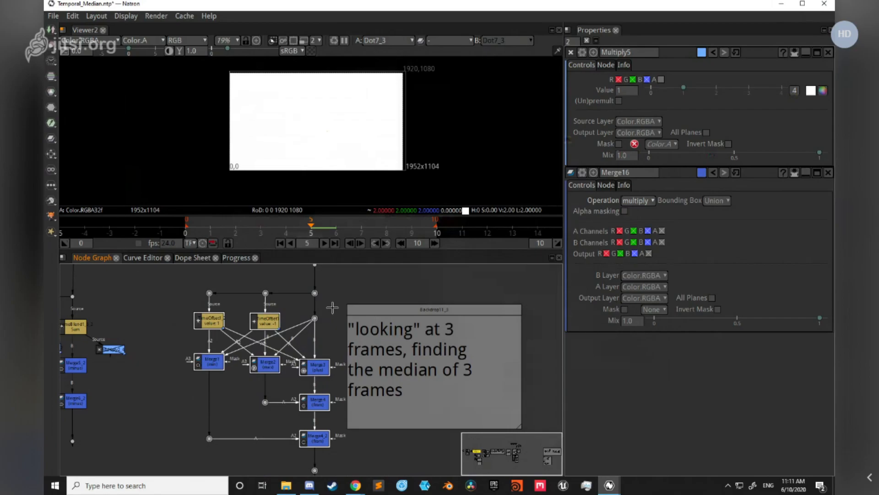
Step: Open the properties of TimeOffset1_3 and TimeOffset1_2_2 in the 9 (3x3) frames setup and examine their frame offsets
{"action": "left_click_drag", "start_coordinate": [402, 431], "coordinate": [410, 361]}
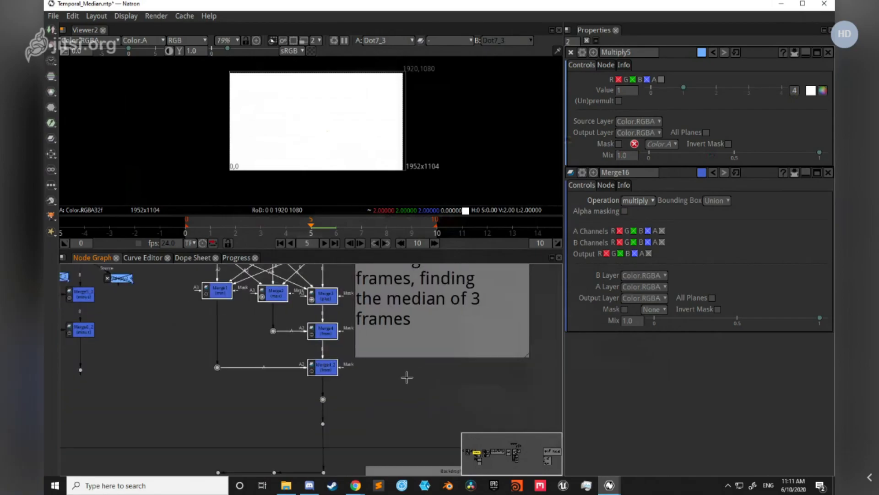
{"action": "scroll", "coordinate": [403, 381], "scroll_direction": "down", "scroll_amount": 3}
{"action": "left_click_drag", "start_coordinate": [395, 400], "coordinate": [393, 333]}
{"action": "scroll", "coordinate": [364, 383], "scroll_direction": "up", "scroll_amount": 3}
{"action": "left_click_drag", "start_coordinate": [384, 403], "coordinate": [382, 339]}
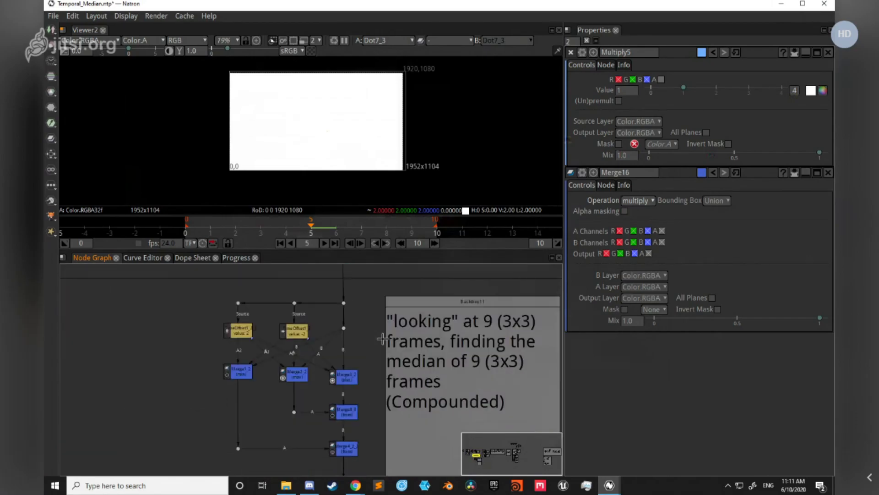
{"action": "scroll", "coordinate": [272, 332], "scroll_direction": "up", "scroll_amount": 1}
{"action": "left_click", "coordinate": [305, 338]}
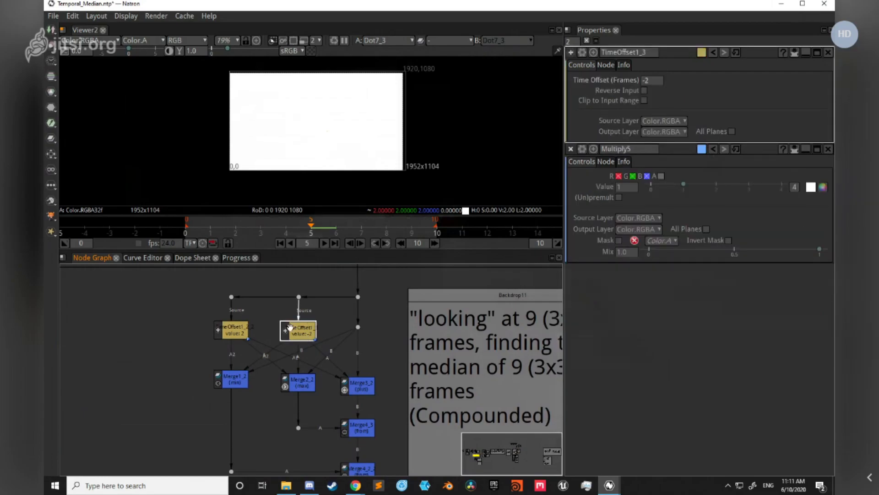
{"action": "left_click", "coordinate": [643, 81]}
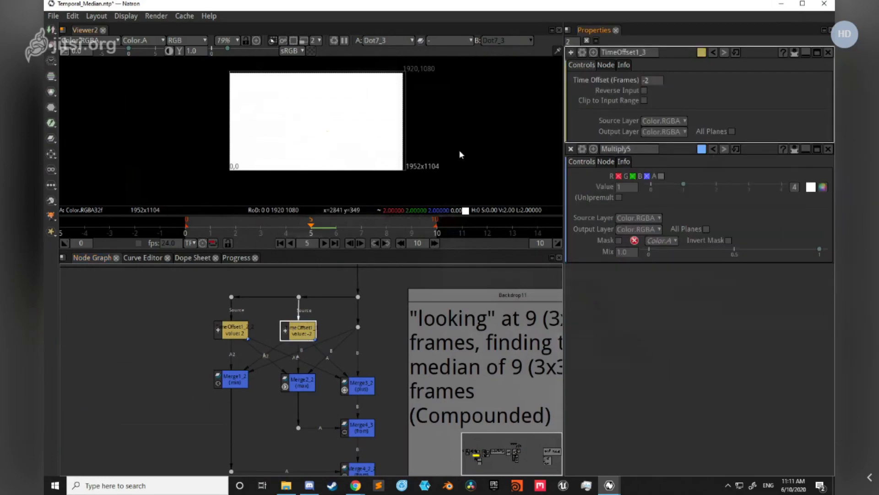
{"action": "left_click", "coordinate": [232, 336]}
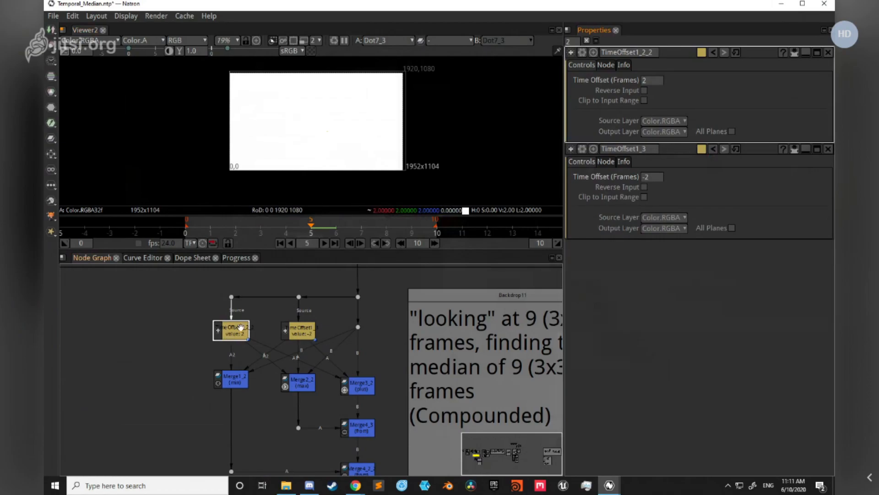
Step: Show Merge4_2_2, the last from merge of the 9 (3x3) frames setup, in the viewer
{"action": "scroll", "coordinate": [209, 356], "scroll_direction": "down", "scroll_amount": 3}
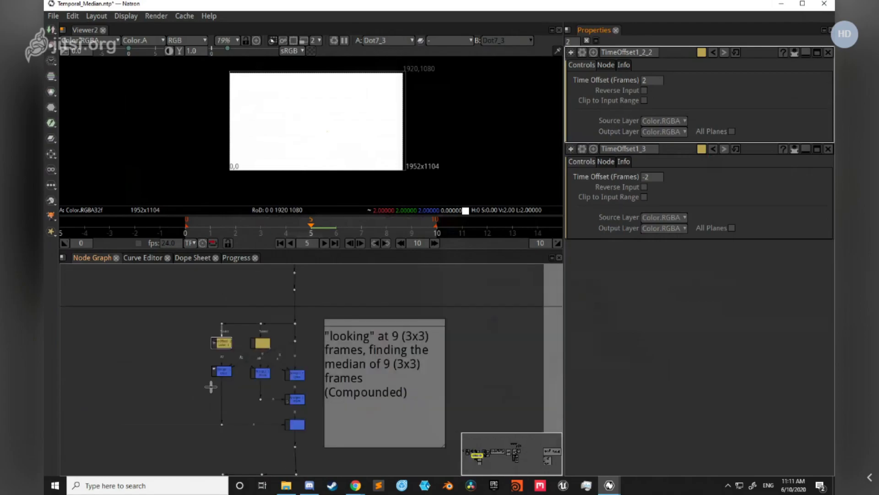
{"action": "scroll", "coordinate": [353, 299], "scroll_direction": "up", "scroll_amount": 1}
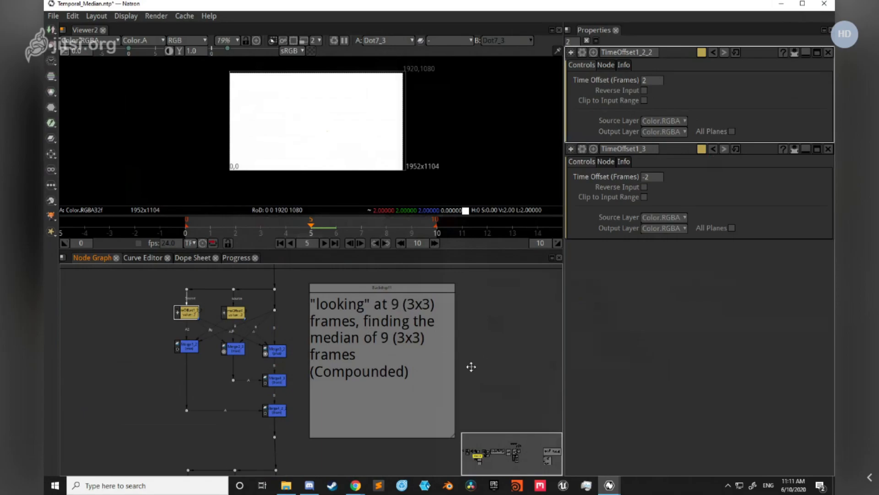
{"action": "left_click_drag", "start_coordinate": [472, 367], "coordinate": [485, 353]}
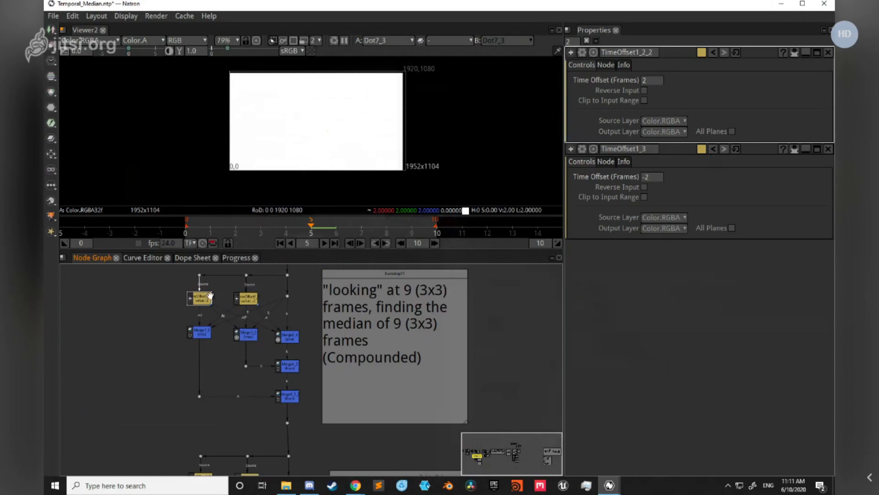
{"action": "scroll", "coordinate": [208, 294], "scroll_direction": "up", "scroll_amount": 3}
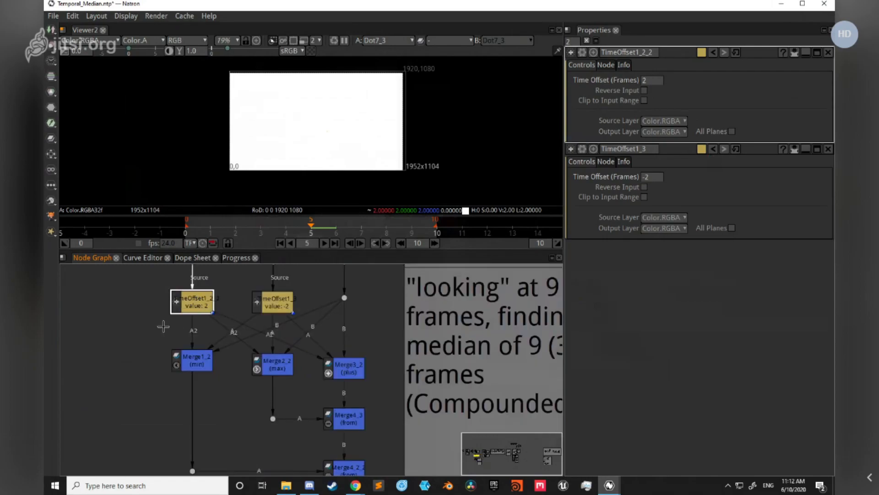
{"action": "scroll", "coordinate": [165, 326], "scroll_direction": "down", "scroll_amount": 3}
{"action": "scroll", "coordinate": [274, 380], "scroll_direction": "up", "scroll_amount": 4}
{"action": "left_click", "coordinate": [311, 384]}
{"action": "key", "text": "1"}
Step: Show Dot7_2_2, the output dot of the 27 (3x3x3) frames setup, in the viewer and check its pixel value
{"action": "scroll", "coordinate": [347, 404], "scroll_direction": "down", "scroll_amount": 2}
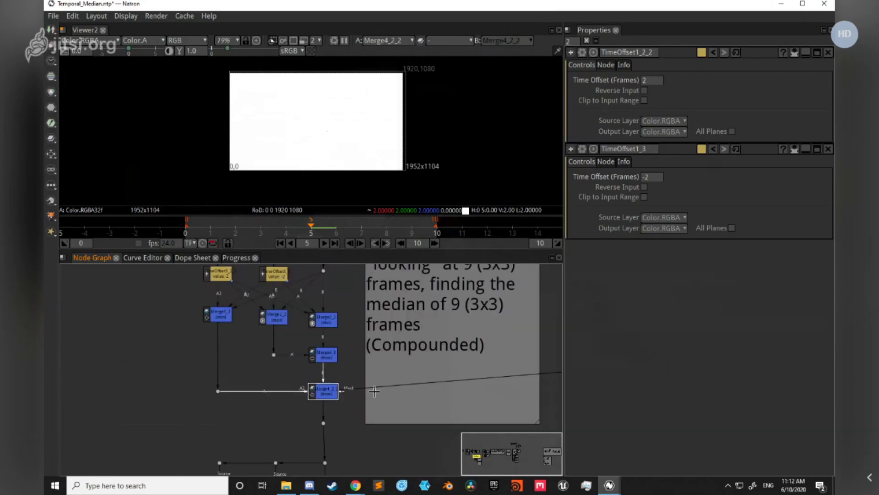
{"action": "scroll", "coordinate": [346, 405], "scroll_direction": "down", "scroll_amount": 3}
{"action": "left_click_drag", "start_coordinate": [403, 387], "coordinate": [396, 372]}
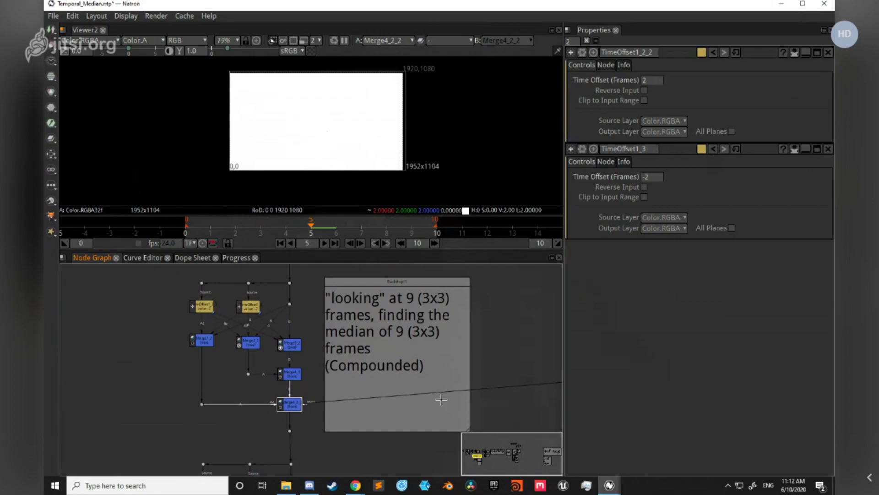
{"action": "scroll", "coordinate": [441, 400], "scroll_direction": "down", "scroll_amount": 2}
{"action": "left_click_drag", "start_coordinate": [439, 377], "coordinate": [422, 271]}
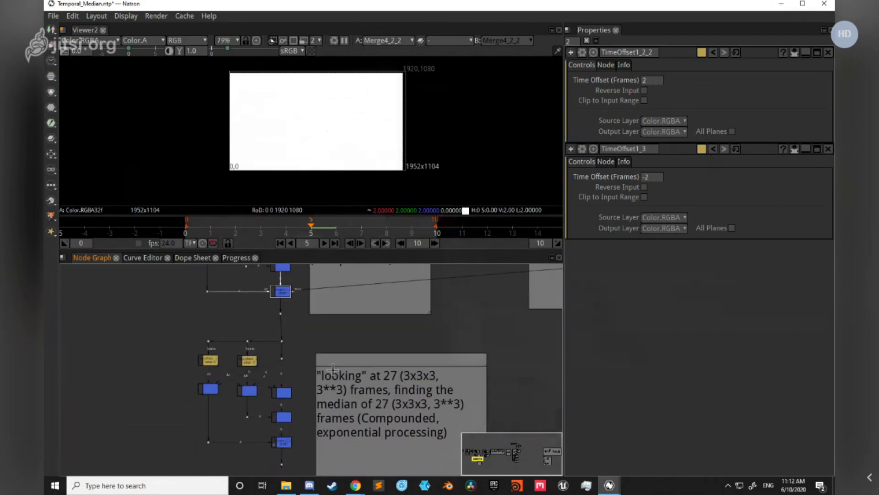
{"action": "scroll", "coordinate": [408, 319], "scroll_direction": "up", "scroll_amount": 3}
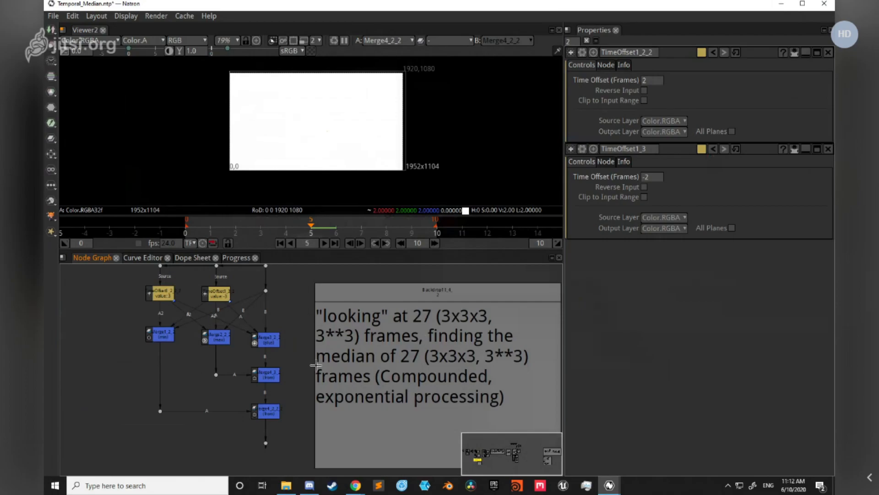
{"action": "scroll", "coordinate": [315, 327], "scroll_direction": "down", "scroll_amount": 2}
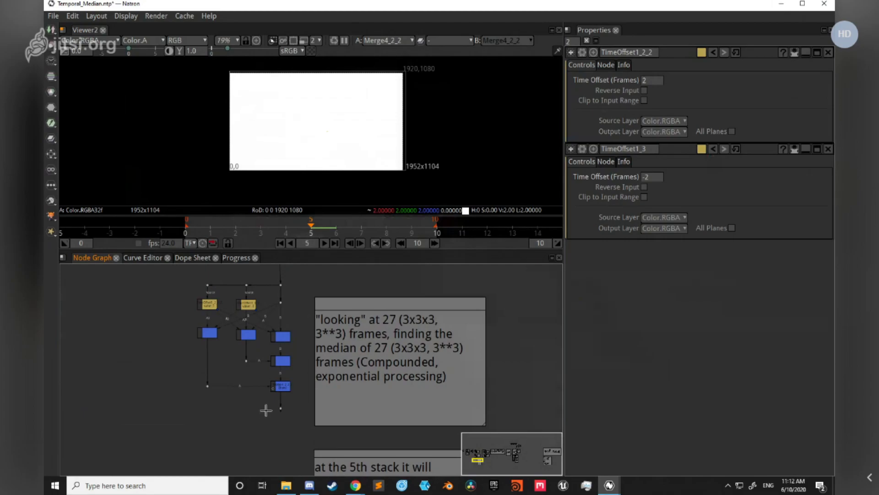
{"action": "left_click_drag", "start_coordinate": [298, 429], "coordinate": [282, 405]}
{"action": "left_click_drag", "start_coordinate": [243, 378], "coordinate": [273, 403]}
{"action": "key", "text": "1"}
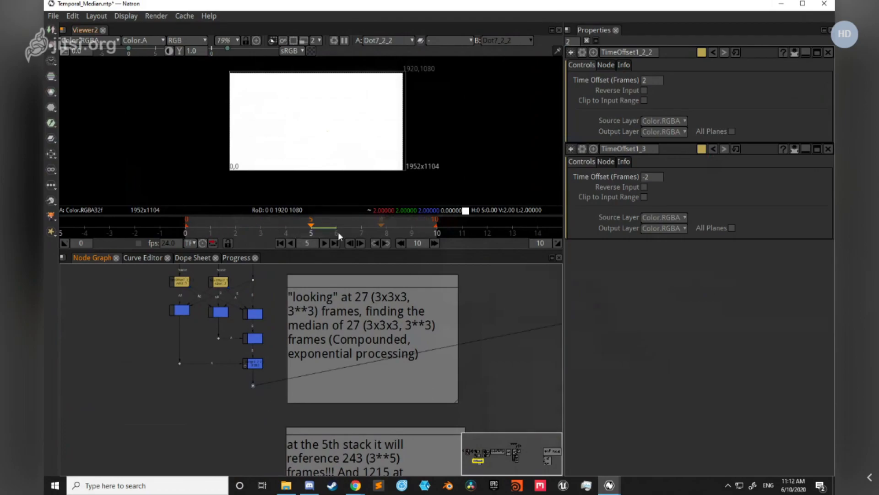
Step: Return to the row of numbered Constant and FrameRange nodes and examine the test frames feeding the setups
{"action": "scroll", "coordinate": [482, 346], "scroll_direction": "down", "scroll_amount": 3}
{"action": "left_click_drag", "start_coordinate": [506, 298], "coordinate": [474, 354]}
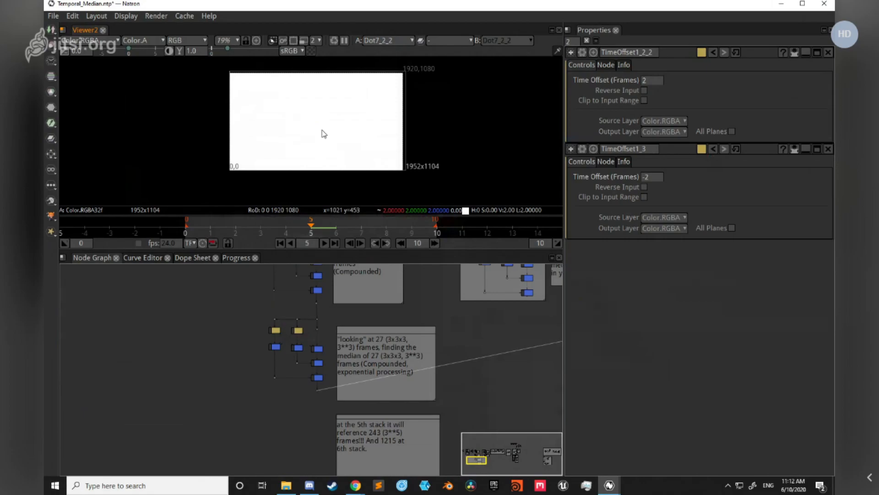
{"action": "scroll", "coordinate": [467, 359], "scroll_direction": "down", "scroll_amount": 3}
{"action": "scroll", "coordinate": [468, 358], "scroll_direction": "down", "scroll_amount": 1}
{"action": "left_click_drag", "start_coordinate": [548, 327], "coordinate": [314, 398]}
{"action": "left_click_drag", "start_coordinate": [398, 308], "coordinate": [308, 408]}
{"action": "left_click_drag", "start_coordinate": [506, 336], "coordinate": [298, 345]}
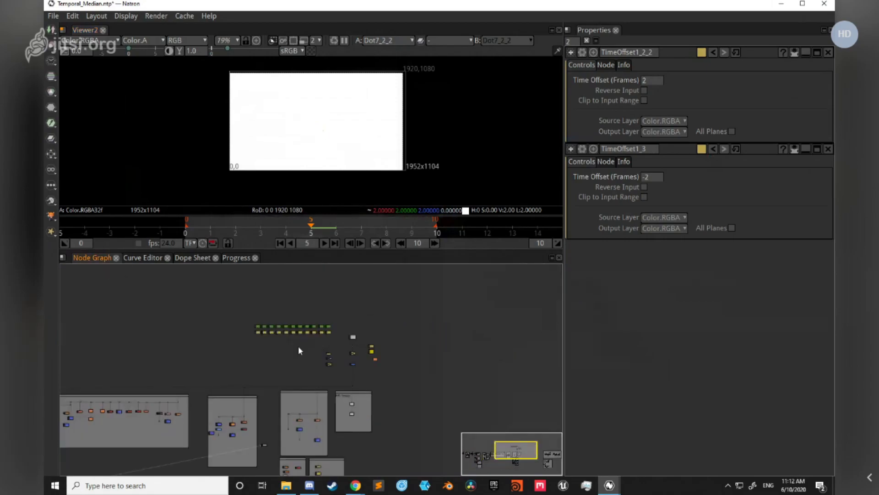
{"action": "scroll", "coordinate": [298, 347], "scroll_direction": "up", "scroll_amount": 5}
{"action": "scroll", "coordinate": [251, 308], "scroll_direction": "up", "scroll_amount": 5}
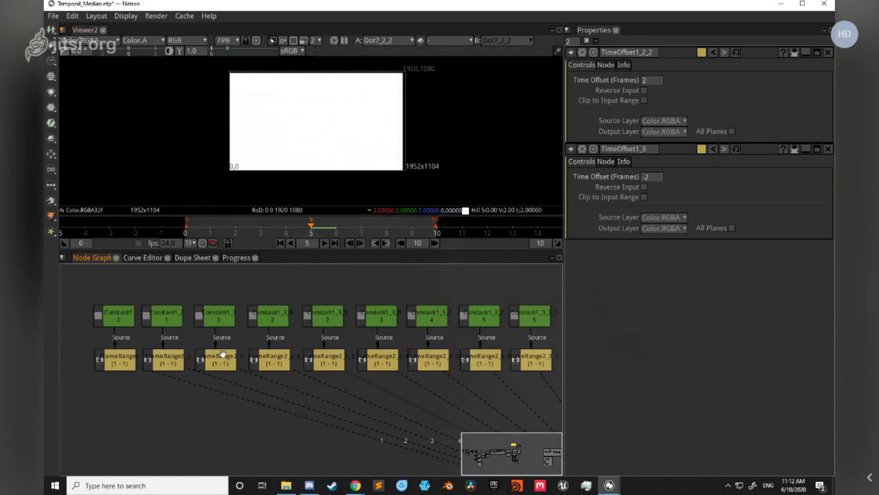
{"action": "scroll", "coordinate": [292, 410], "scroll_direction": "down", "scroll_amount": 3}
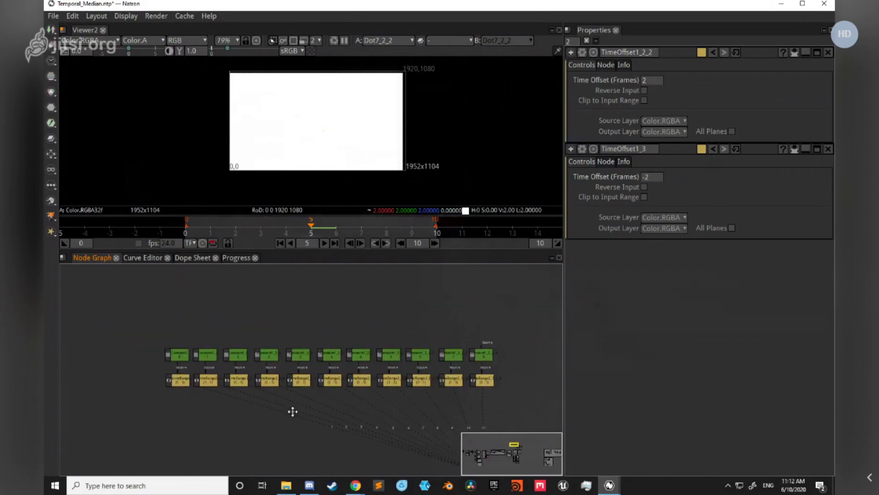
Step: Open the properties of Multiply3 below the AppendClip node and enable the node
{"action": "scroll", "coordinate": [373, 385], "scroll_direction": "up", "scroll_amount": 5}
{"action": "left_click", "coordinate": [412, 383]}
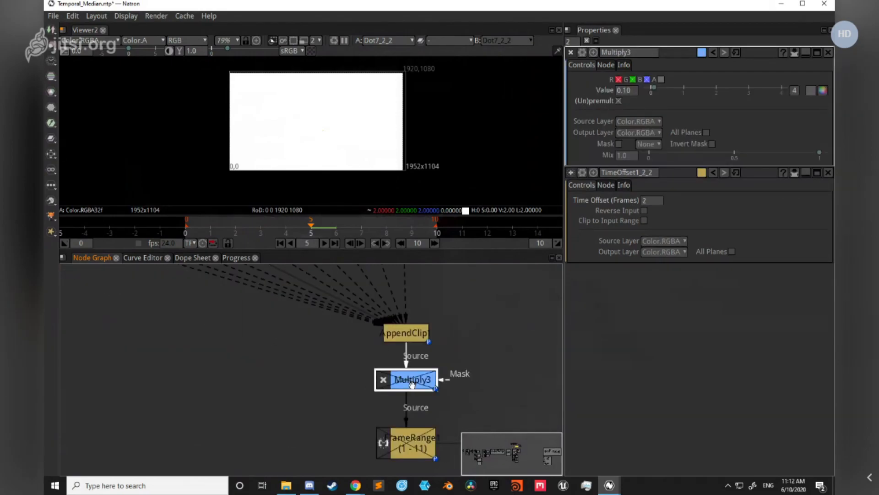
{"action": "double_click", "coordinate": [624, 91]}
{"action": "key", "text": "d"}
Step: Return to the 27 (3x3x3) frames setup and check the pixel value of its output
{"action": "scroll", "coordinate": [287, 387], "scroll_direction": "down", "scroll_amount": 5}
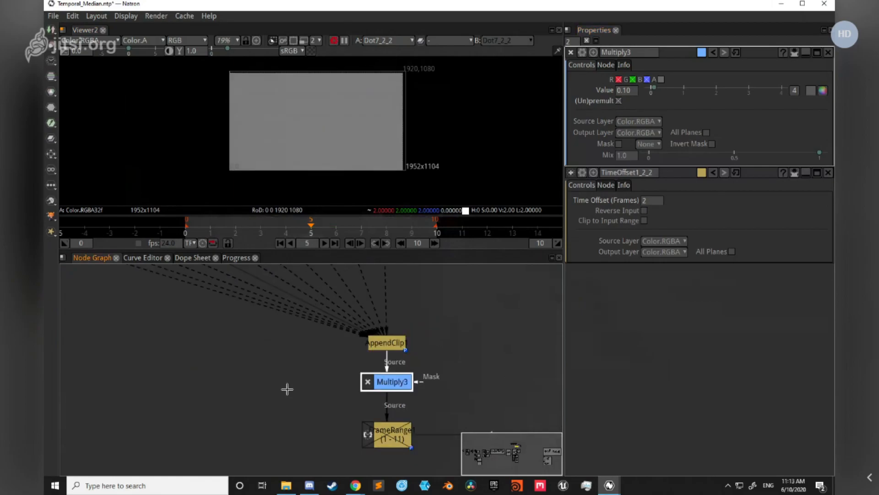
{"action": "scroll", "coordinate": [283, 388], "scroll_direction": "down", "scroll_amount": 1}
{"action": "left_click_drag", "start_coordinate": [264, 389], "coordinate": [349, 411]}
{"action": "scroll", "coordinate": [350, 410], "scroll_direction": "down", "scroll_amount": 3}
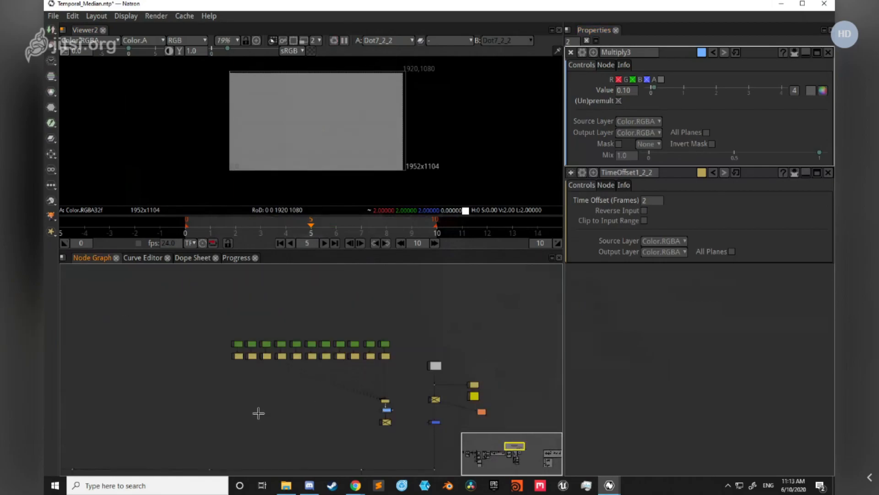
{"action": "left_click_drag", "start_coordinate": [192, 428], "coordinate": [331, 383]}
{"action": "scroll", "coordinate": [330, 383], "scroll_direction": "up", "scroll_amount": 8}
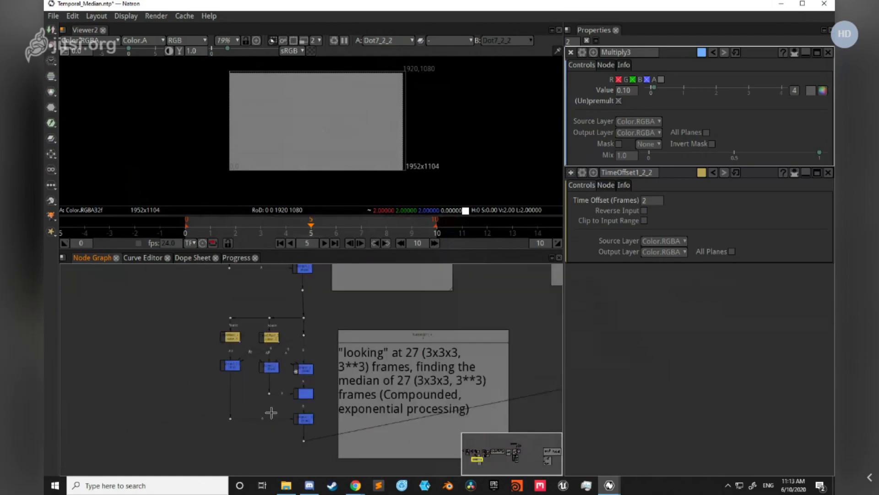
{"action": "left_click_drag", "start_coordinate": [288, 360], "coordinate": [288, 350]}
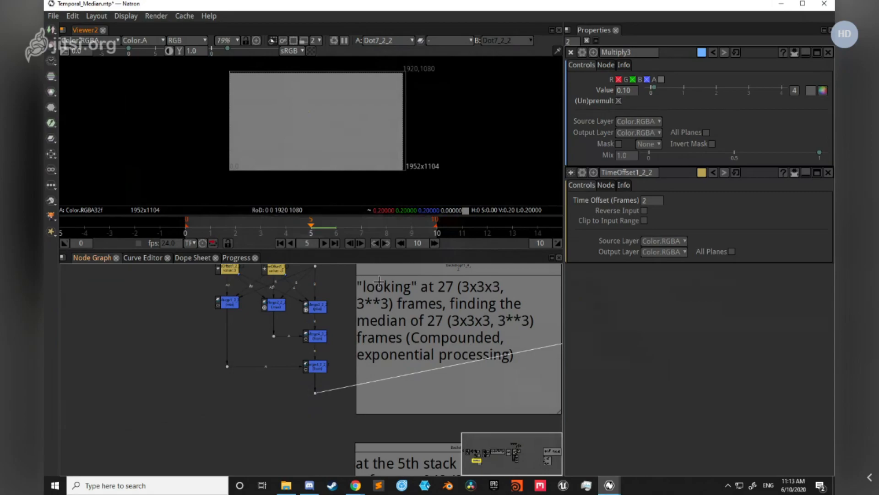
Step: Disable the Switch node joining the test-frame branch and the Read3_2 branch so the footage feeds the median setups
{"action": "scroll", "coordinate": [394, 321], "scroll_direction": "down", "scroll_amount": 7}
{"action": "left_click_drag", "start_coordinate": [472, 334], "coordinate": [249, 432]}
{"action": "left_click_drag", "start_coordinate": [337, 403], "coordinate": [281, 410]}
{"action": "scroll", "coordinate": [373, 357], "scroll_direction": "up", "scroll_amount": 4}
{"action": "left_click_drag", "start_coordinate": [558, 288], "coordinate": [379, 394]}
{"action": "scroll", "coordinate": [382, 431], "scroll_direction": "up", "scroll_amount": 5}
{"action": "left_click", "coordinate": [415, 415]}
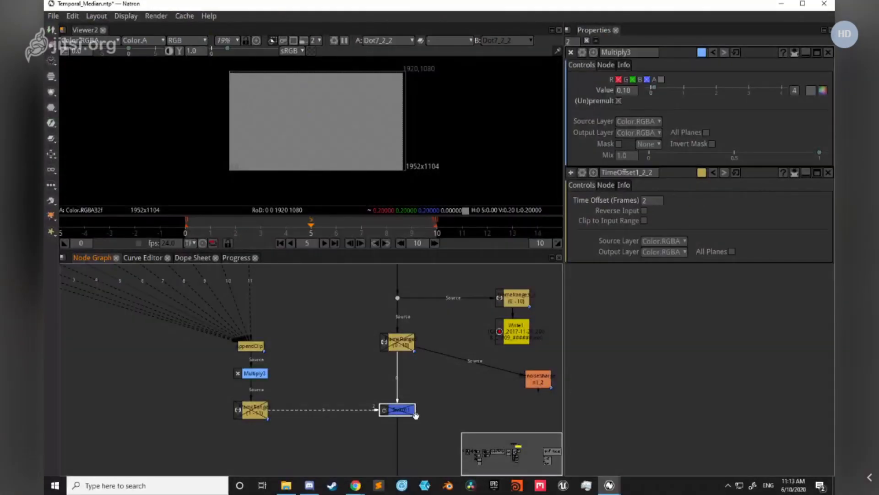
Step: Examine the 27-frame median result on the footage in the viewer, close up around the woman
{"action": "scroll", "coordinate": [326, 94], "scroll_direction": "up", "scroll_amount": 3}
{"action": "scroll", "coordinate": [300, 158], "scroll_direction": "up", "scroll_amount": 3}
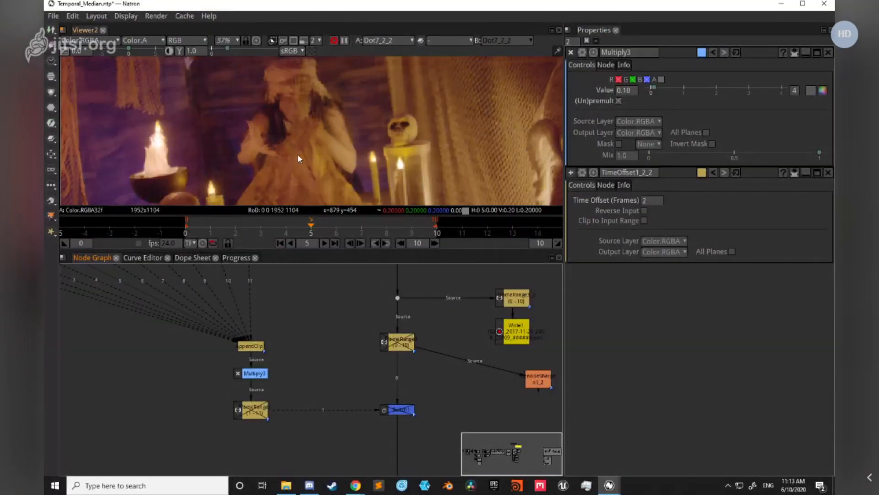
{"action": "scroll", "coordinate": [314, 140], "scroll_direction": "up", "scroll_amount": 1}
{"action": "scroll", "coordinate": [298, 135], "scroll_direction": "up", "scroll_amount": 1}
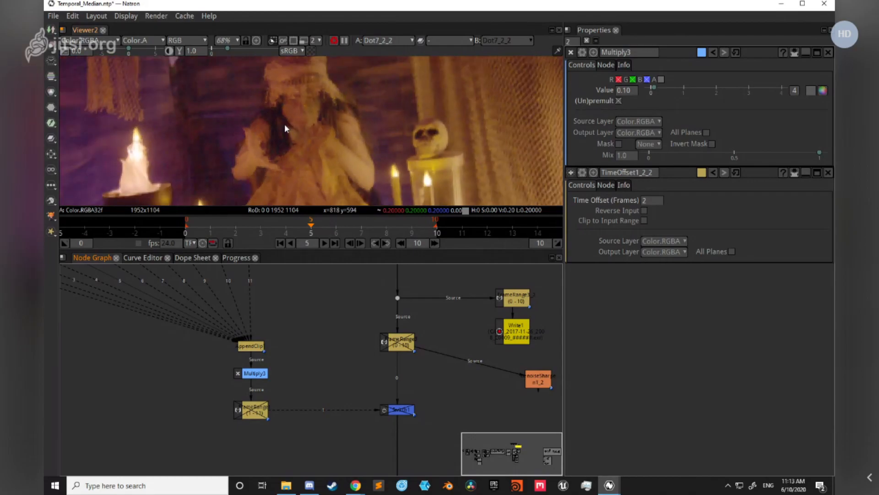
{"action": "scroll", "coordinate": [291, 127], "scroll_direction": "up", "scroll_amount": 1}
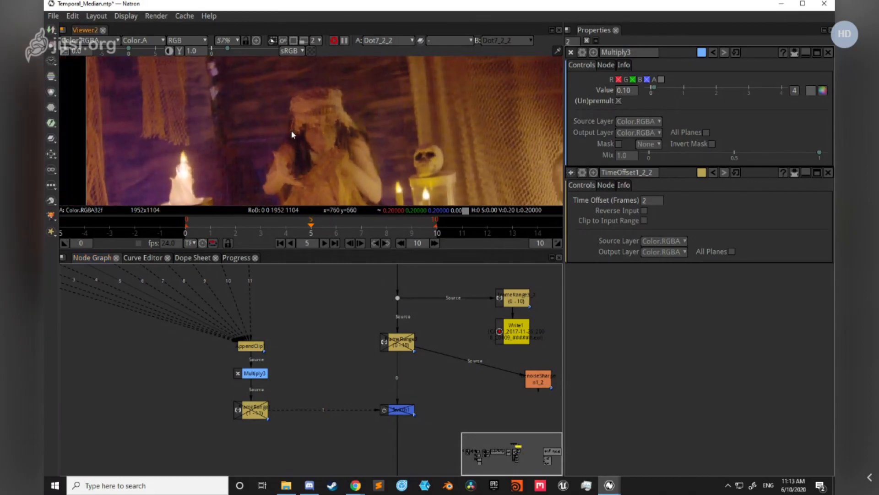
{"action": "scroll", "coordinate": [249, 119], "scroll_direction": "up", "scroll_amount": 5}
Step: Show the source footage node Read3_2 in the viewer and centre the view on the woman's face
{"action": "left_click_drag", "start_coordinate": [349, 308], "coordinate": [314, 373]}
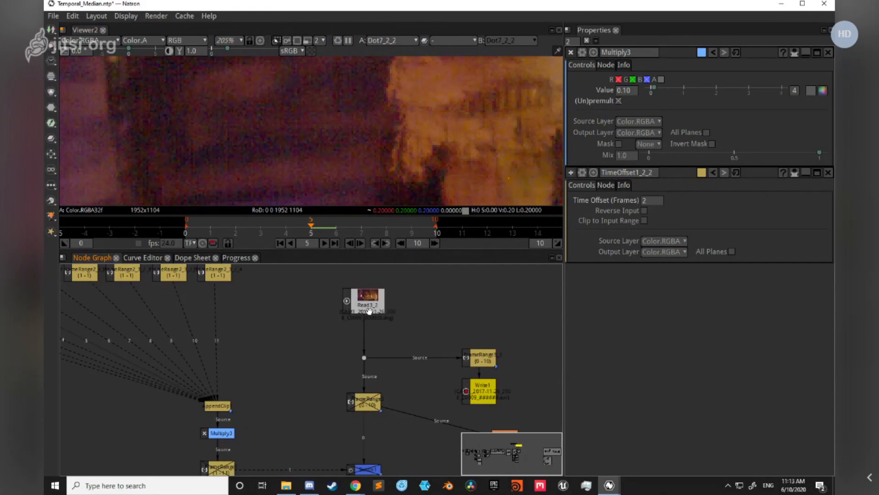
{"action": "key", "text": "1"}
{"action": "scroll", "coordinate": [321, 345], "scroll_direction": "down", "scroll_amount": 6}
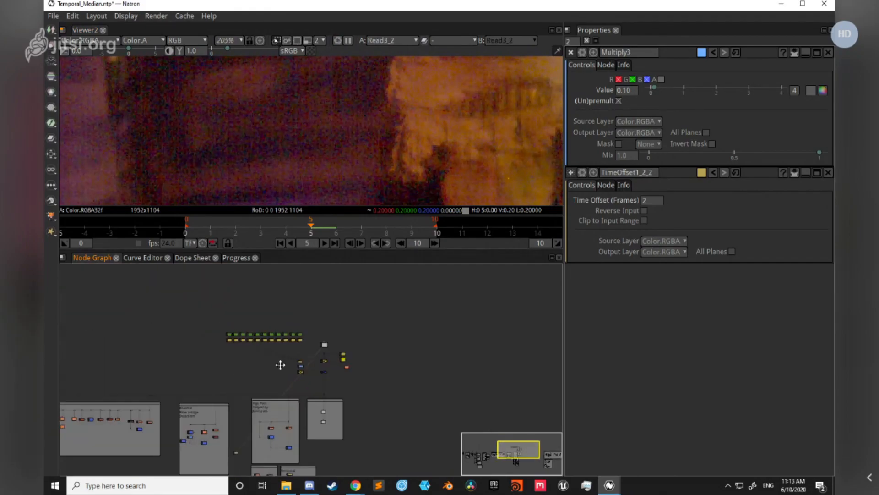
{"action": "left_click_drag", "start_coordinate": [473, 163], "coordinate": [315, 122]}
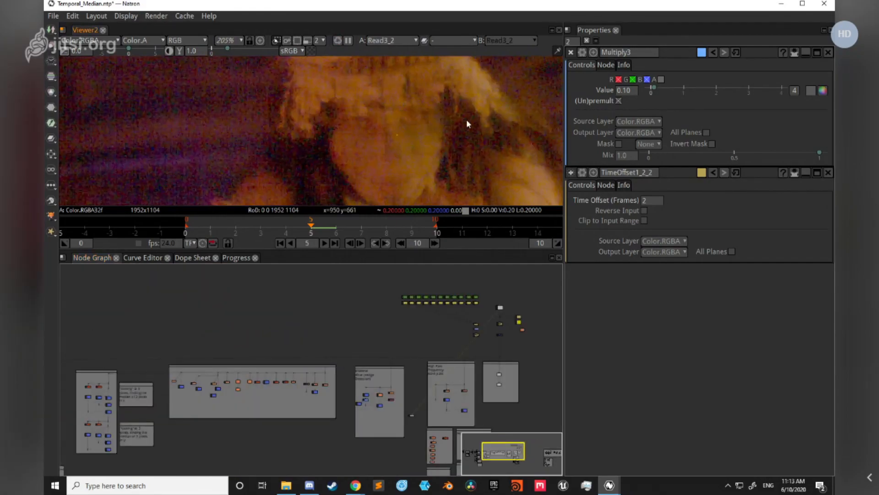
Step: Show Dot7_2_2, the 27 (3x3x3) frames output, in the viewer and examine the denoised face and headdress
{"action": "scroll", "coordinate": [264, 353], "scroll_direction": "down", "scroll_amount": 3}
{"action": "left_click_drag", "start_coordinate": [239, 418], "coordinate": [354, 352]}
{"action": "scroll", "coordinate": [236, 396], "scroll_direction": "up", "scroll_amount": 3}
{"action": "scroll", "coordinate": [231, 394], "scroll_direction": "up", "scroll_amount": 5}
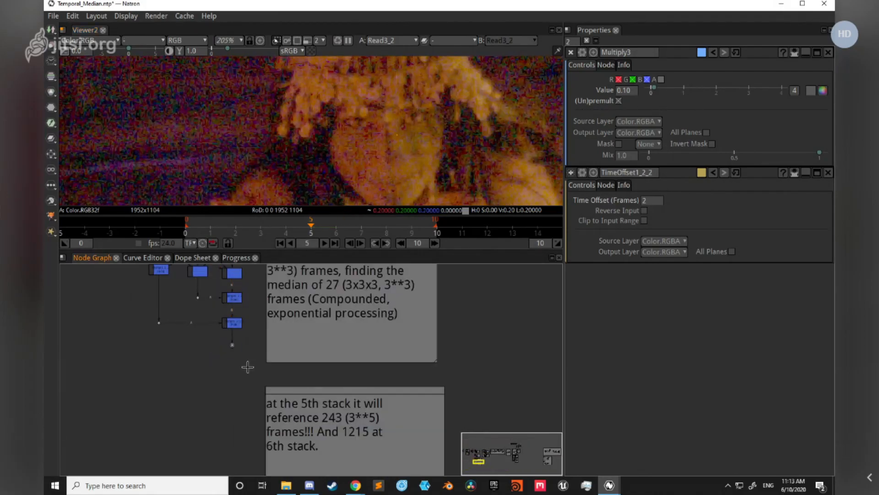
{"action": "key", "text": "1"}
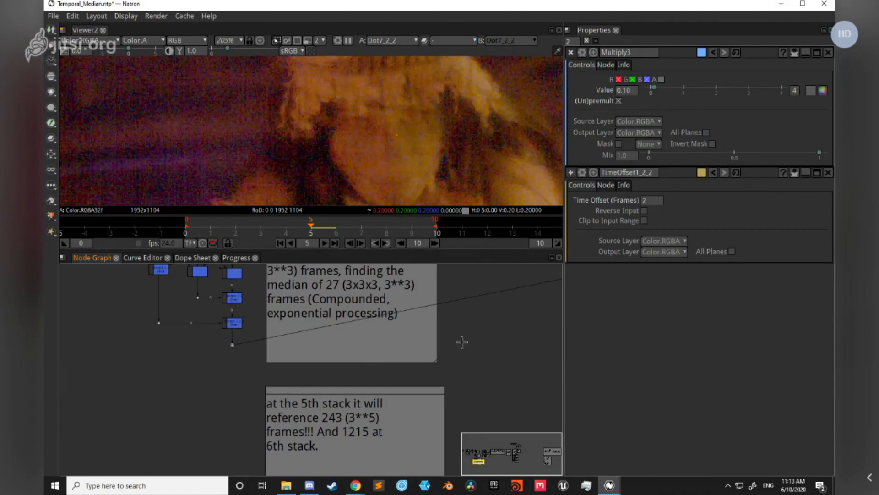
{"action": "scroll", "coordinate": [499, 125], "scroll_direction": "down", "scroll_amount": 5}
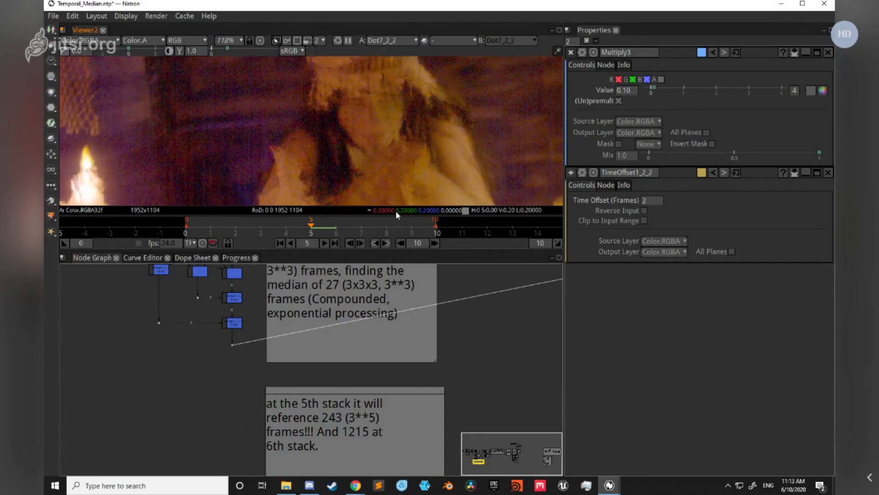
{"action": "scroll", "coordinate": [359, 112], "scroll_direction": "up", "scroll_amount": 5}
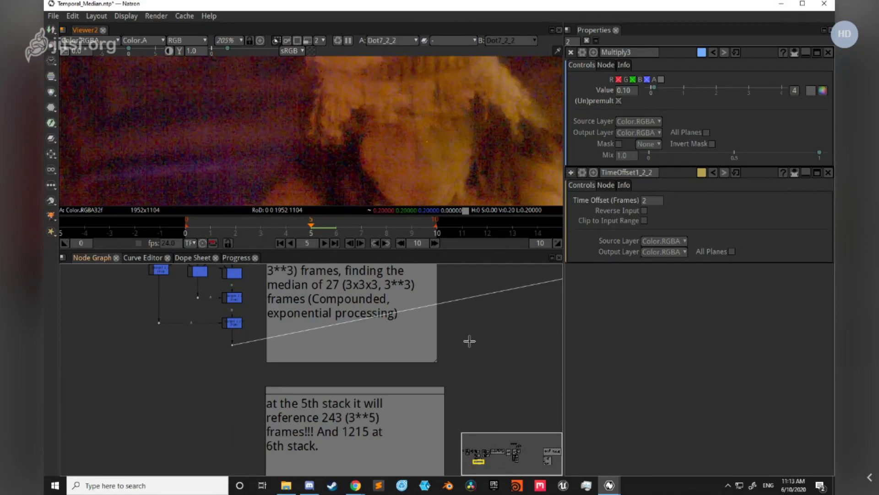
{"action": "scroll", "coordinate": [470, 341], "scroll_direction": "down", "scroll_amount": 8}
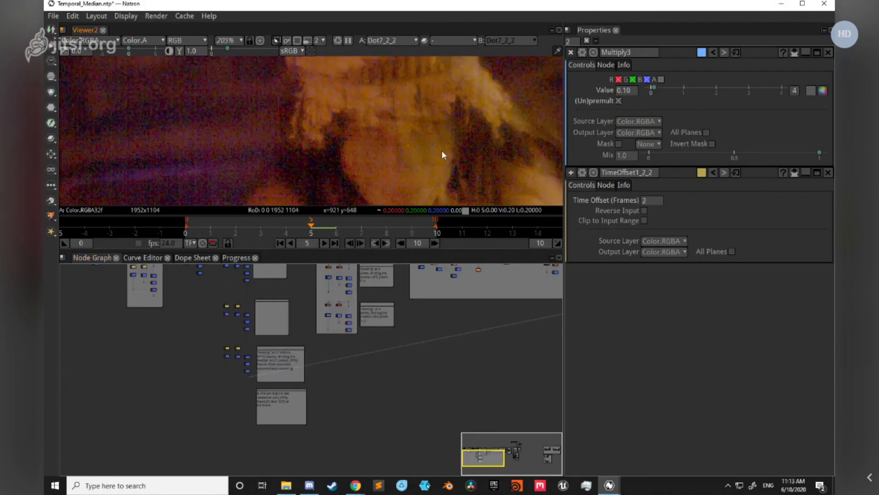
{"action": "left_click_drag", "start_coordinate": [441, 151], "coordinate": [365, 159]}
Step: Switch the viewer back to Read3_2 and inspect the original noise in the dark wall beside the woman
{"action": "scroll", "coordinate": [464, 339], "scroll_direction": "down", "scroll_amount": 3}
{"action": "left_click_drag", "start_coordinate": [445, 365], "coordinate": [216, 447]}
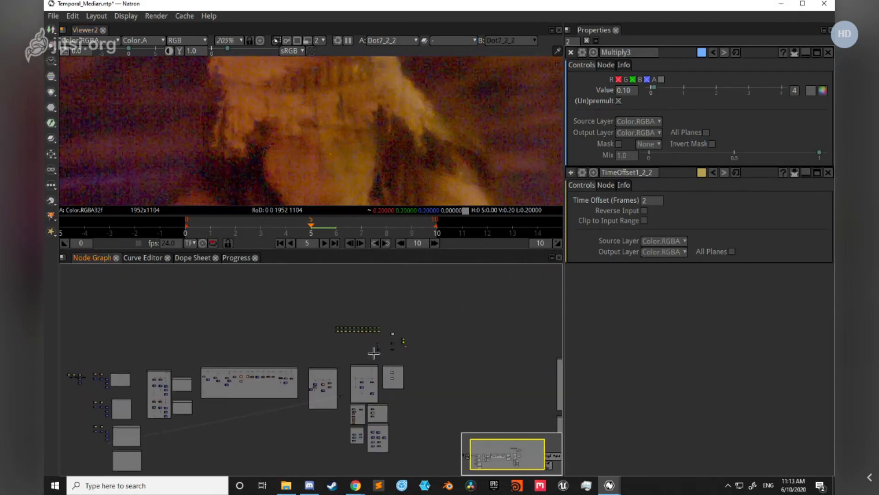
{"action": "scroll", "coordinate": [374, 352], "scroll_direction": "up", "scroll_amount": 8}
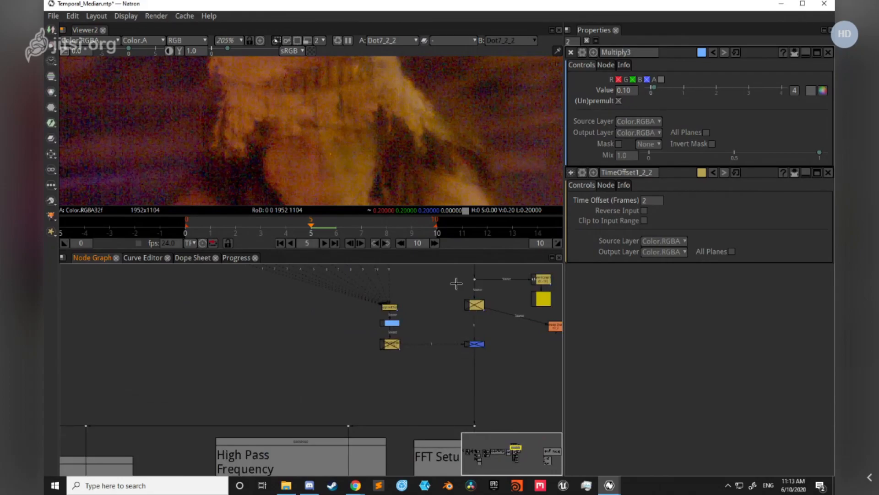
{"action": "left_click_drag", "start_coordinate": [456, 283], "coordinate": [397, 356]}
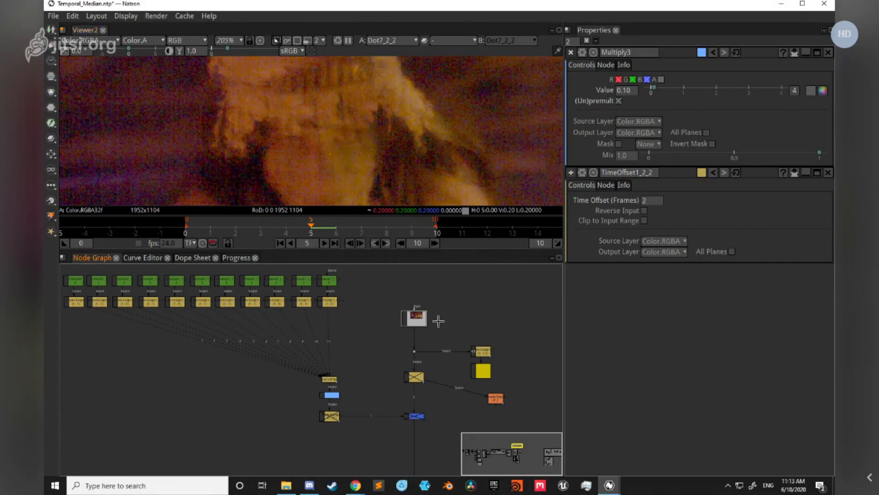
{"action": "key", "text": "1"}
{"action": "scroll", "coordinate": [135, 119], "scroll_direction": "up", "scroll_amount": 6}
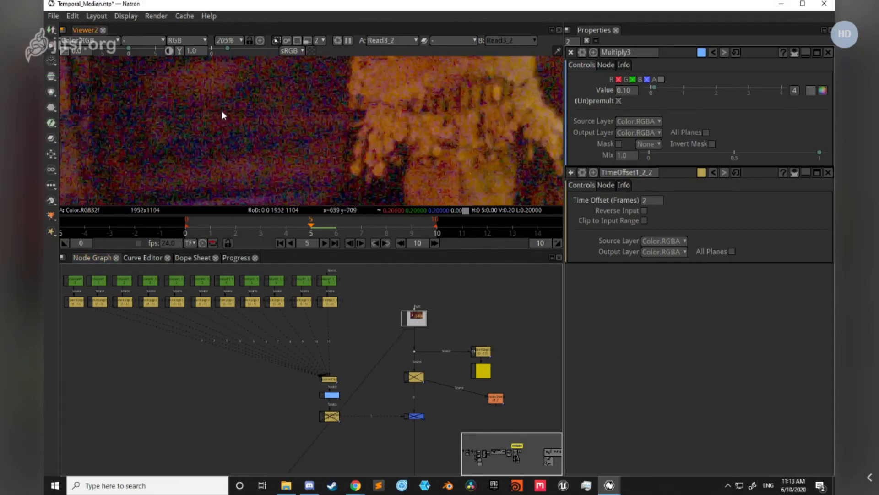
{"action": "scroll", "coordinate": [268, 128], "scroll_direction": "down", "scroll_amount": 2}
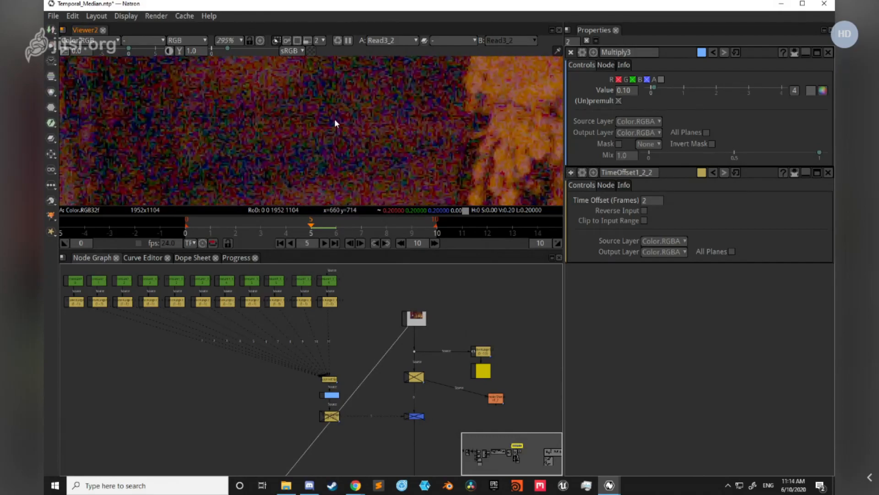
Step: View the 27 (3x3x3) frames output Dot7_2_2 again and compare its remaining noise and motion smearing with the source
{"action": "scroll", "coordinate": [350, 357], "scroll_direction": "down", "scroll_amount": 10}
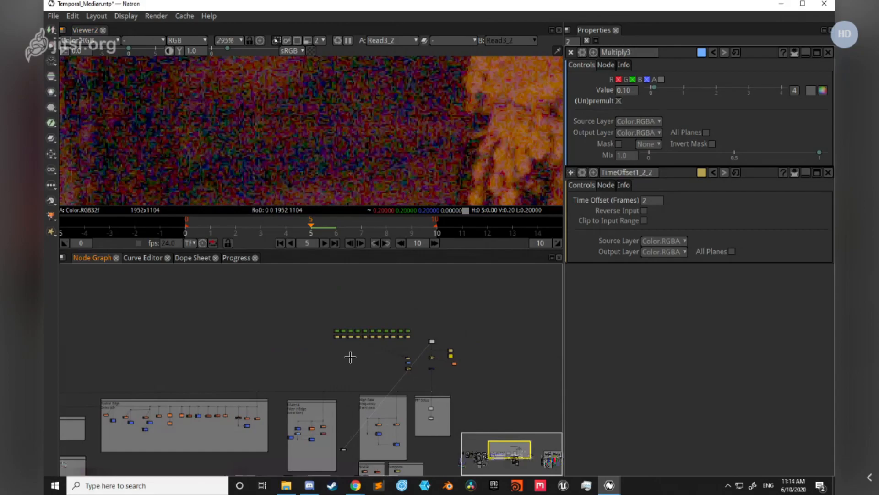
{"action": "left_click_drag", "start_coordinate": [254, 417], "coordinate": [369, 312]}
{"action": "left_click_drag", "start_coordinate": [277, 402], "coordinate": [375, 369]}
{"action": "scroll", "coordinate": [275, 360], "scroll_direction": "up", "scroll_amount": 5}
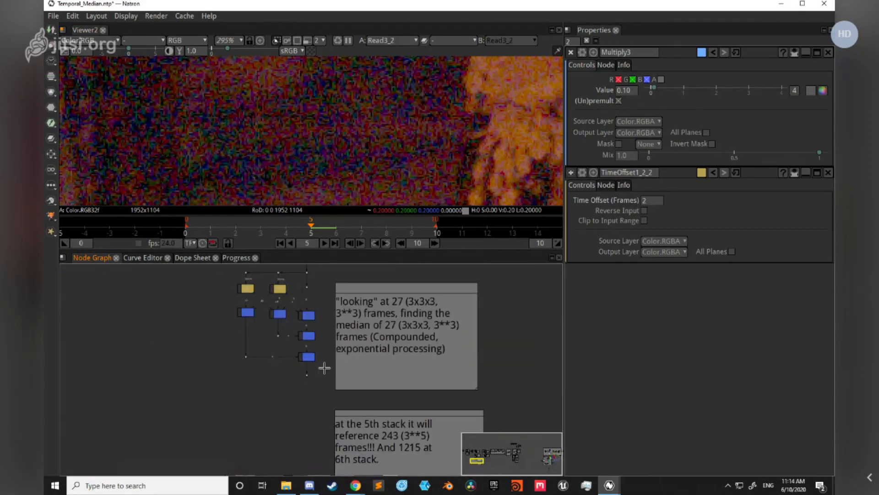
{"action": "key", "text": "2"}
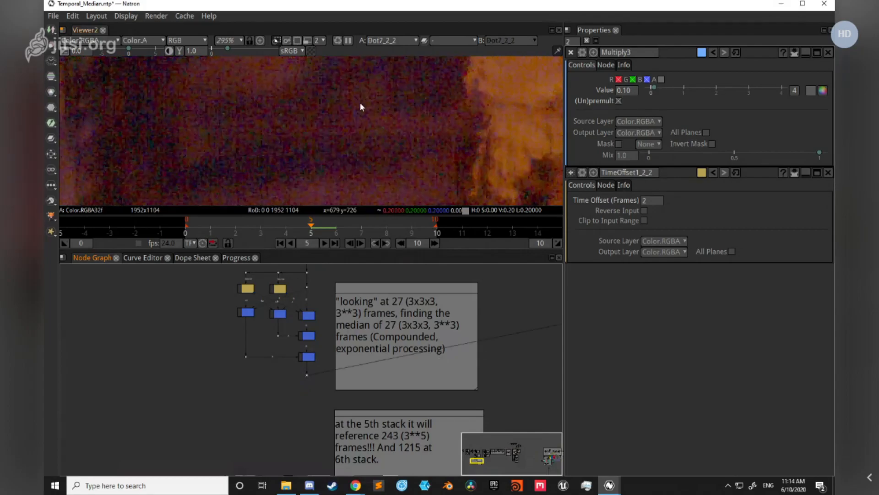
{"action": "scroll", "coordinate": [371, 117], "scroll_direction": "down", "scroll_amount": 5}
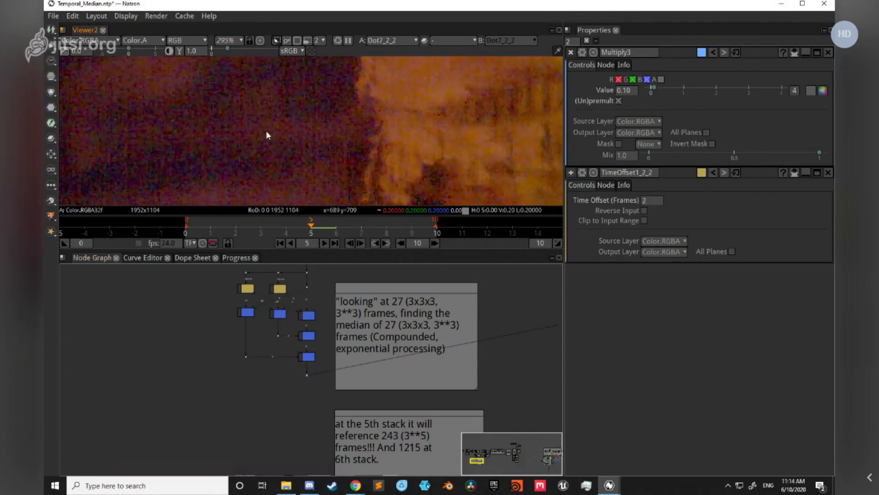
{"action": "scroll", "coordinate": [353, 123], "scroll_direction": "down", "scroll_amount": 3}
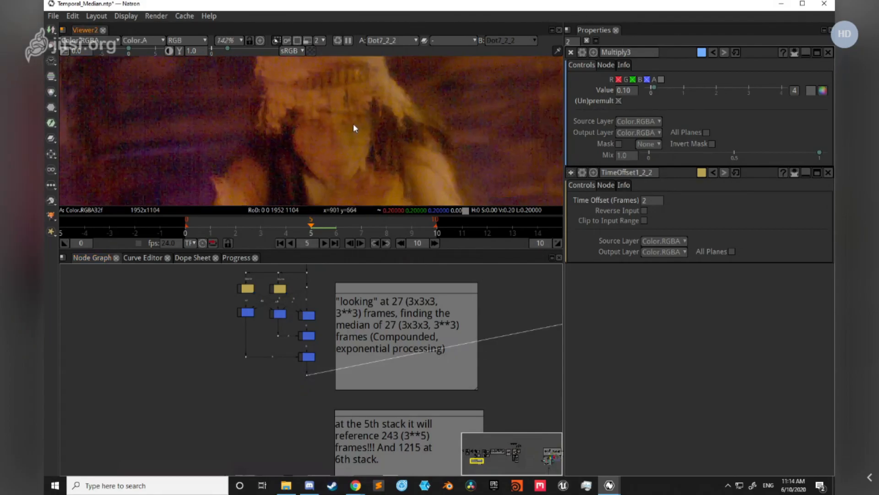
{"action": "left_click_drag", "start_coordinate": [373, 128], "coordinate": [348, 183]}
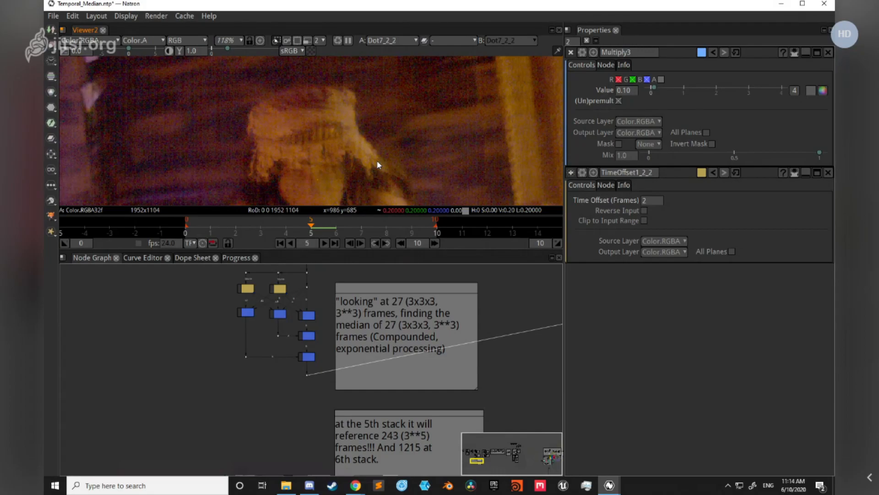
{"action": "scroll", "coordinate": [367, 123], "scroll_direction": "down", "scroll_amount": 2}
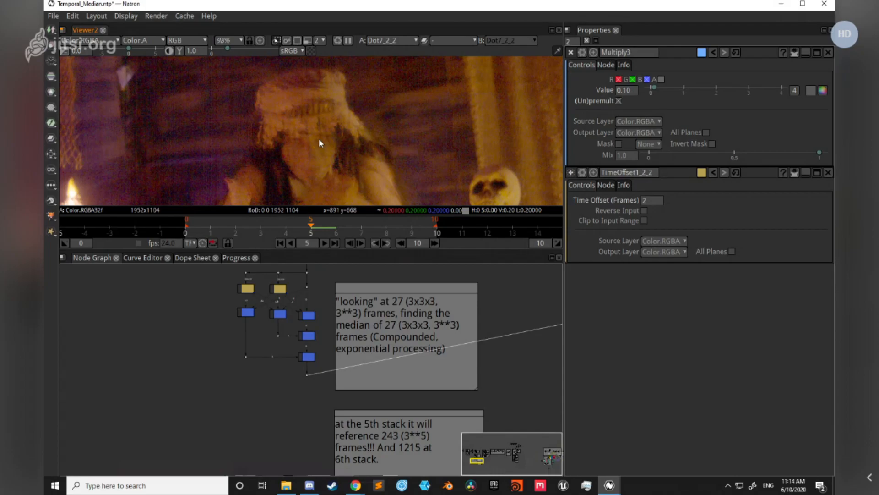
Step: Look over the High Pass, FFT Setup, Spatial, Temporal, Colo(u)r space and Complementary Operations groups in the node graph
{"action": "scroll", "coordinate": [391, 350], "scroll_direction": "down", "scroll_amount": 4}
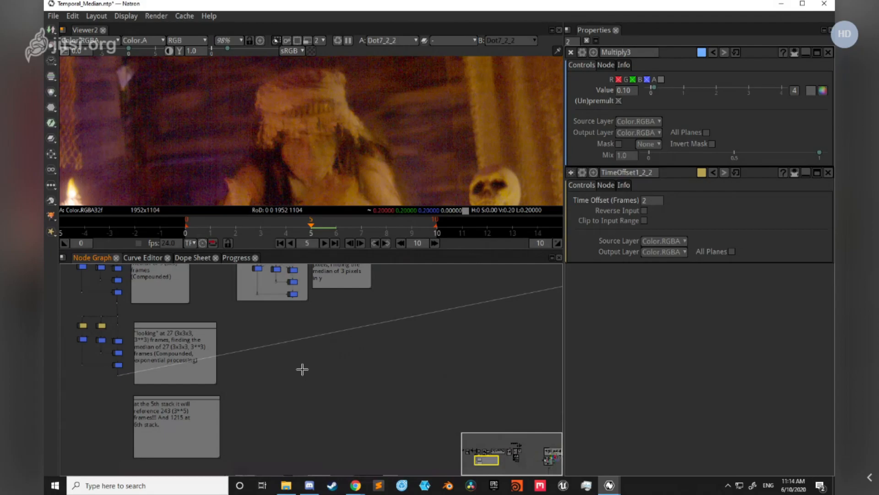
{"action": "scroll", "coordinate": [303, 369], "scroll_direction": "down", "scroll_amount": 5}
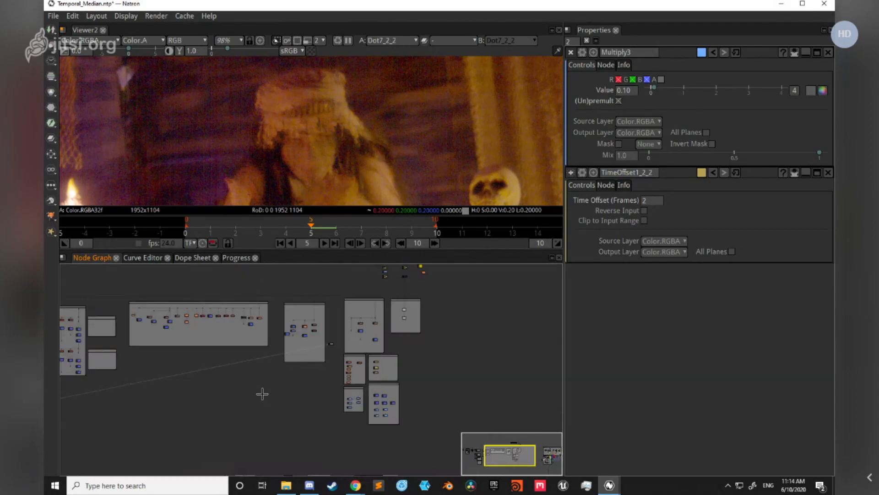
{"action": "scroll", "coordinate": [262, 394], "scroll_direction": "up", "scroll_amount": 5}
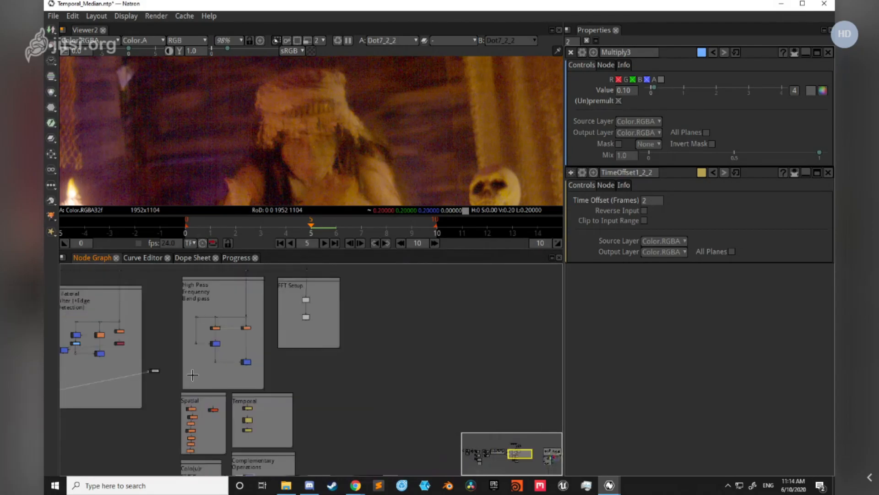
{"action": "scroll", "coordinate": [265, 362], "scroll_direction": "up", "scroll_amount": 3}
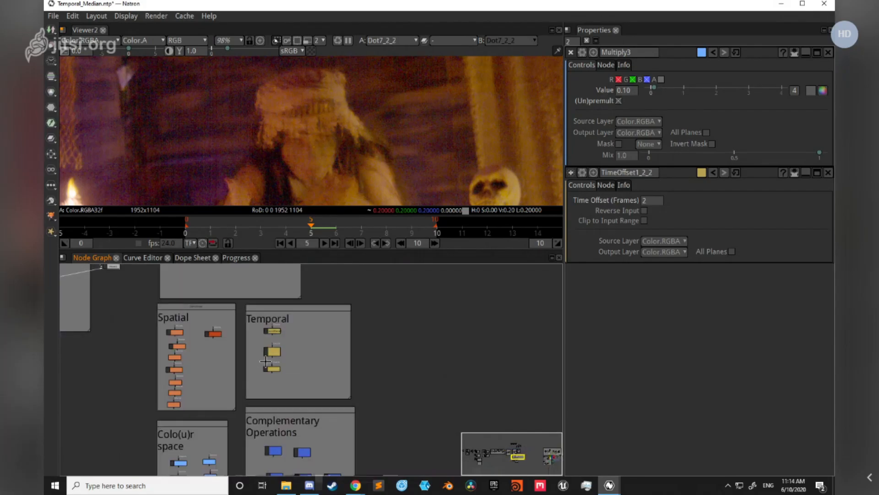
{"action": "scroll", "coordinate": [416, 410], "scroll_direction": "down", "scroll_amount": 3}
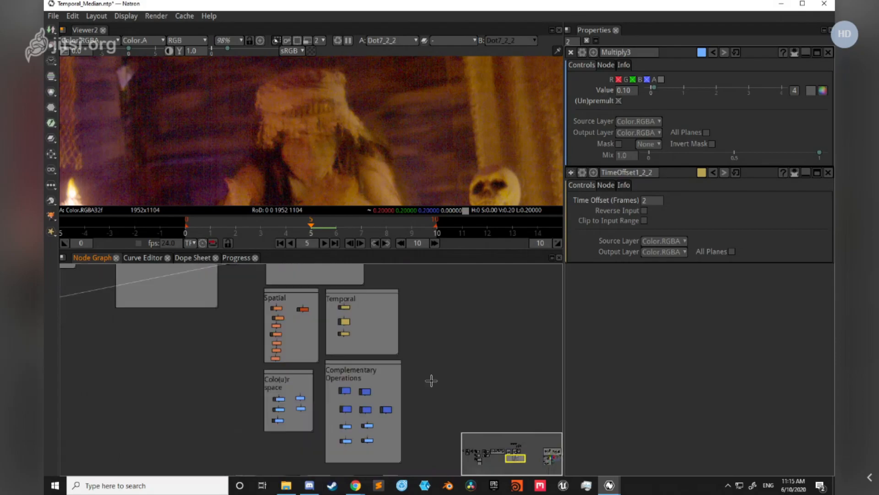
{"action": "scroll", "coordinate": [204, 447], "scroll_direction": "down", "scroll_amount": 3}
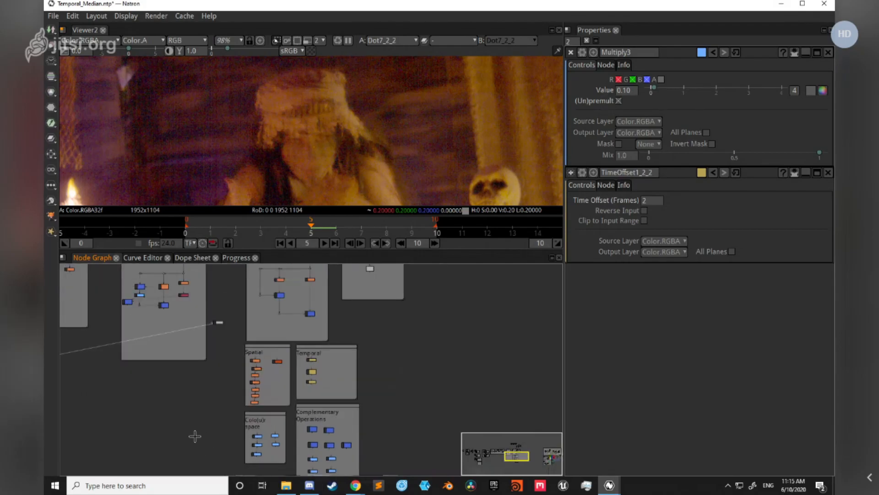
Step: Review the 3-frame and compounded 9- and 27-frame median setups alongside the Cheap Spatial Median group
{"action": "left_click_drag", "start_coordinate": [196, 441], "coordinate": [373, 440]}
{"action": "left_click_drag", "start_coordinate": [238, 429], "coordinate": [432, 429]}
{"action": "left_click_drag", "start_coordinate": [213, 424], "coordinate": [389, 403]}
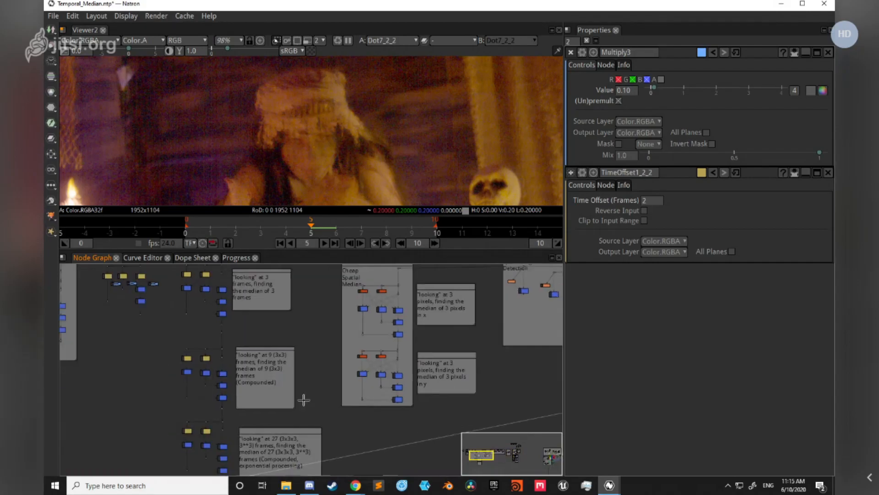
{"action": "scroll", "coordinate": [313, 330], "scroll_direction": "up", "scroll_amount": 1}
{"action": "mouse_move", "coordinate": [315, 330]}
{"action": "left_mouse_down"}
{"action": "mouse_move", "coordinate": [276, 372]}
{"action": "mouse_move", "coordinate": [317, 328]}
{"action": "left_mouse_up"}
{"action": "scroll", "coordinate": [307, 334], "scroll_direction": "down", "scroll_amount": 1}
{"action": "left_click_drag", "start_coordinate": [517, 372], "coordinate": [338, 353]}
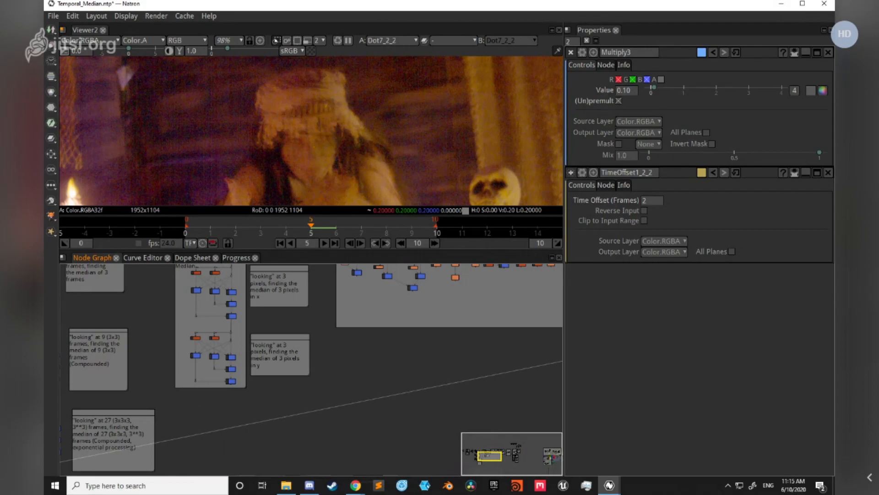
{"action": "left_click_drag", "start_coordinate": [188, 402], "coordinate": [320, 390]}
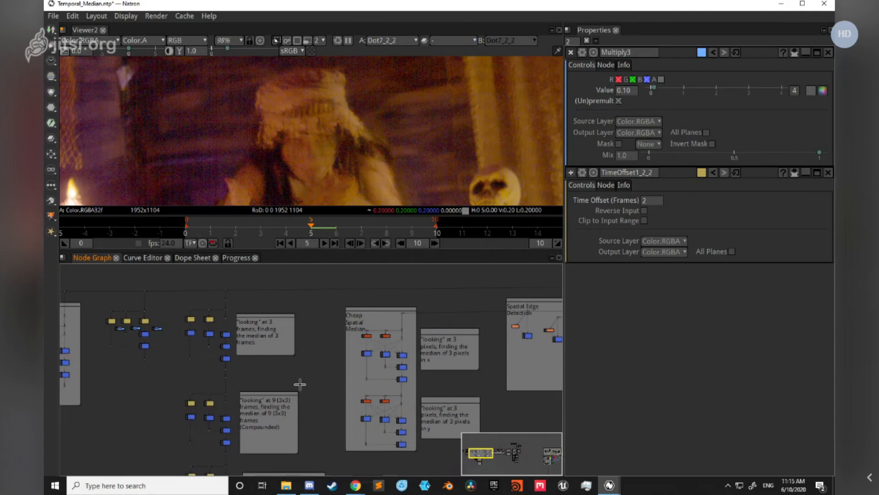
{"action": "scroll", "coordinate": [191, 350], "scroll_direction": "up", "scroll_amount": 4}
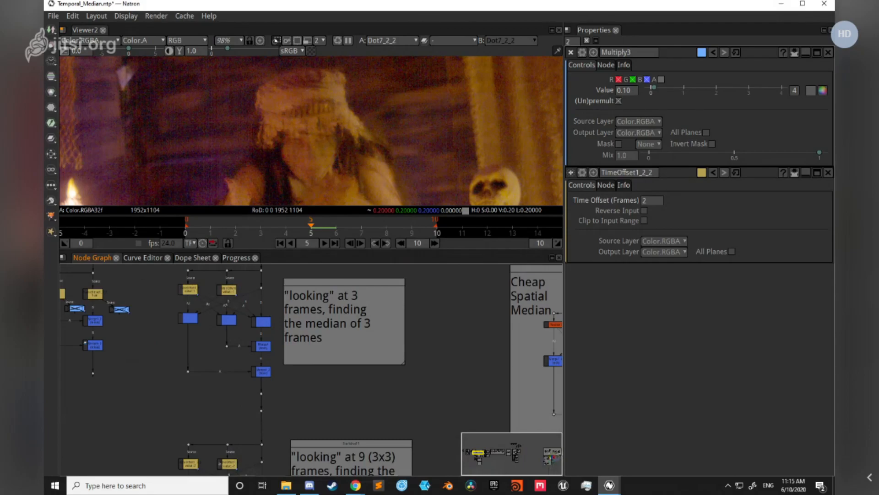
{"action": "scroll", "coordinate": [452, 374], "scroll_direction": "down", "scroll_amount": 2}
{"action": "left_click_drag", "start_coordinate": [453, 374], "coordinate": [385, 385]}
{"action": "scroll", "coordinate": [389, 387], "scroll_direction": "up", "scroll_amount": 1}
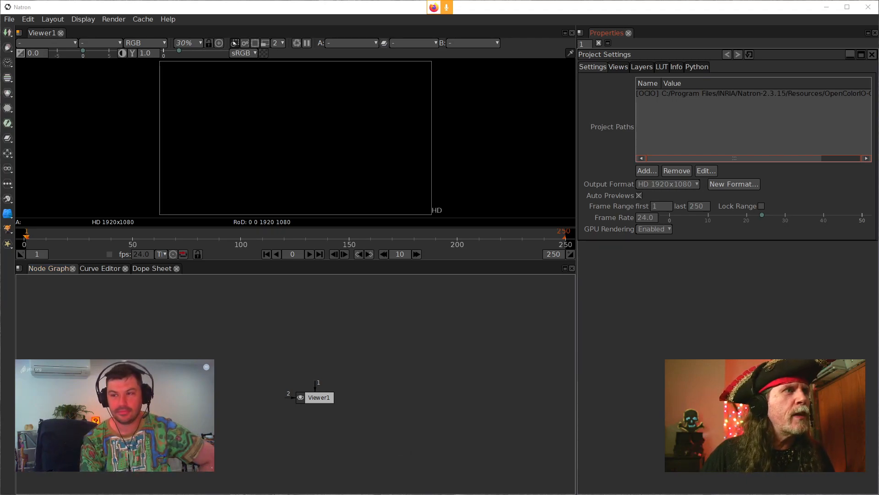
Step: Import the CAM1_2017-11-26_2008_C0009 DNG image sequence from the file explorer into the empty node graph
{"action": "mouse_move", "coordinate": [256, 494]}
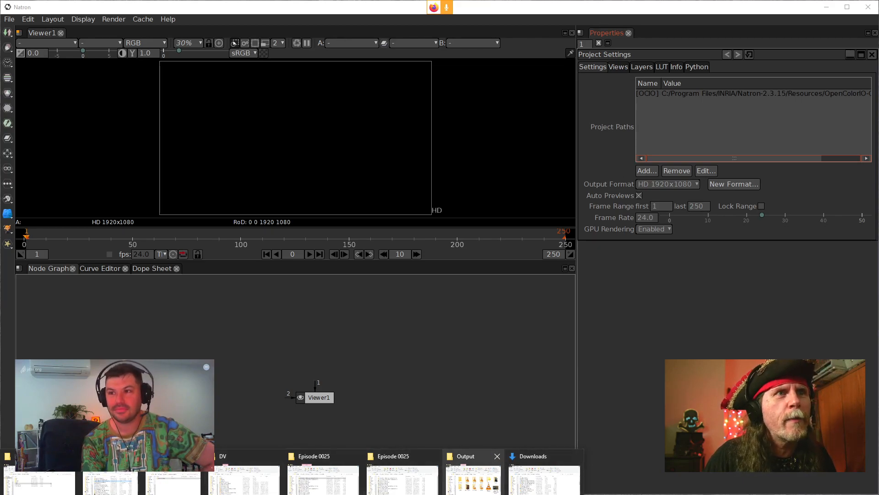
{"action": "left_click", "coordinate": [244, 479]}
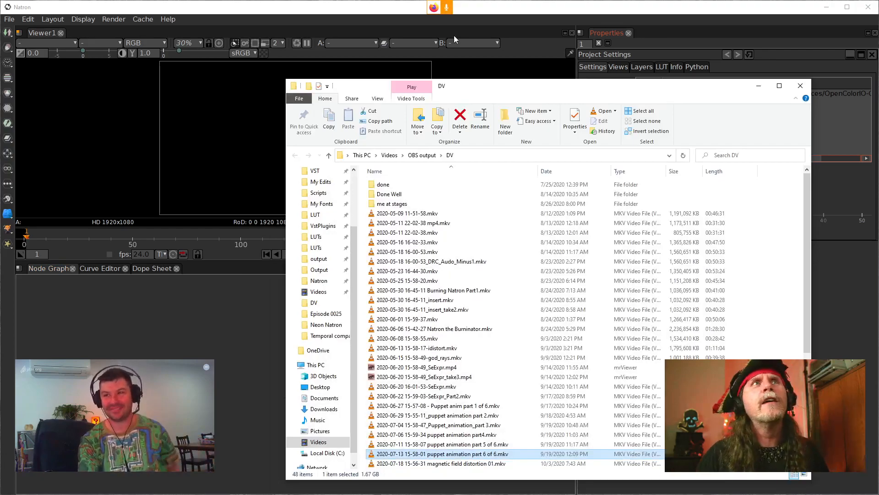
{"action": "left_click_drag", "start_coordinate": [451, 86], "coordinate": [878, 69]}
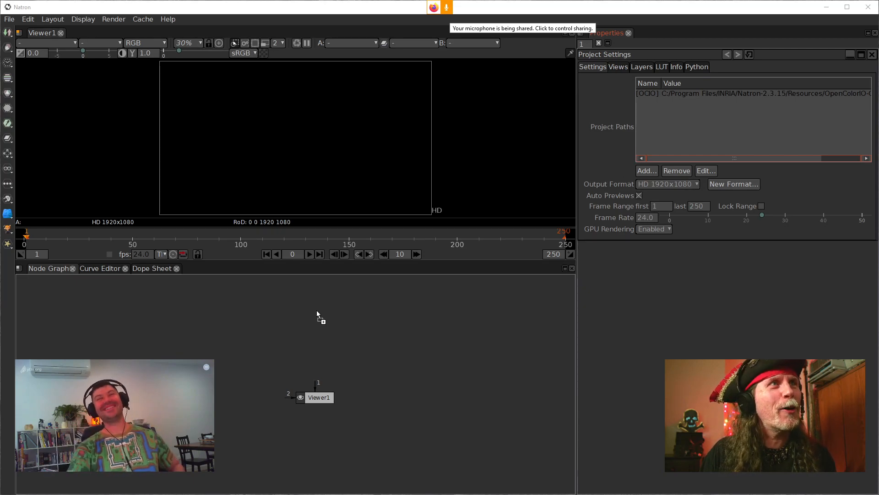
{"action": "left_click_drag", "start_coordinate": [317, 310], "coordinate": [317, 310]}
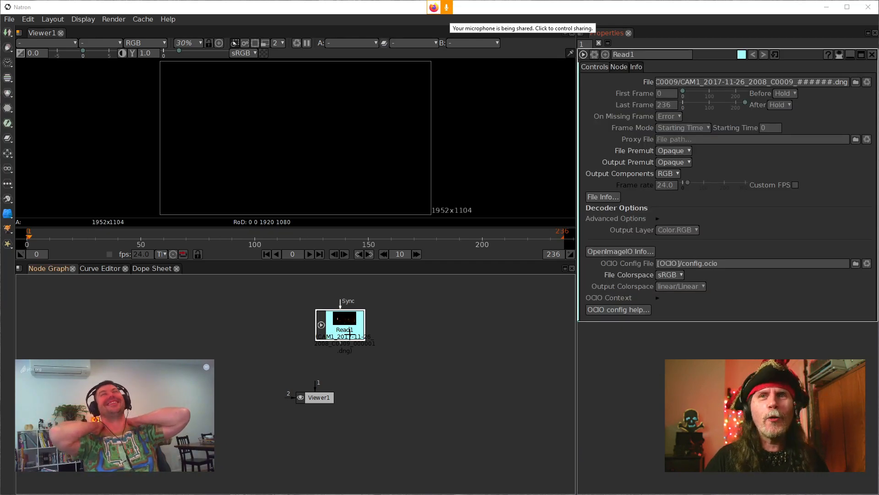
Step: Connect Read1 to Viewer1 and line up the two nodes vertically with more space between them
{"action": "left_click_drag", "start_coordinate": [336, 326], "coordinate": [320, 326]}
{"action": "key", "text": "1"}
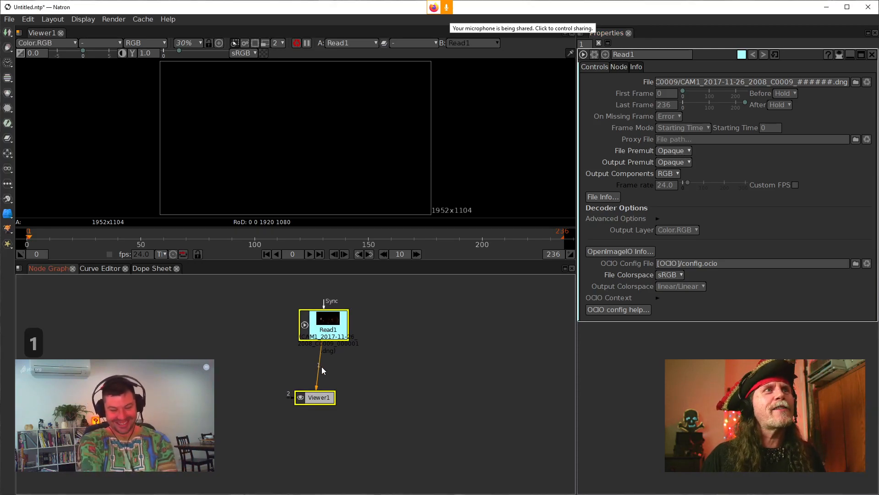
{"action": "left_click_drag", "start_coordinate": [319, 397], "coordinate": [328, 427]}
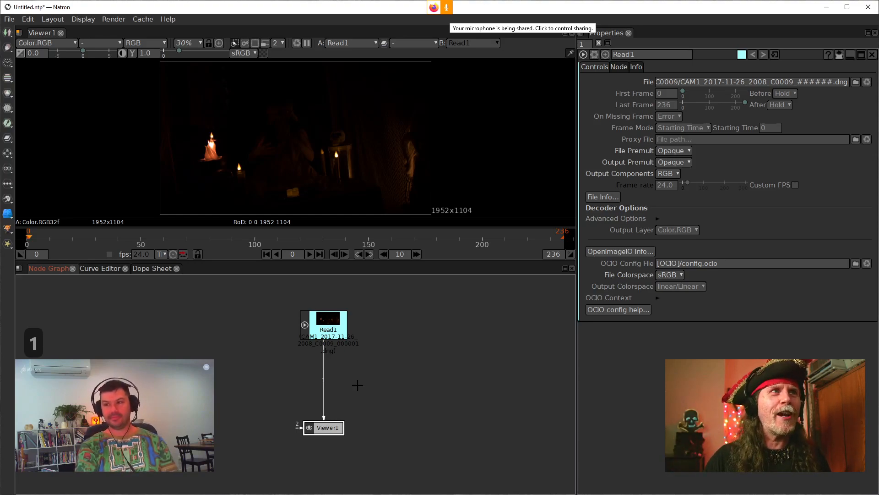
{"action": "left_click_drag", "start_coordinate": [318, 324], "coordinate": [318, 322]}
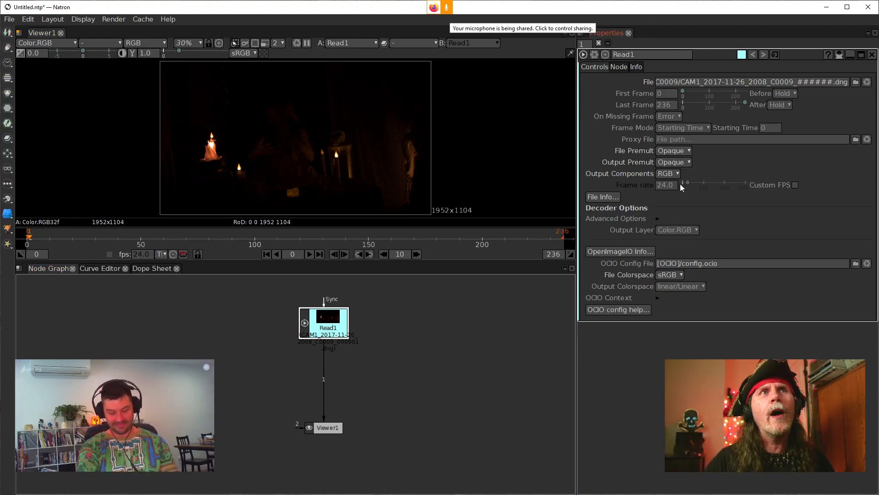
Step: Raise the exposure to 8.0 in the RAW decoder options of Read1
{"action": "left_click", "coordinate": [657, 219]}
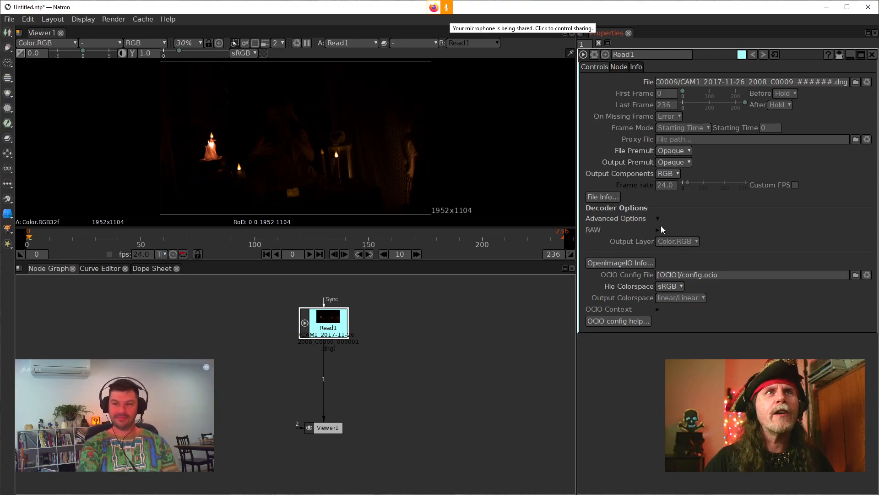
{"action": "left_click", "coordinate": [658, 230]}
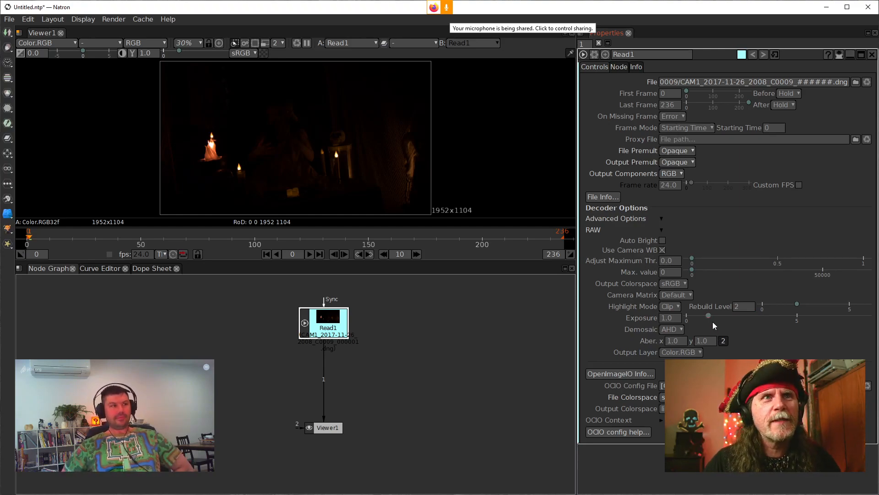
{"action": "left_click_drag", "start_coordinate": [708, 316], "coordinate": [863, 315]}
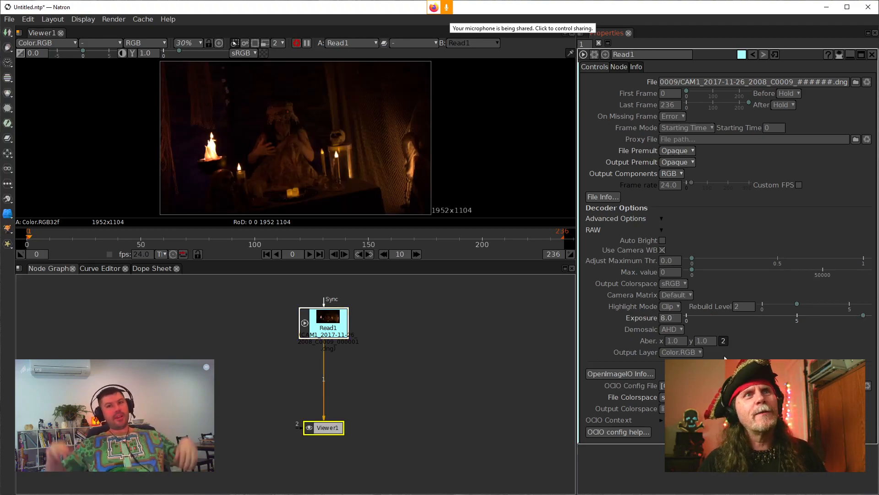
Step: Insert a Multiply node between Read1 and Viewer1 and set its value to 16.0 to reveal the noise
{"action": "left_click", "coordinate": [320, 322]}
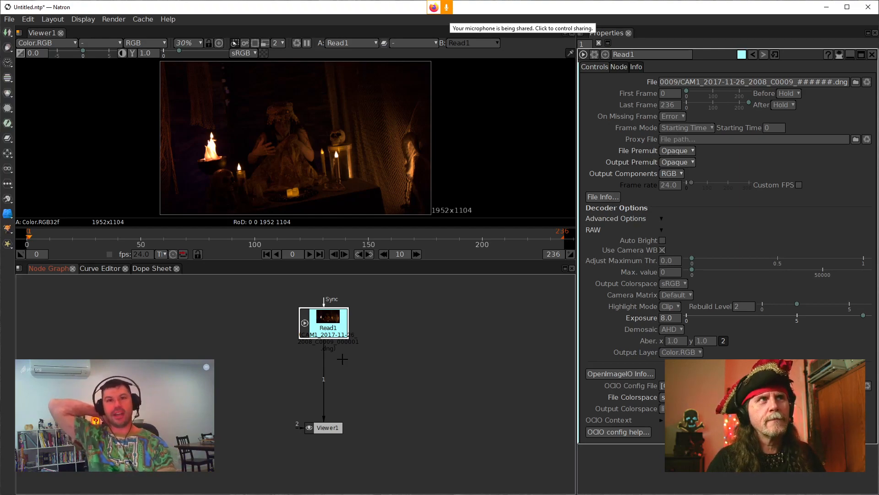
{"action": "key", "text": "Tab"}
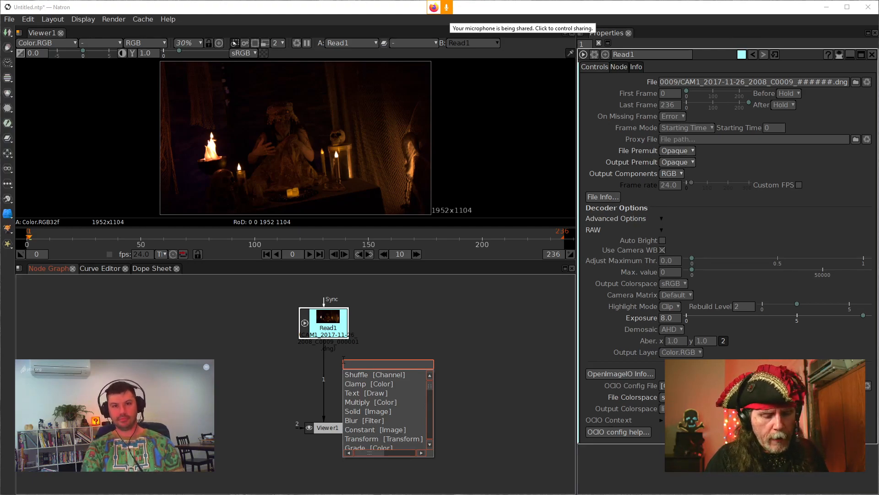
{"action": "type", "text": "mu"}
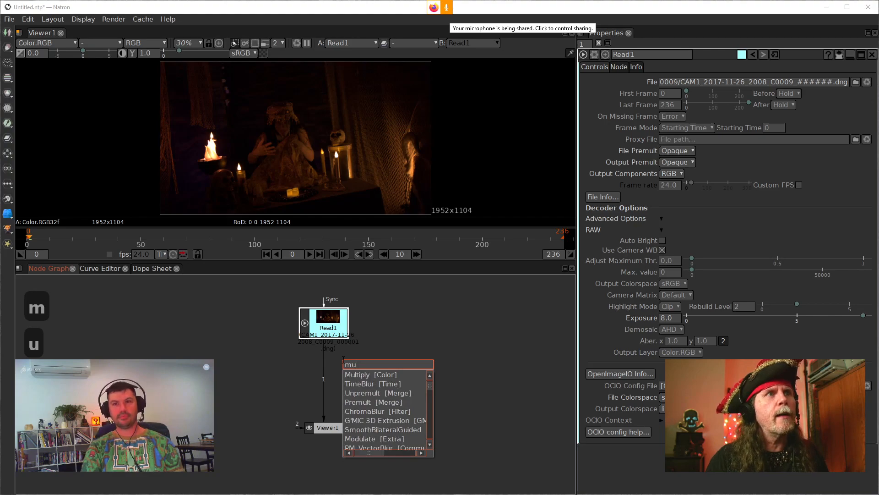
{"action": "key", "text": "Return"}
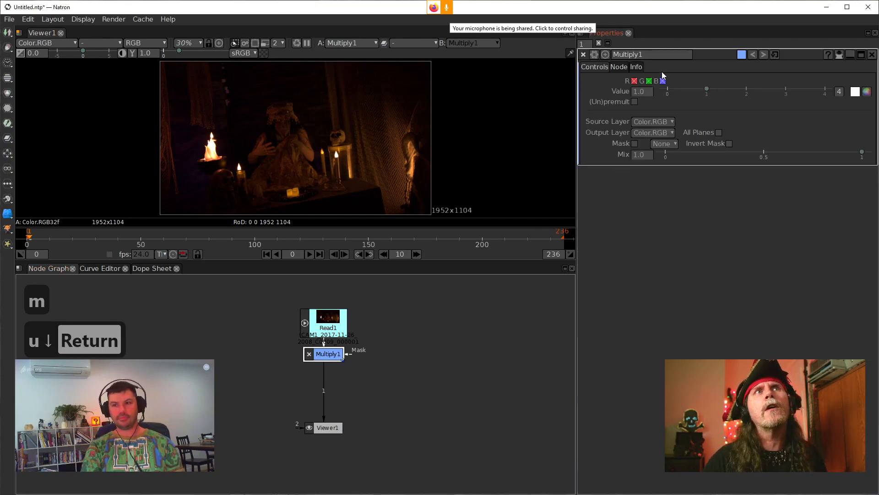
{"action": "scroll", "coordinate": [634, 91], "scroll_direction": "up", "scroll_amount": 3}
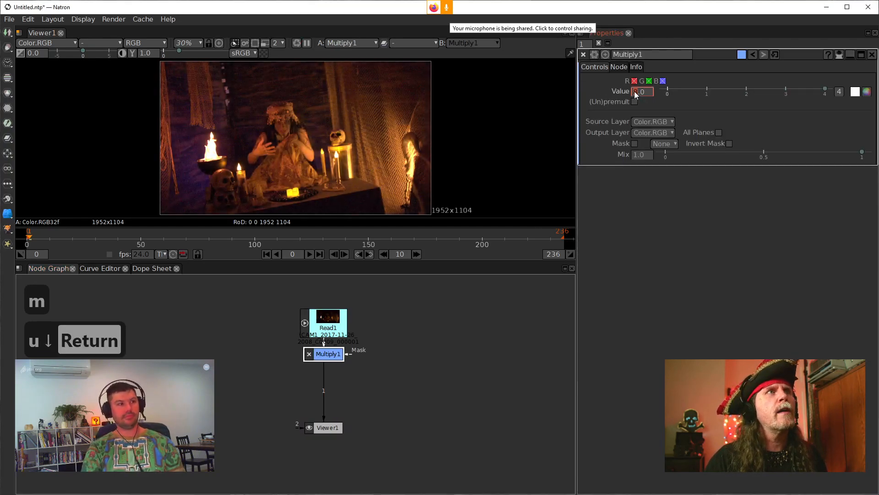
{"action": "scroll", "coordinate": [634, 91], "scroll_direction": "up", "scroll_amount": 8}
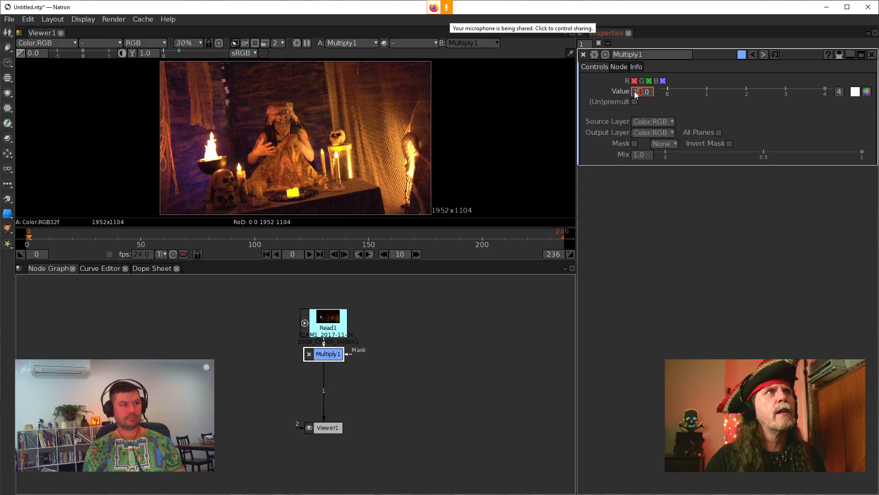
{"action": "scroll", "coordinate": [254, 128], "scroll_direction": "up", "scroll_amount": 7}
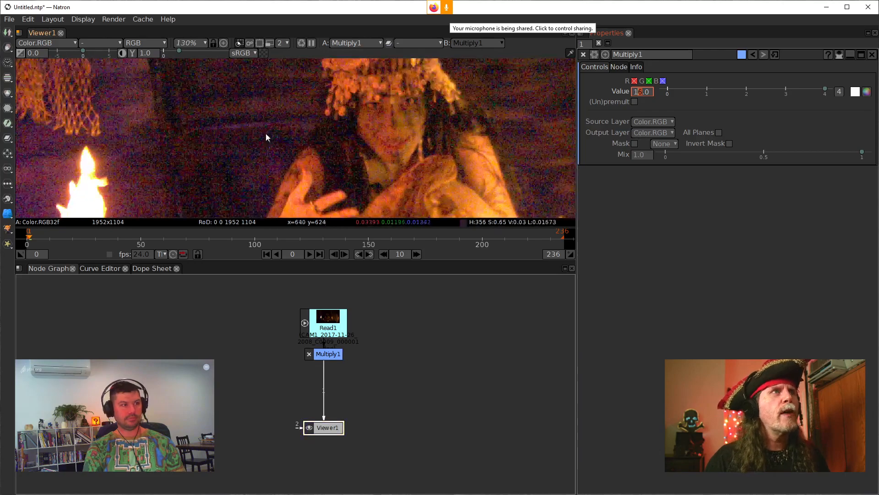
{"action": "scroll", "coordinate": [270, 152], "scroll_direction": "down", "scroll_amount": 4}
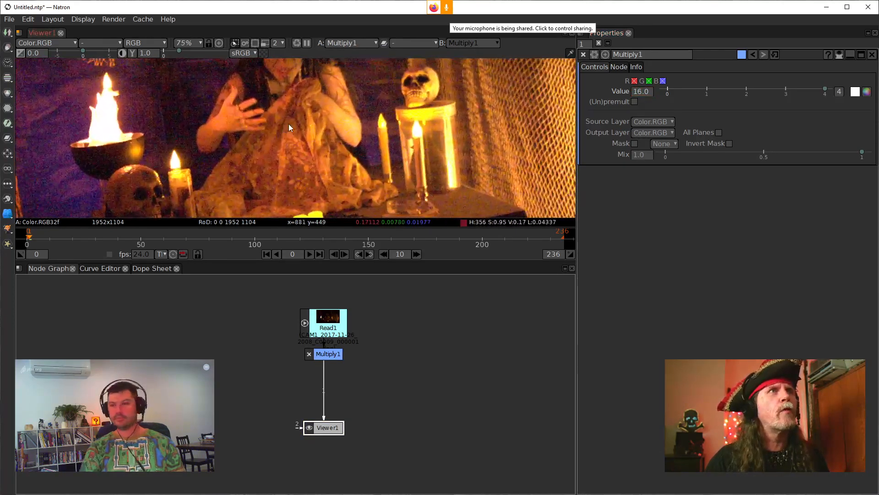
{"action": "left_click_drag", "start_coordinate": [248, 124], "coordinate": [316, 154]}
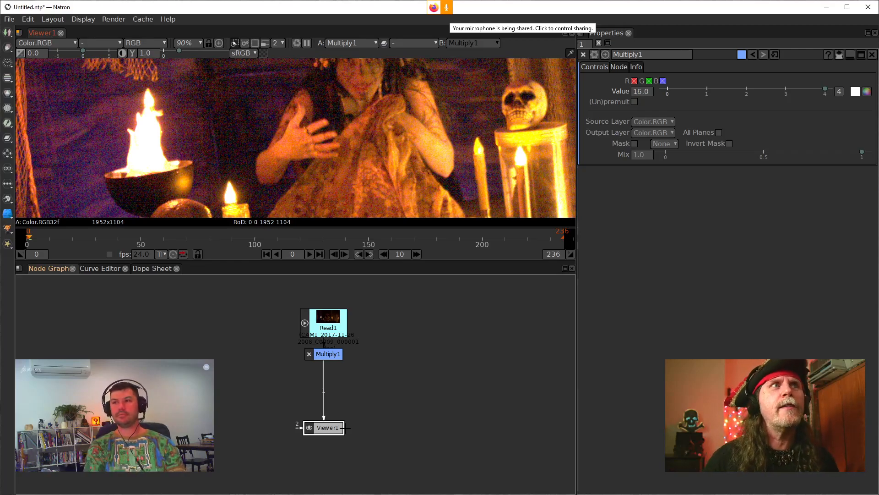
Step: Spread out the node chain, with Read1 and Multiply1 moved up and Viewer1 moved down below them
{"action": "left_click_drag", "start_coordinate": [325, 427], "coordinate": [325, 467]}
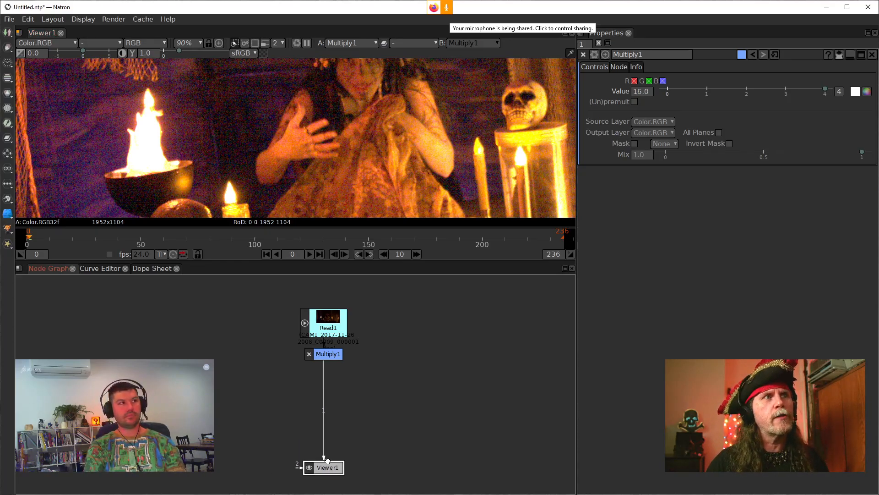
{"action": "left_click_drag", "start_coordinate": [326, 334], "coordinate": [314, 313]}
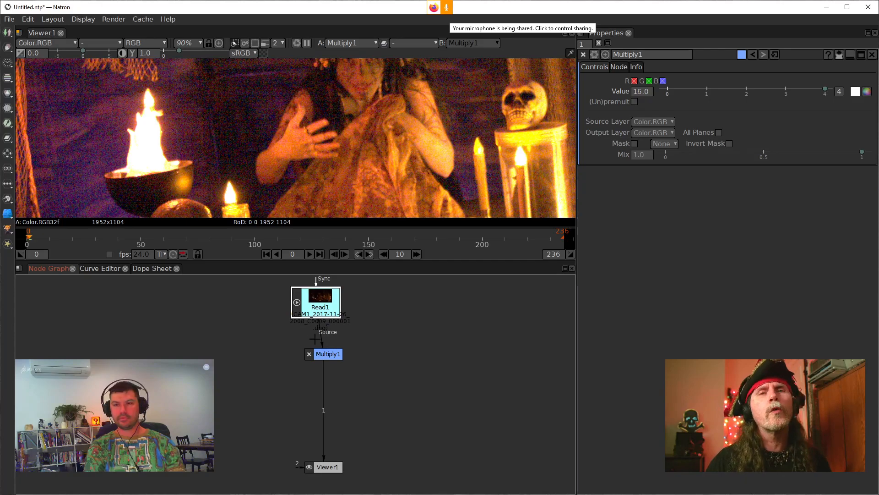
{"action": "left_click_drag", "start_coordinate": [324, 357], "coordinate": [317, 339]}
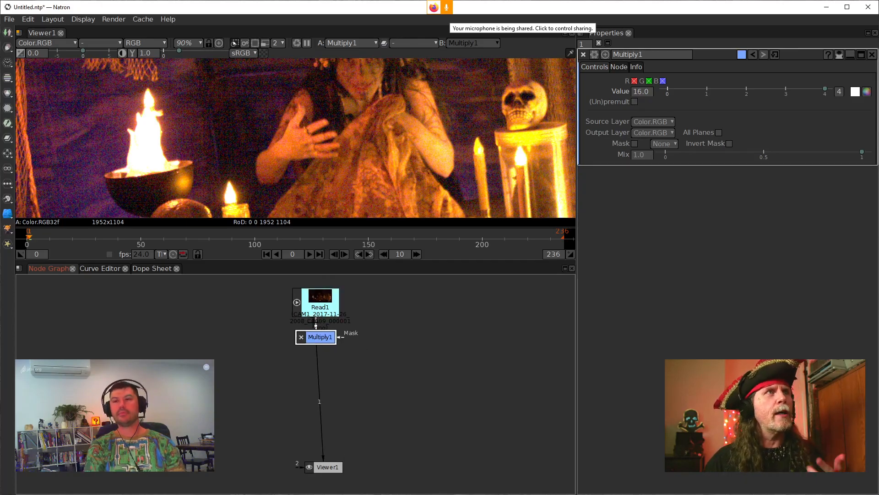
{"action": "mouse_move", "coordinate": [323, 466]}
{"action": "left_mouse_down"}
{"action": "mouse_move", "coordinate": [299, 466]}
{"action": "mouse_move", "coordinate": [314, 463]}
{"action": "left_mouse_up"}
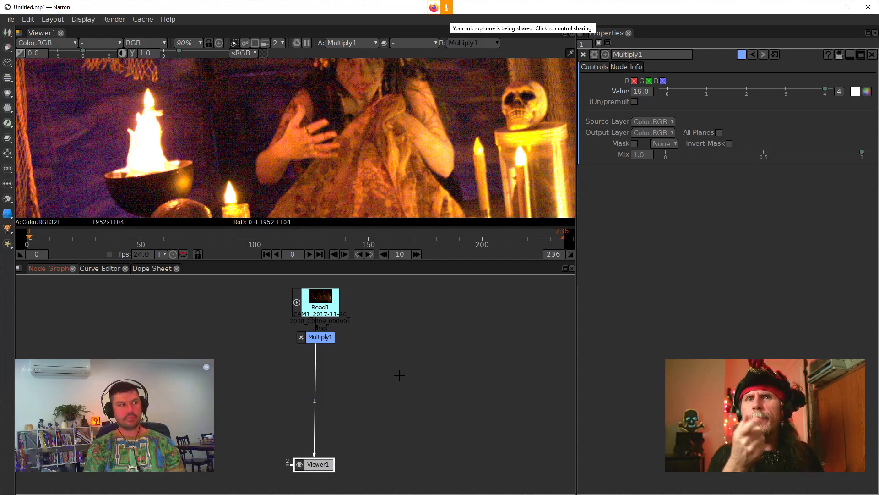
Step: Add an unconnected FrameBlend node beside the Multiply1 and Viewer1 chain
{"action": "left_click", "coordinate": [373, 359]}
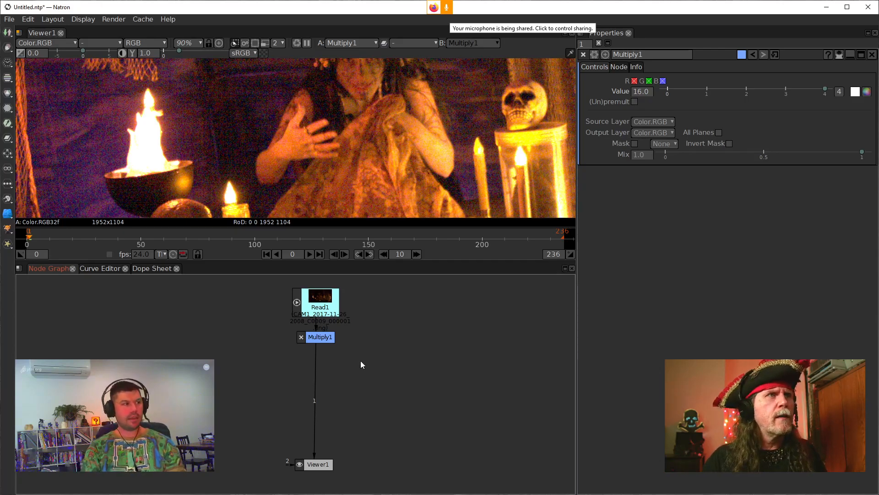
{"action": "key", "text": "Tab"}
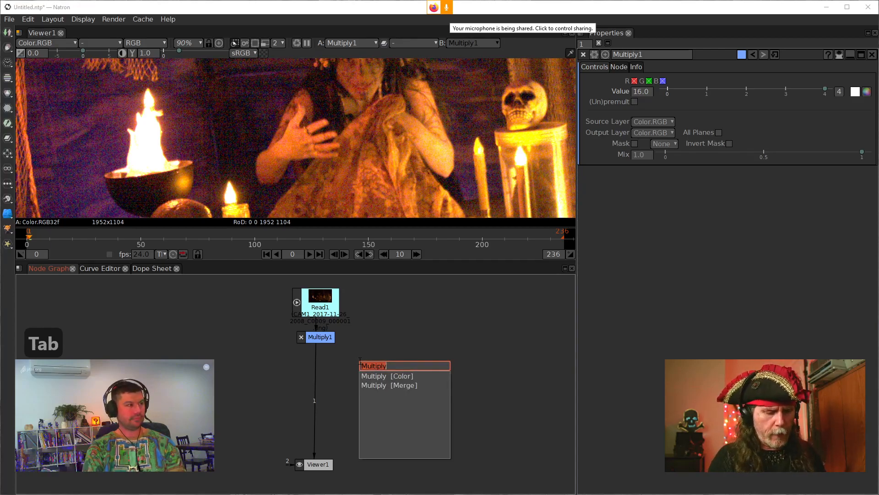
{"action": "type", "text": "frame"}
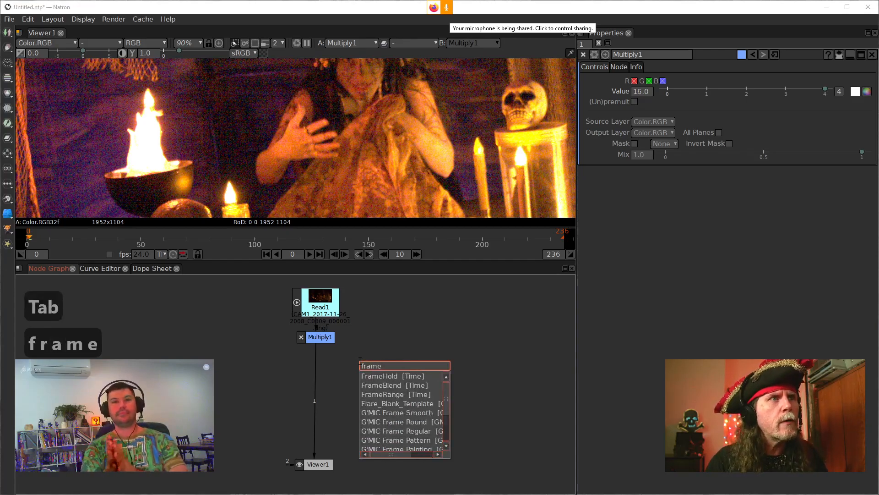
{"action": "key", "text": "Down"}
{"action": "key", "text": "Down"}
{"action": "key", "text": "Down"}
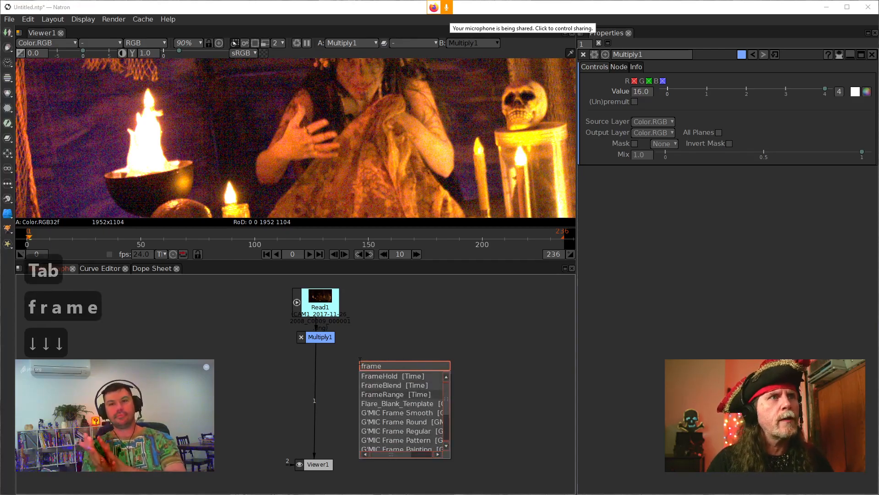
{"action": "key", "text": "Up"}
{"action": "key", "text": "Return"}
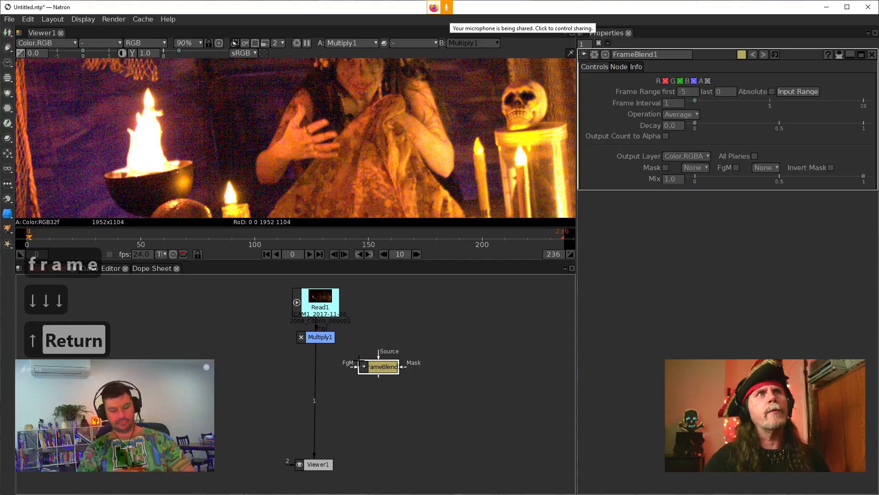
Step: Set the FrameBlend frame range to first -1 and last 1
{"action": "left_click", "coordinate": [697, 93]}
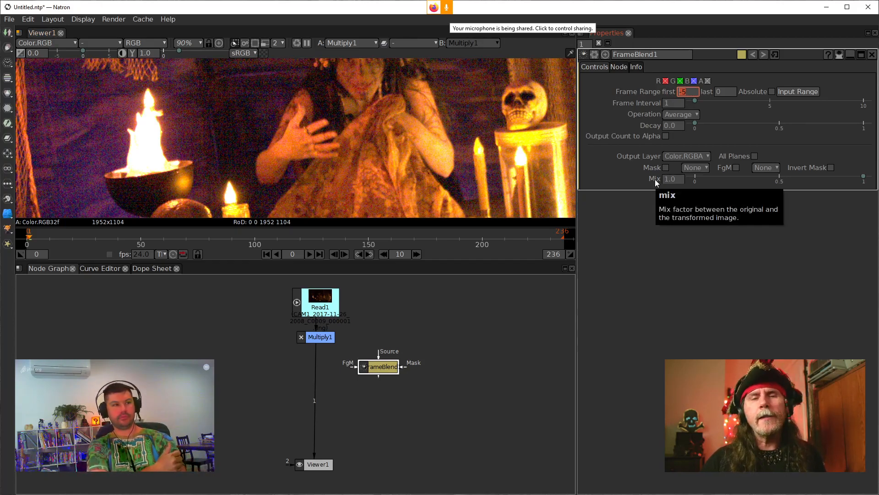
{"action": "type", "text": "-1"}
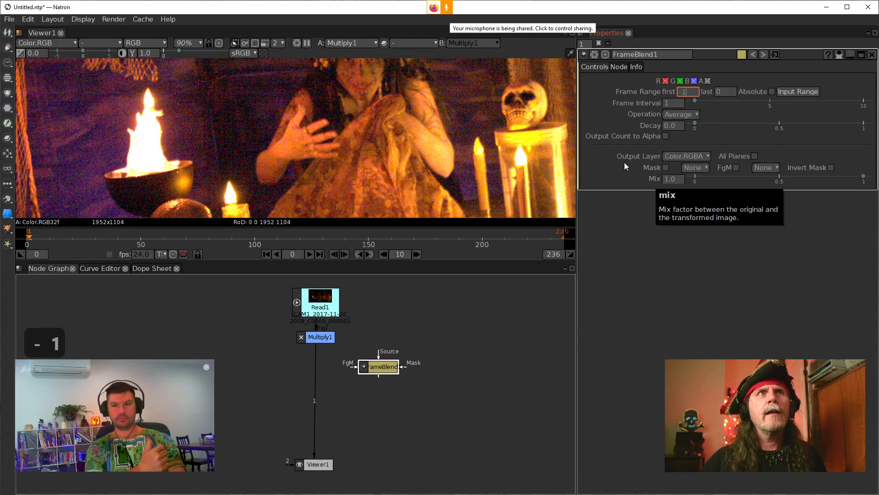
{"action": "left_click", "coordinate": [729, 94]}
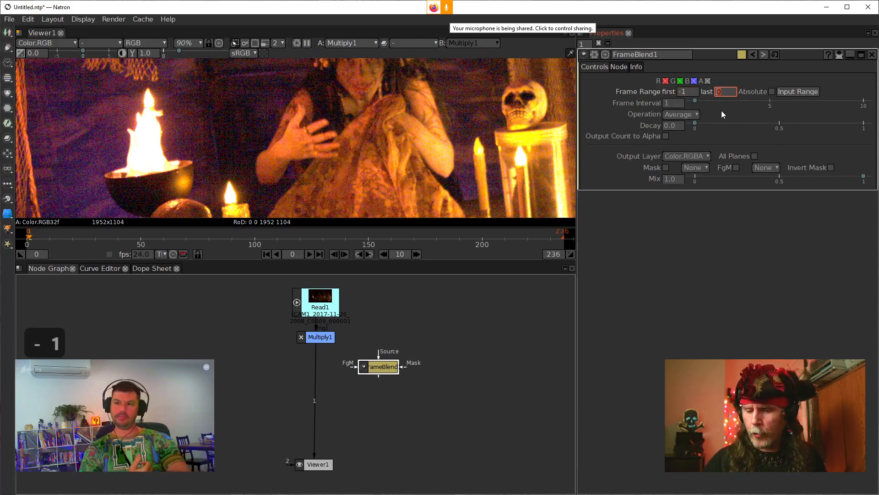
{"action": "type", "text": "1"}
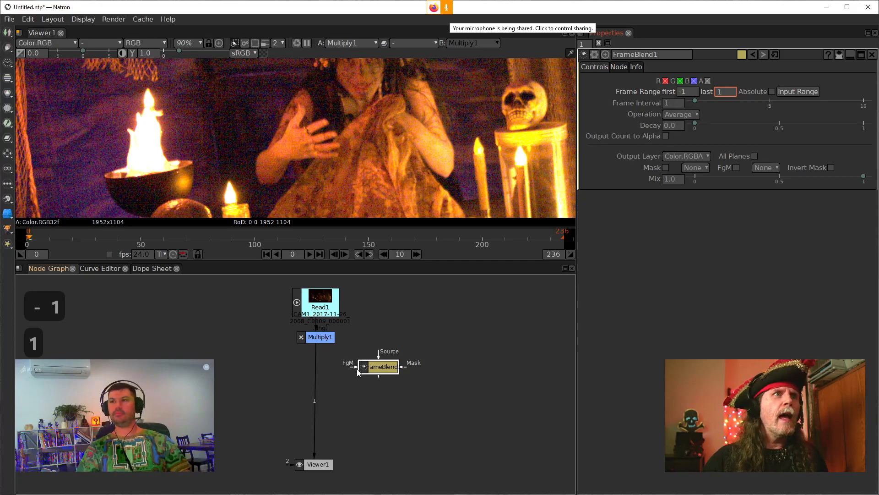
Step: Move the FrameBlend node to the other side of the Multiply1–Viewer1 connection and duplicate it twice
{"action": "left_click_drag", "start_coordinate": [377, 368], "coordinate": [351, 369]}
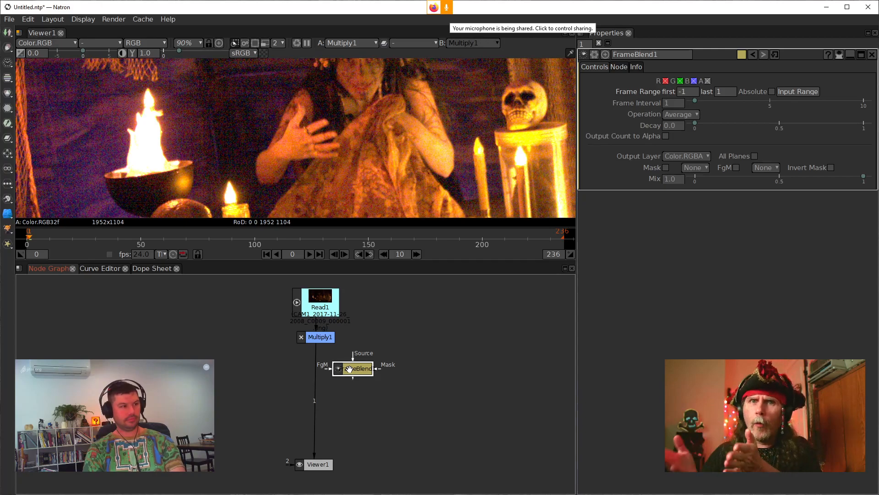
{"action": "left_click_drag", "start_coordinate": [350, 369], "coordinate": [258, 371]}
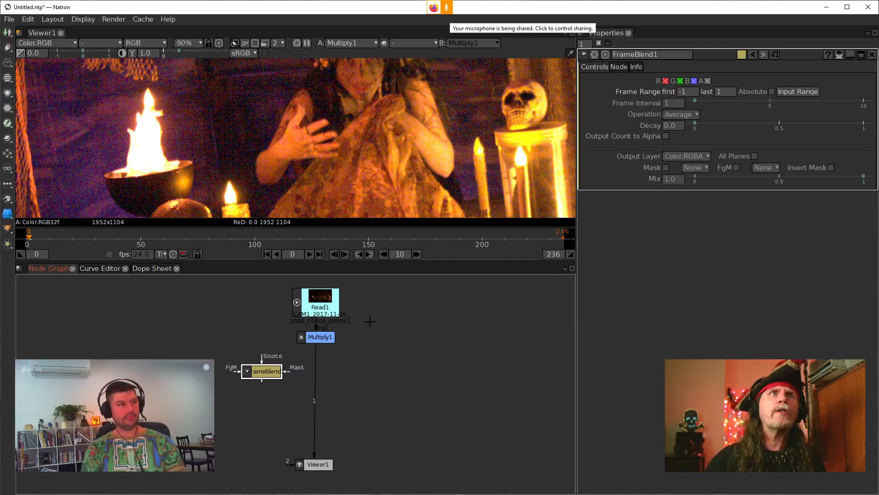
{"action": "left_click", "coordinate": [693, 115]}
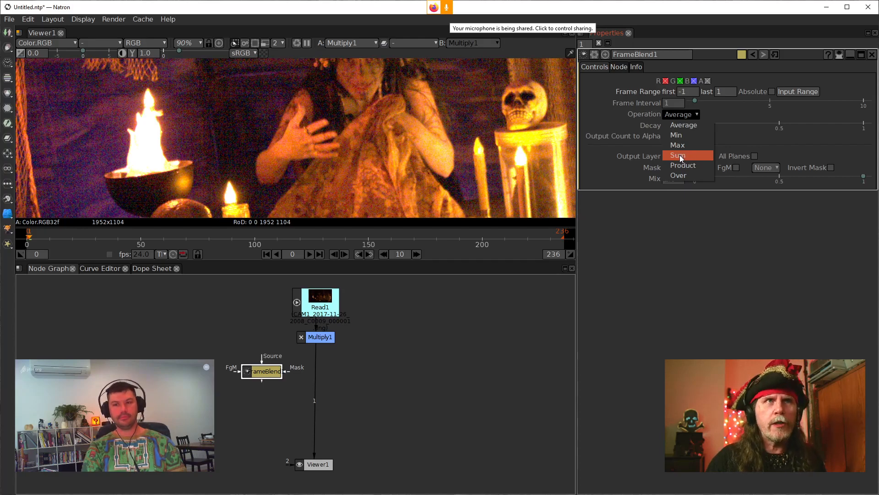
{"action": "left_click", "coordinate": [351, 454]}
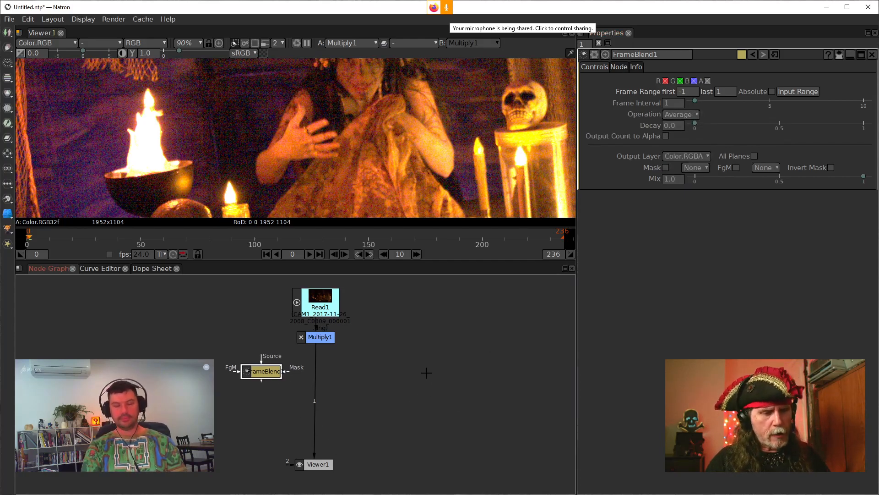
{"action": "key", "text": "alt+c"}
{"action": "key", "text": "alt+c"}
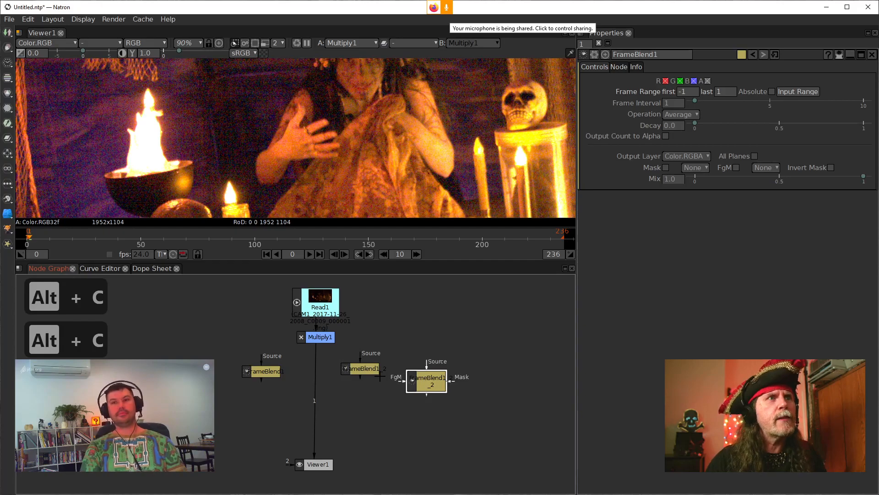
Step: Set the operation of the original FrameBlend to Min and of its first duplicate to Max
{"action": "left_click", "coordinate": [262, 375]}
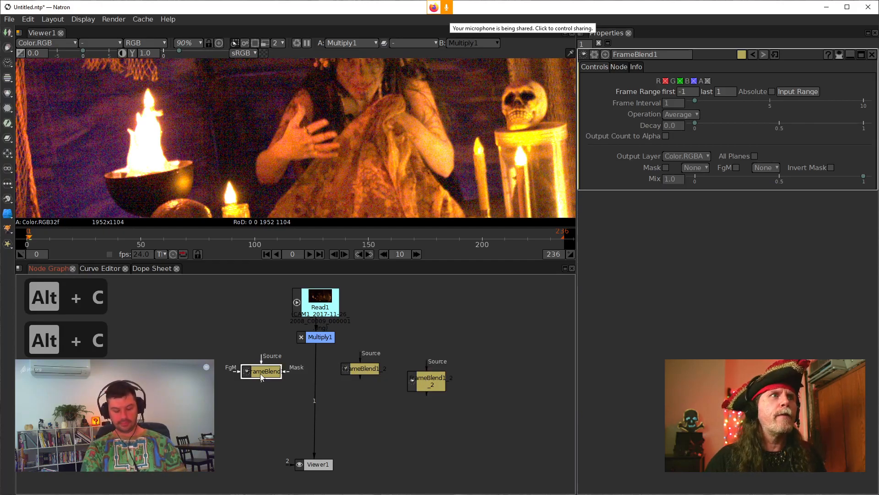
{"action": "left_click", "coordinate": [694, 115]}
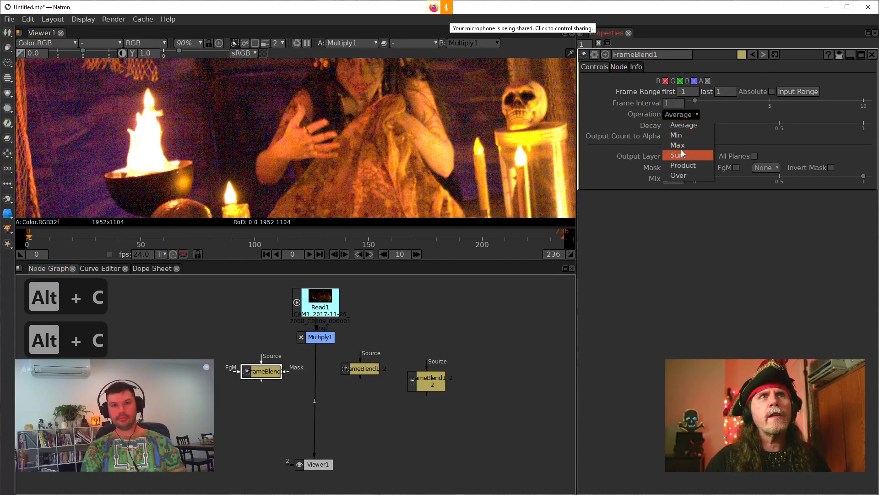
{"action": "left_click", "coordinate": [680, 136]}
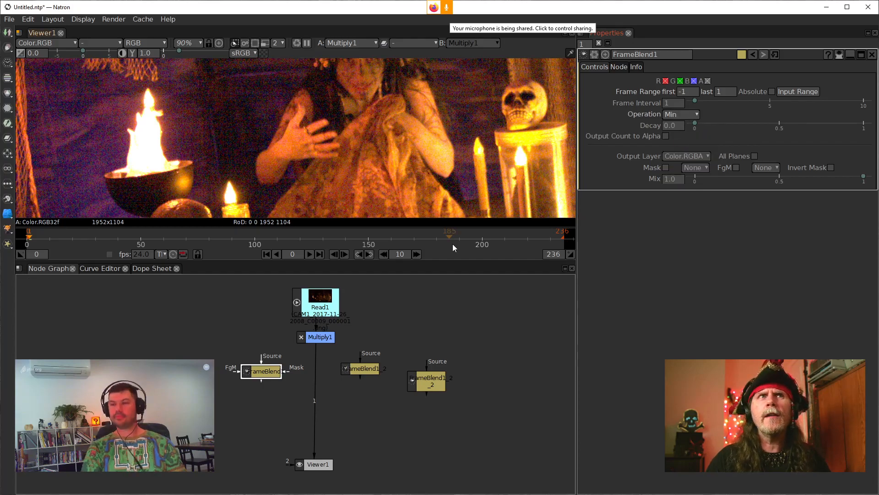
{"action": "left_click", "coordinate": [360, 368]}
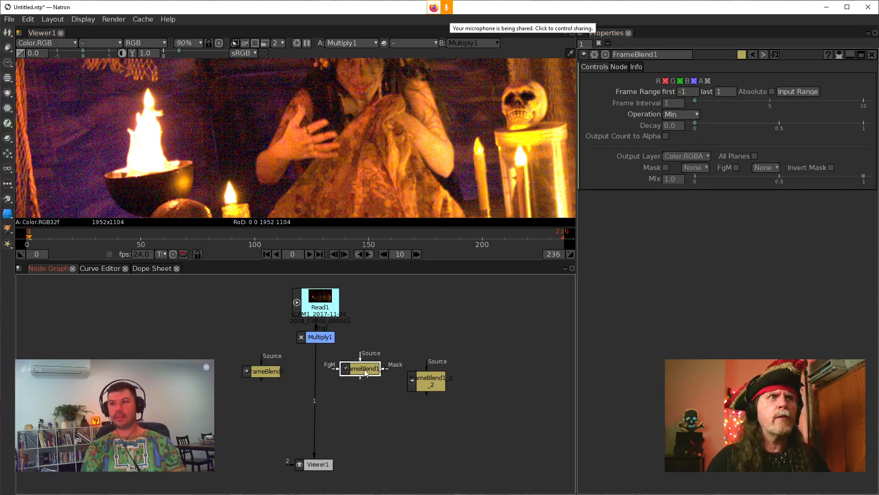
{"action": "left_click", "coordinate": [690, 116]}
{"action": "left_click", "coordinate": [682, 145]}
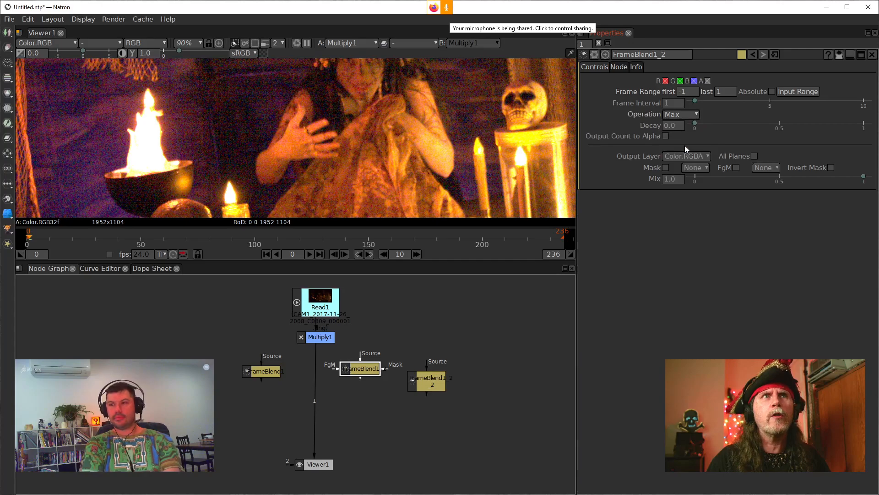
Step: Try to set the second duplicate FrameBlend's operation to Sum
{"action": "left_click", "coordinate": [426, 383]}
{"action": "left_click", "coordinate": [687, 114]}
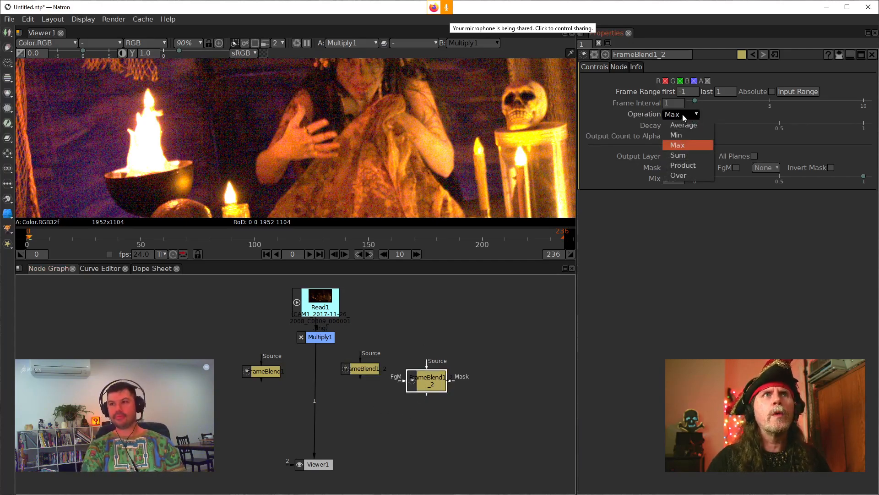
{"action": "left_click", "coordinate": [680, 155]}
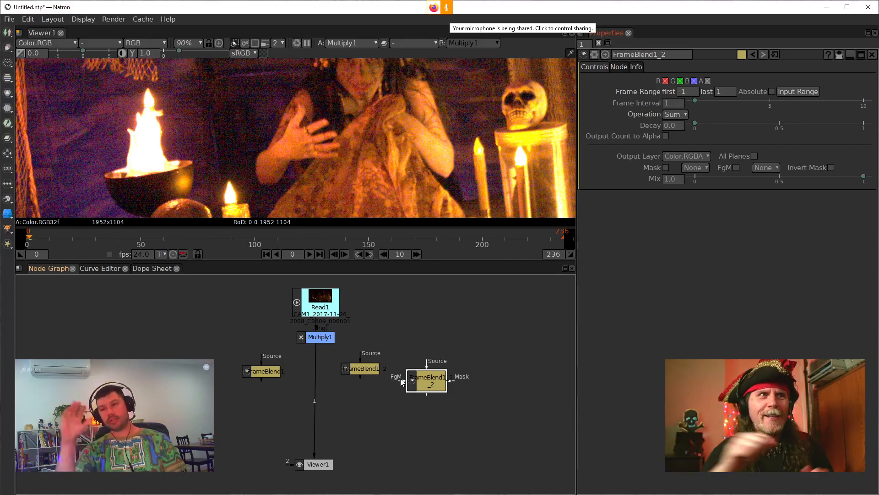
Step: Connect the Source inputs of all three FrameBlend nodes to Multiply1
{"action": "scroll", "coordinate": [296, 368], "scroll_direction": "up", "scroll_amount": 1}
{"action": "scroll", "coordinate": [296, 369], "scroll_direction": "down", "scroll_amount": 1}
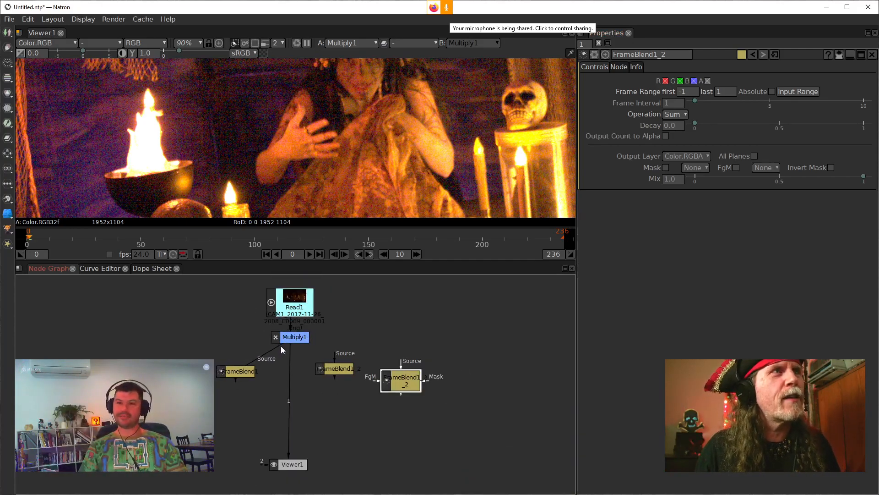
{"action": "mouse_move", "coordinate": [277, 346]}
{"action": "left_mouse_down"}
{"action": "mouse_move", "coordinate": [294, 389]}
{"action": "mouse_move", "coordinate": [286, 338]}
{"action": "left_mouse_up"}
{"action": "left_click_drag", "start_coordinate": [324, 362], "coordinate": [289, 338]}
{"action": "left_click_drag", "start_coordinate": [397, 362], "coordinate": [294, 338]}
Step: Rearrange the three FrameBlend nodes in a row below Multiply1, with the second duplicate nearest the viewer connection
{"action": "left_click_drag", "start_coordinate": [334, 368], "coordinate": [153, 367]}
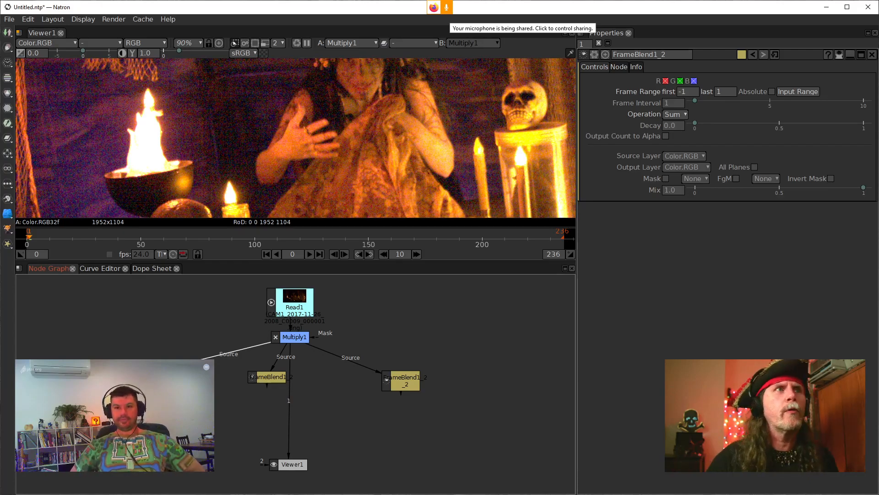
{"action": "left_click_drag", "start_coordinate": [267, 377], "coordinate": [232, 370]}
{"action": "left_click_drag", "start_coordinate": [402, 380], "coordinate": [352, 376]}
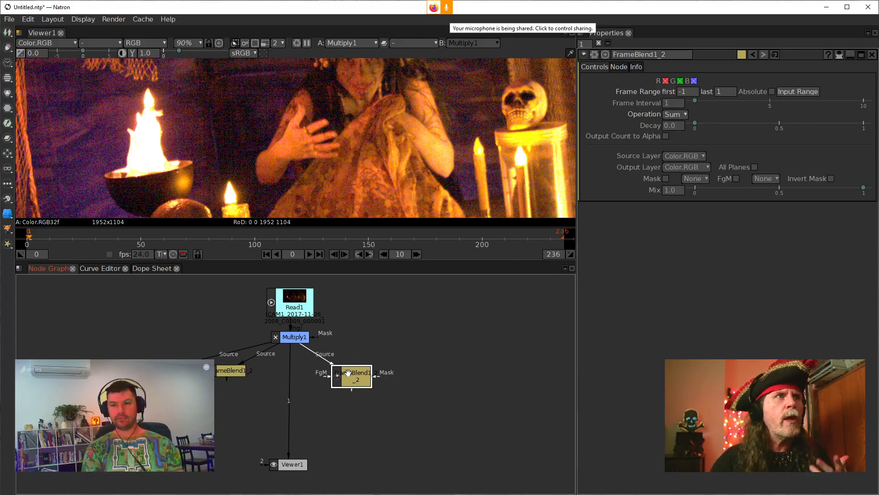
Step: Add a Merge node below the rightmost FrameBlend, with its B input fed by that FrameBlend
{"action": "left_click_drag", "start_coordinate": [348, 373], "coordinate": [316, 431]}
{"action": "double_click", "coordinate": [332, 367]}
{"action": "key", "text": "m"}
{"action": "left_click_drag", "start_coordinate": [329, 374], "coordinate": [311, 366]}
{"action": "left_click_drag", "start_coordinate": [330, 435], "coordinate": [327, 428]}
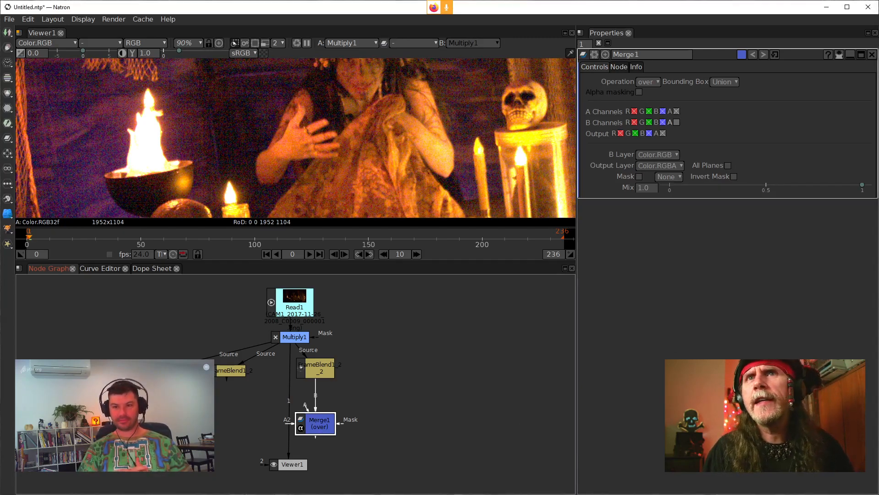
Step: Set the rightmost FrameBlend's operation to Sum and label the node "Sum"
{"action": "left_click", "coordinate": [223, 373]}
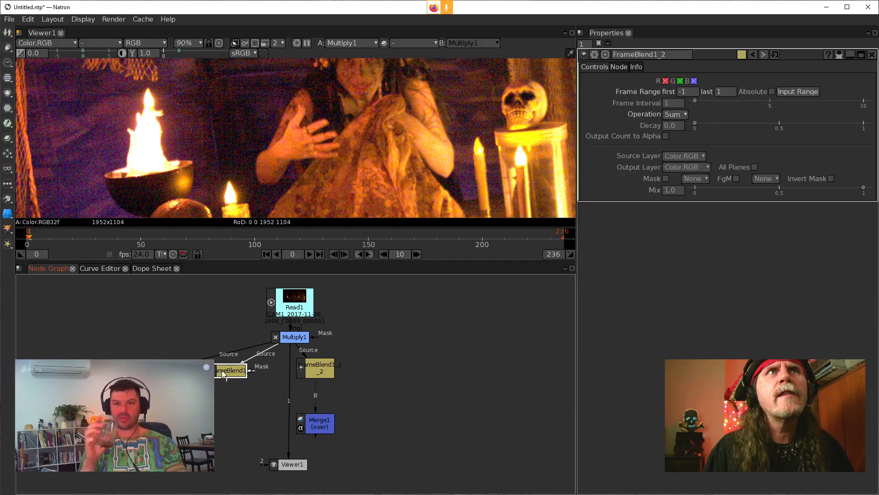
{"action": "left_click_drag", "start_coordinate": [222, 375], "coordinate": [223, 376]}
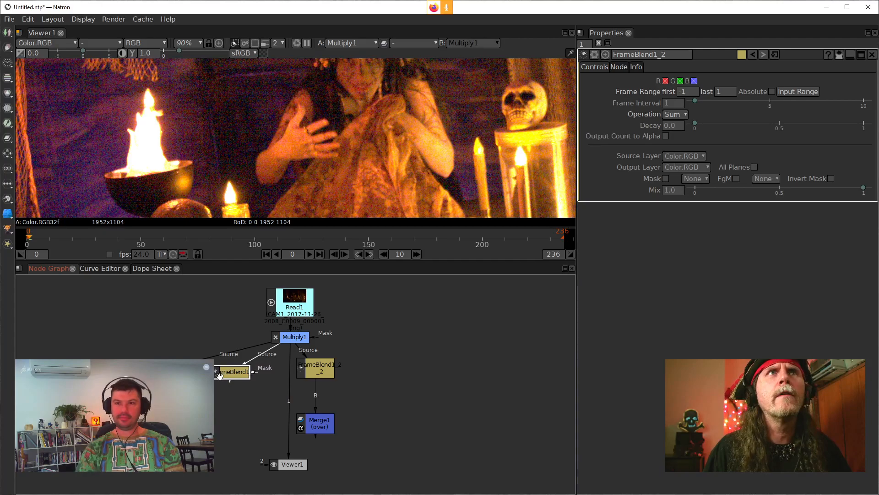
{"action": "left_click", "coordinate": [314, 375]}
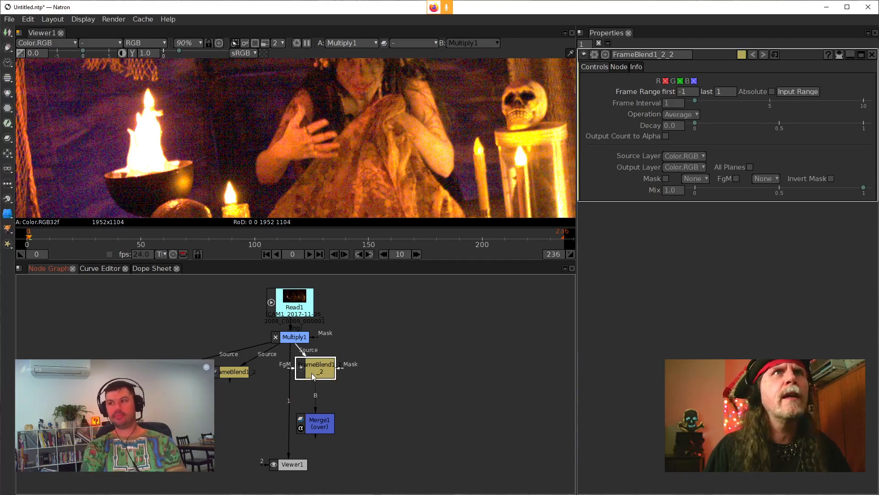
{"action": "left_click", "coordinate": [692, 115]}
{"action": "left_click", "coordinate": [695, 155]}
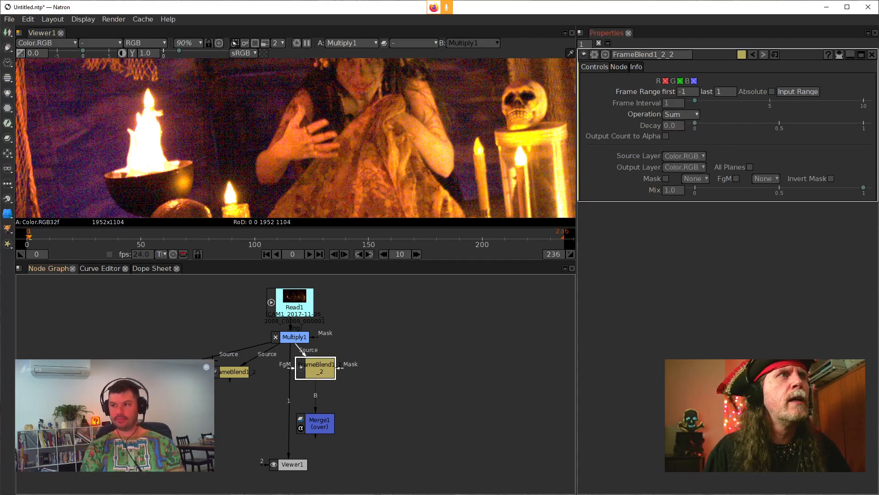
{"action": "left_click", "coordinate": [618, 67]}
{"action": "left_click", "coordinate": [744, 109]}
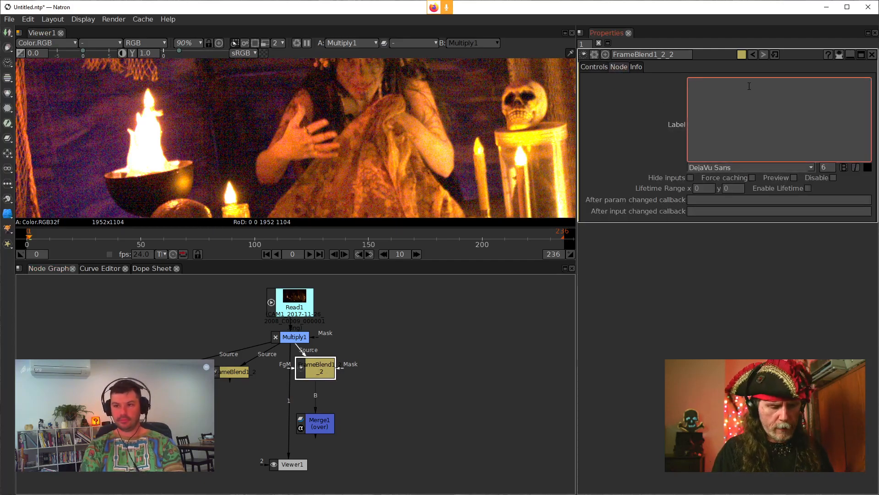
{"action": "type", "text": "Sum"}
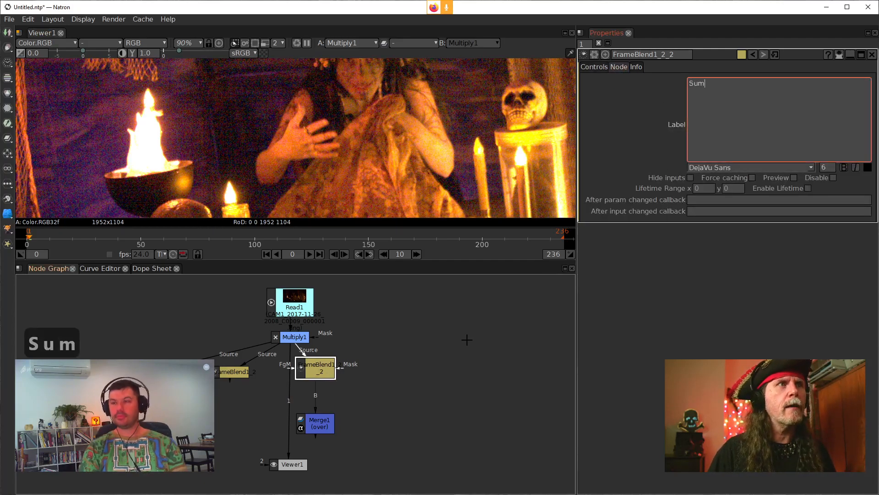
{"action": "left_click", "coordinate": [362, 373]}
Step: Set the middle FrameBlend's operation to Max and label the node "Max"
{"action": "left_click", "coordinate": [233, 372]}
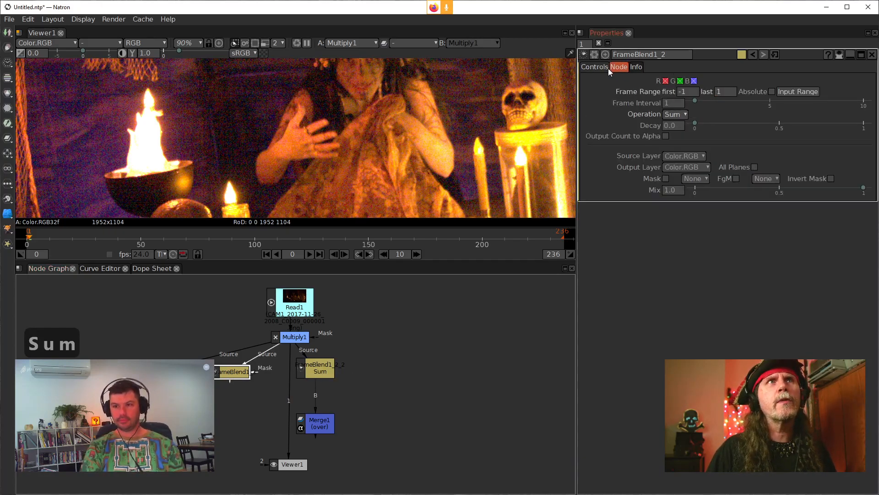
{"action": "left_click", "coordinate": [680, 115]}
{"action": "left_click", "coordinate": [678, 154]}
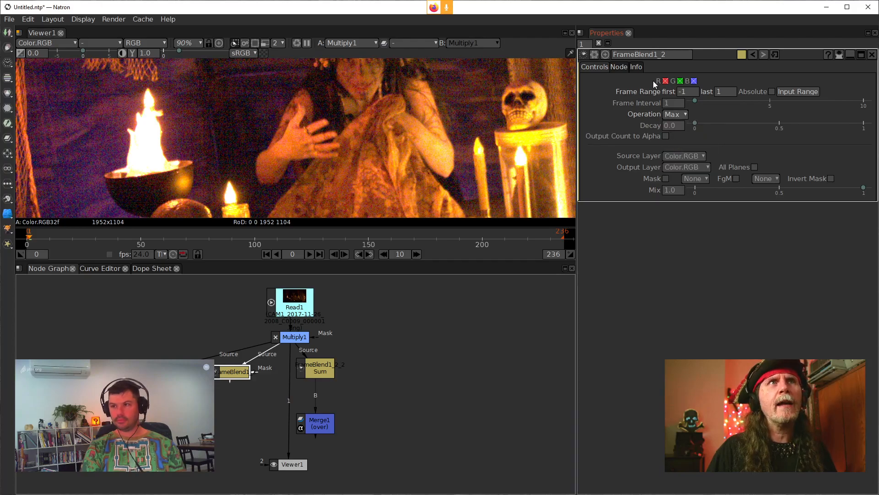
{"action": "left_click", "coordinate": [619, 67]}
{"action": "left_click", "coordinate": [751, 119]}
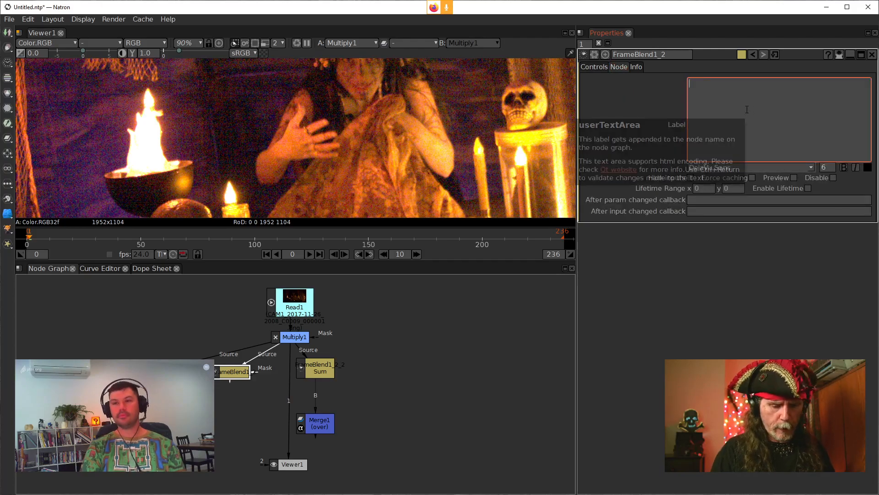
{"action": "type", "text": "Max"}
{"action": "left_click", "coordinate": [405, 329]}
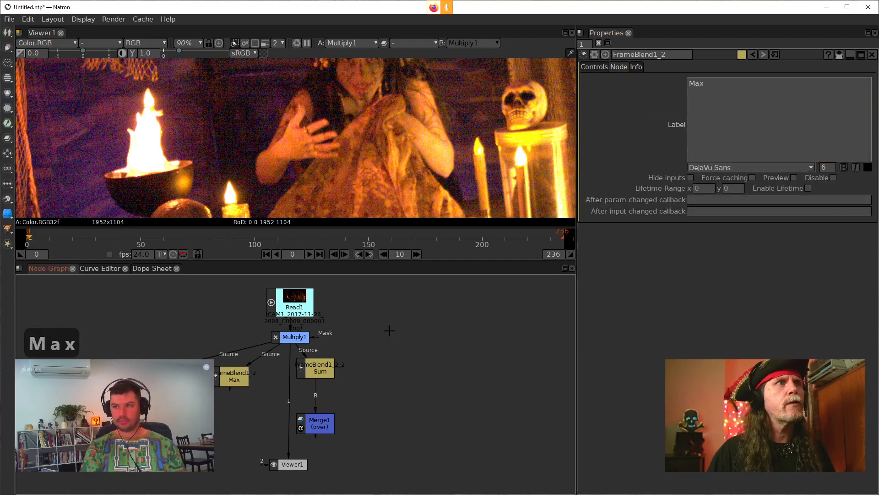
Step: Label the original FrameBlend, which uses the Min operation, "Min"
{"action": "double_click", "coordinate": [153, 372]}
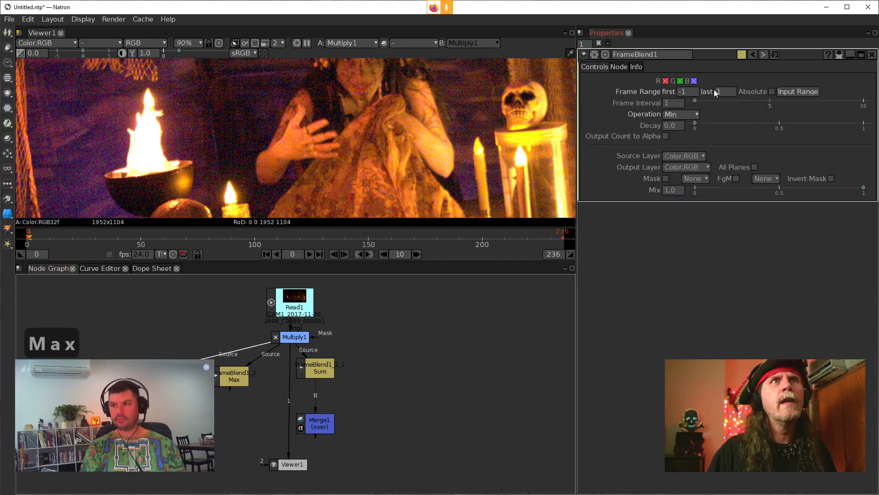
{"action": "left_click", "coordinate": [619, 66]}
{"action": "left_click", "coordinate": [723, 113]}
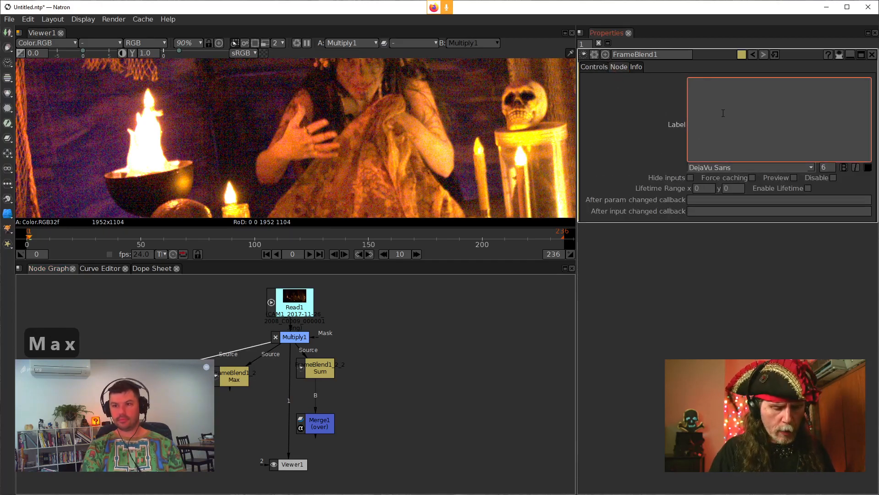
{"action": "type", "text": "Min"}
{"action": "left_click", "coordinate": [477, 352]}
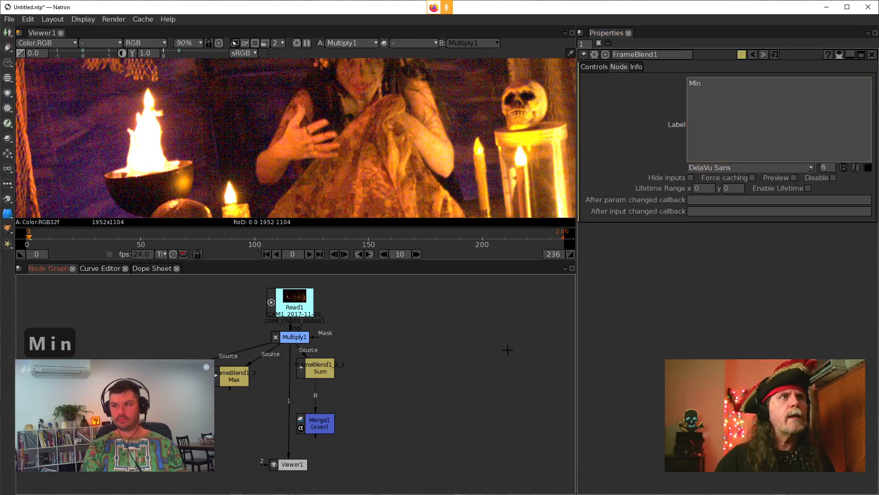
Step: Connect the Merge node's A input to the Max FrameBlend and align the Sum FrameBlend and Merge node below Multiply1
{"action": "left_click", "coordinate": [323, 425]}
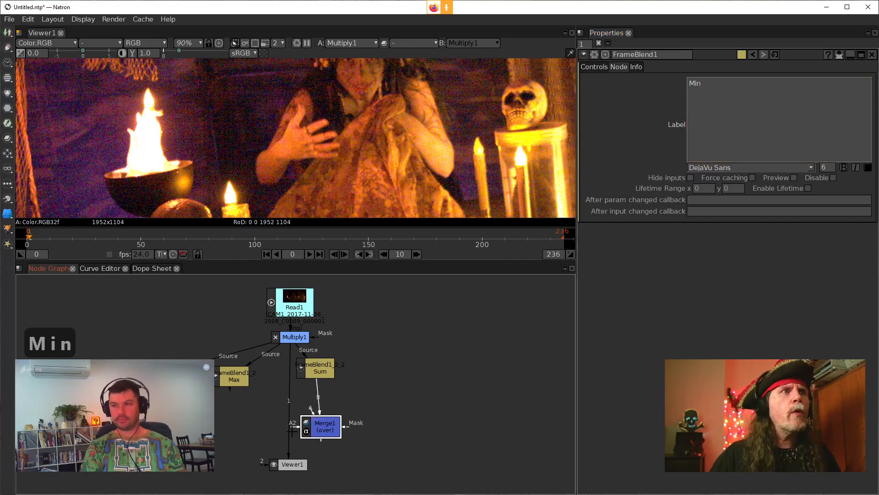
{"action": "left_click_drag", "start_coordinate": [320, 372], "coordinate": [320, 375]}
{"action": "left_click_drag", "start_coordinate": [330, 427], "coordinate": [314, 414]}
{"action": "left_click_drag", "start_coordinate": [318, 383], "coordinate": [234, 383]}
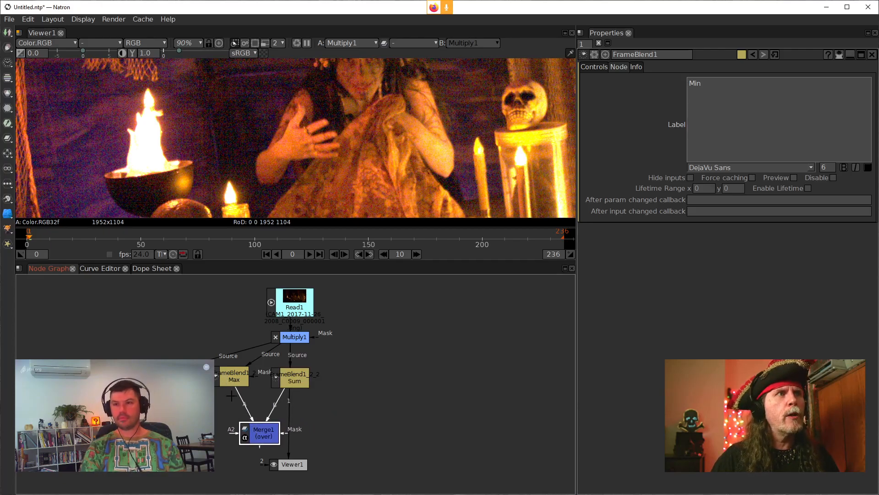
{"action": "left_click_drag", "start_coordinate": [259, 432], "coordinate": [293, 428]}
Step: Show the Merge node's output in the viewer and open its settings
{"action": "key", "text": "1"}
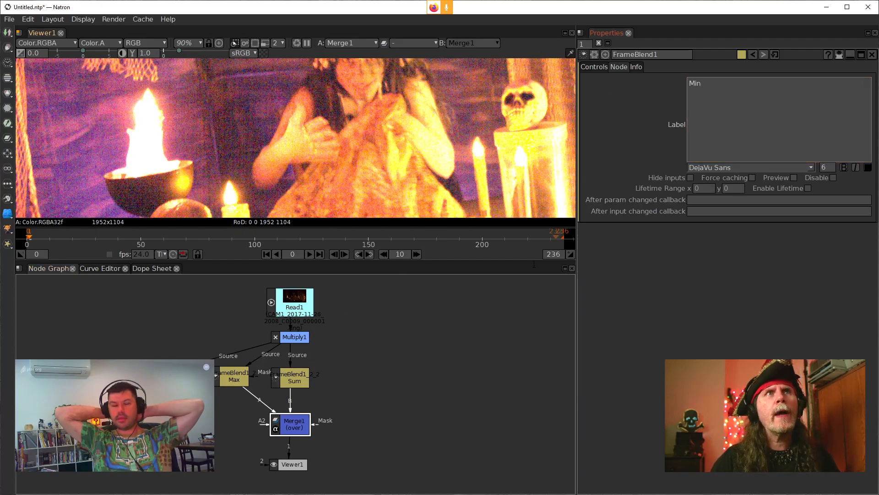
{"action": "double_click", "coordinate": [293, 424]}
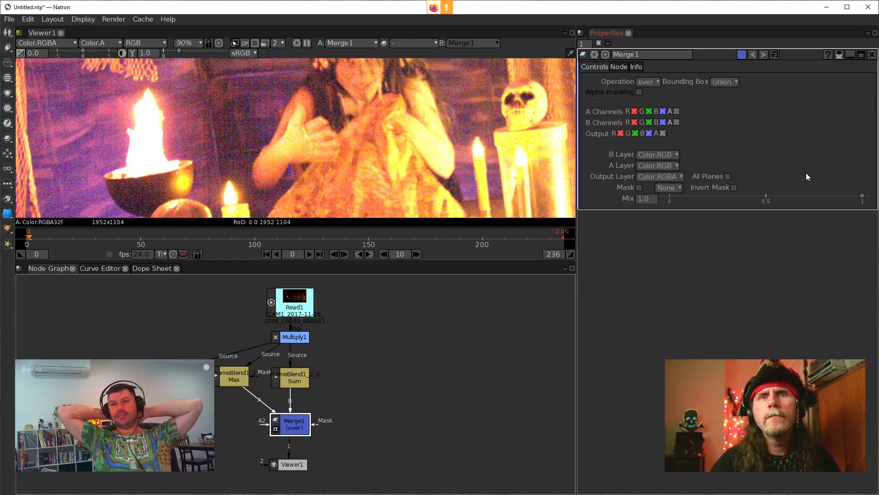
{"action": "left_click_drag", "start_coordinate": [412, 321], "coordinate": [484, 319]}
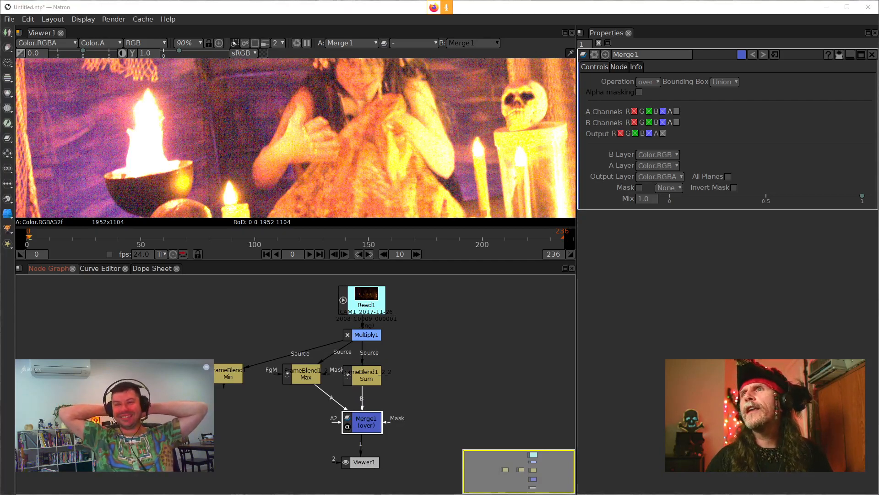
{"action": "left_click_drag", "start_coordinate": [427, 359], "coordinate": [479, 354]}
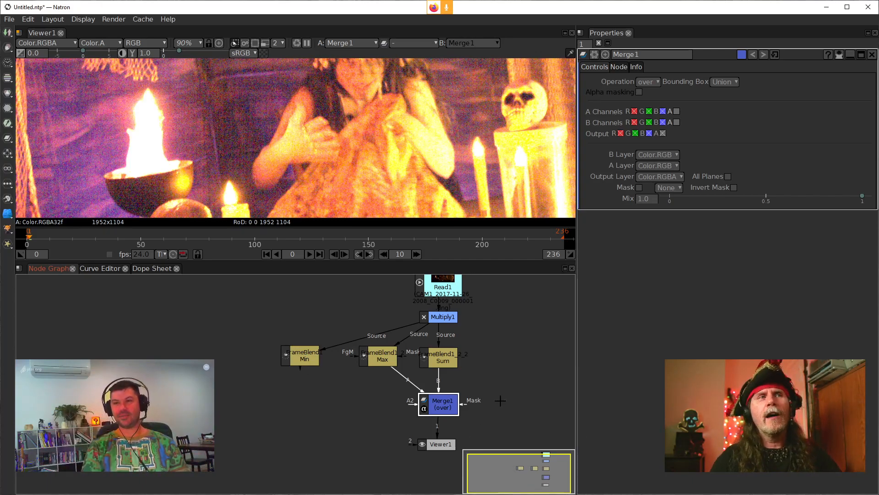
Step: Switch to the browser and join the Jitsi meeting
{"action": "left_click_drag", "start_coordinate": [499, 395], "coordinate": [492, 405]}
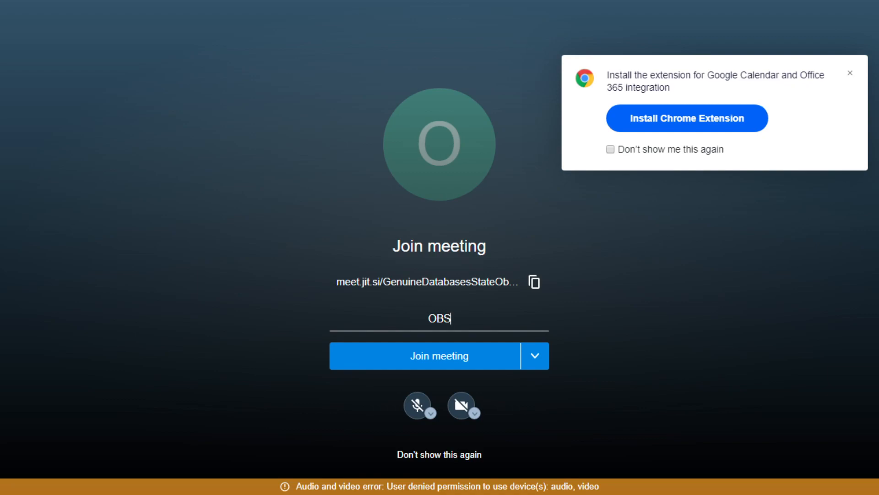
{"action": "left_click", "coordinate": [439, 356]}
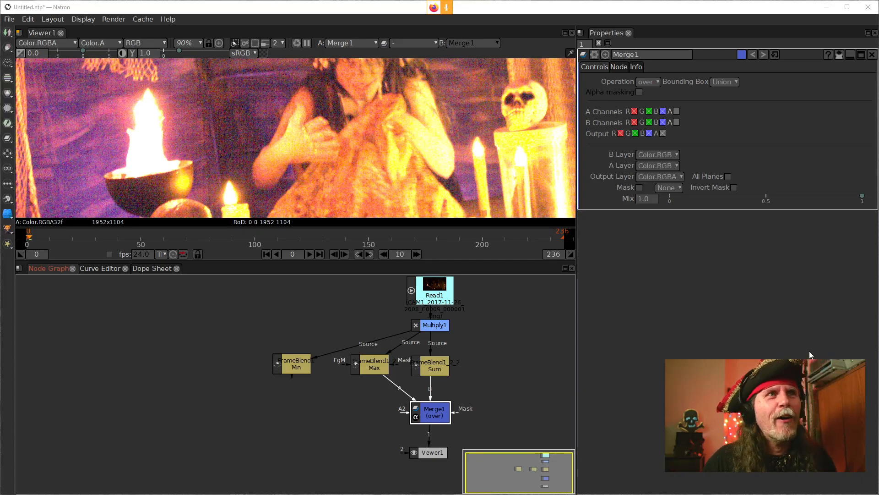
Step: Set Merge1's operation to from so the Max FrameBlend is subtracted from the Sum FrameBlend
{"action": "left_click", "coordinate": [502, 367]}
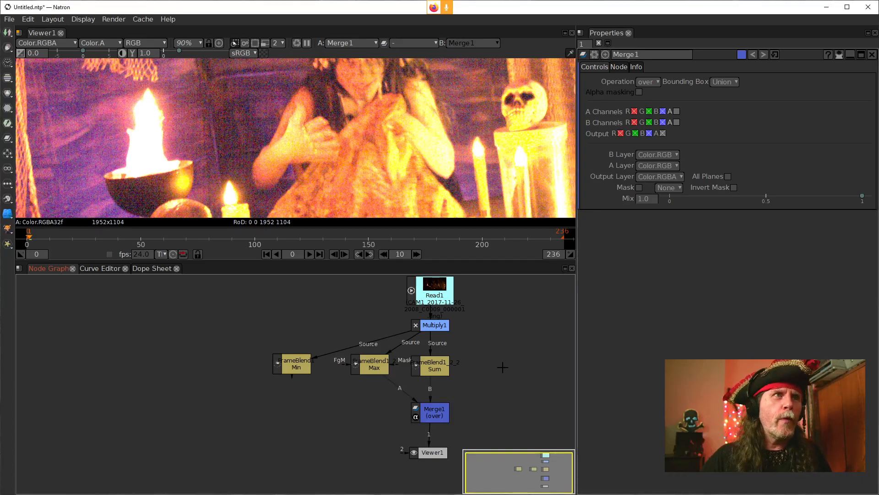
{"action": "left_click_drag", "start_coordinate": [497, 352], "coordinate": [457, 357]}
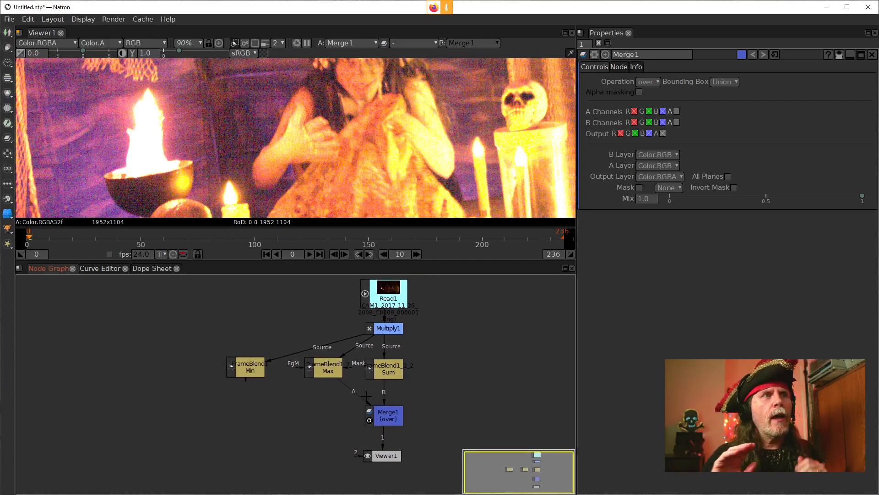
{"action": "left_click", "coordinate": [394, 372]}
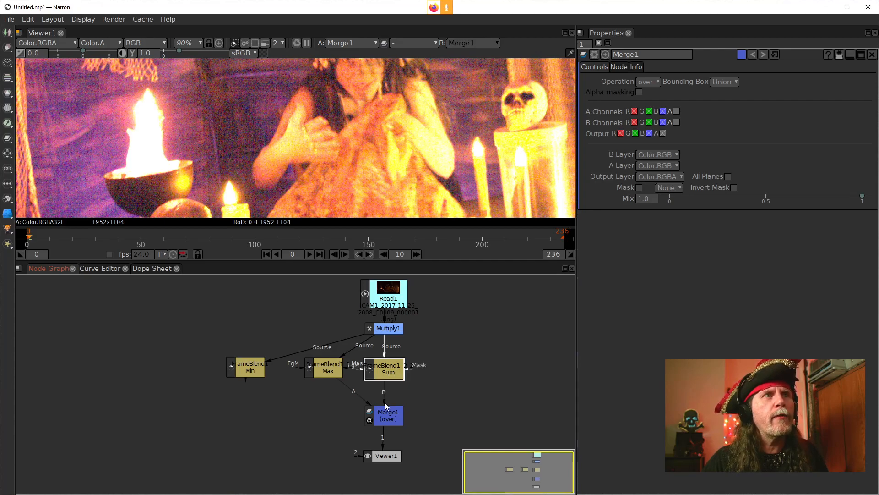
{"action": "left_click_drag", "start_coordinate": [330, 371], "coordinate": [327, 373]}
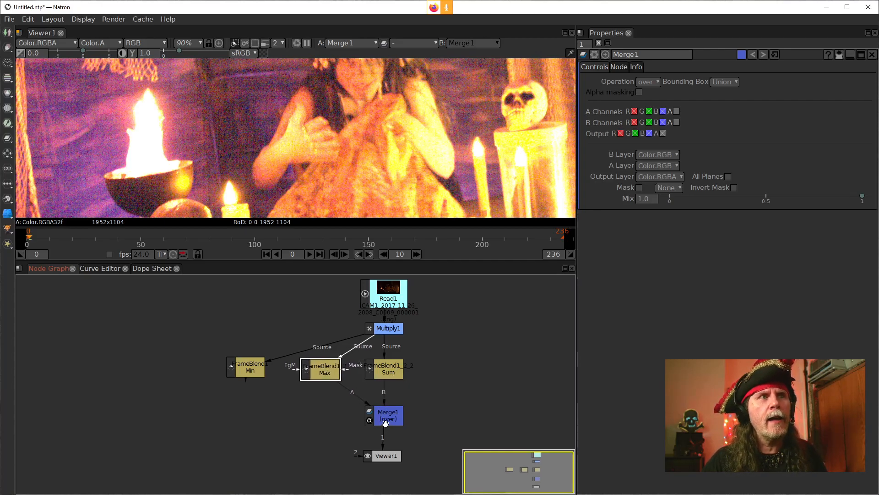
{"action": "left_click", "coordinate": [386, 423]}
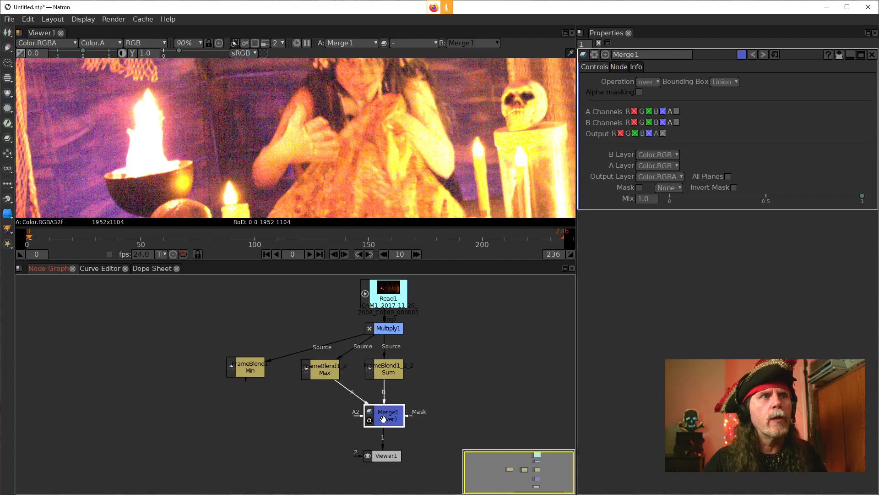
{"action": "left_click", "coordinate": [656, 83]}
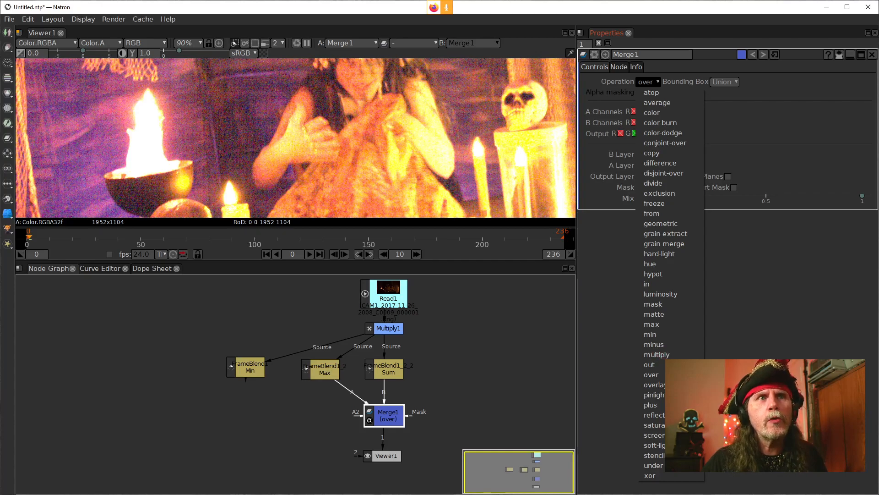
{"action": "left_click", "coordinate": [652, 213]}
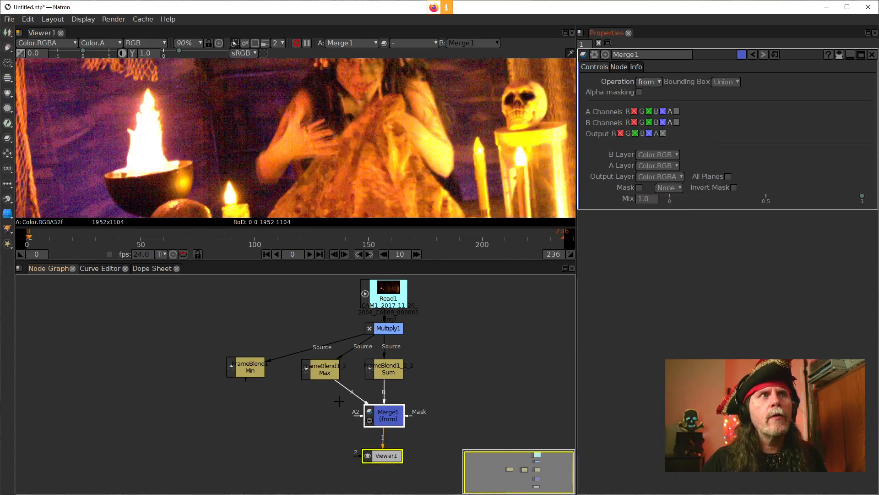
Step: Compare Merge1's output with Multiply1's in the viewer, close up on the moving hand
{"action": "left_click", "coordinate": [318, 373]}
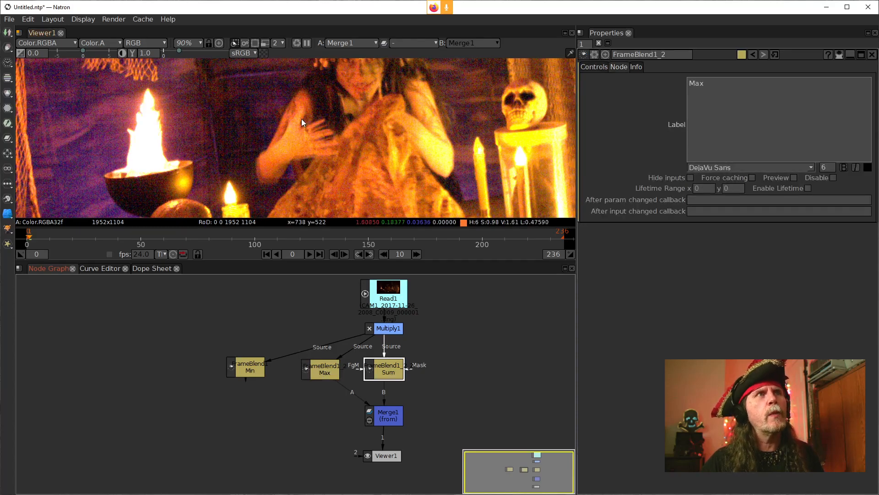
{"action": "scroll", "coordinate": [323, 142], "scroll_direction": "up", "scroll_amount": 8}
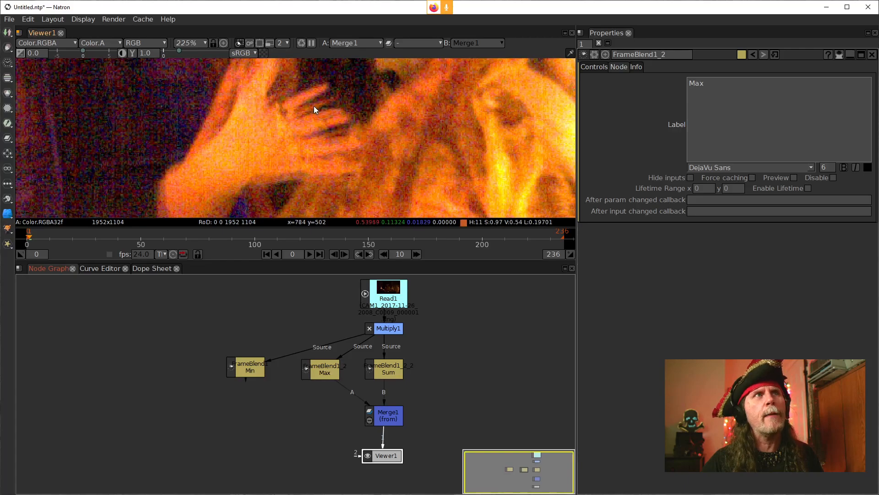
{"action": "left_click", "coordinate": [392, 329]}
{"action": "key", "text": "1"}
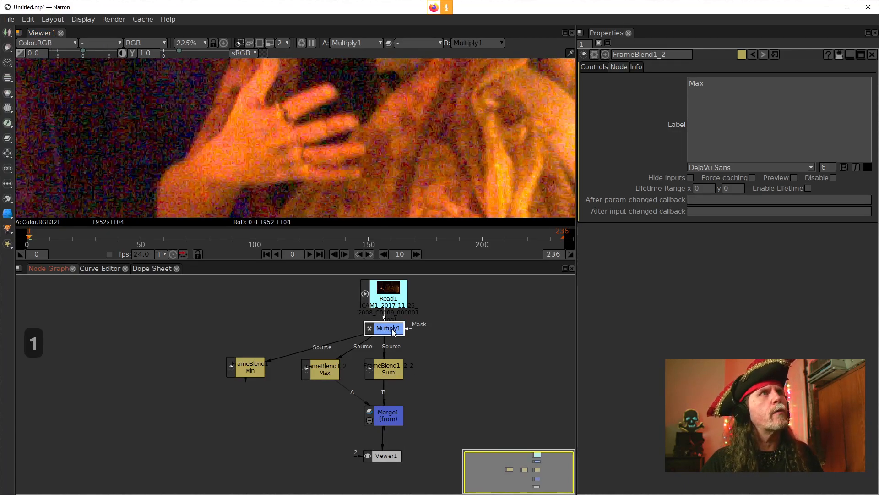
{"action": "left_click", "coordinate": [380, 420]}
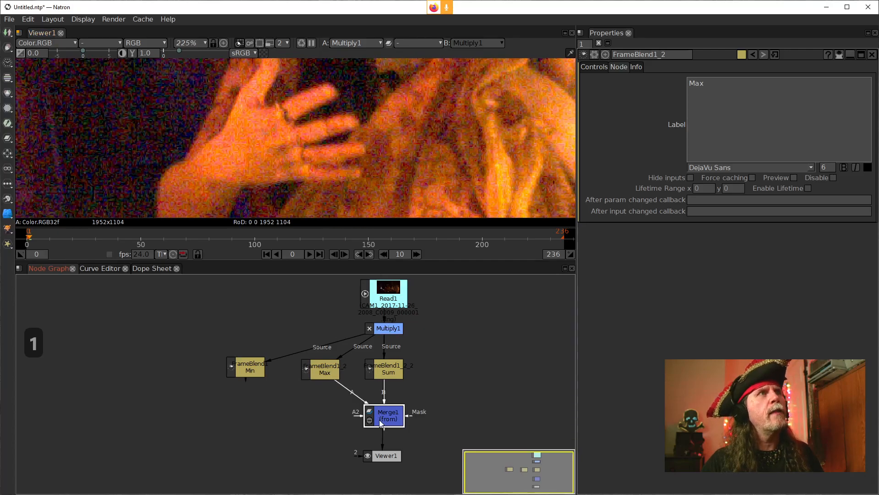
{"action": "key", "text": "1"}
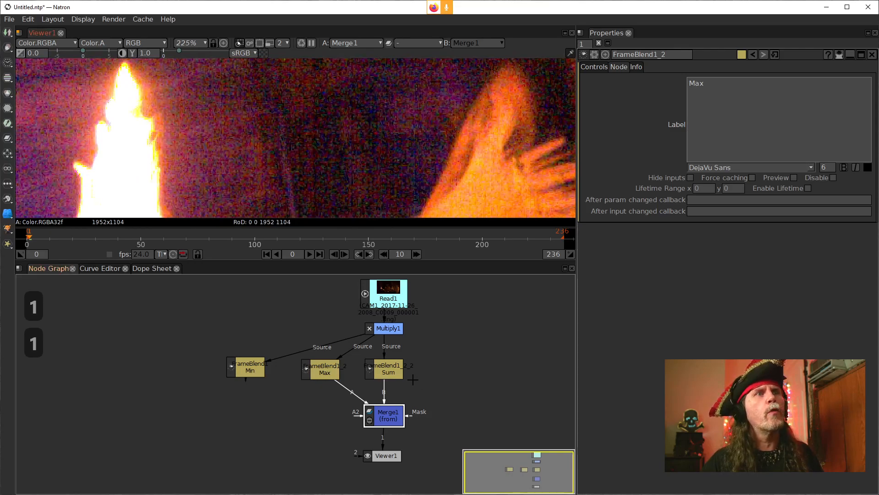
Step: Compare Multiply1's and Merge1's outputs in the viewer around the flame and across a wider area
{"action": "left_click", "coordinate": [392, 328]}
{"action": "key", "text": "1"}
{"action": "left_click", "coordinate": [399, 410]}
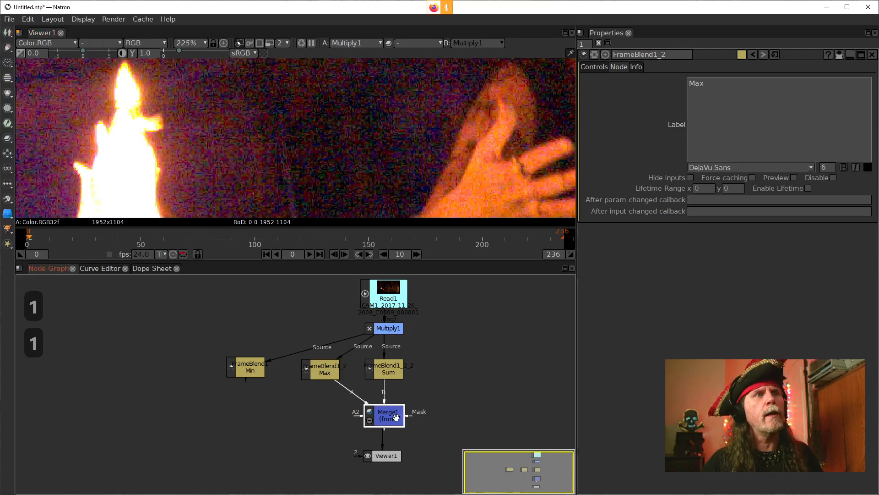
{"action": "key", "text": "1"}
{"action": "left_click_drag", "start_coordinate": [386, 455], "coordinate": [395, 460]}
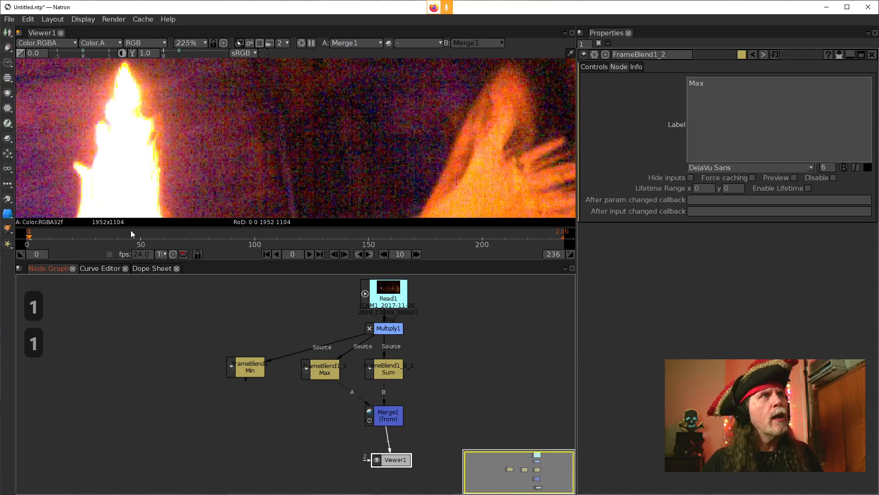
{"action": "scroll", "coordinate": [147, 125], "scroll_direction": "down", "scroll_amount": 4}
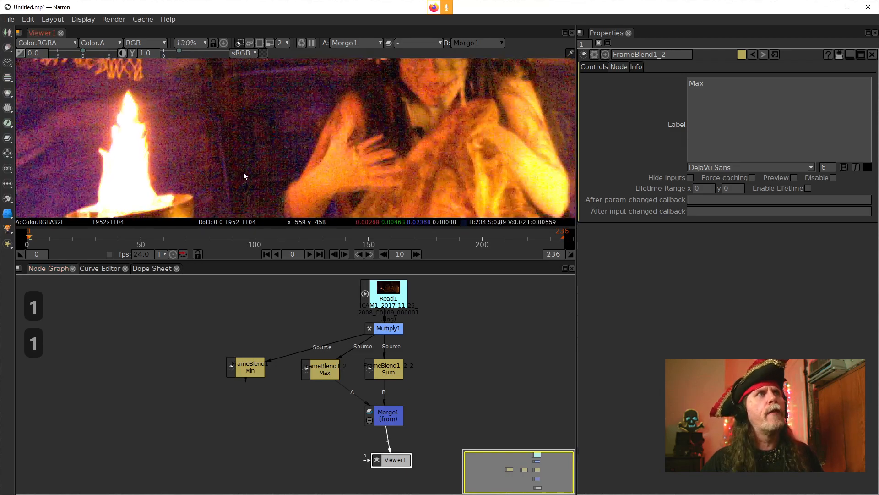
{"action": "scroll", "coordinate": [241, 172], "scroll_direction": "up", "scroll_amount": 1}
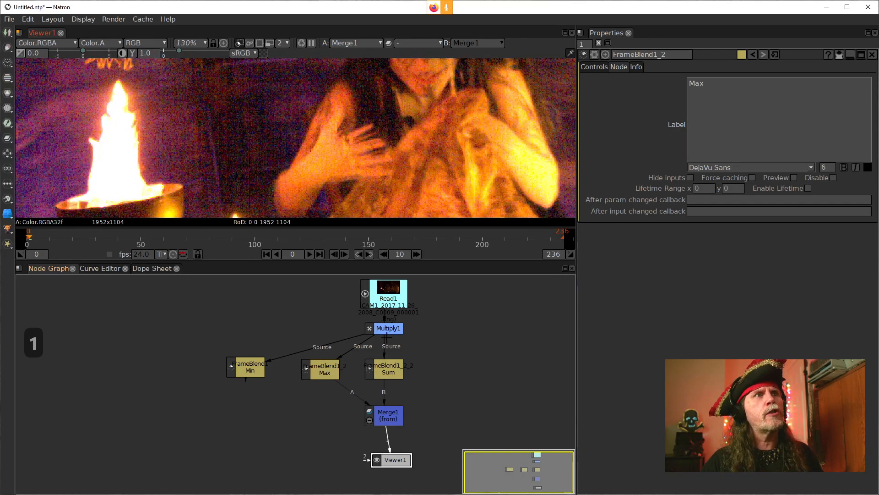
{"action": "left_click", "coordinate": [387, 329]}
{"action": "key", "text": "1"}
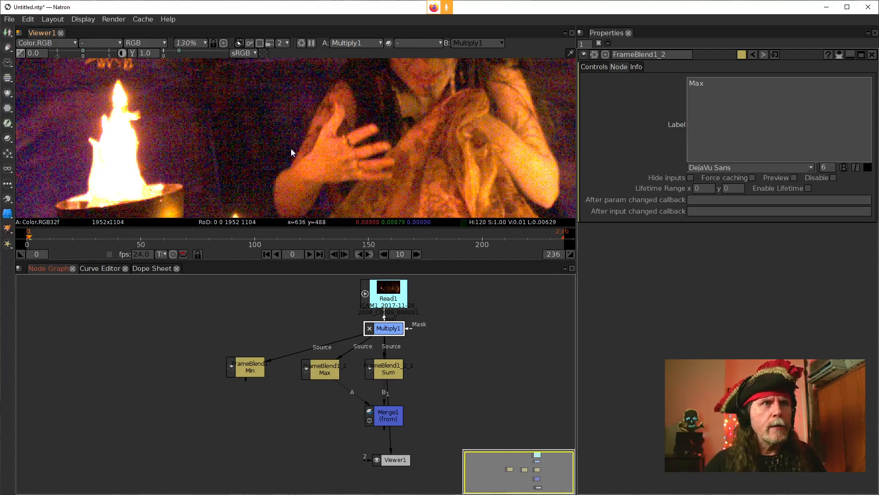
Step: Add a Merge node between Merge1 and the viewer, with its A input on the Min FrameBlend and its operation set to from
{"action": "left_click_drag", "start_coordinate": [393, 459], "coordinate": [388, 405]}
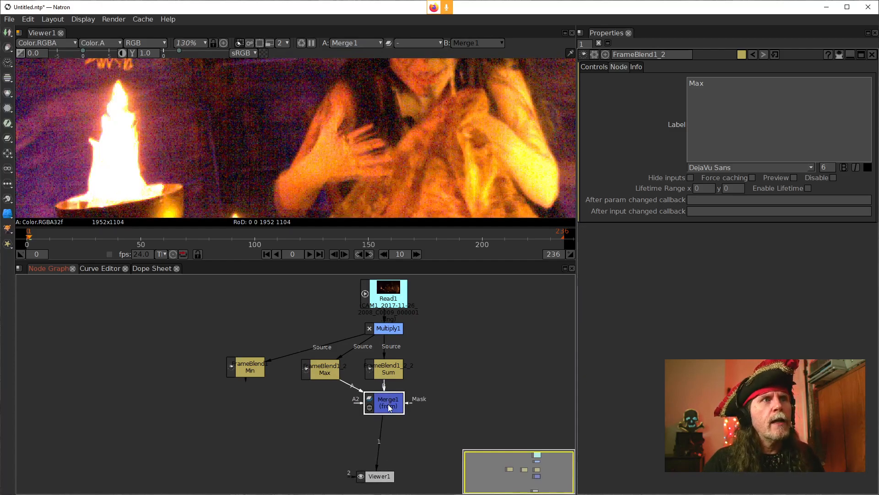
{"action": "left_click_drag", "start_coordinate": [379, 468], "coordinate": [386, 470]}
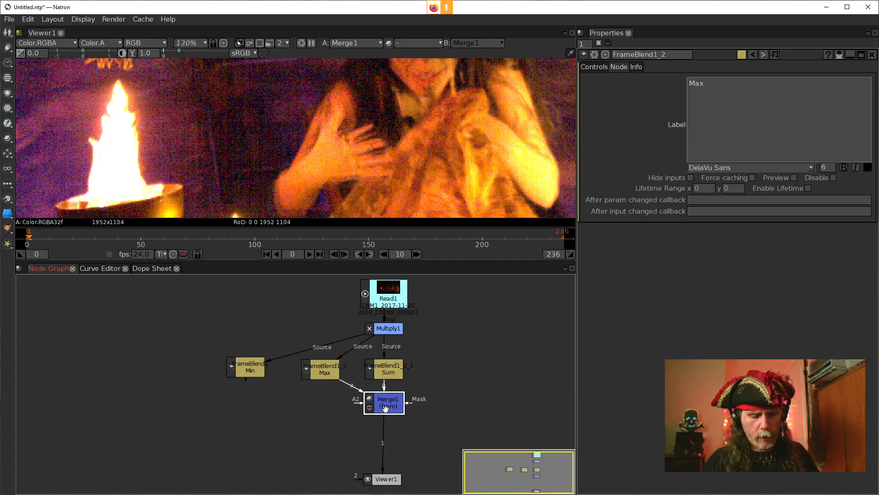
{"action": "key", "text": "m"}
{"action": "left_click_drag", "start_coordinate": [390, 433], "coordinate": [241, 369]}
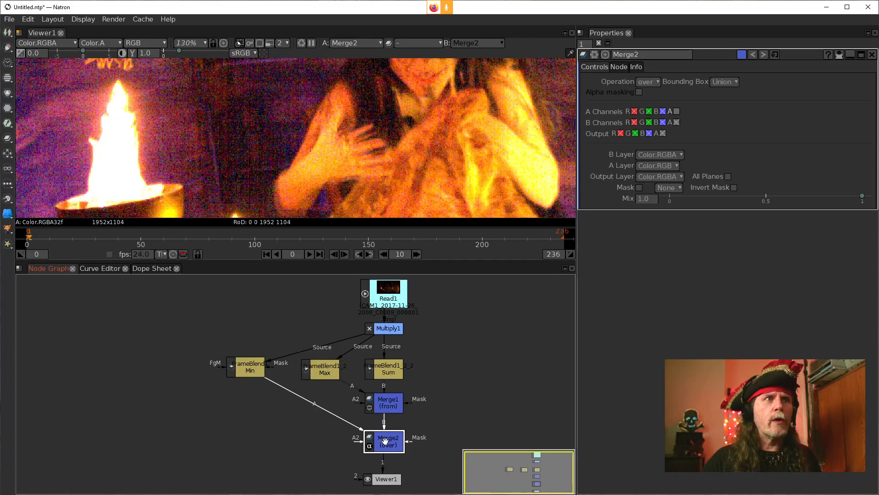
{"action": "left_click", "coordinate": [649, 82]}
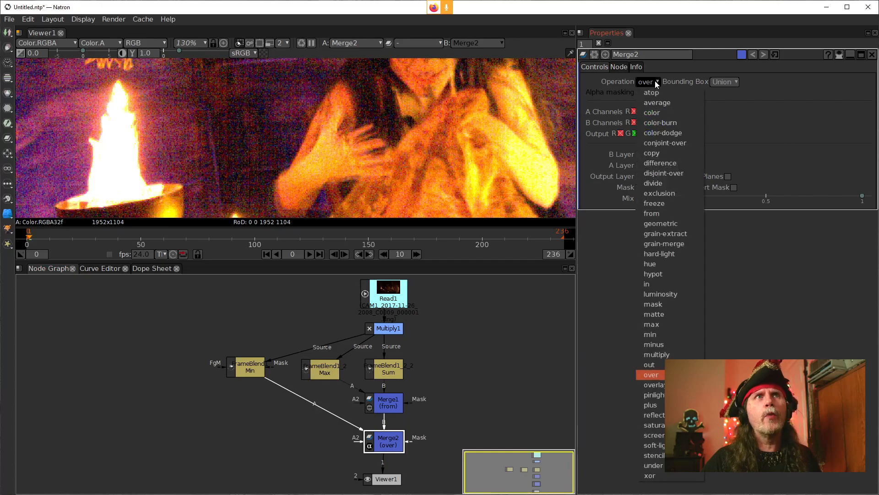
{"action": "left_click", "coordinate": [671, 214]}
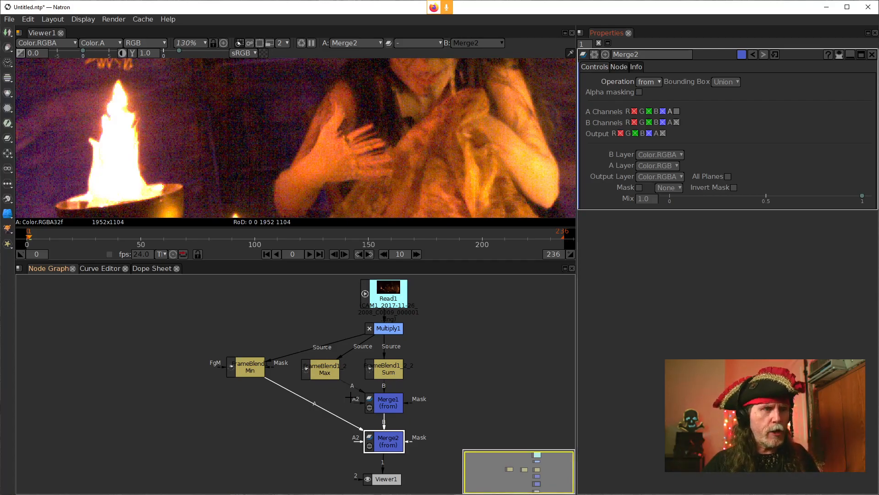
Step: Compare the outputs of Merge1, Merge2 and the original Multiply1 in the viewer
{"action": "left_click", "coordinate": [388, 407]}
{"action": "key", "text": "1"}
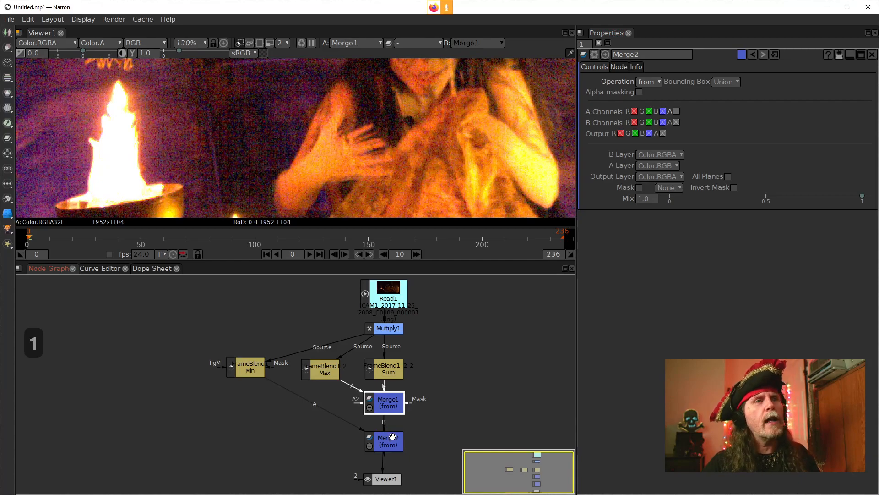
{"action": "left_click", "coordinate": [393, 435]}
{"action": "key", "text": "1"}
{"action": "left_click", "coordinate": [389, 329]}
{"action": "key", "text": "1"}
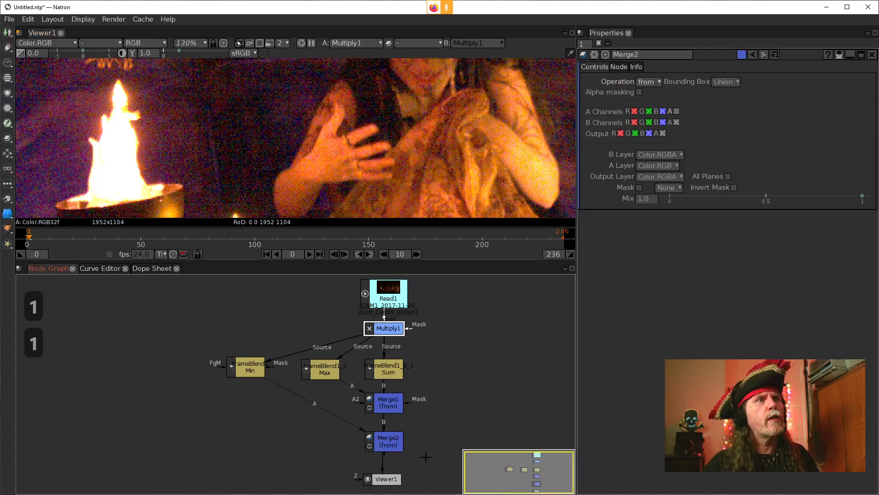
{"action": "left_click", "coordinate": [393, 442]}
{"action": "key", "text": "1"}
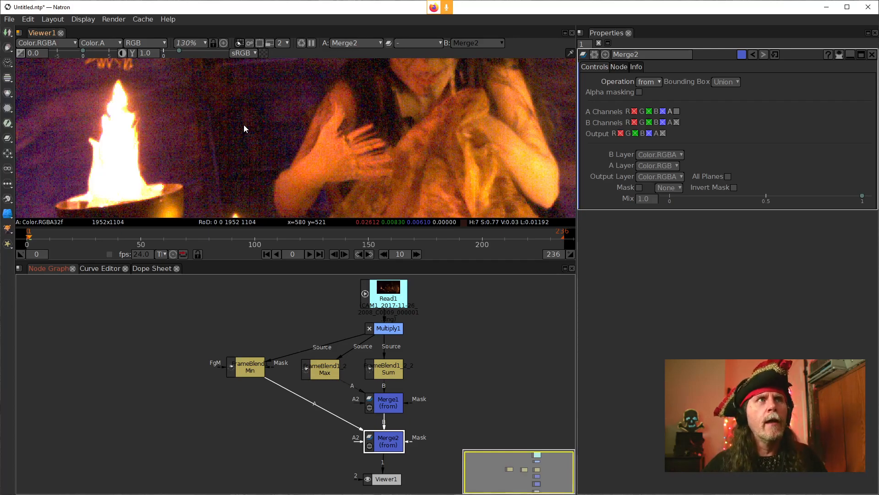
Step: Inspect Merge2's result close up on the hand and compare the face area with Multiply1's output
{"action": "scroll", "coordinate": [370, 155], "scroll_direction": "up", "scroll_amount": 8}
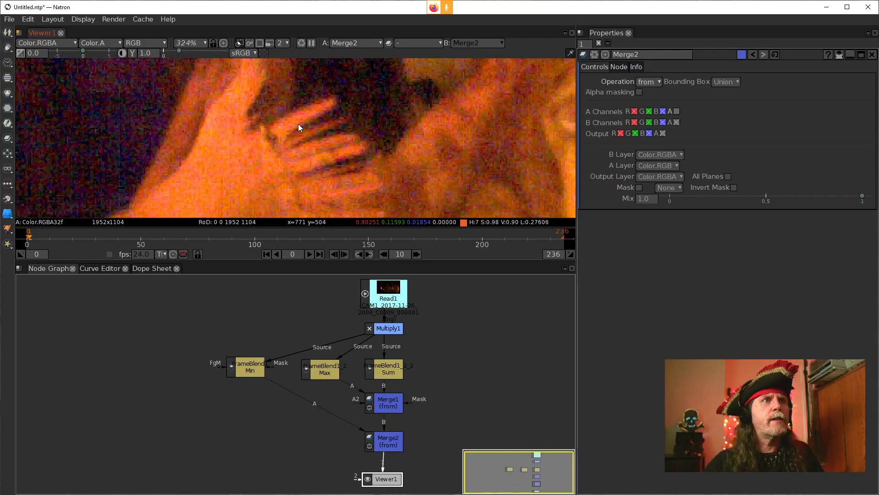
{"action": "left_click_drag", "start_coordinate": [384, 476], "coordinate": [413, 477]}
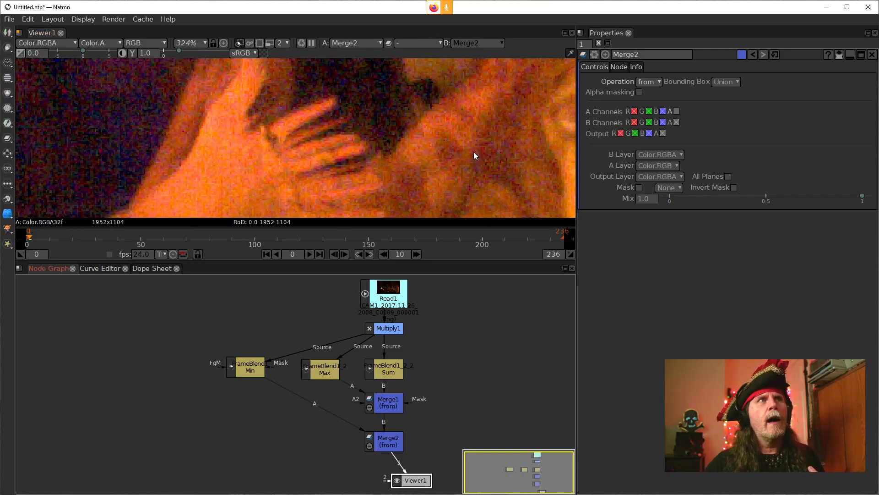
{"action": "scroll", "coordinate": [420, 98], "scroll_direction": "down", "scroll_amount": 4}
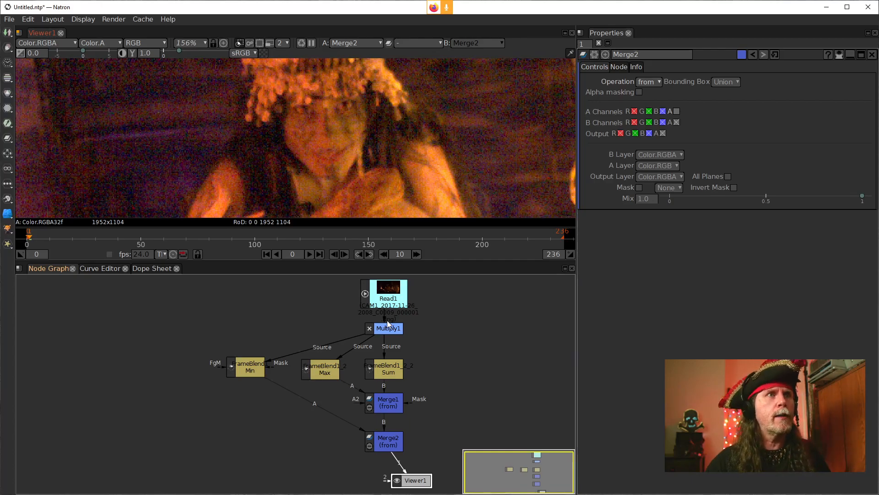
{"action": "left_click", "coordinate": [377, 327]}
{"action": "key", "text": "1"}
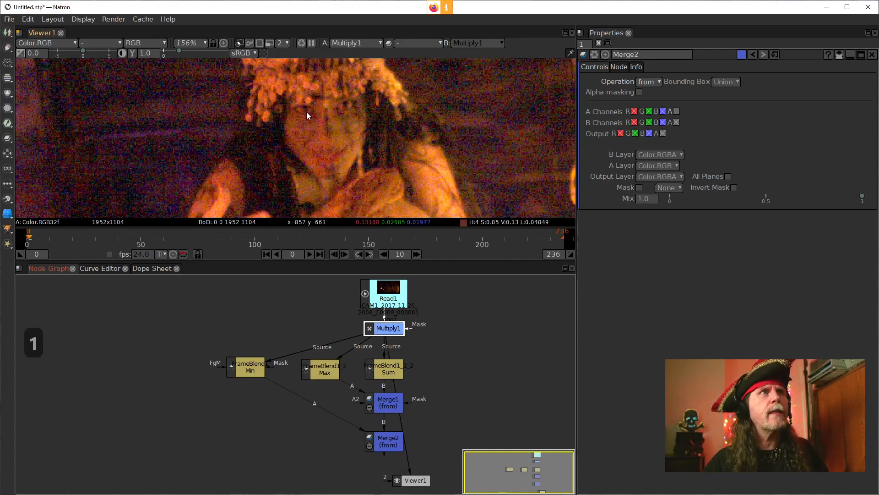
{"action": "left_click", "coordinate": [382, 438]}
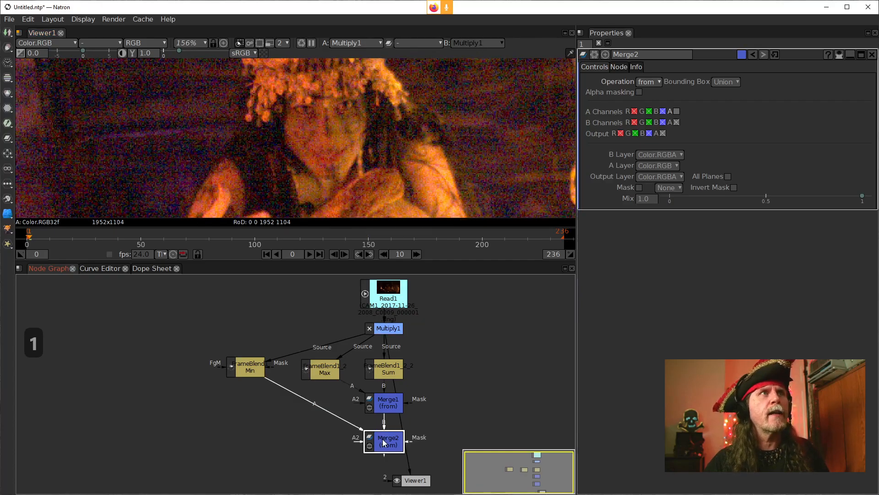
{"action": "key", "text": "1"}
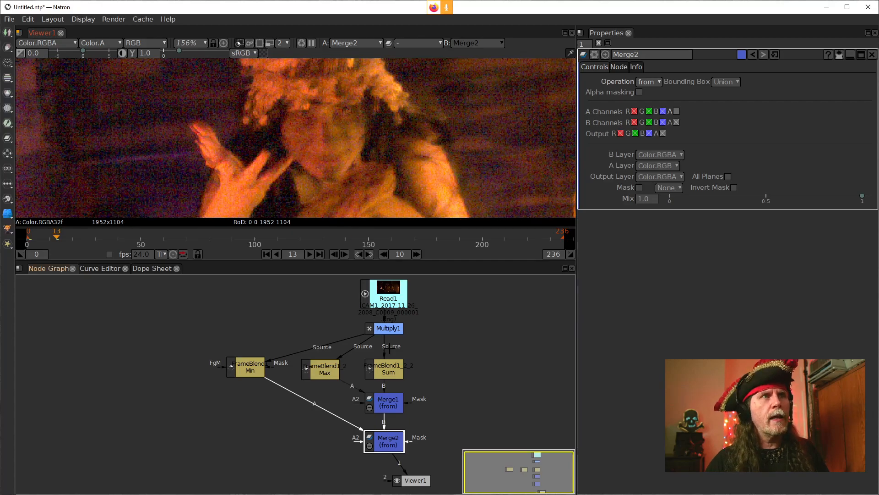
Step: Compare Multiply1's output with Merge2's median result at frame 13
{"action": "left_click", "coordinate": [386, 329]}
{"action": "key", "text": "1"}
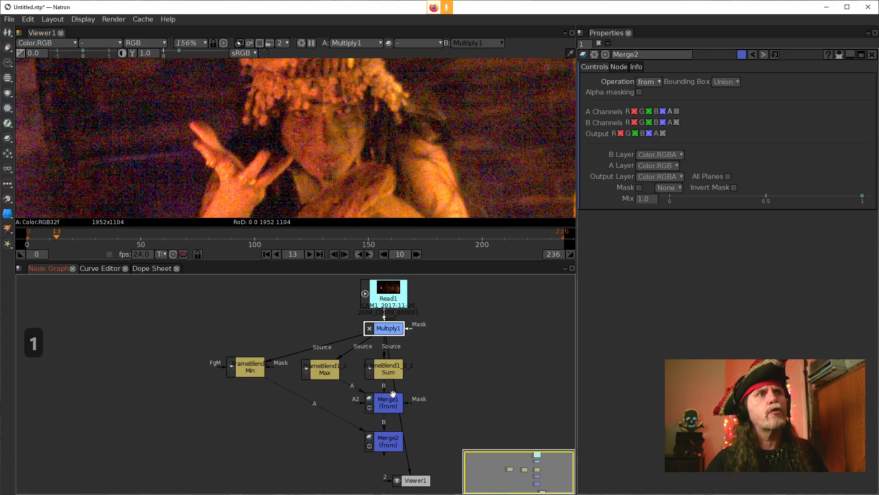
{"action": "left_click", "coordinate": [389, 440]}
{"action": "key", "text": "1"}
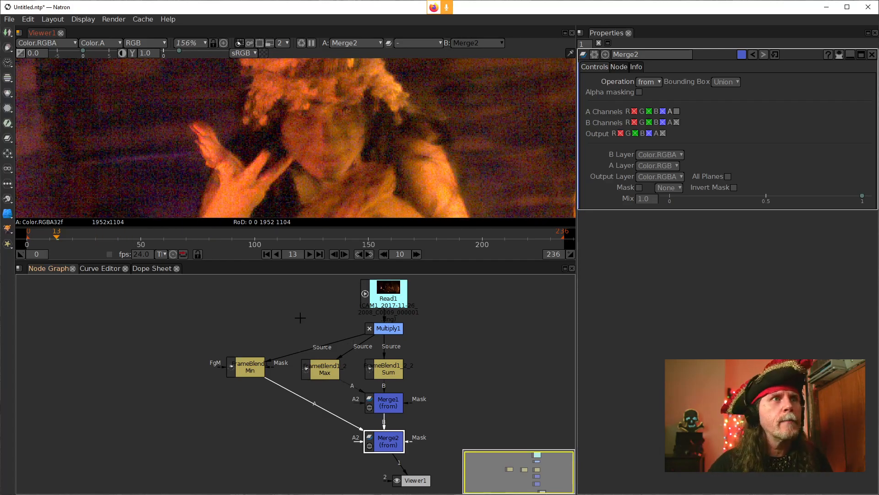
Step: Set the Mix of the Sum FrameBlend to 0.5 and show that node's output in the viewer
{"action": "left_click", "coordinate": [384, 372]}
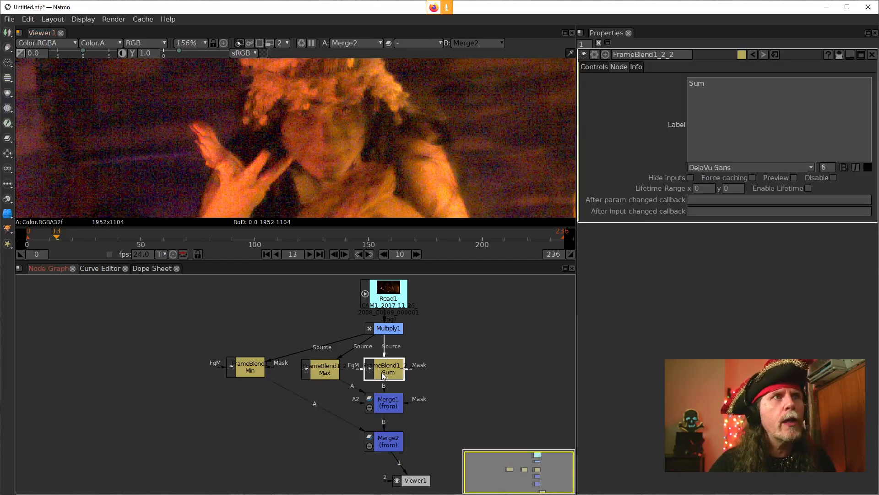
{"action": "left_click", "coordinate": [595, 67]}
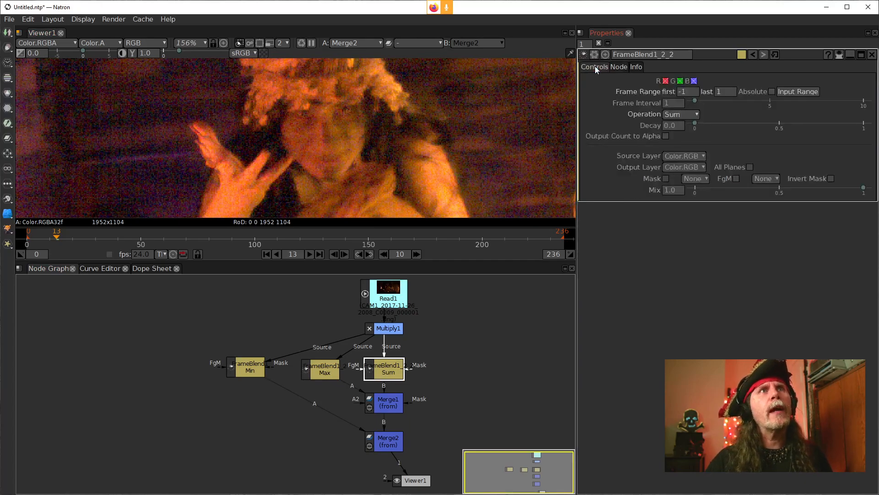
{"action": "left_click", "coordinate": [673, 190]}
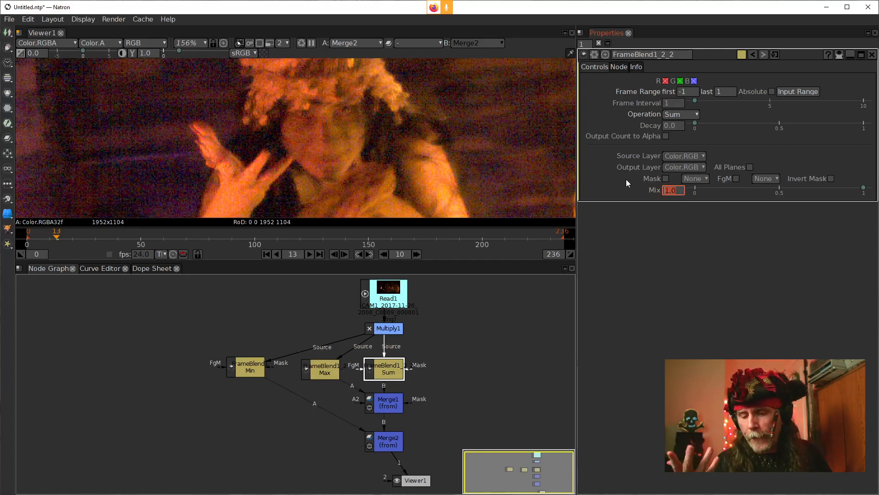
{"action": "type", "text": ".5"}
{"action": "key", "text": "Return"}
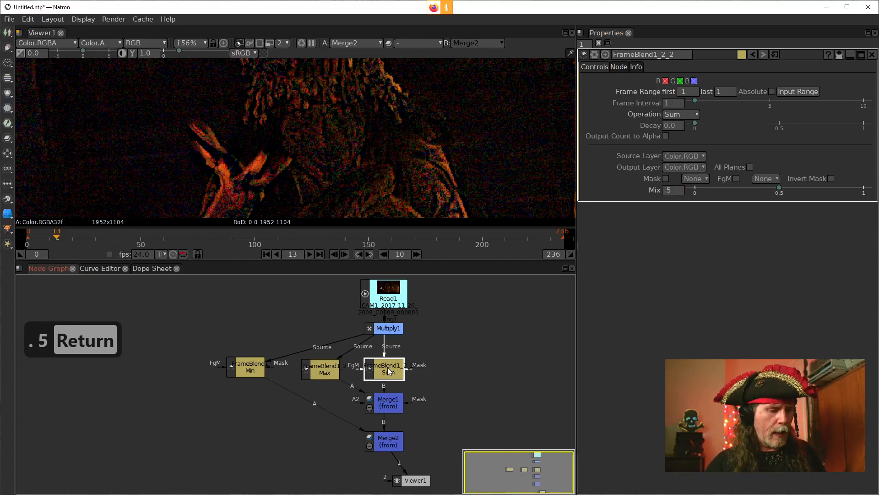
{"action": "key", "text": "1"}
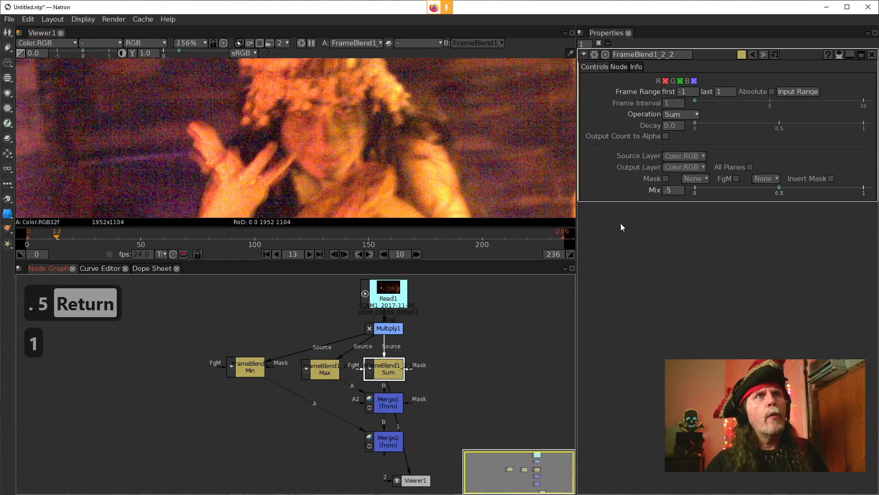
Step: Switch the Sum FrameBlend's Mix to 1 and back to 0.5 to compare its output
{"action": "left_click", "coordinate": [675, 192]}
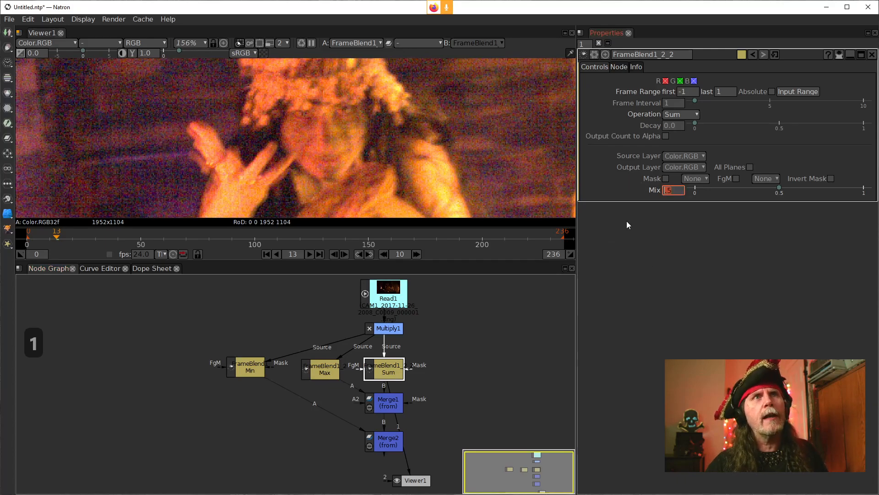
{"action": "type", "text": "1"}
{"action": "key", "text": "Return"}
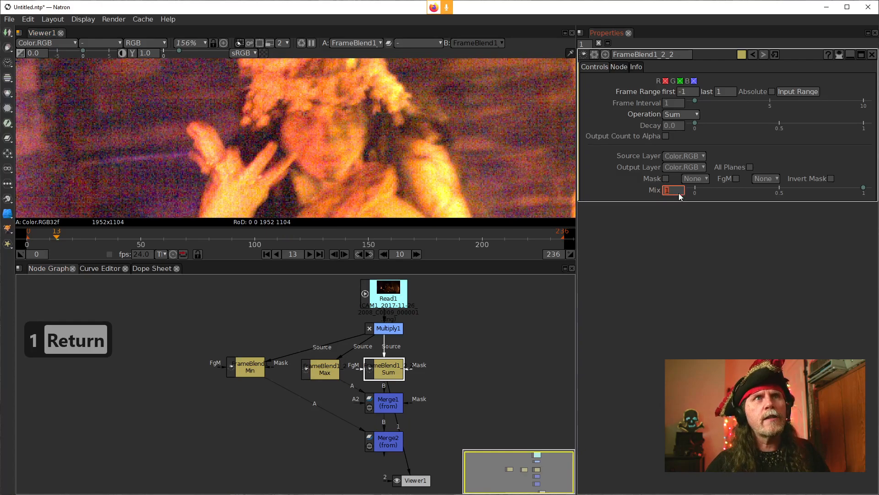
{"action": "type", "text": "5"}
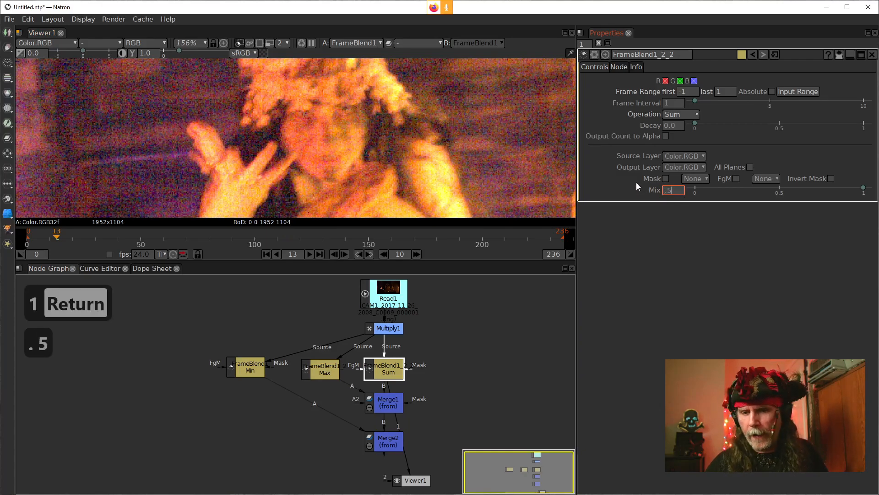
{"action": "key", "text": "Return"}
Step: View Merge1's output and set its Mix to 0.5
{"action": "left_click", "coordinate": [388, 403]}
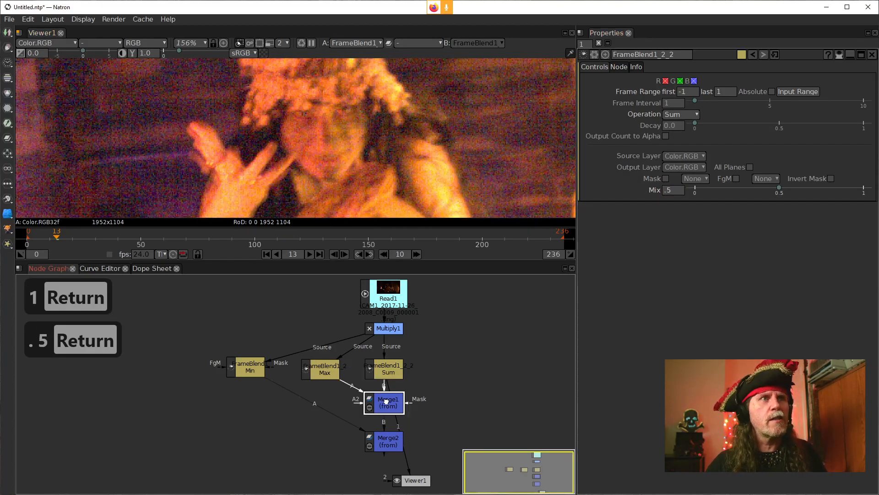
{"action": "key", "text": "1"}
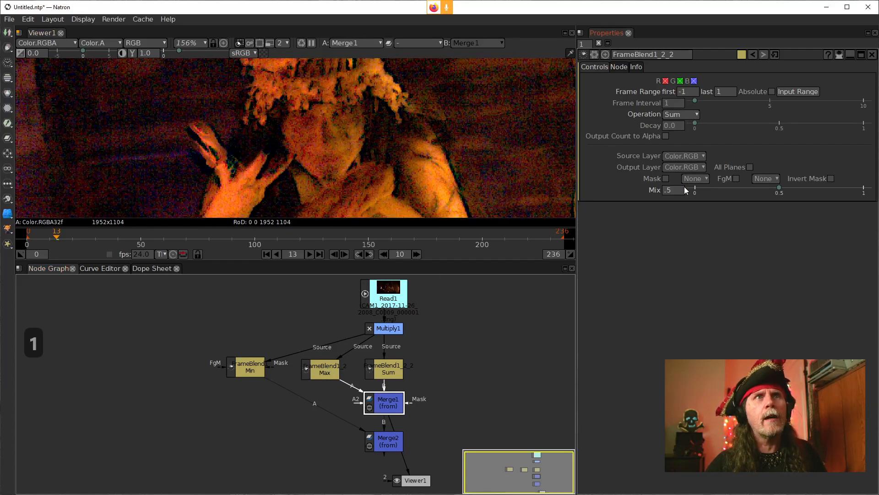
{"action": "double_click", "coordinate": [380, 407]}
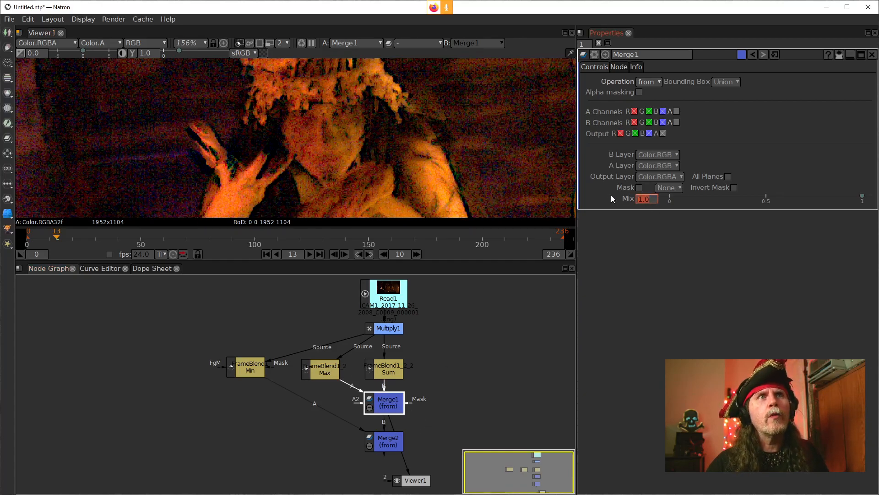
{"action": "type", "text": ".5"}
{"action": "key", "text": "Return"}
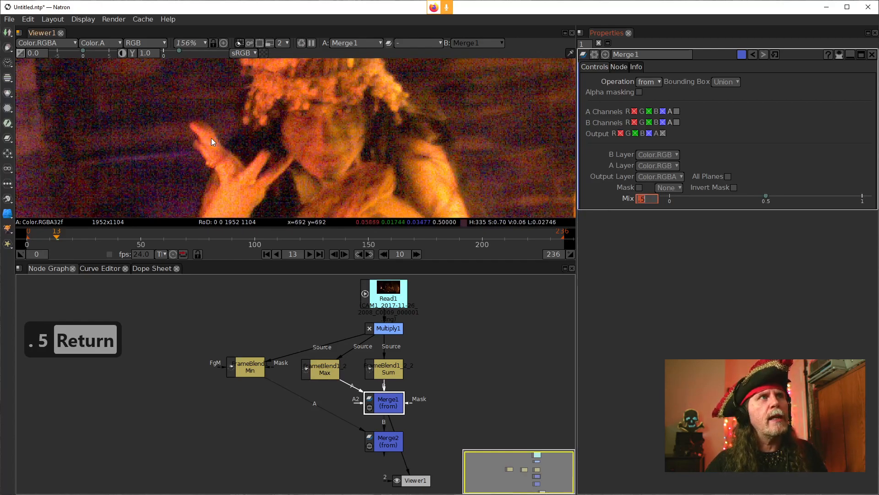
Step: View Merge2's output and set its Mix to 0.5
{"action": "left_click", "coordinate": [395, 449]}
{"action": "key", "text": "1"}
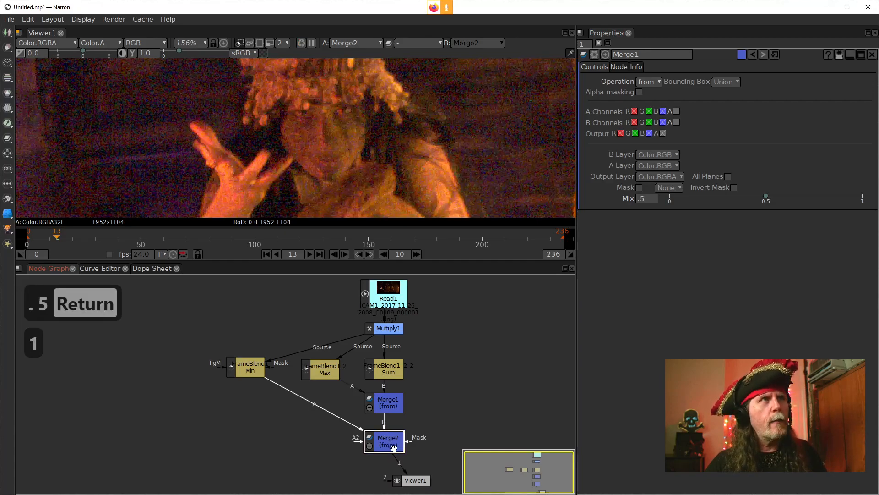
{"action": "left_click", "coordinate": [651, 201]}
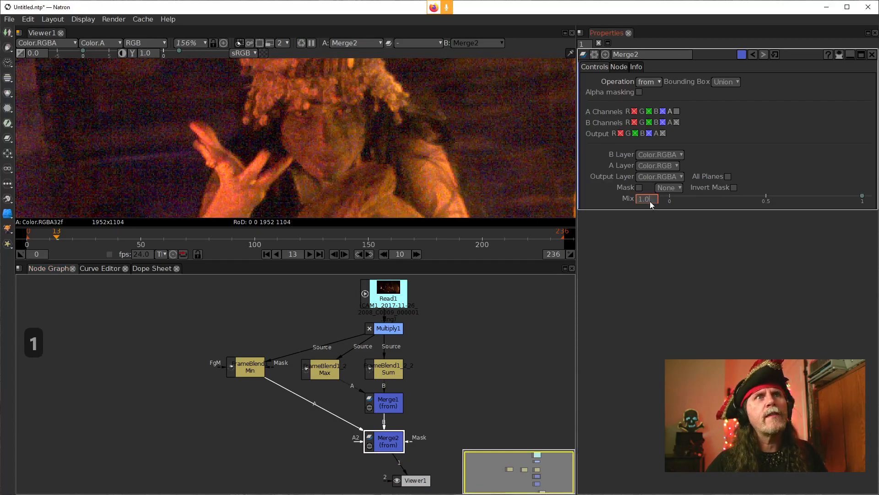
{"action": "type", "text": ".5"}
{"action": "key", "text": "Return"}
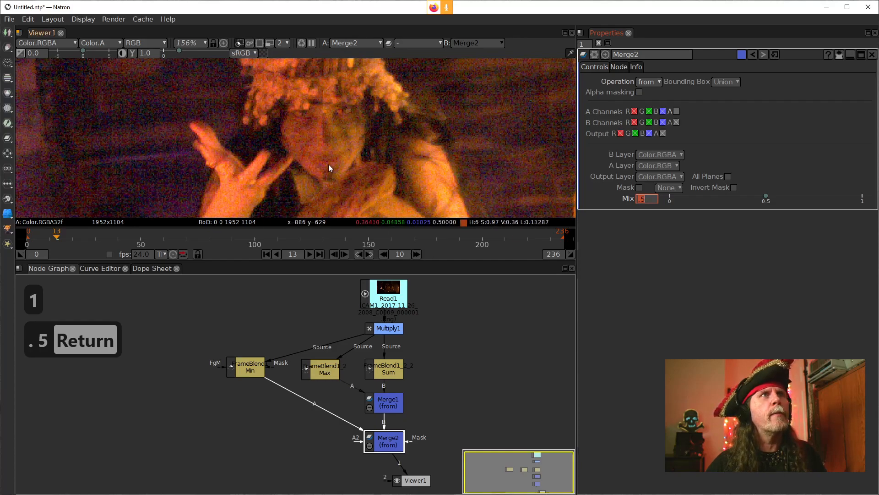
Step: Examine Merge2's denoised result at frames 19, 50, 4, 70, 47, 18 and 9, focusing on the hand and face
{"action": "left_click", "coordinate": [70, 236]}
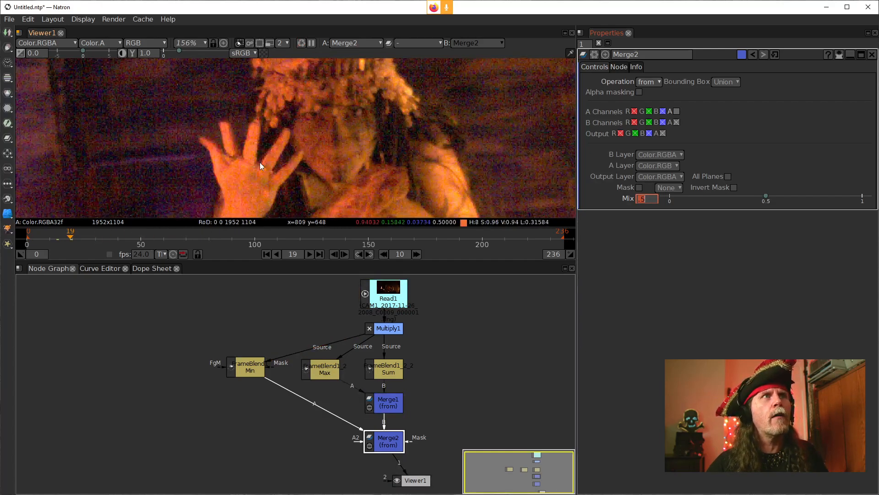
{"action": "left_click", "coordinate": [141, 236]}
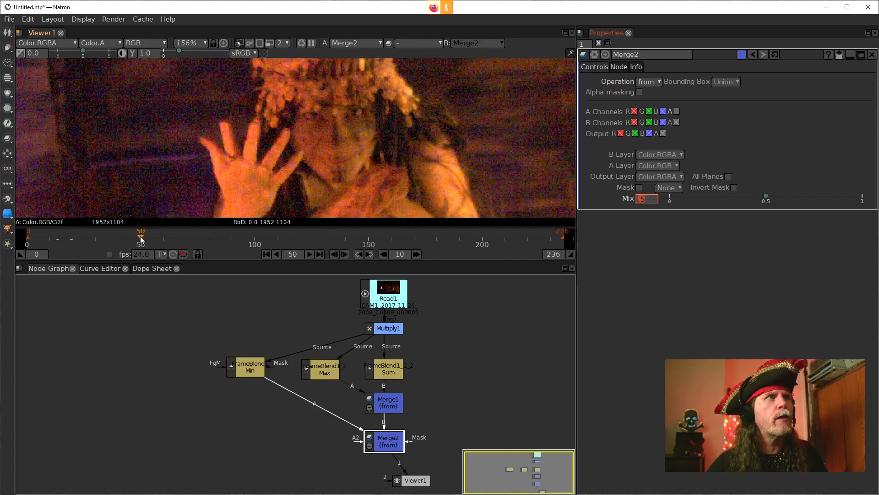
{"action": "left_click", "coordinate": [36, 238]}
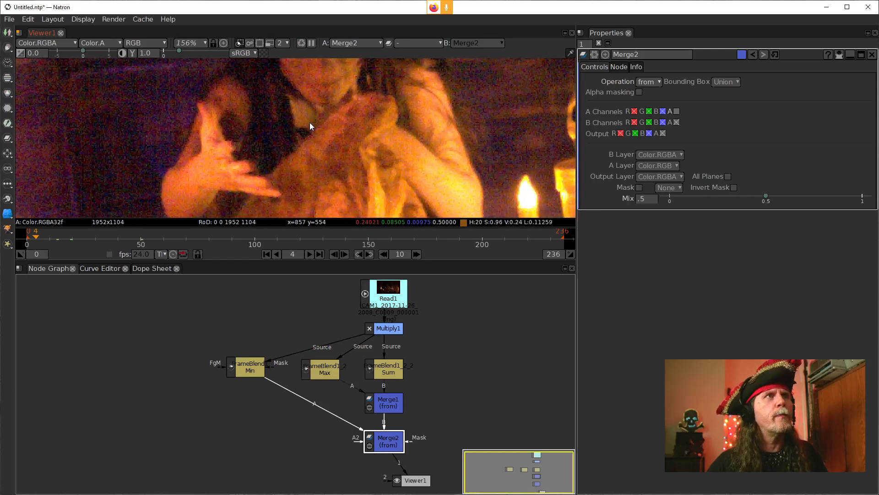
{"action": "left_click", "coordinate": [185, 239]}
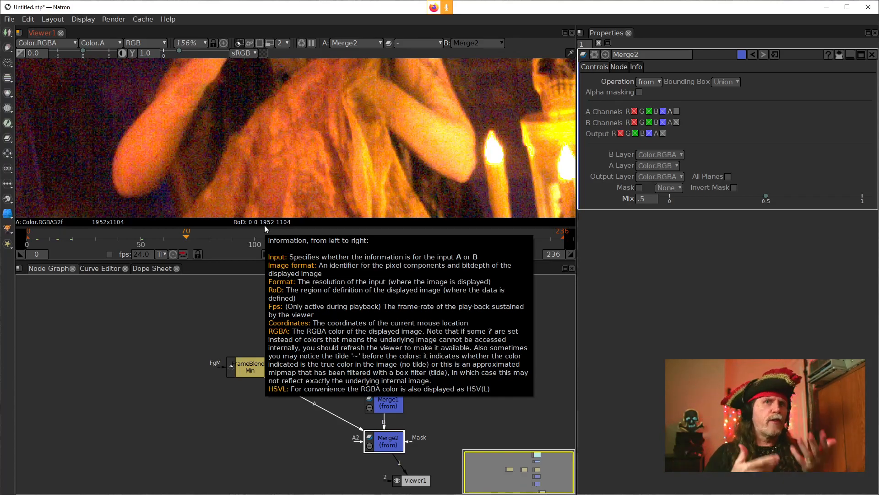
{"action": "left_click_drag", "start_coordinate": [278, 114], "coordinate": [294, 182]}
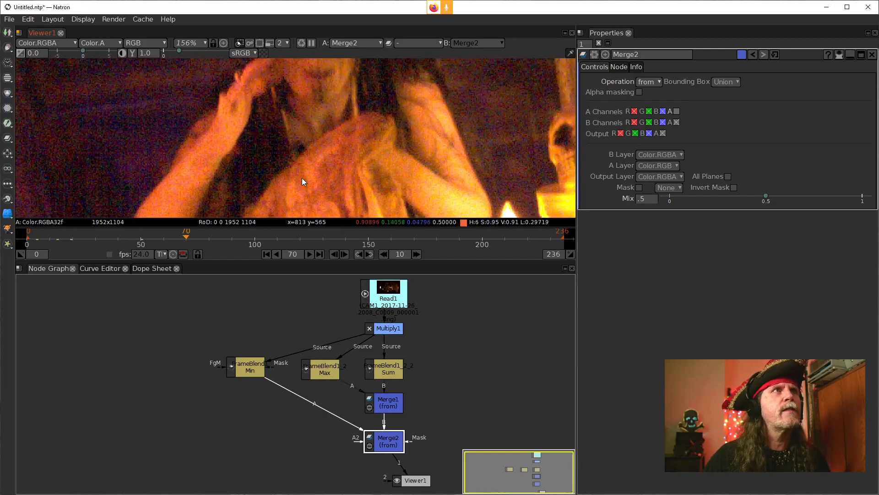
{"action": "left_click_drag", "start_coordinate": [348, 136], "coordinate": [347, 164]}
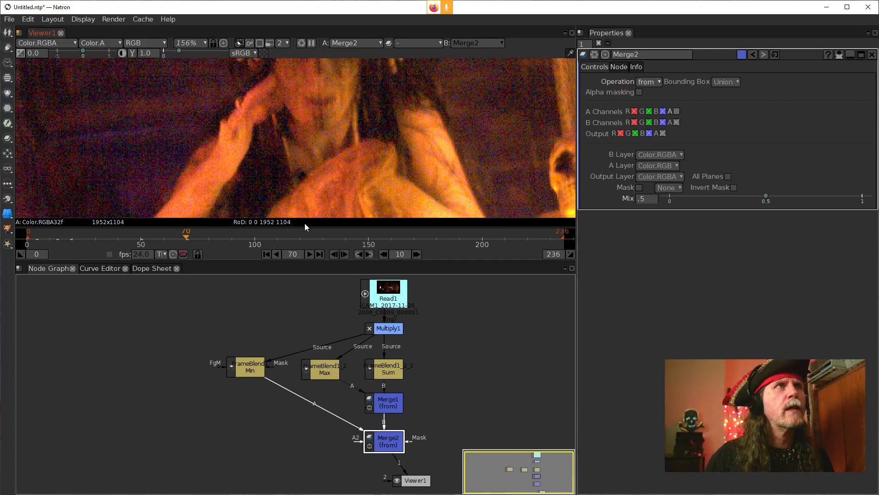
{"action": "left_click", "coordinate": [134, 238]}
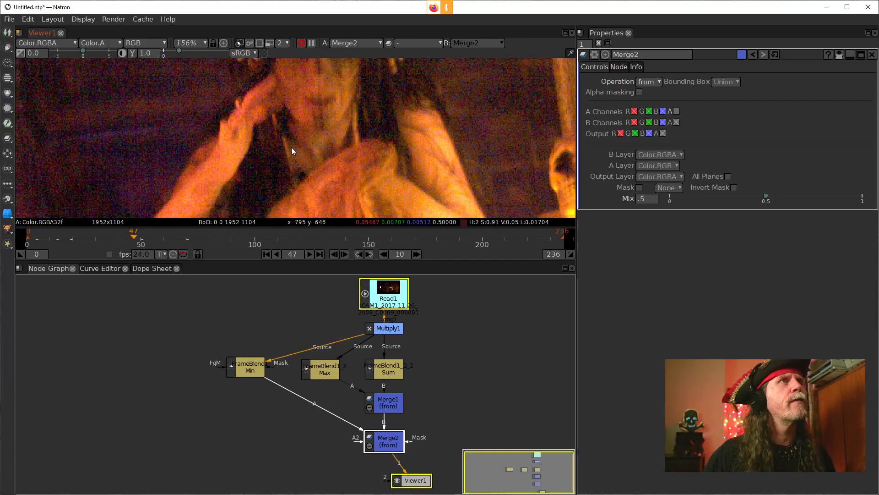
{"action": "left_click", "coordinate": [68, 238]}
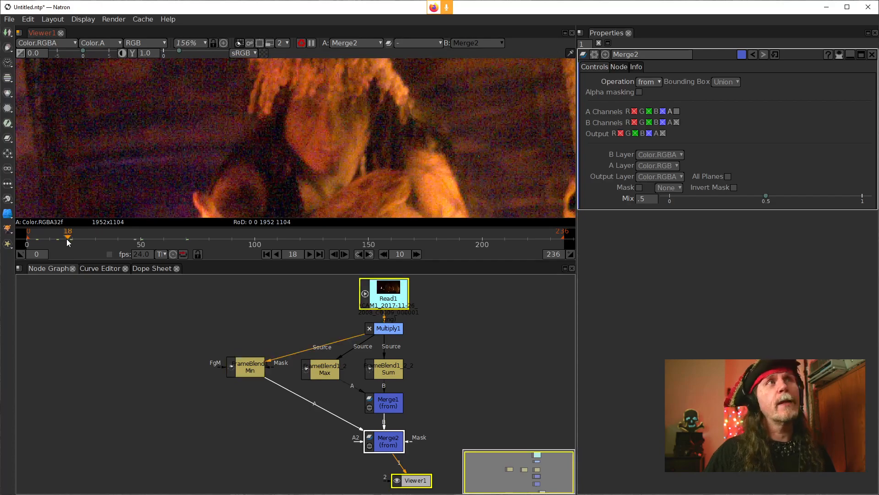
{"action": "scroll", "coordinate": [194, 178], "scroll_direction": "up", "scroll_amount": 1}
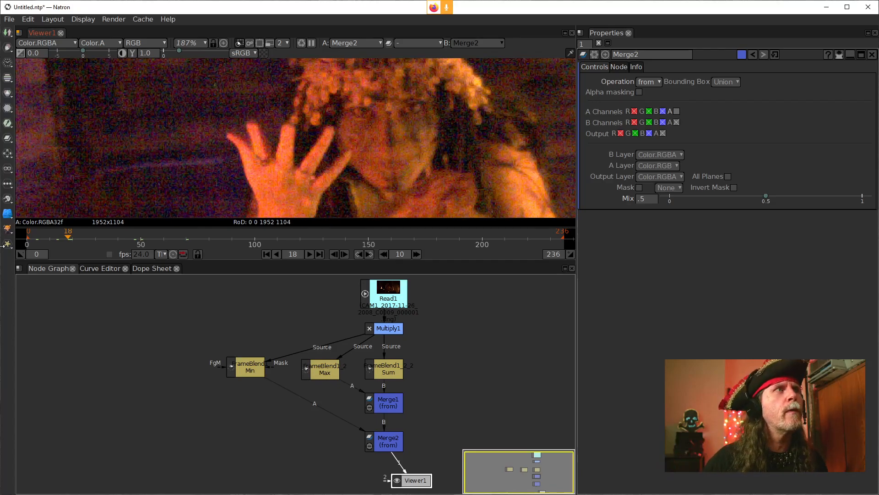
{"action": "left_click", "coordinate": [48, 239]}
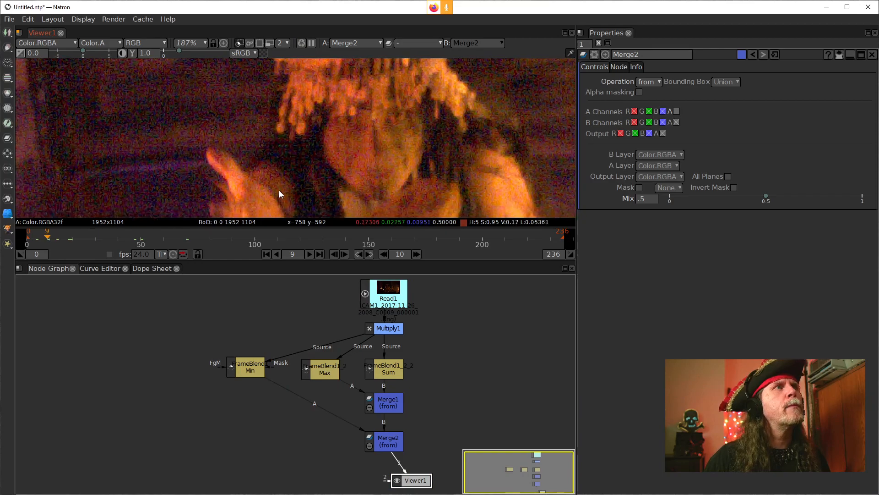
{"action": "left_click_drag", "start_coordinate": [315, 180], "coordinate": [313, 145]}
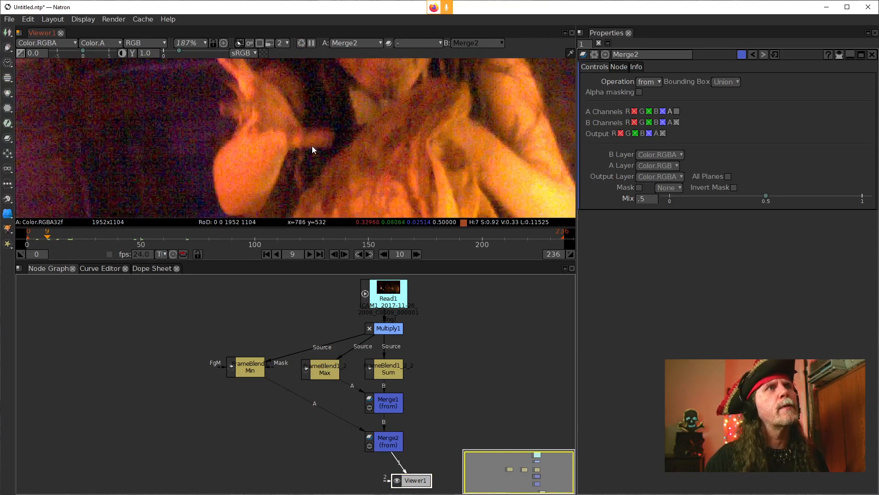
Step: Compare Multiply1's output with Merge2's result at frame 9, close up and in a wider view
{"action": "left_click", "coordinate": [386, 328]}
{"action": "key", "text": "1"}
{"action": "left_click_drag", "start_coordinate": [406, 132], "coordinate": [379, 162]}
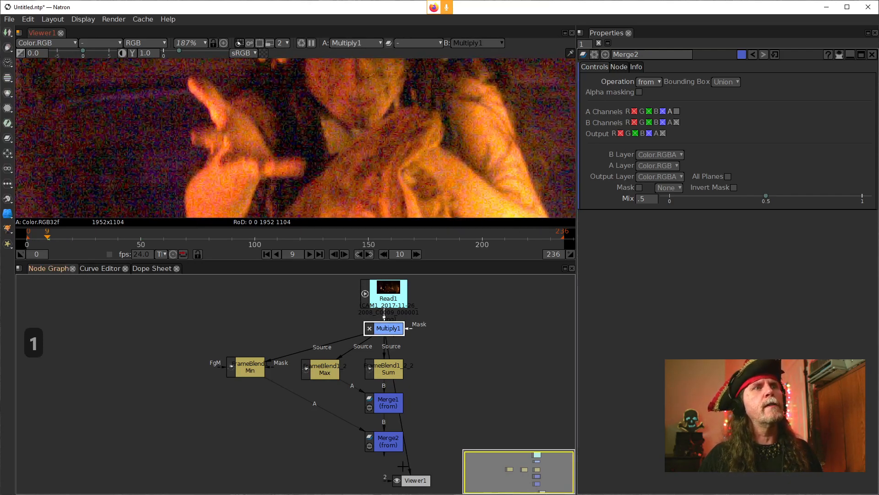
{"action": "left_click", "coordinate": [389, 442]}
{"action": "key", "text": "1"}
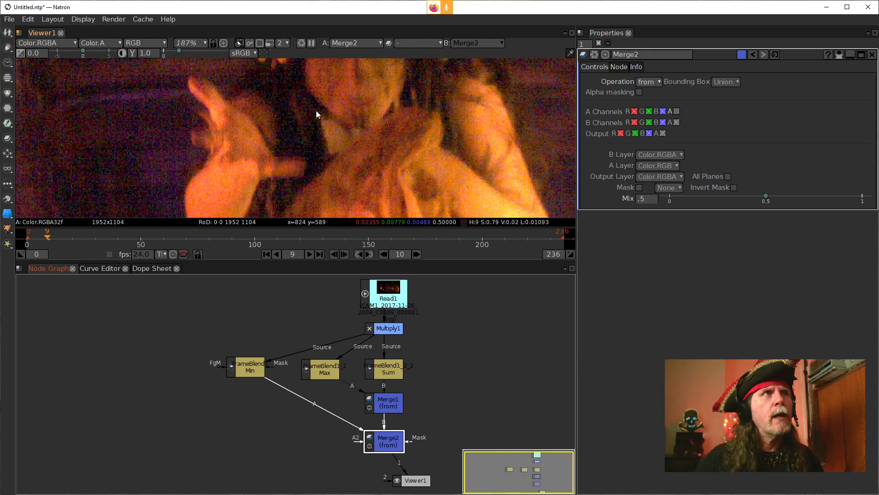
{"action": "scroll", "coordinate": [374, 143], "scroll_direction": "down", "scroll_amount": 2}
{"action": "left_click_drag", "start_coordinate": [415, 157], "coordinate": [302, 176]}
{"action": "scroll", "coordinate": [300, 173], "scroll_direction": "down", "scroll_amount": 1}
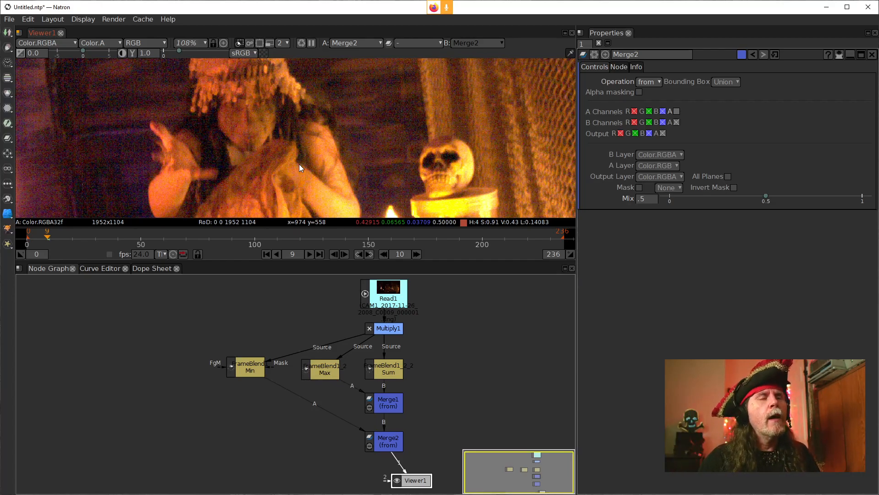
Step: Insert a Dot below Multiply1 feeding the three FrameBlends and place Merge2 closer beneath Merge1
{"action": "left_click", "coordinate": [388, 328]}
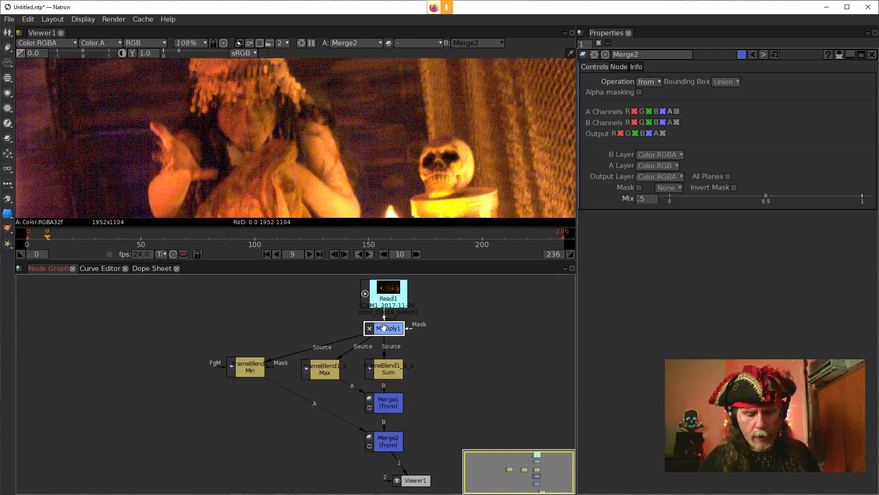
{"action": "key", "text": "period"}
{"action": "left_click_drag", "start_coordinate": [456, 398], "coordinate": [452, 351]}
{"action": "left_click", "coordinate": [386, 393]}
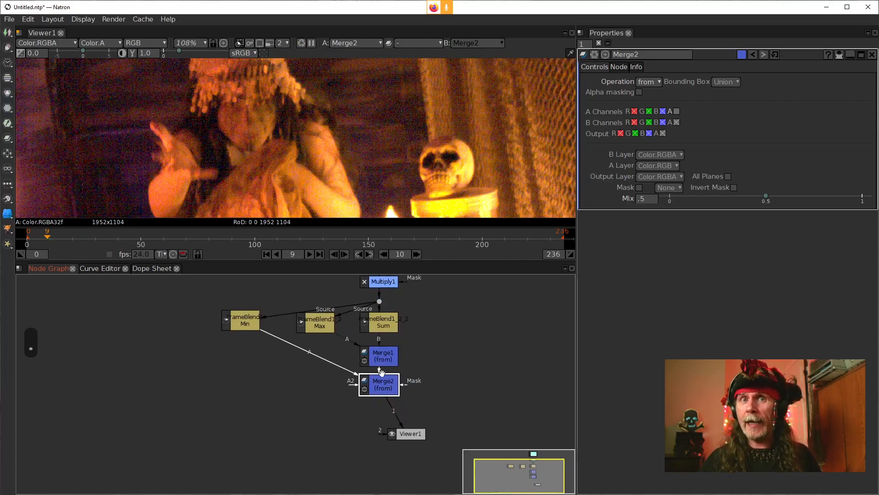
{"action": "left_click", "coordinate": [493, 385]}
Step: Duplicate the Dot, the three FrameBlends and both Merge nodes, and place the copy clear of the original group
{"action": "left_click_drag", "start_coordinate": [208, 284], "coordinate": [472, 413]}
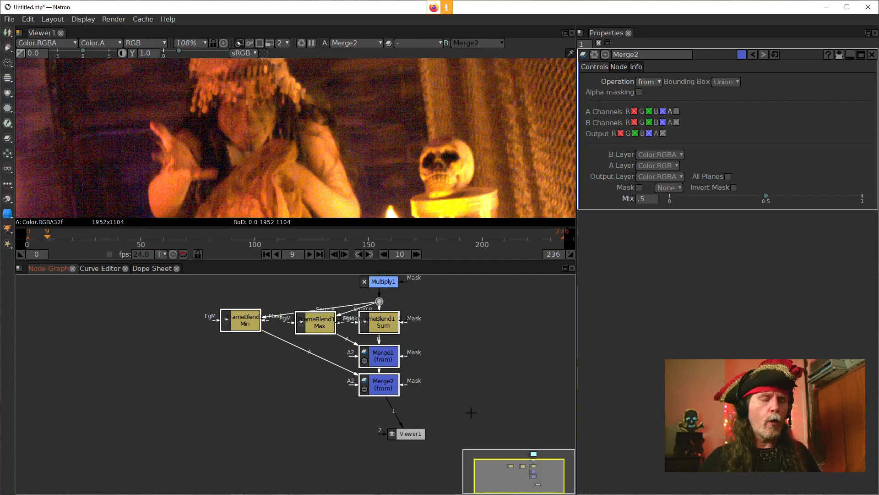
{"action": "key", "text": "alt+c"}
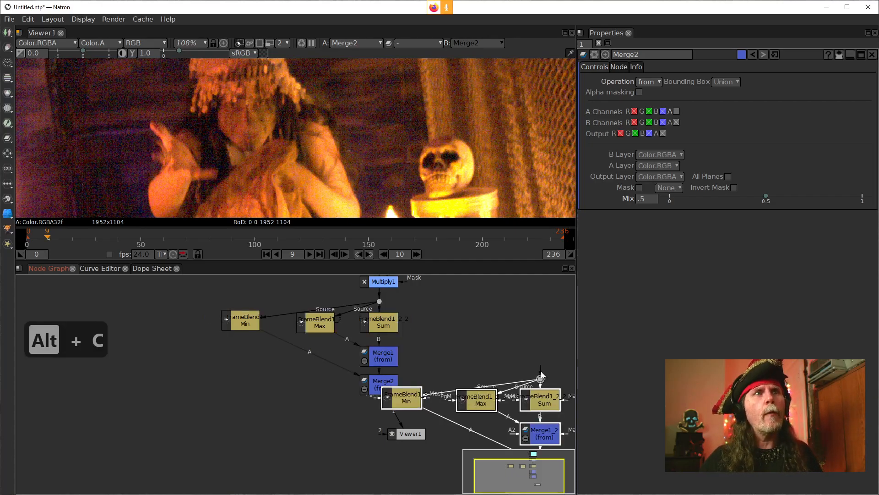
{"action": "left_click_drag", "start_coordinate": [534, 405], "coordinate": [561, 399]}
{"action": "left_click_drag", "start_coordinate": [551, 335], "coordinate": [310, 299]}
{"action": "left_click_drag", "start_coordinate": [396, 377], "coordinate": [497, 393]}
Step: Connect the duplicated Dot to Merge2 and Viewer1 to Merge2_2, place the viewer below the copy, and inspect the result
{"action": "mouse_move", "coordinate": [427, 344]}
{"action": "left_mouse_down"}
{"action": "mouse_move", "coordinate": [160, 368]}
{"action": "mouse_move", "coordinate": [138, 351]}
{"action": "left_mouse_up"}
{"action": "left_click_drag", "start_coordinate": [163, 393], "coordinate": [412, 436]}
{"action": "left_click_drag", "start_coordinate": [174, 410], "coordinate": [232, 431]}
{"action": "left_click", "coordinate": [166, 399]}
{"action": "left_click_drag", "start_coordinate": [166, 398], "coordinate": [341, 465]}
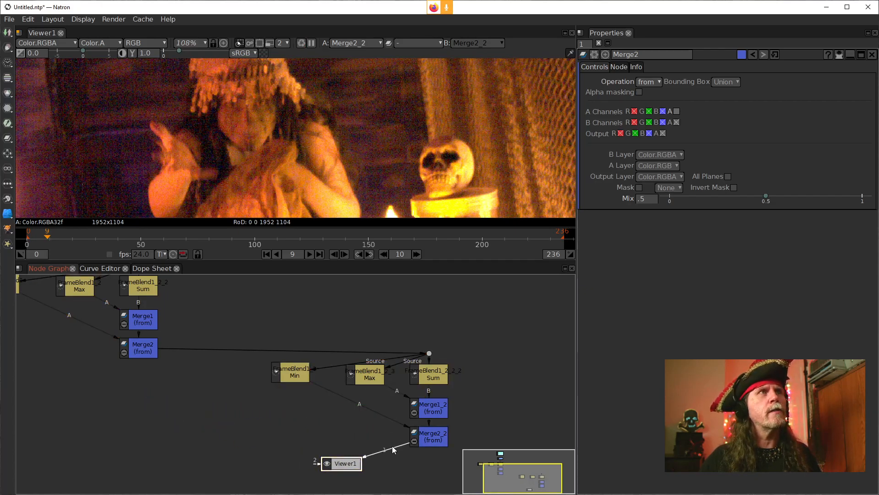
{"action": "left_click_drag", "start_coordinate": [236, 121], "coordinate": [281, 125]}
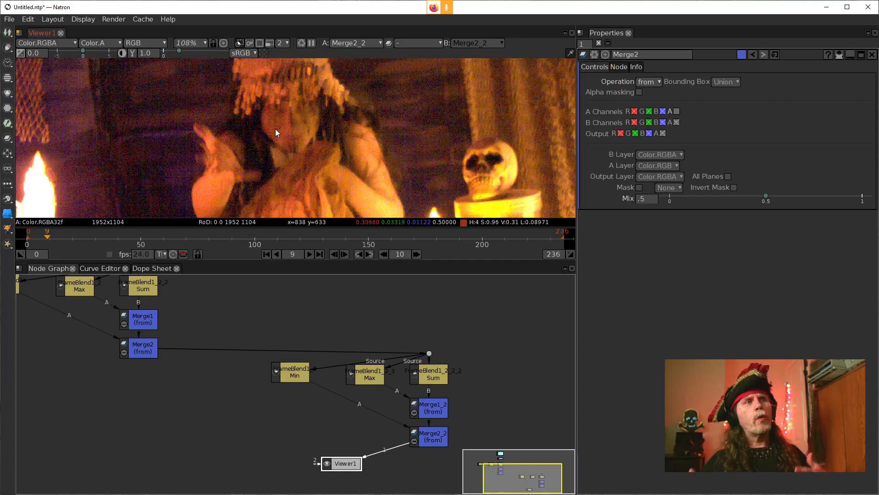
Step: Compare Merge2's first-pass output with Merge2_2's second-pass output in the viewer at frame 9
{"action": "left_click_drag", "start_coordinate": [96, 290], "coordinate": [232, 330]}
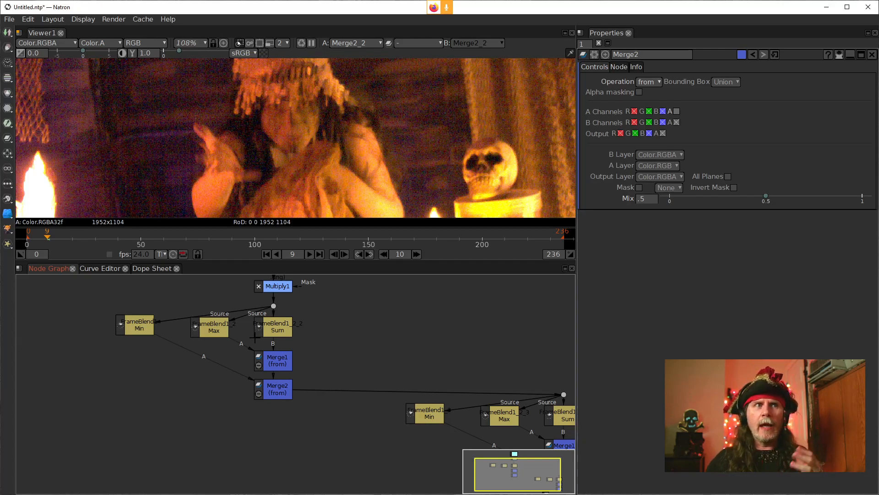
{"action": "left_click_drag", "start_coordinate": [383, 427], "coordinate": [260, 390]}
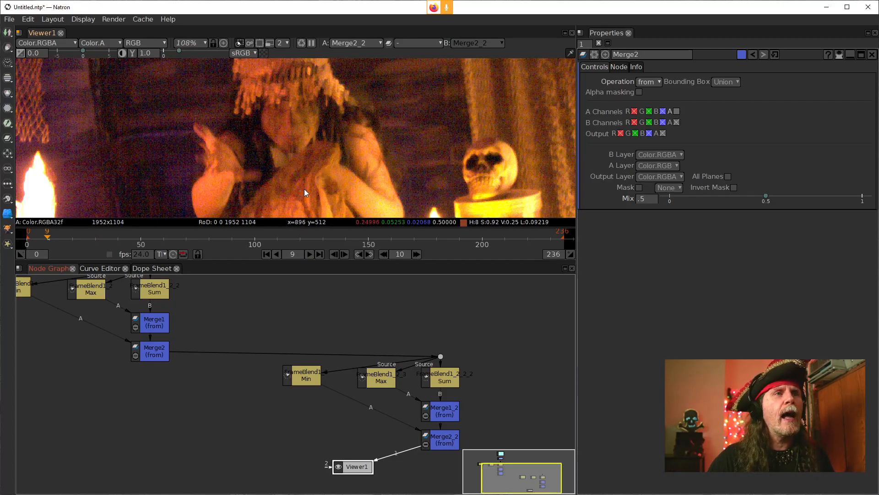
{"action": "left_click_drag", "start_coordinate": [315, 157], "coordinate": [357, 179]}
{"action": "scroll", "coordinate": [230, 324], "scroll_direction": "up", "scroll_amount": 1}
{"action": "left_click_drag", "start_coordinate": [231, 325], "coordinate": [244, 369]}
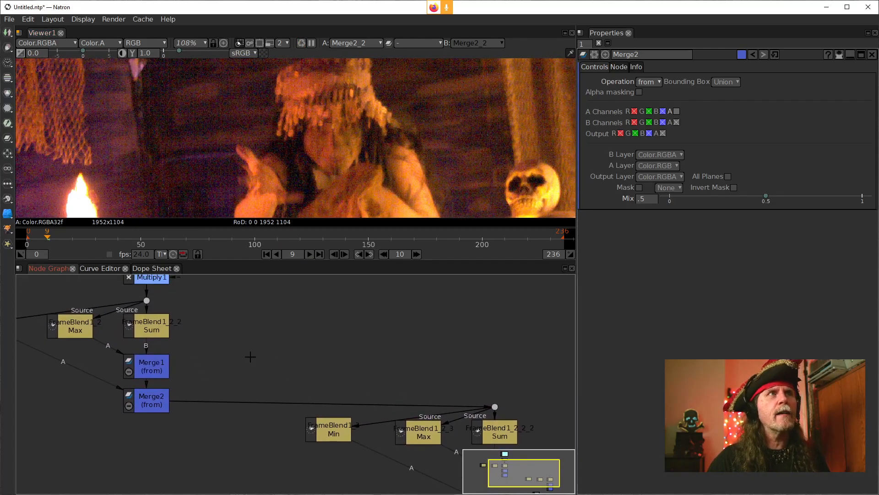
{"action": "scroll", "coordinate": [250, 356], "scroll_direction": "down", "scroll_amount": 2}
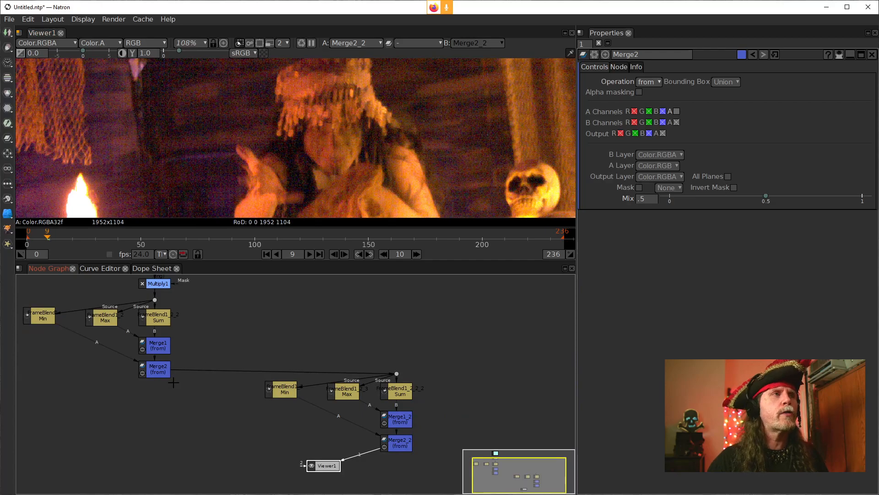
{"action": "left_click", "coordinate": [163, 369]}
{"action": "key", "text": "1"}
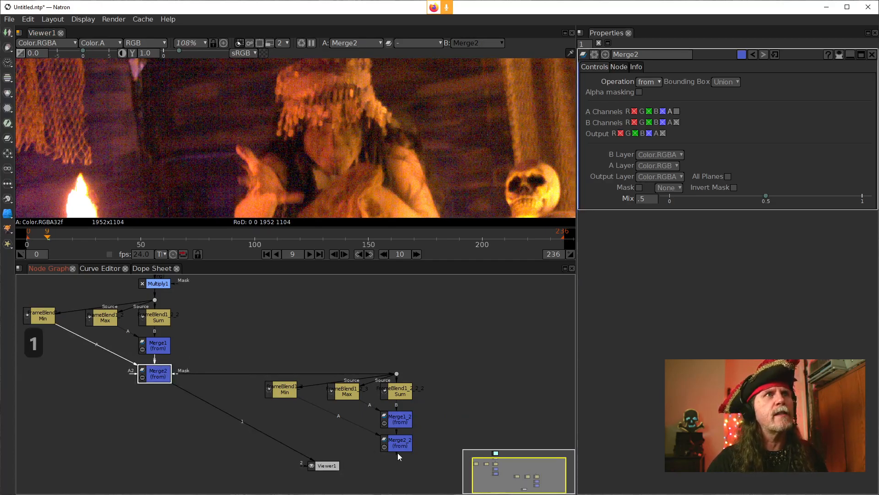
{"action": "left_click", "coordinate": [397, 446]}
{"action": "key", "text": "1"}
Step: Compare Multiply1's unfiltered output with Merge2_2's second-pass result in the viewer
{"action": "left_click_drag", "start_coordinate": [290, 296], "coordinate": [302, 346]}
{"action": "left_click", "coordinate": [172, 331]}
{"action": "key", "text": "1"}
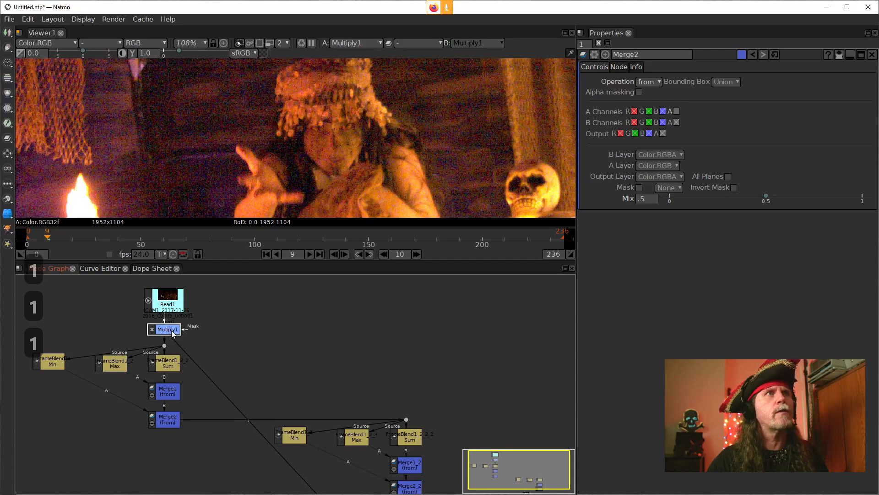
{"action": "left_click", "coordinate": [410, 484]}
{"action": "key", "text": "1"}
Step: Move the duplicated Dot, FrameBlend and Merge group directly beneath Merge2, and place Viewer1 beside Merge2_2
{"action": "left_click_drag", "start_coordinate": [463, 406], "coordinate": [312, 311]}
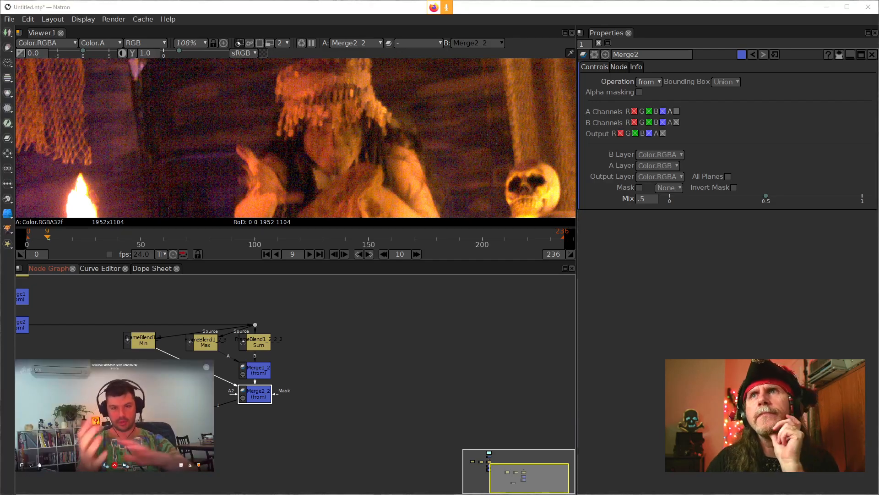
{"action": "left_click_drag", "start_coordinate": [300, 333], "coordinate": [523, 344]}
{"action": "left_click", "coordinate": [326, 311]}
{"action": "left_click_drag", "start_coordinate": [325, 311], "coordinate": [534, 435]}
{"action": "left_click_drag", "start_coordinate": [485, 404], "coordinate": [243, 432]}
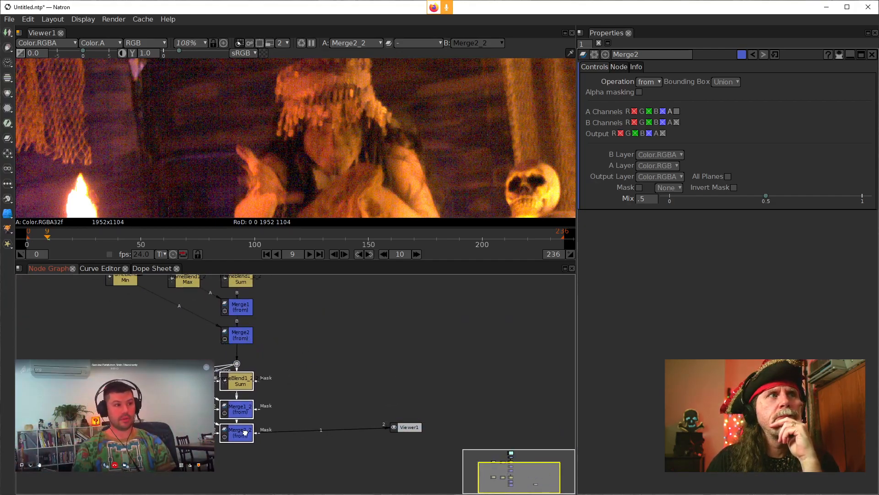
{"action": "left_click_drag", "start_coordinate": [414, 429], "coordinate": [407, 434]}
Step: Examine the complete two-pass node chain from Read1 through Merge2_2 to Viewer1
{"action": "scroll", "coordinate": [349, 344], "scroll_direction": "down", "scroll_amount": 3}
{"action": "left_click_drag", "start_coordinate": [318, 316], "coordinate": [436, 380]}
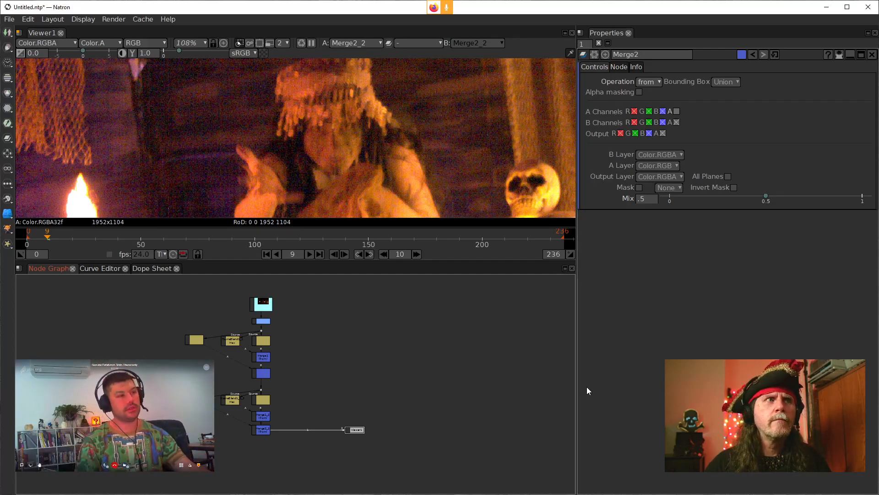
{"action": "left_click_drag", "start_coordinate": [350, 418], "coordinate": [359, 429]}
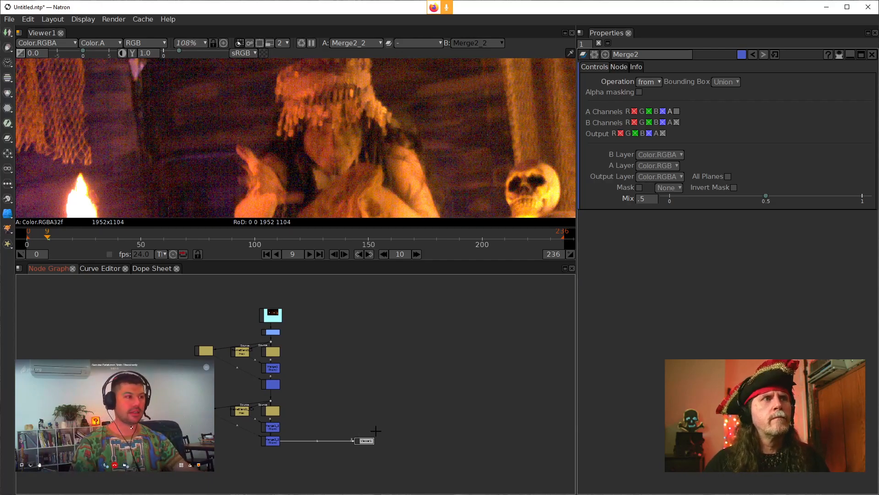
{"action": "scroll", "coordinate": [350, 377], "scroll_direction": "up", "scroll_amount": 1}
{"action": "scroll", "coordinate": [374, 402], "scroll_direction": "up", "scroll_amount": 2}
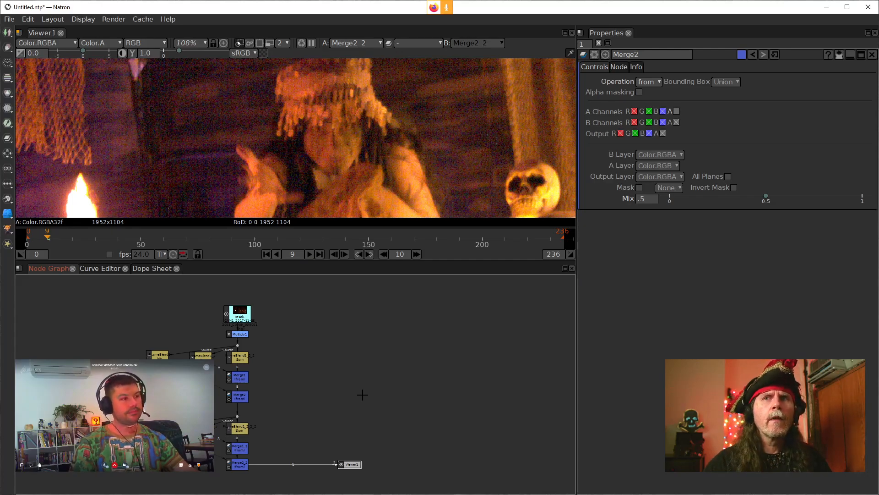
{"action": "left_click_drag", "start_coordinate": [383, 384], "coordinate": [520, 370]}
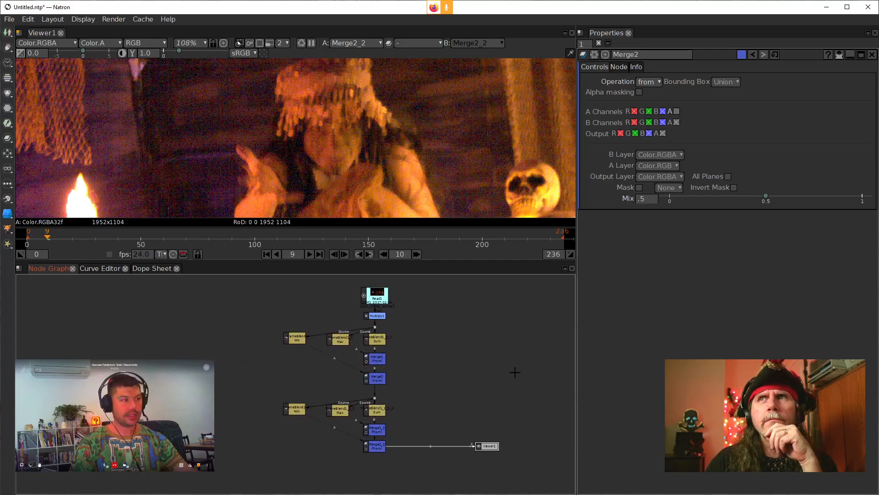
{"action": "left_click", "coordinate": [469, 350]}
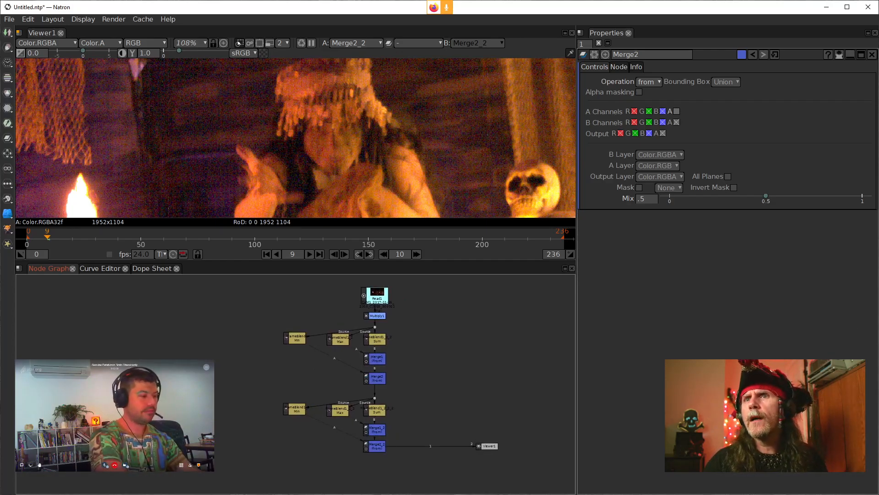
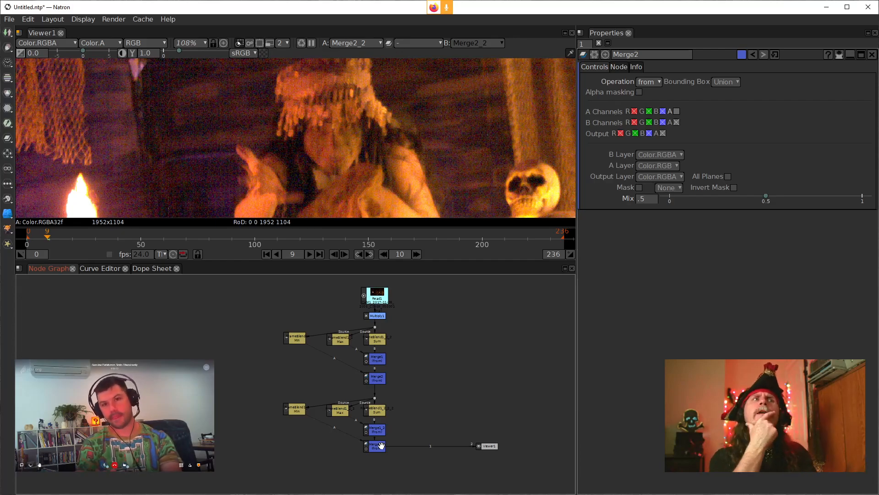
Step: Connect Viewer1 to Multiply1, insert a Dot on that connection and place it level with Multiply1, off to its right
{"action": "left_click_drag", "start_coordinate": [420, 446], "coordinate": [378, 316]}
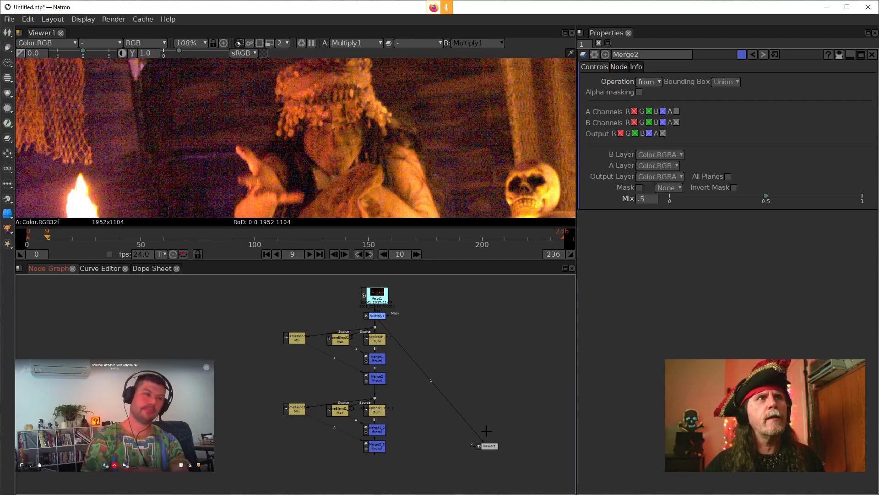
{"action": "left_click", "coordinate": [430, 382], "text": "ctrl"}
{"action": "left_click_drag", "start_coordinate": [430, 383], "coordinate": [462, 320]}
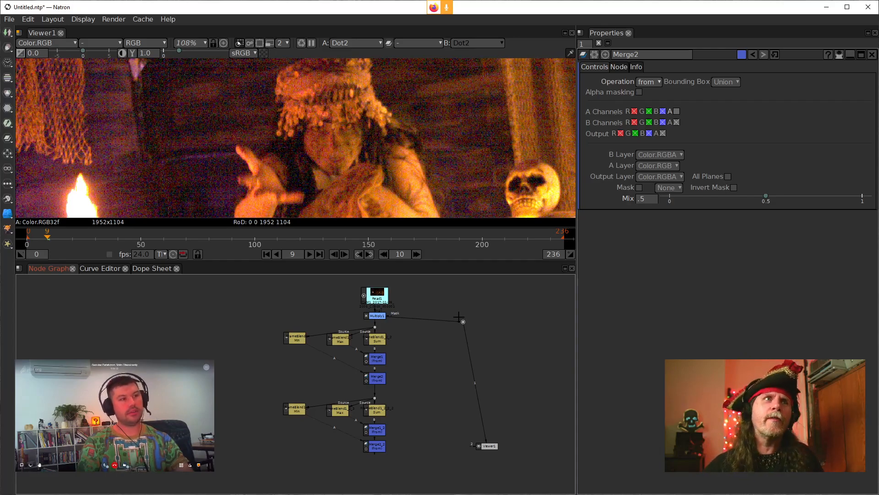
{"action": "left_click_drag", "start_coordinate": [463, 322], "coordinate": [460, 316]}
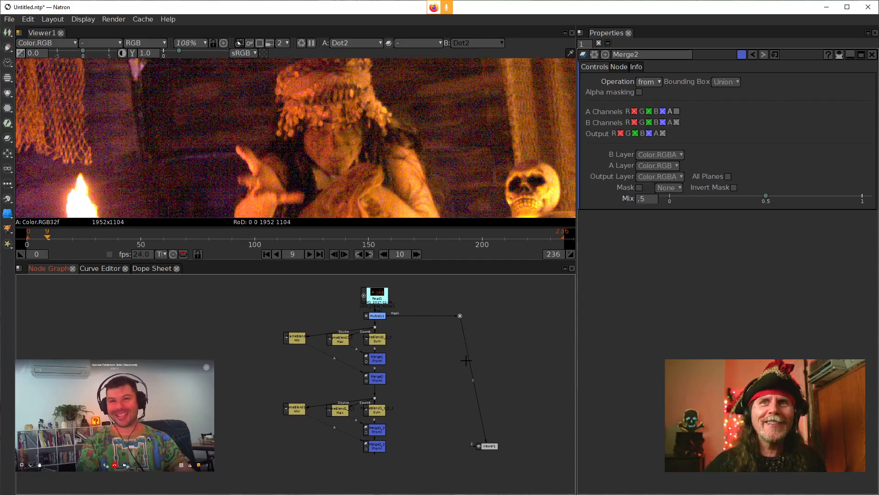
{"action": "left_click_drag", "start_coordinate": [465, 369], "coordinate": [472, 411]}
{"action": "scroll", "coordinate": [468, 357], "scroll_direction": "up", "scroll_amount": 2}
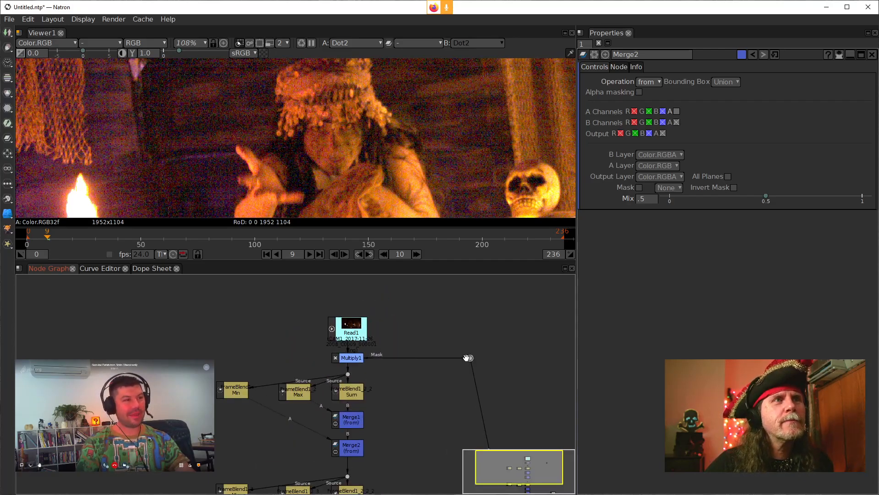
{"action": "left_click_drag", "start_coordinate": [468, 357], "coordinate": [432, 357]}
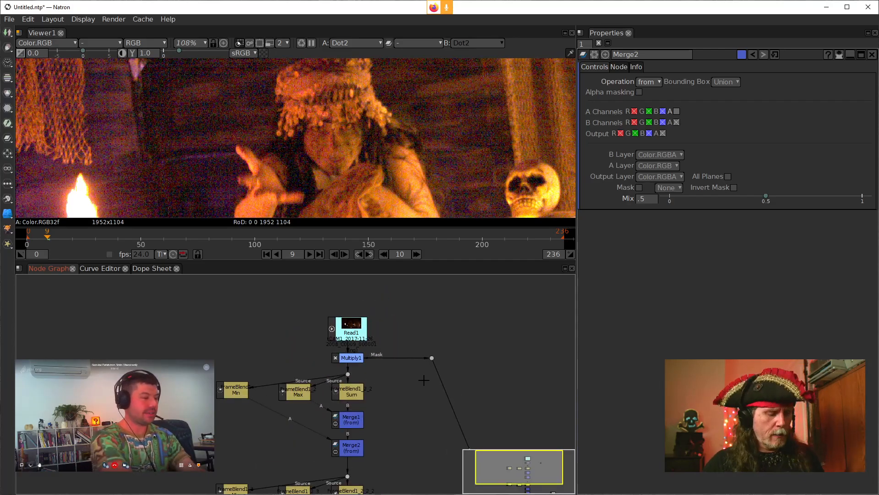
{"action": "key", "text": "Tab"}
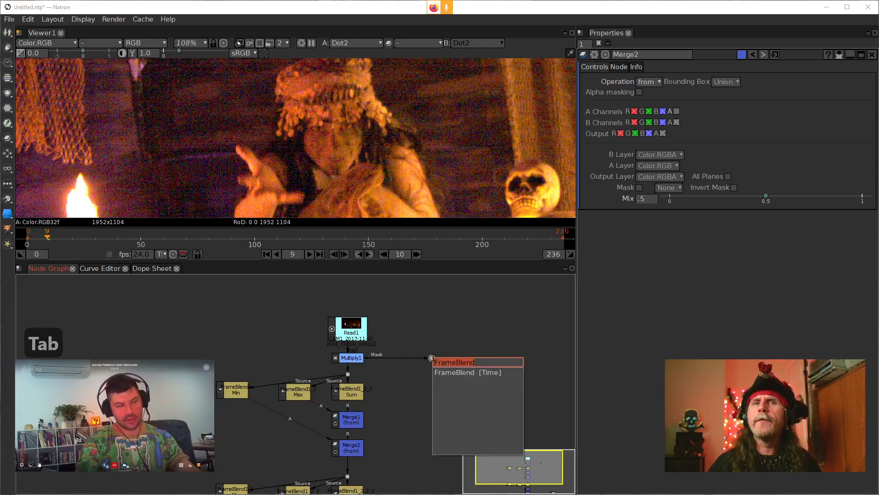
{"action": "type", "text": "matri"}
{"action": "key", "text": "Escape"}
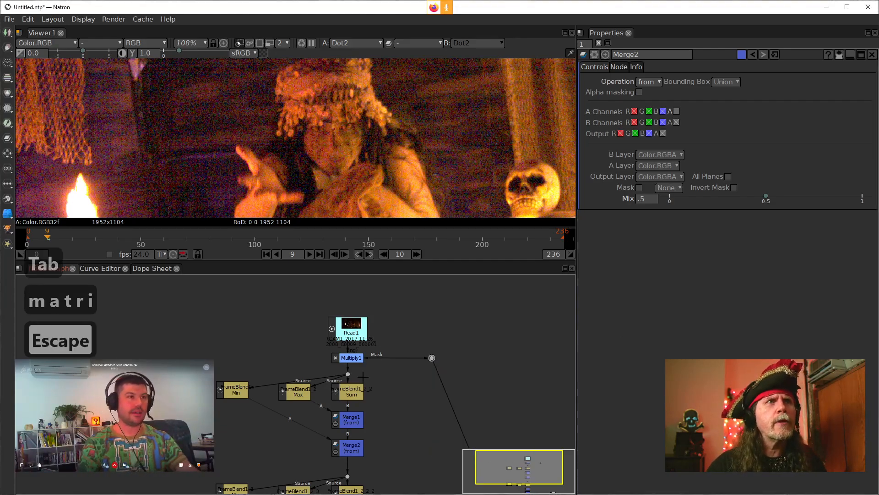
Step: Add a Matrix3x3 filter node between the new Dot and Viewer1
{"action": "right_click", "coordinate": [474, 354]}
{"action": "mouse_move", "coordinate": [545, 306]}
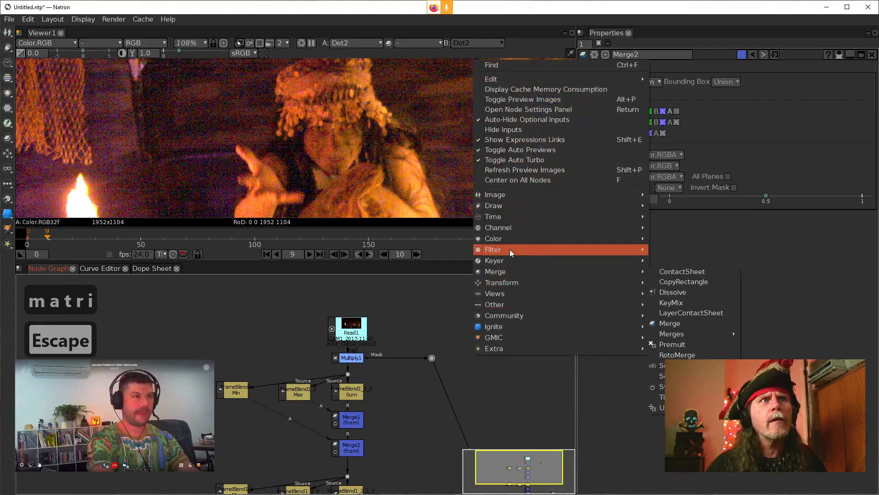
{"action": "mouse_move", "coordinate": [508, 249]}
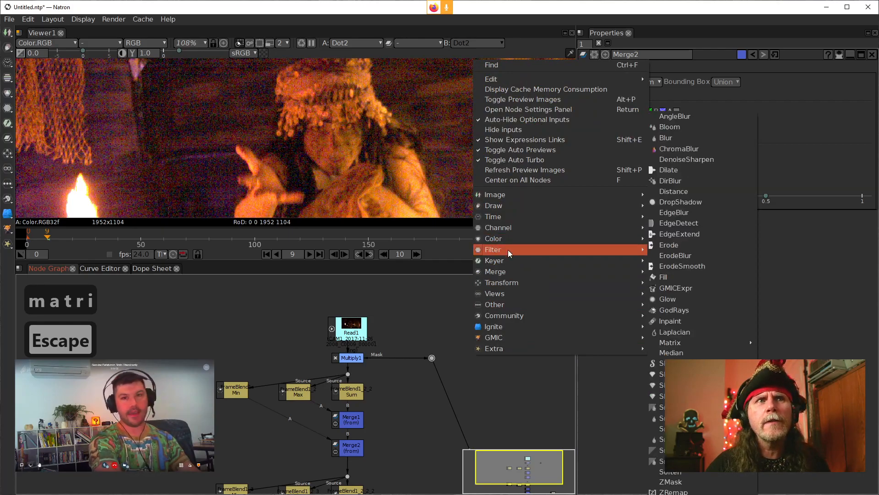
{"action": "mouse_move", "coordinate": [672, 348]}
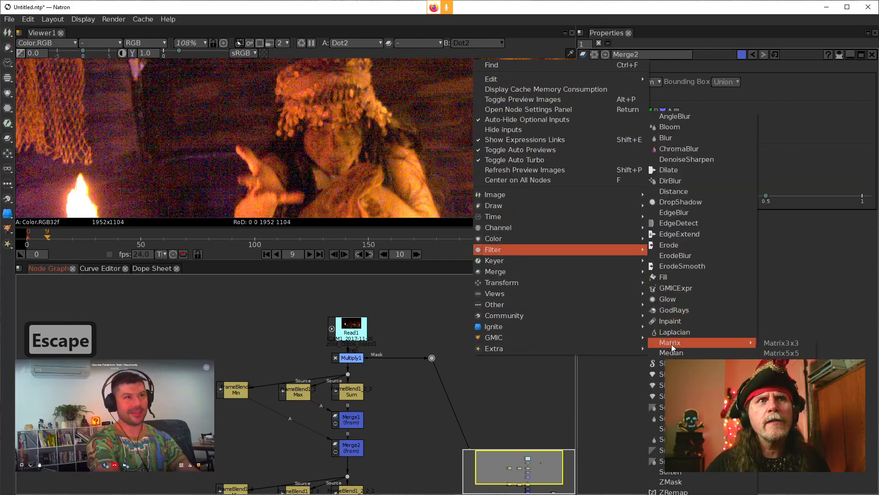
{"action": "left_click", "coordinate": [804, 346]}
{"action": "left_click_drag", "start_coordinate": [513, 415], "coordinate": [476, 362]}
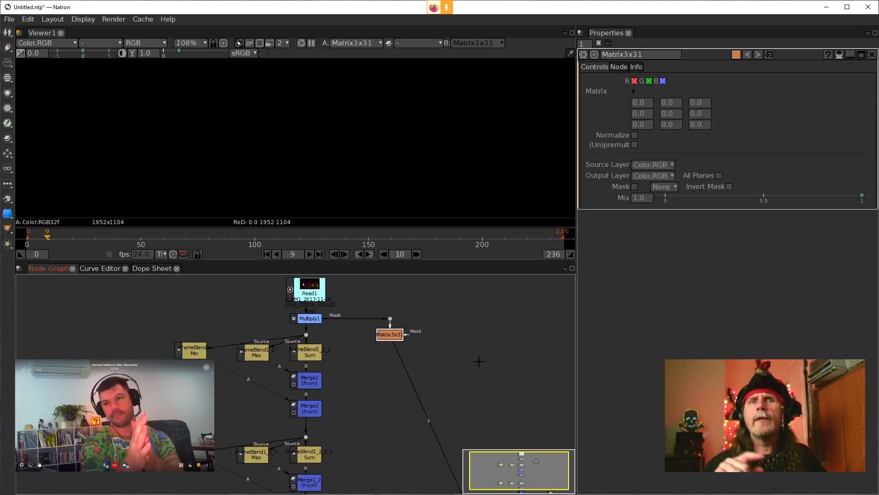
Step: Set all three coefficients in the first column of the Matrix3x3 node to -1
{"action": "left_click", "coordinate": [675, 114]}
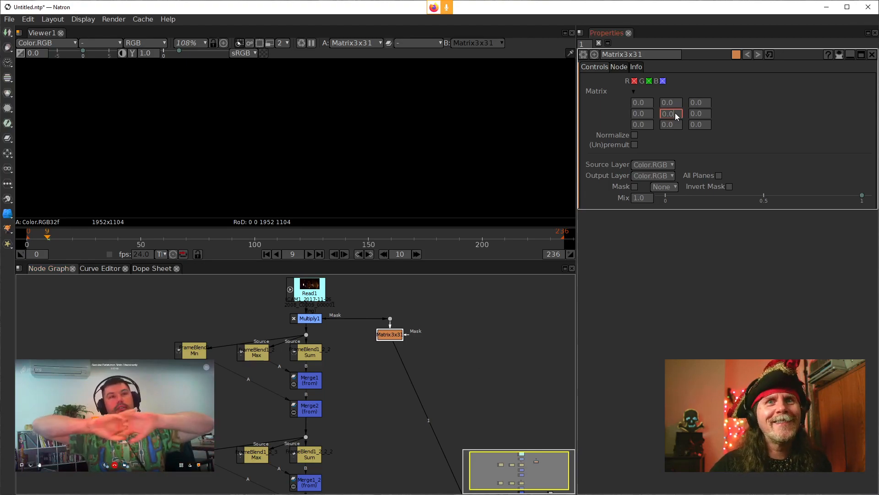
{"action": "left_click", "coordinate": [649, 101]}
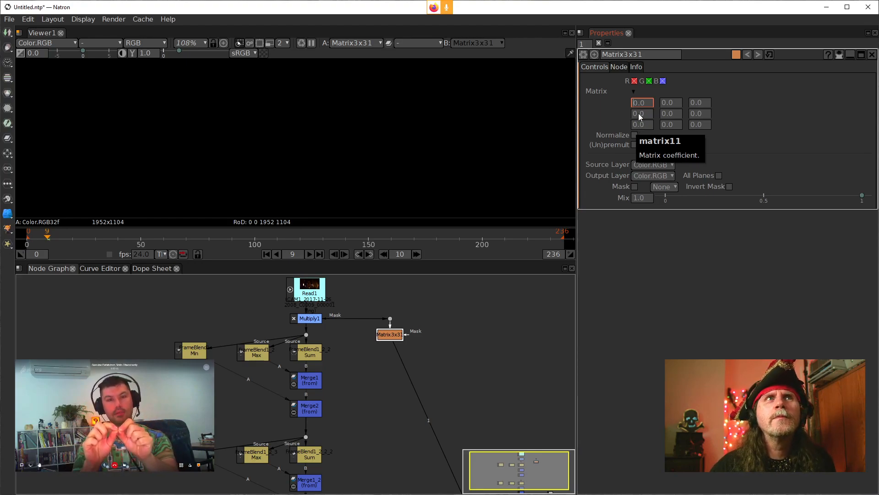
{"action": "type", "text": "-1"}
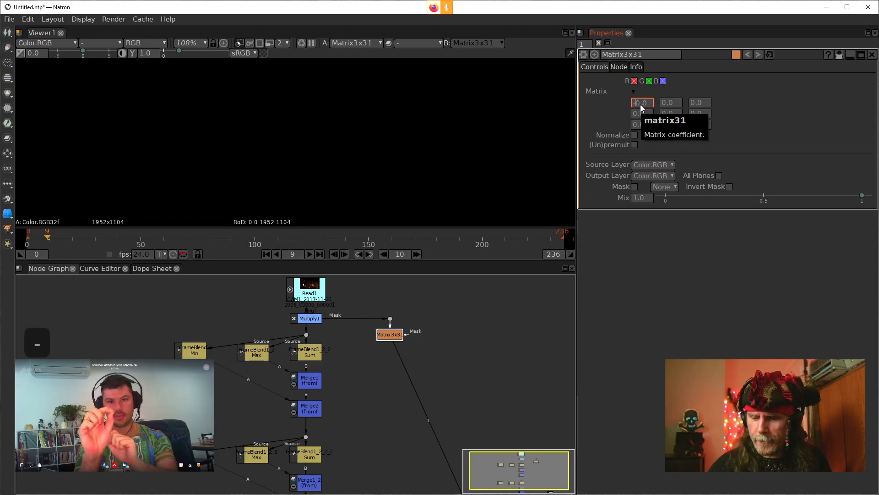
{"action": "key", "text": "Delete"}
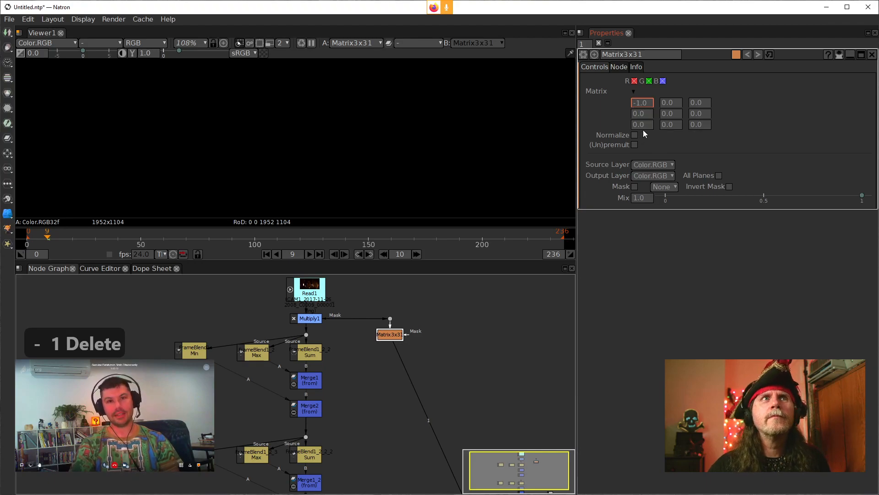
{"action": "left_click", "coordinate": [637, 113]}
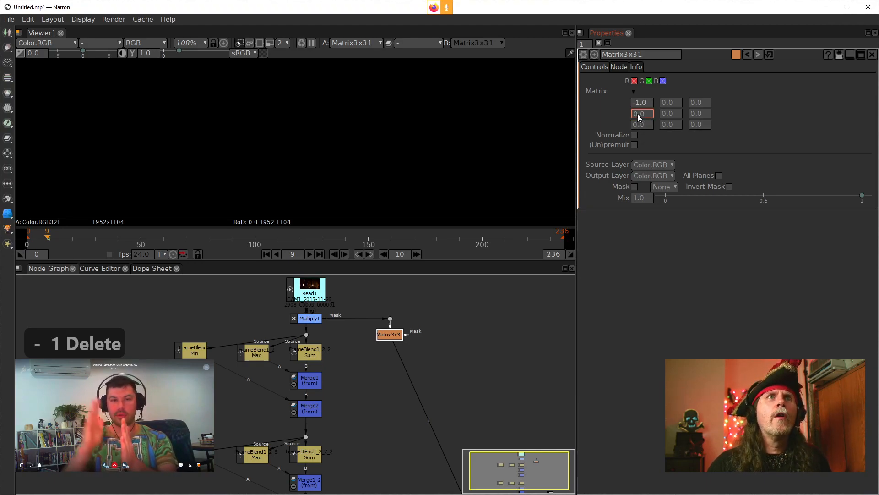
{"action": "type", "text": "-1"}
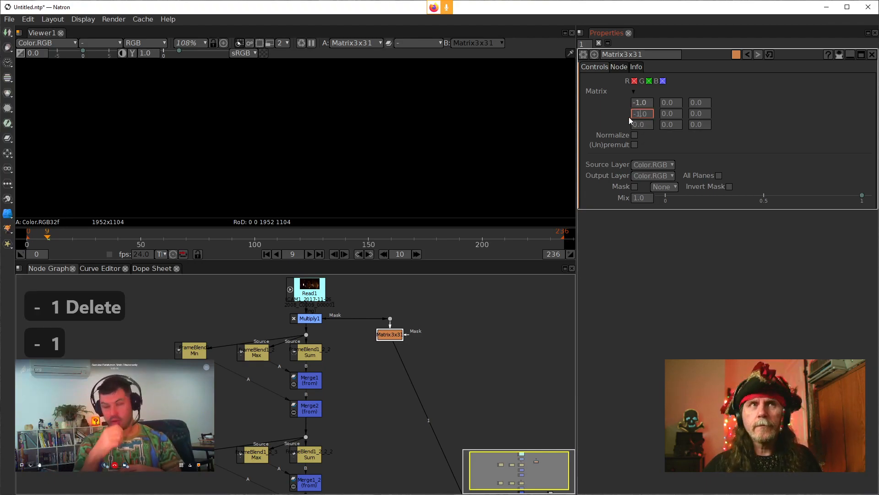
{"action": "left_click", "coordinate": [633, 124]}
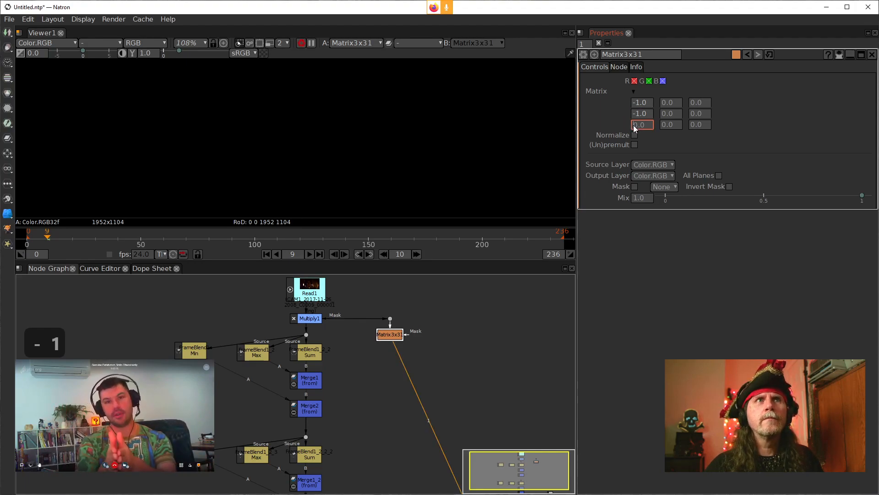
{"action": "type", "text": "-1"}
Step: Set the matrix's centre coefficient to 8 and the coefficients directly above and below it to -1
{"action": "left_click", "coordinate": [661, 114]}
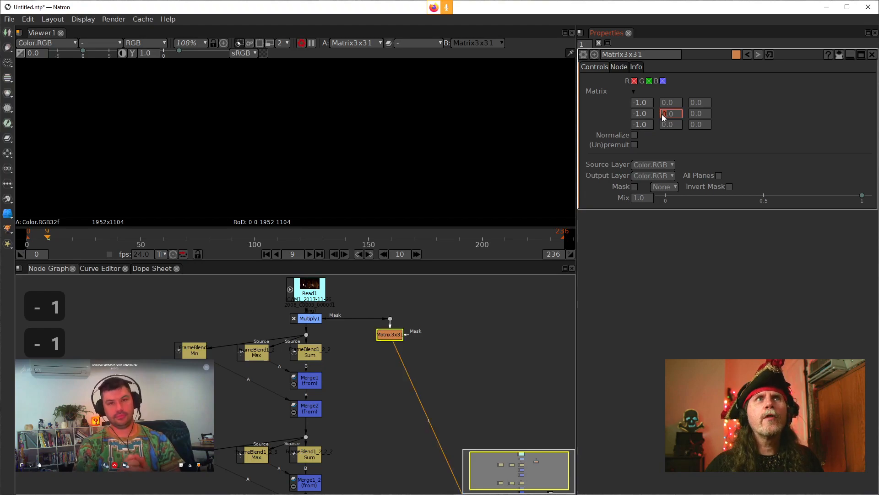
{"action": "type", "text": "8"}
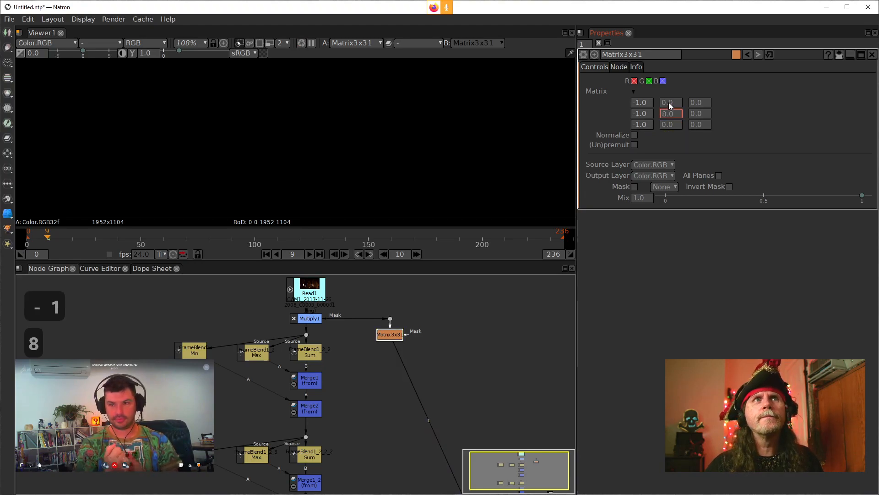
{"action": "left_click", "coordinate": [665, 101]}
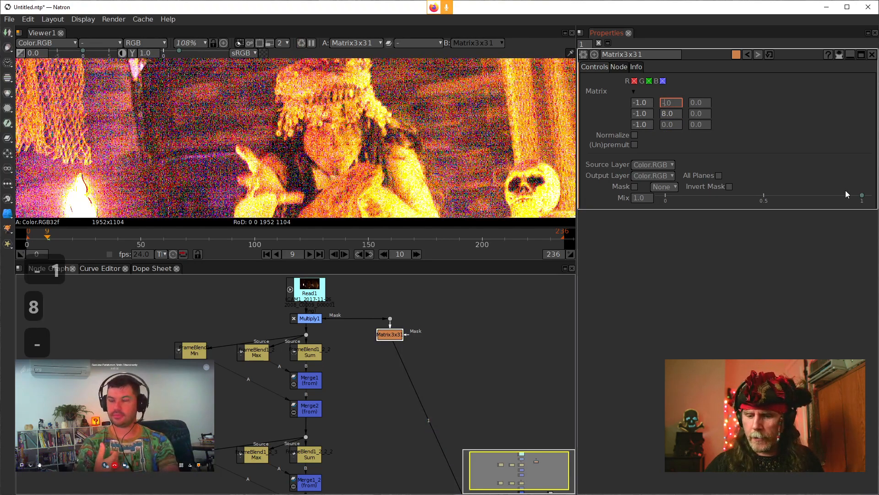
{"action": "type", "text": "-1"}
{"action": "left_click", "coordinate": [664, 125]}
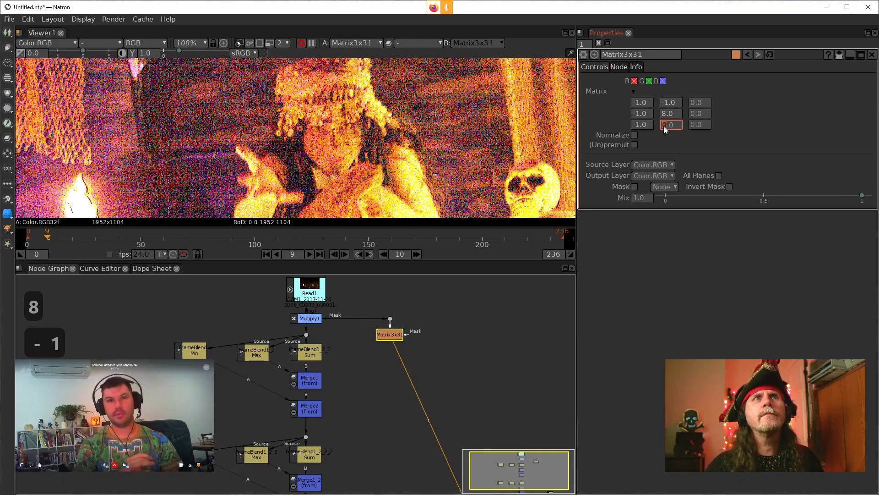
{"action": "type", "text": "-1"}
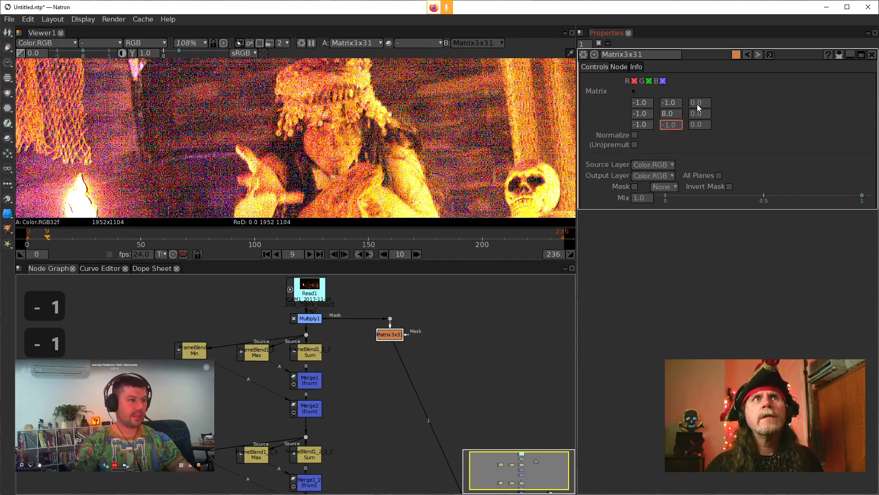
Step: Set all three coefficients in the third column of the Matrix3x3 node to -1
{"action": "left_click", "coordinate": [694, 103]}
{"action": "type", "text": "-1"}
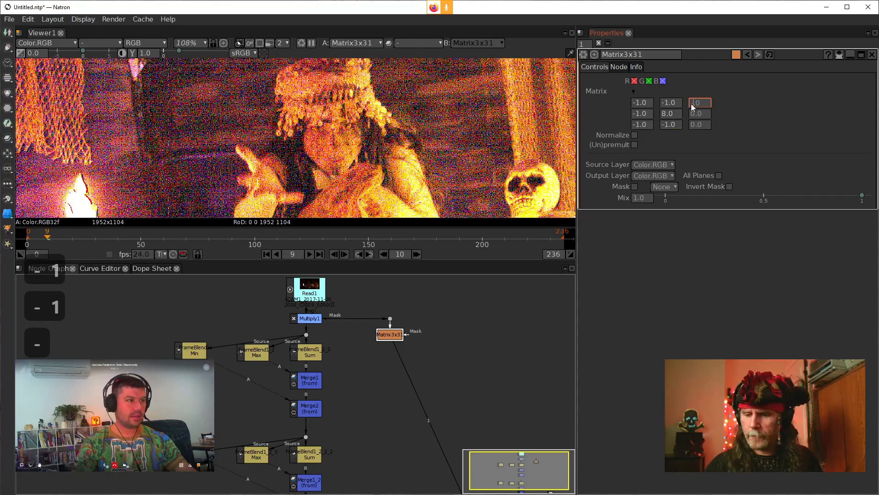
{"action": "left_click", "coordinate": [694, 113]}
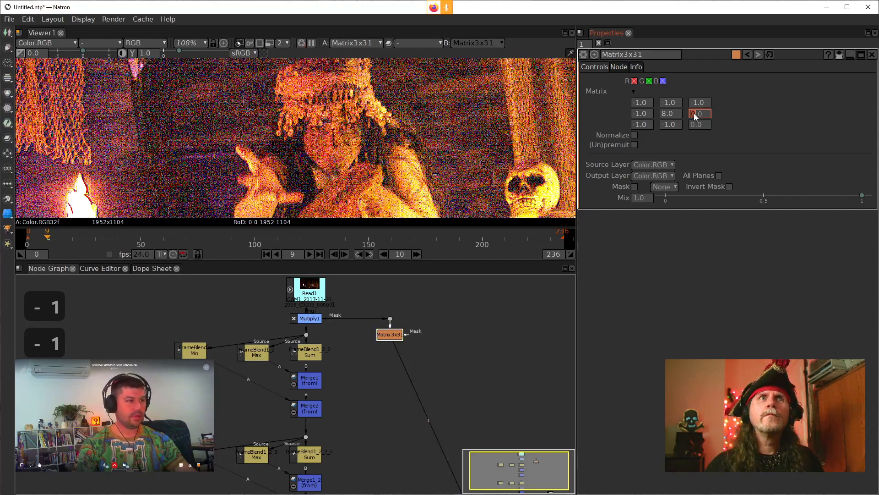
{"action": "type", "text": "-1"}
{"action": "left_click", "coordinate": [693, 125]}
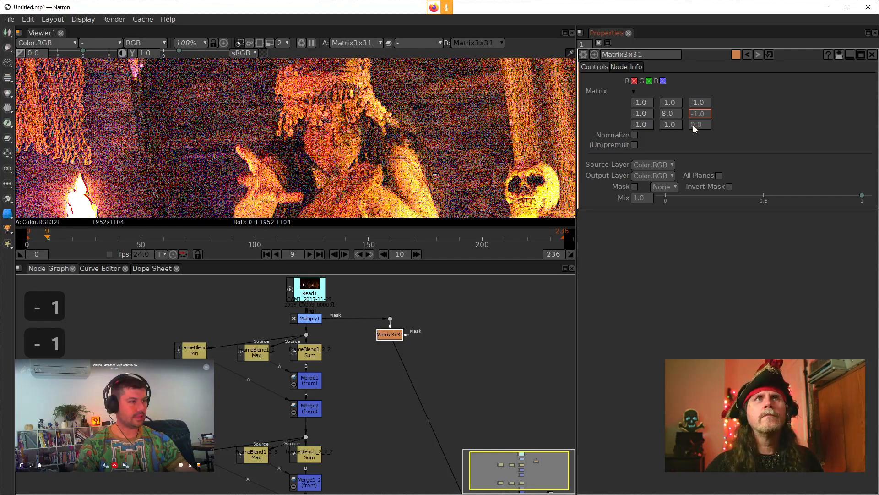
{"action": "type", "text": "-1"}
{"action": "key", "text": "Return"}
Step: Move the Matrix3x3 node farther right of its source Dot to clear space in the node graph
{"action": "left_click", "coordinate": [532, 299]}
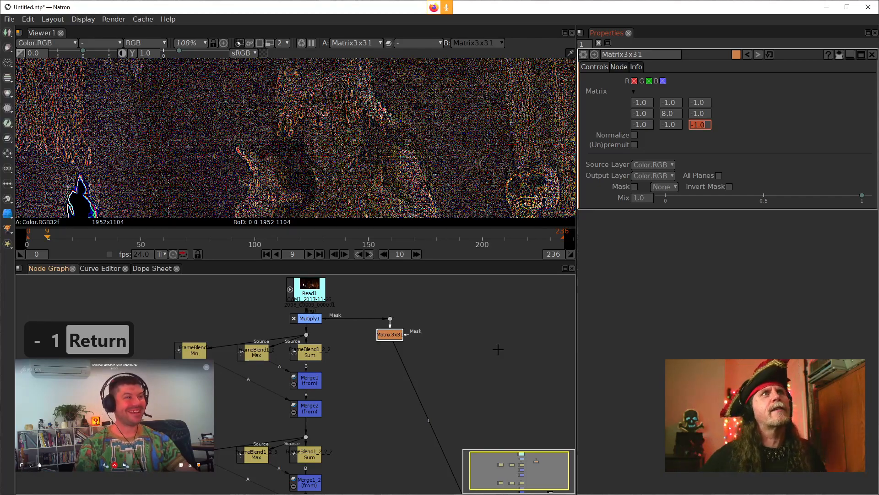
{"action": "scroll", "coordinate": [369, 166], "scroll_direction": "up", "scroll_amount": 5}
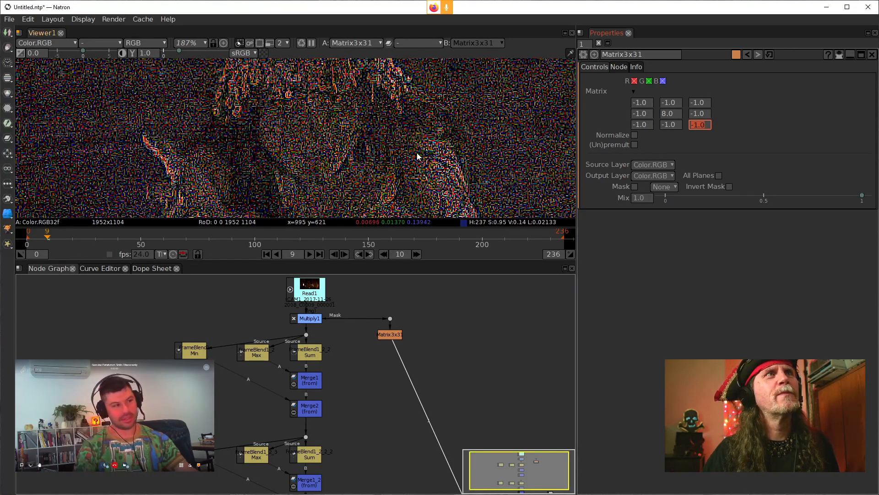
{"action": "left_click_drag", "start_coordinate": [389, 338], "coordinate": [389, 347]}
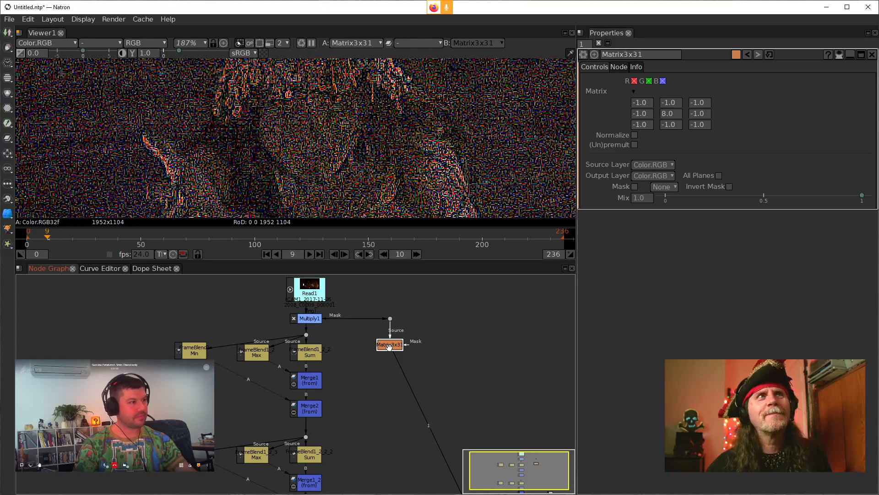
{"action": "left_click_drag", "start_coordinate": [388, 344], "coordinate": [404, 348]}
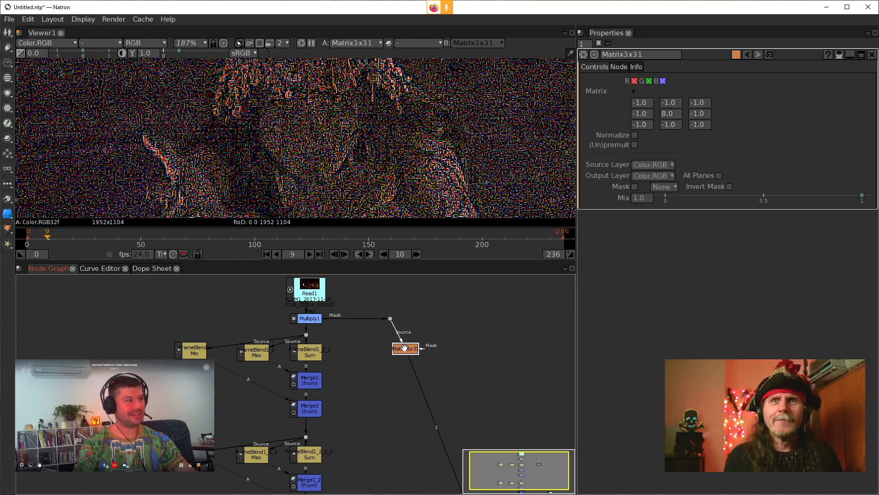
{"action": "left_click_drag", "start_coordinate": [405, 347], "coordinate": [465, 339]}
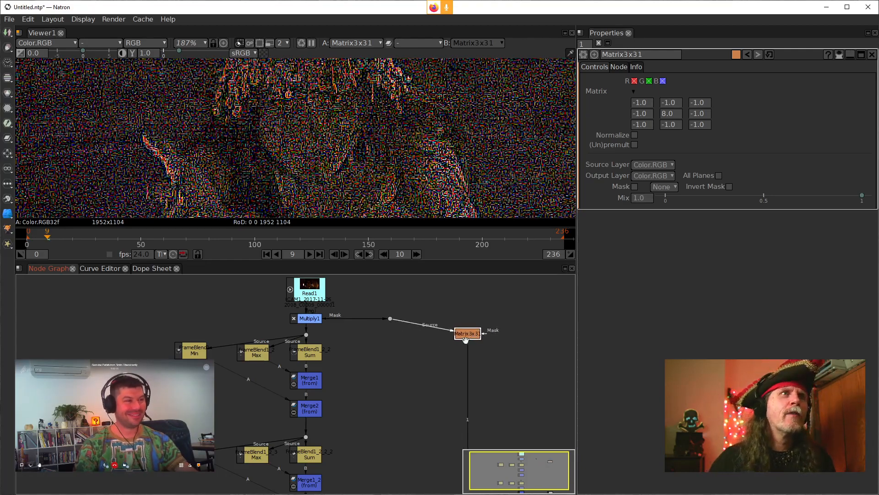
Step: Add an unconnected EdgeDetect node in the empty space between Merge2 and the Matrix3x3 branch
{"action": "left_click", "coordinate": [391, 399]}
{"action": "key", "text": "Tab"}
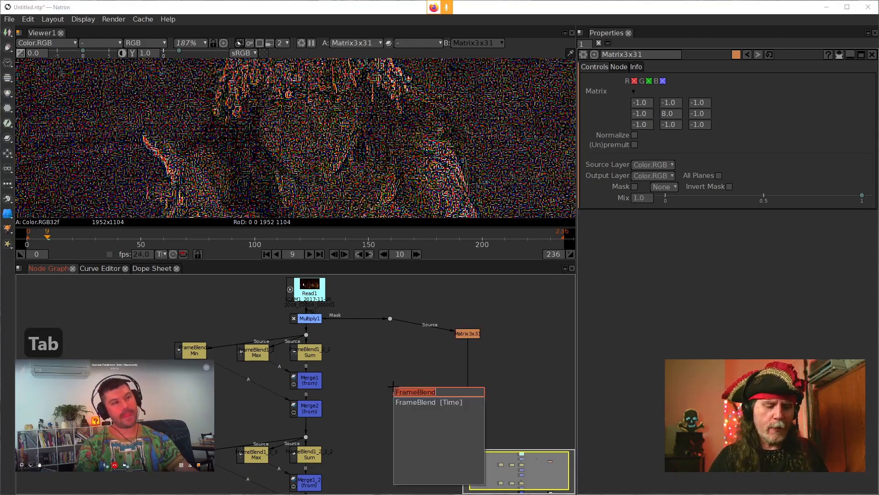
{"action": "type", "text": "edv"}
{"action": "key", "text": "BackSpace"}
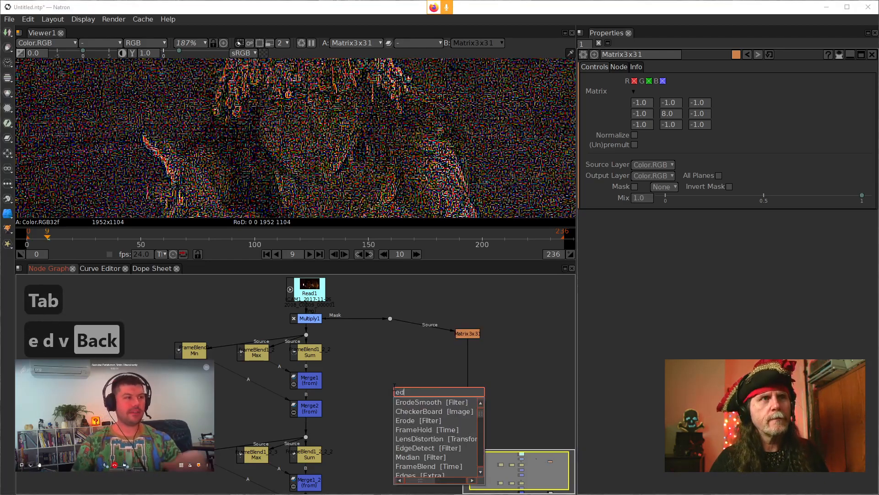
{"action": "key", "text": "Down"}
{"action": "key", "text": "Down"}
{"action": "key", "text": "Down"}
{"action": "key", "text": "Down"}
{"action": "key", "text": "Down"}
{"action": "key", "text": "Down"}
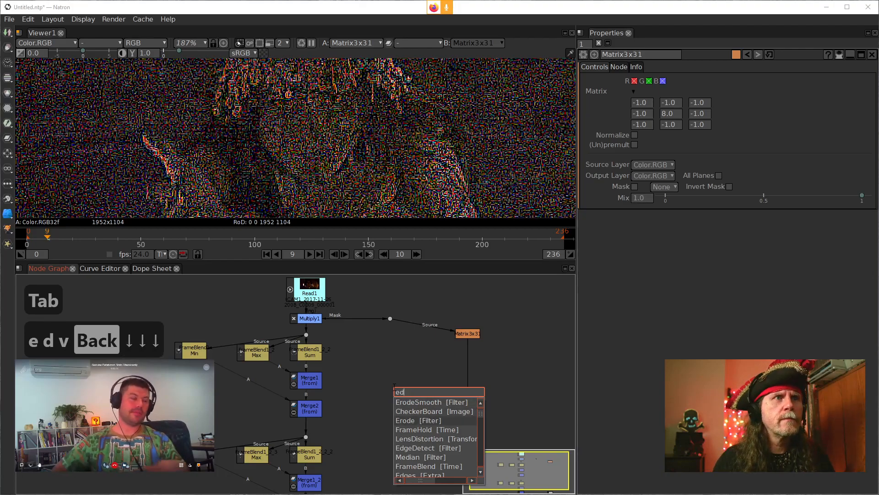
{"action": "key", "text": "Return"}
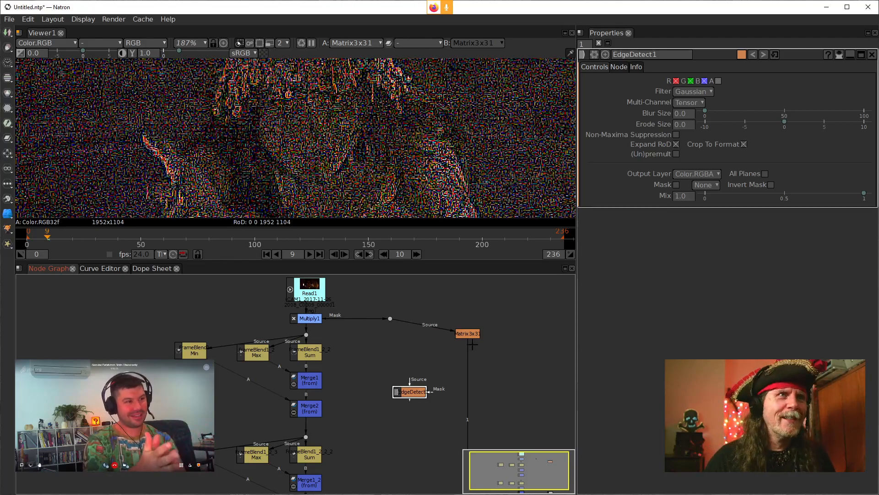
Step: Shift the Matrix3x3 node slightly farther from the Dot and connect EdgeDetect's Source input to that Dot
{"action": "left_click_drag", "start_coordinate": [468, 336], "coordinate": [494, 331]}
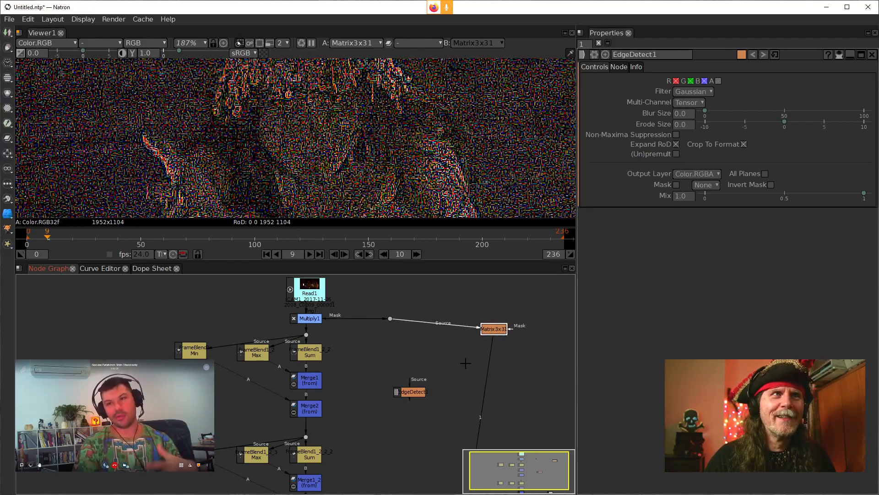
{"action": "left_click_drag", "start_coordinate": [411, 380], "coordinate": [389, 318]}
Step: Insert a Bilateral_GL node directly after the Dot so that it feeds both Matrix3x3 and EdgeDetect
{"action": "left_click", "coordinate": [390, 318]}
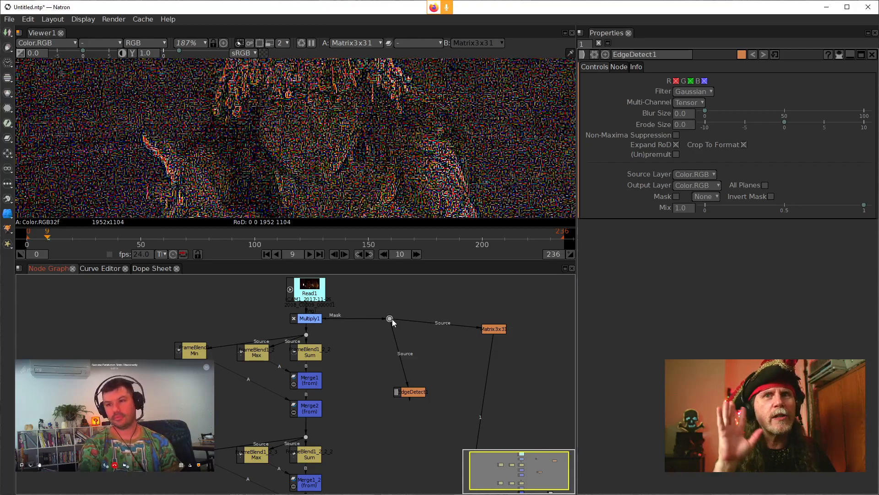
{"action": "key", "text": "Tab"}
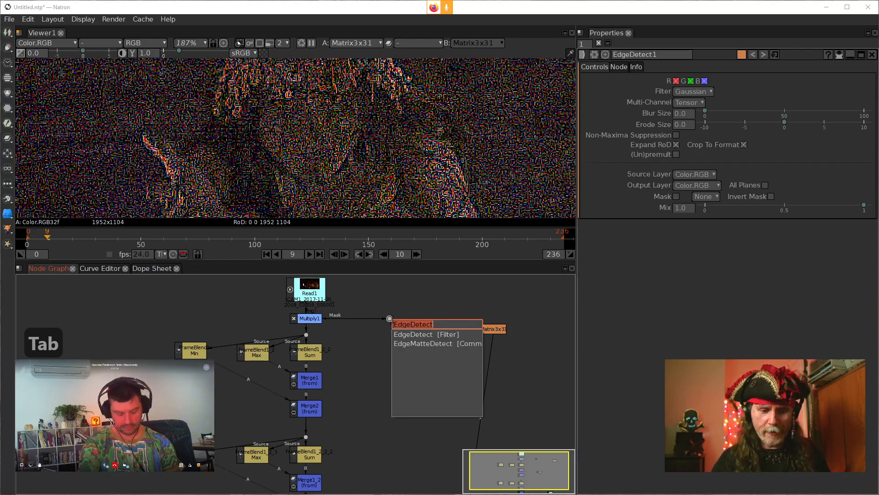
{"action": "type", "text": "g"}
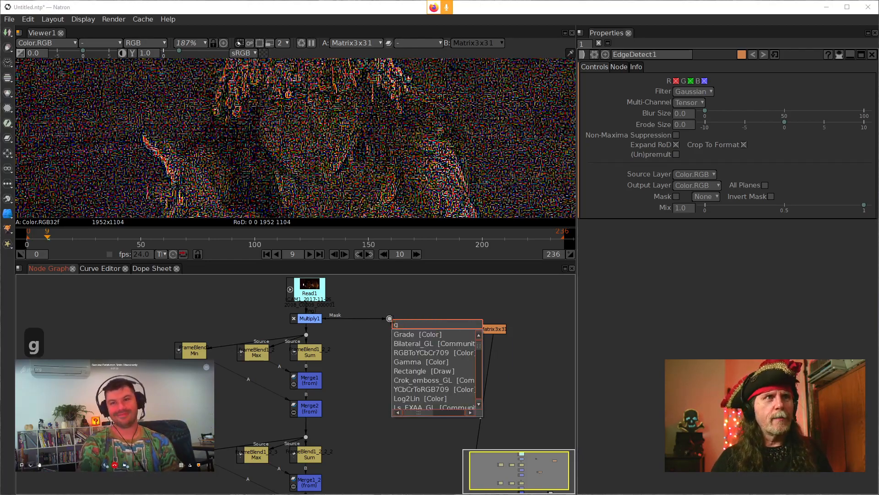
{"action": "key", "text": "BackSpace"}
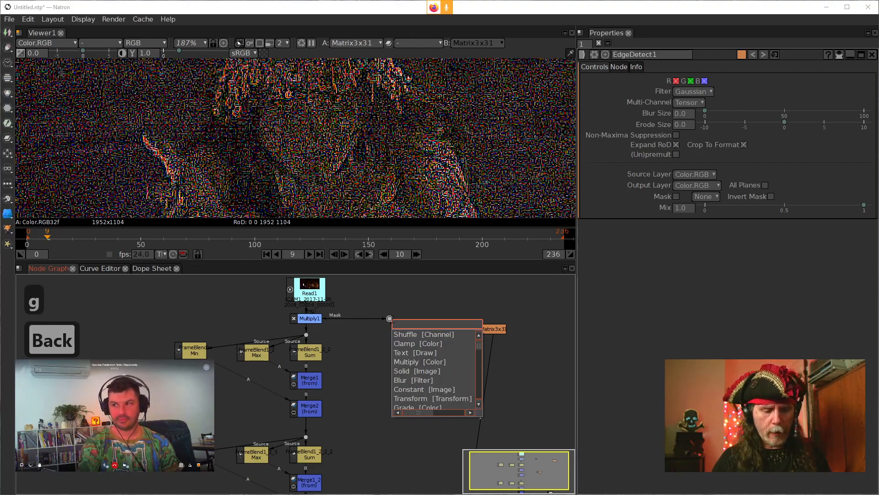
{"action": "type", "text": "bil"}
{"action": "key", "text": "Down"}
{"action": "key", "text": "Return"}
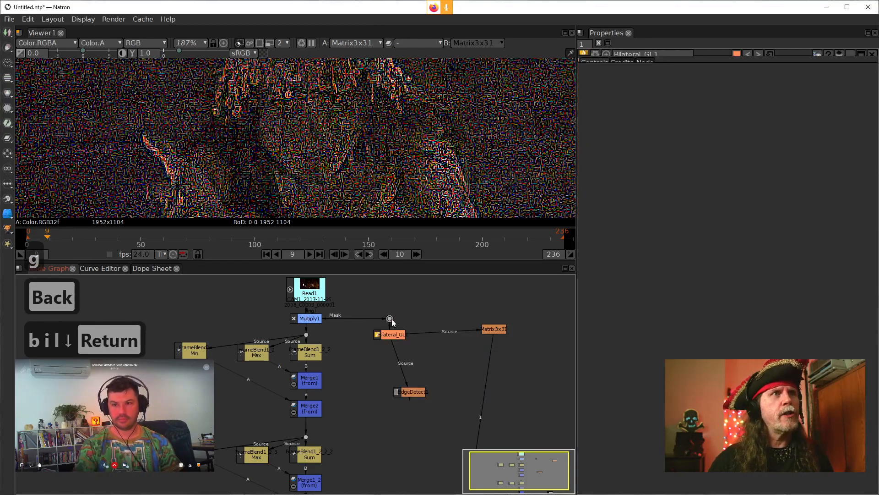
Step: Align the EdgeDetect node beneath Bilateral_GL and connect the viewer to Bilateral_GL's output
{"action": "left_click_drag", "start_coordinate": [413, 396], "coordinate": [393, 392]}
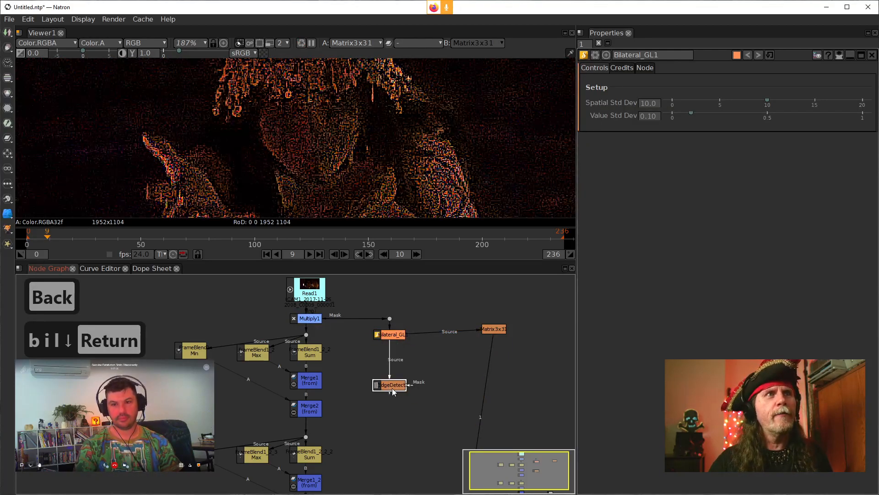
{"action": "left_click_drag", "start_coordinate": [487, 397], "coordinate": [392, 334]}
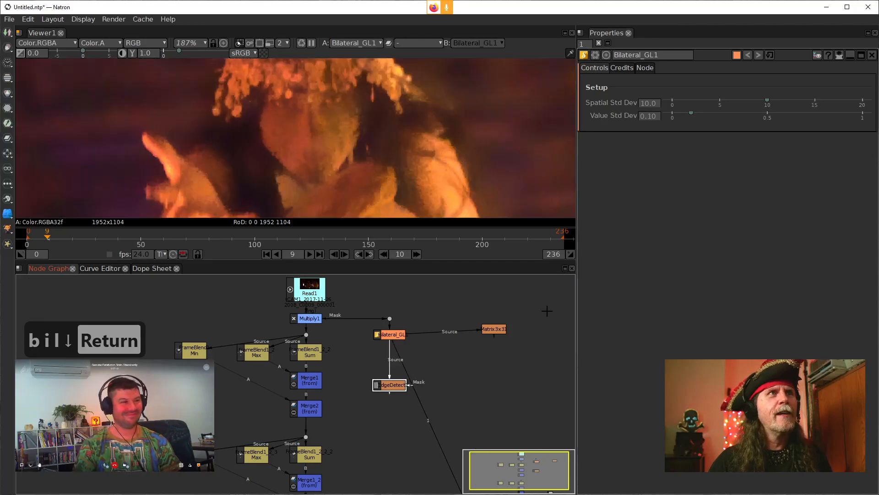
{"action": "scroll", "coordinate": [288, 161], "scroll_direction": "down", "scroll_amount": 2}
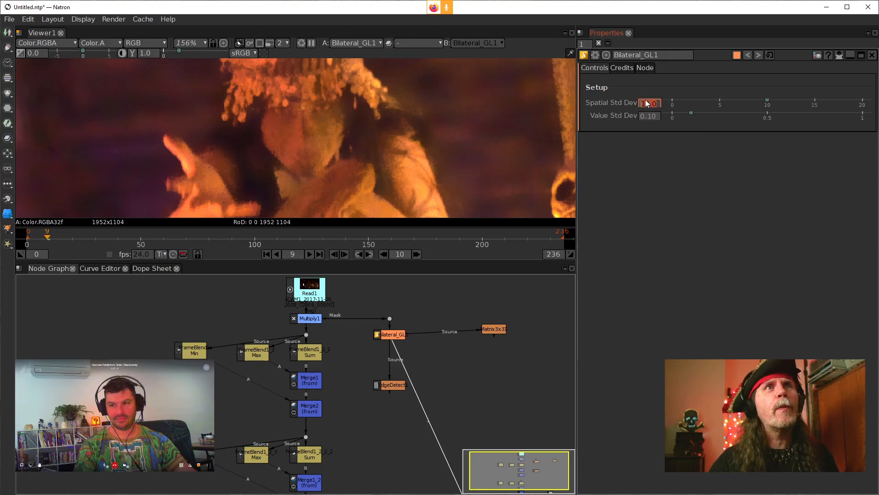
Step: Try a Spatial Std Dev of 9 and a Value Std Dev of 0 on the Bilateral_GL node
{"action": "scroll", "coordinate": [647, 105], "scroll_direction": "down", "scroll_amount": 1}
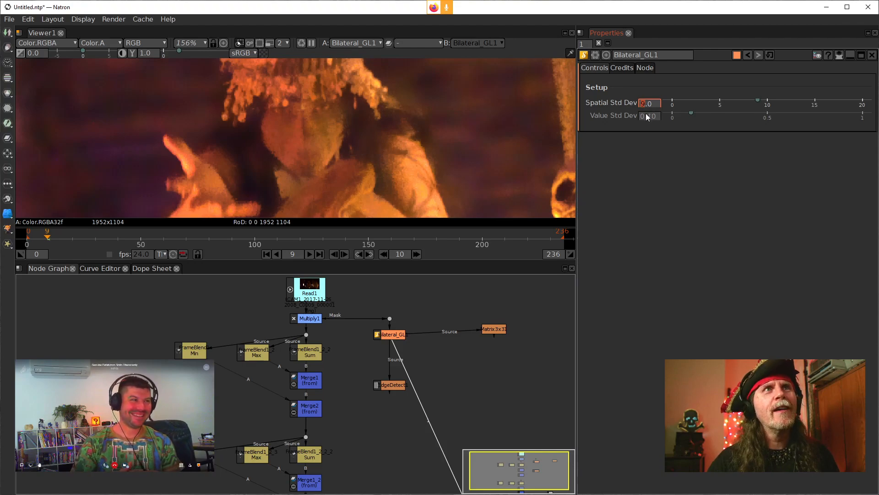
{"action": "scroll", "coordinate": [644, 107], "scroll_direction": "up", "scroll_amount": 1}
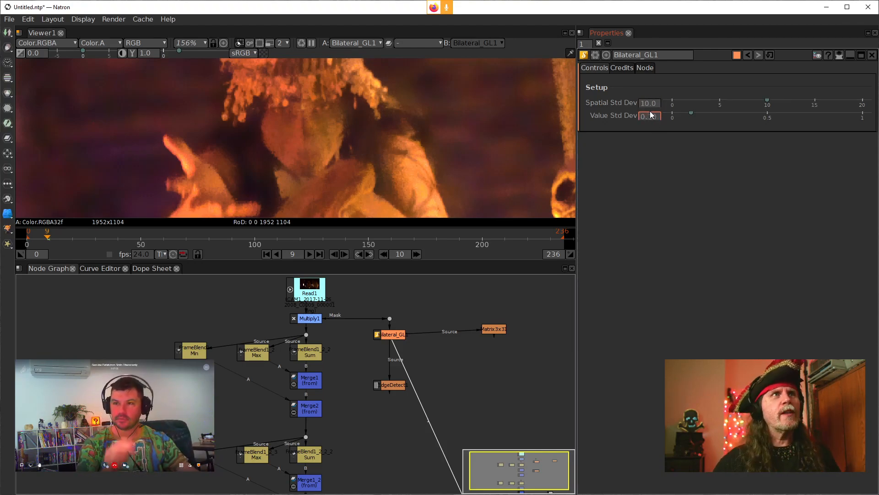
{"action": "scroll", "coordinate": [649, 117], "scroll_direction": "down", "scroll_amount": 1}
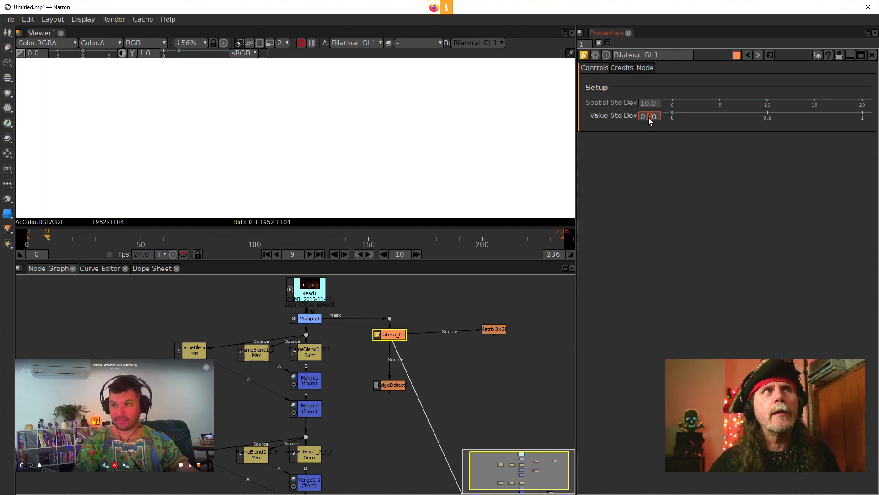
{"action": "scroll", "coordinate": [648, 117], "scroll_direction": "up", "scroll_amount": 1}
{"action": "scroll", "coordinate": [654, 117], "scroll_direction": "down", "scroll_amount": 2}
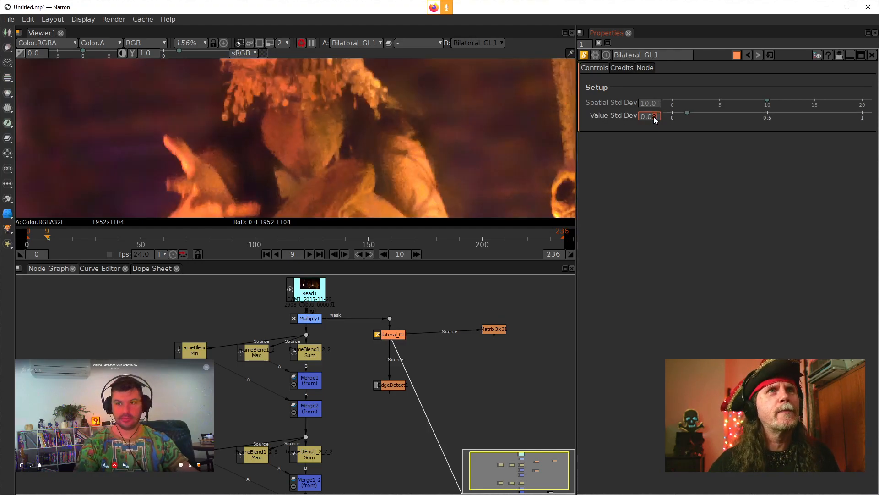
{"action": "scroll", "coordinate": [654, 117], "scroll_direction": "up", "scroll_amount": 2}
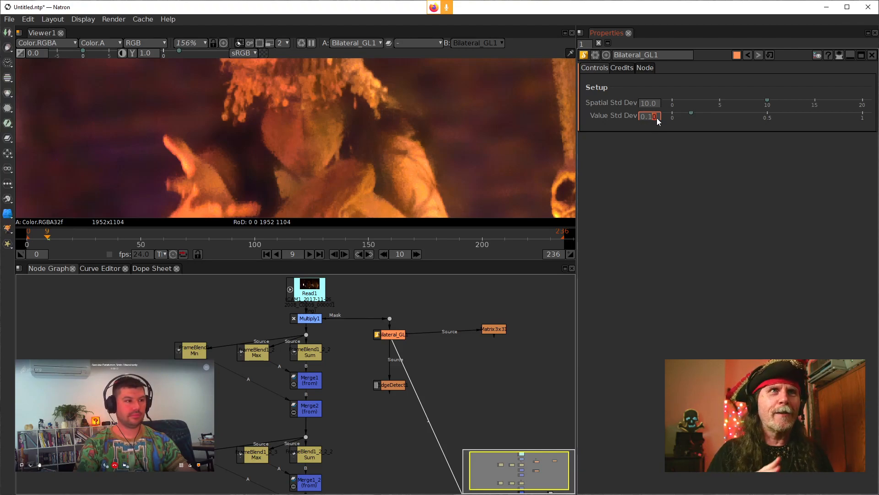
Step: Set Bilateral_GL's Value Std Dev to 0.06 and inspect the filtered figure up close
{"action": "scroll", "coordinate": [655, 119], "scroll_direction": "down", "scroll_amount": 3}
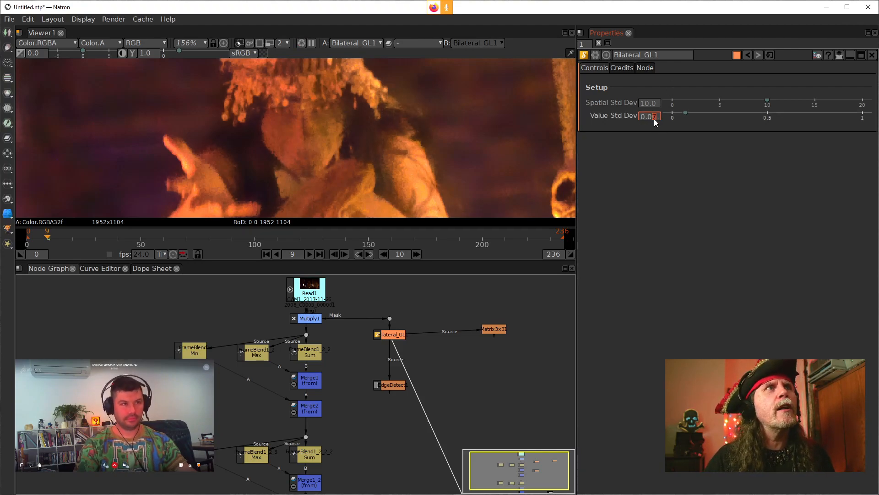
{"action": "scroll", "coordinate": [656, 120], "scroll_direction": "down", "scroll_amount": 1}
{"action": "left_click_drag", "start_coordinate": [312, 165], "coordinate": [334, 147]}
{"action": "scroll", "coordinate": [300, 125], "scroll_direction": "up", "scroll_amount": 1}
{"action": "scroll", "coordinate": [299, 132], "scroll_direction": "down", "scroll_amount": 2}
{"action": "scroll", "coordinate": [394, 142], "scroll_direction": "up", "scroll_amount": 2}
{"action": "mouse_move", "coordinate": [416, 137]}
{"action": "left_mouse_down"}
{"action": "mouse_move", "coordinate": [358, 135]}
{"action": "mouse_move", "coordinate": [481, 175]}
{"action": "mouse_move", "coordinate": [422, 145]}
{"action": "left_mouse_up"}
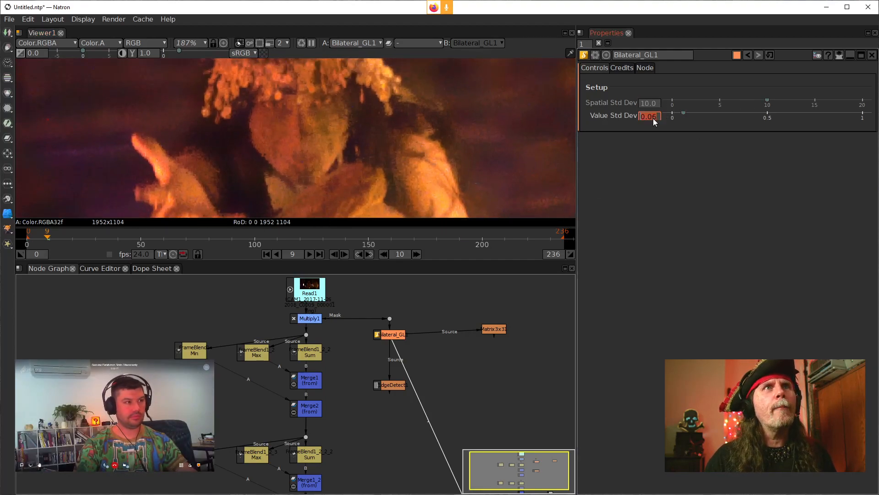
{"action": "left_click_drag", "start_coordinate": [437, 125], "coordinate": [504, 121]}
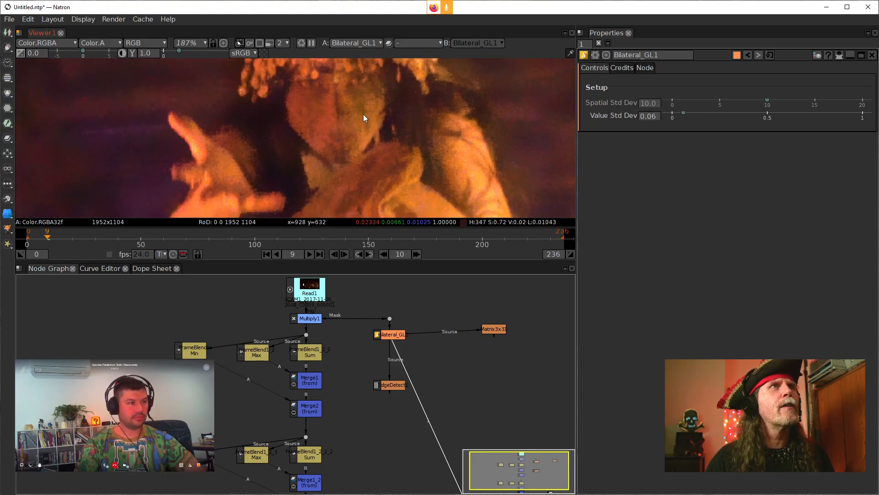
Step: Lower Bilateral_GL's Value Std Dev to 0.05 and inspect the detail in the face and headdress
{"action": "left_click", "coordinate": [655, 118]}
{"action": "key", "text": "Down"}
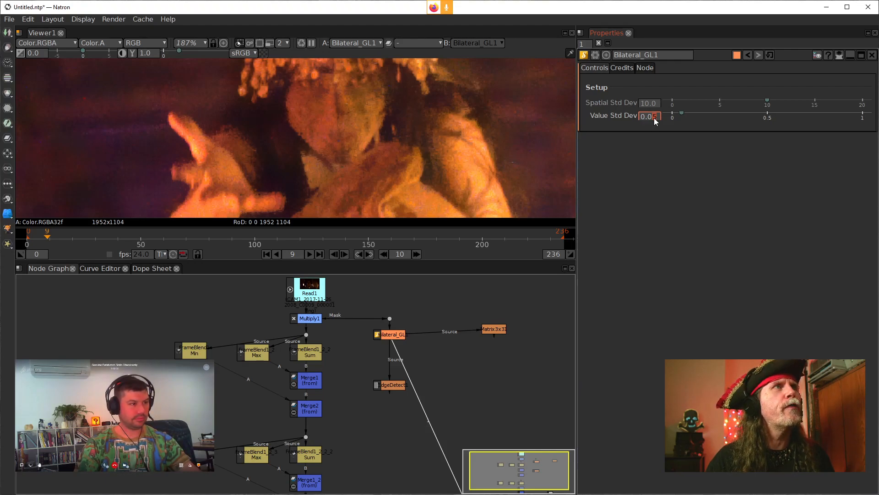
{"action": "key", "text": "Up"}
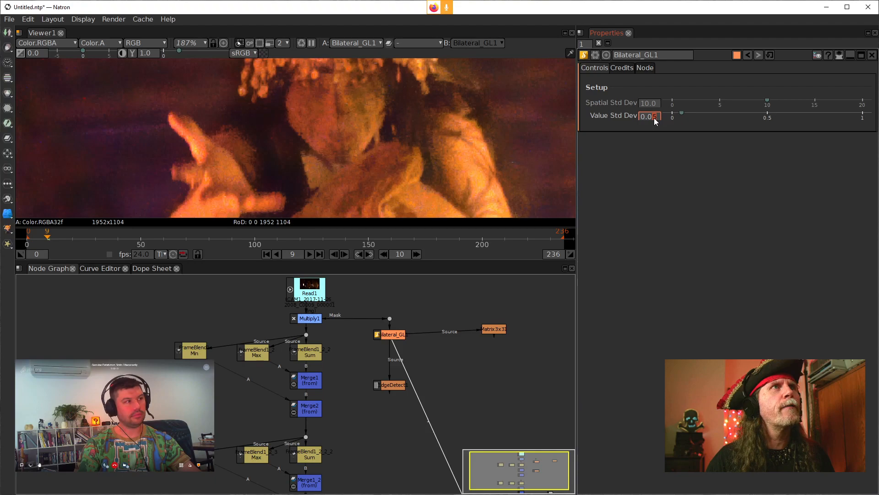
{"action": "left_click_drag", "start_coordinate": [422, 88], "coordinate": [399, 133]}
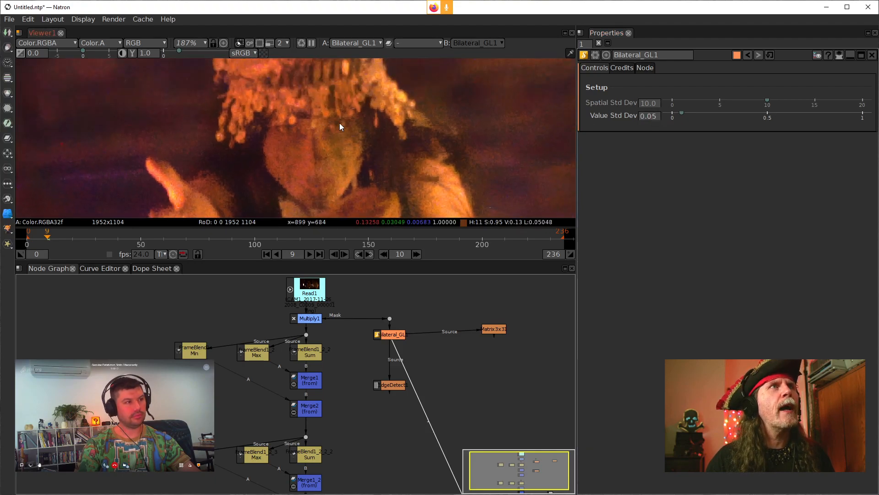
{"action": "scroll", "coordinate": [362, 135], "scroll_direction": "up", "scroll_amount": 4}
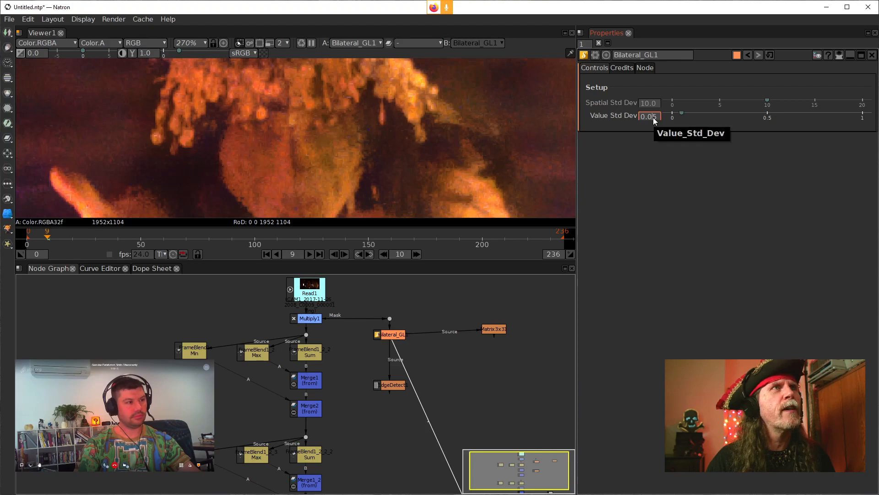
Step: Set Bilateral_GL's Value Std Dev to 0.03 and check the filtered image
{"action": "scroll", "coordinate": [654, 120], "scroll_direction": "down", "scroll_amount": 1}
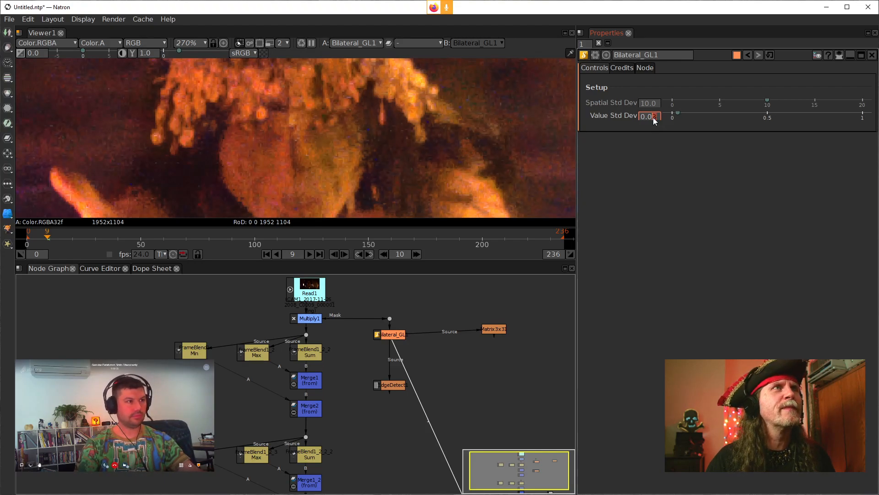
{"action": "scroll", "coordinate": [654, 120], "scroll_direction": "down", "scroll_amount": 1}
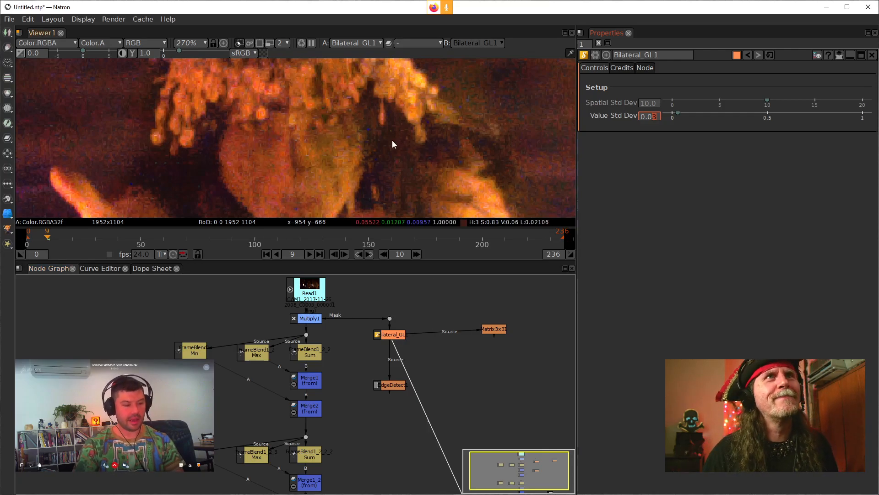
{"action": "scroll", "coordinate": [396, 143], "scroll_direction": "down", "scroll_amount": 3}
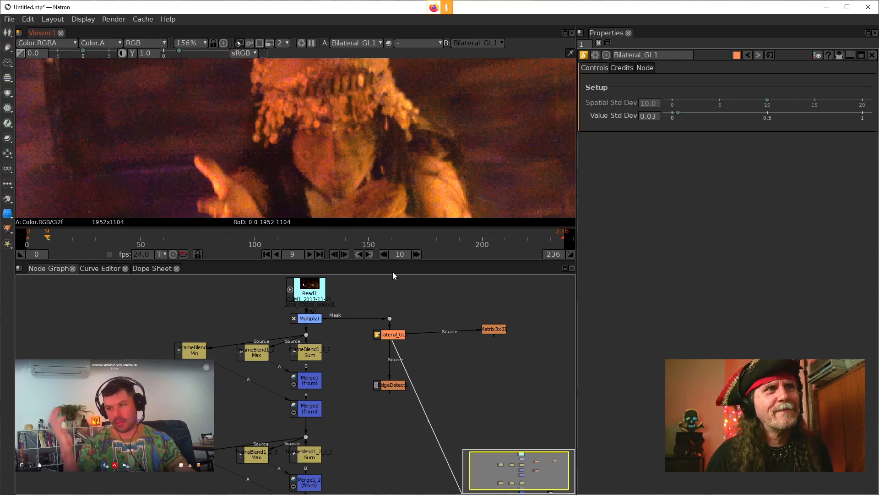
Step: Move the Bilateral_GL node closer to EdgeDetect and connect the viewer to EdgeDetect's output
{"action": "left_click_drag", "start_coordinate": [397, 338], "coordinate": [397, 363]}
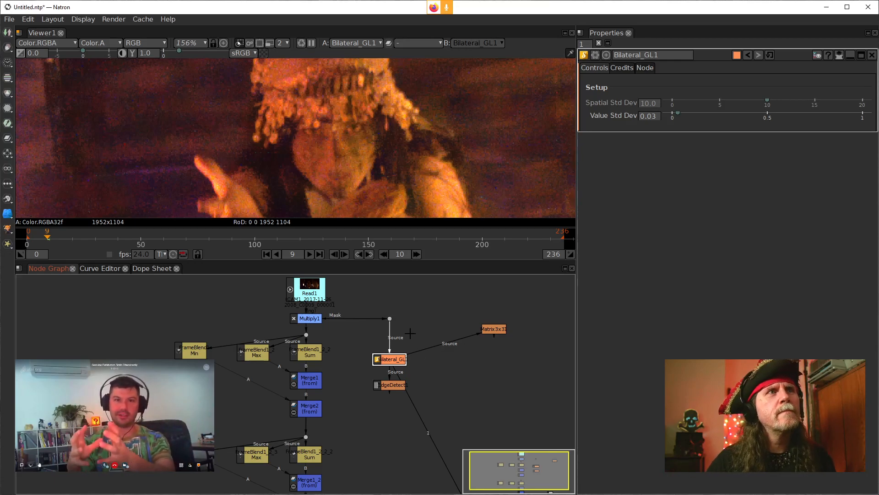
{"action": "left_click", "coordinate": [391, 317]}
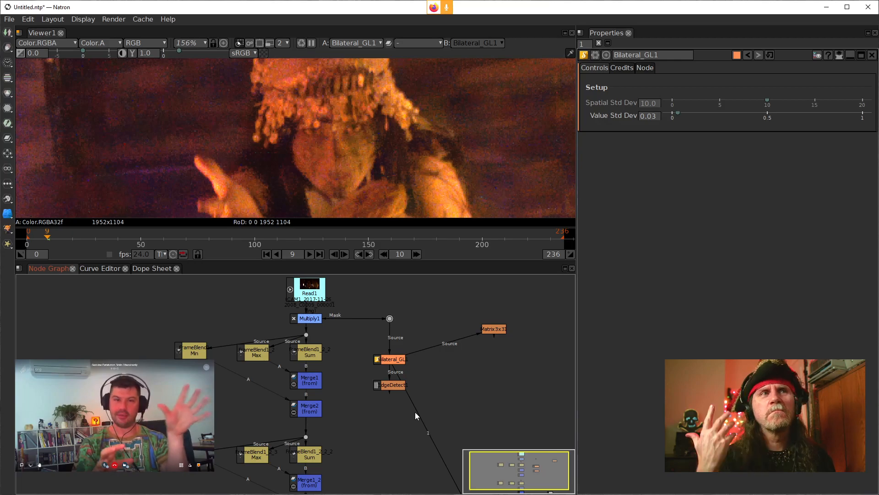
{"action": "left_click_drag", "start_coordinate": [416, 411], "coordinate": [391, 389]}
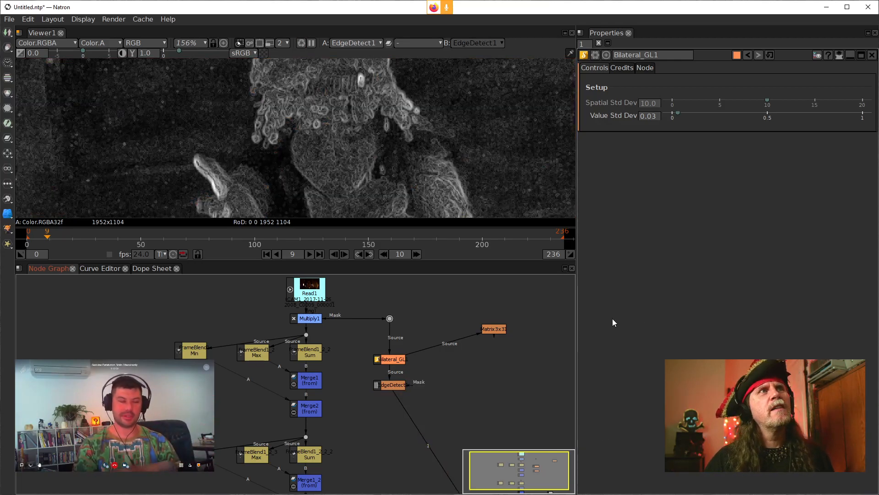
Step: Review EdgeDetect's filter options, keeping Gaussian, and examine the detected edges across the figure and candles
{"action": "double_click", "coordinate": [387, 385]}
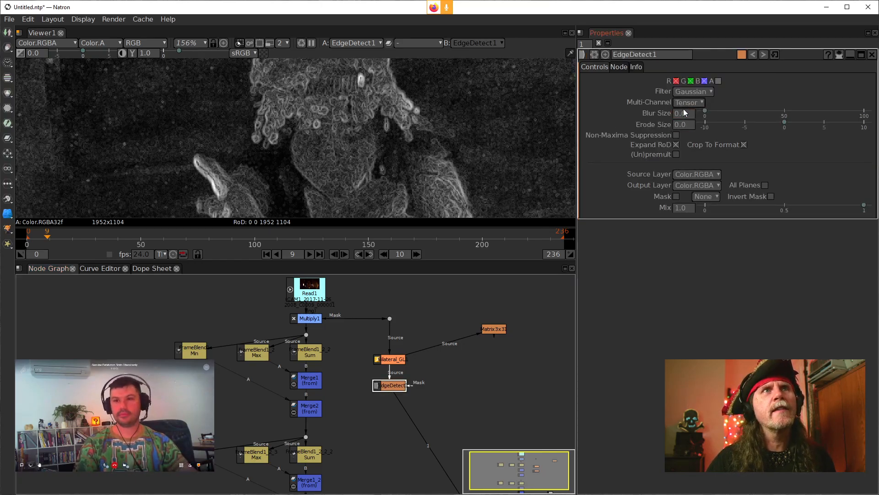
{"action": "left_click", "coordinate": [698, 102]}
{"action": "left_click", "coordinate": [698, 91]}
{"action": "left_click", "coordinate": [699, 91]}
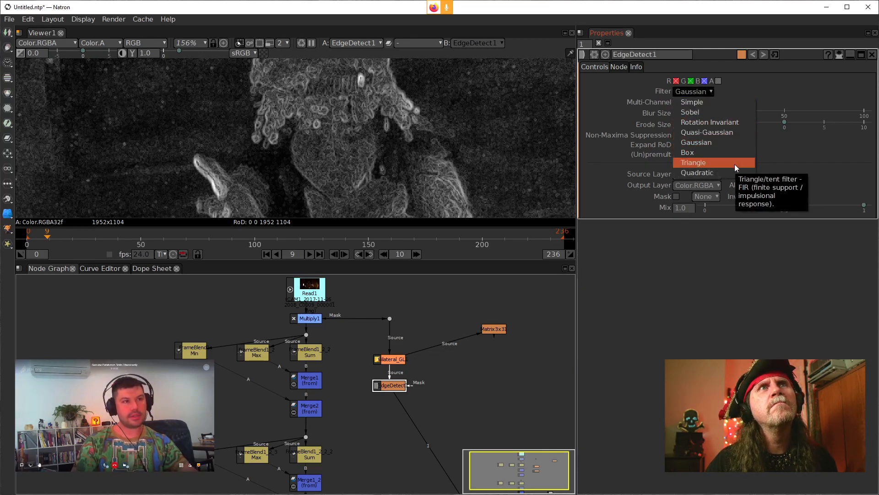
{"action": "left_click", "coordinate": [719, 143]}
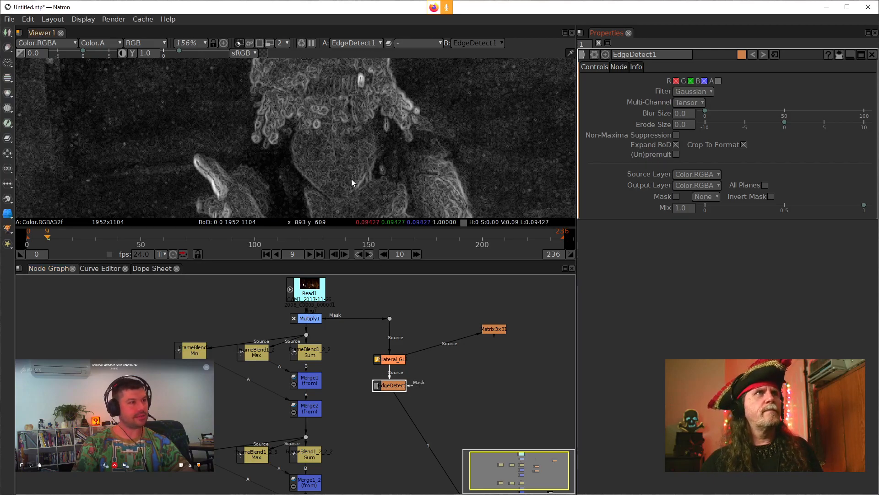
{"action": "scroll", "coordinate": [364, 162], "scroll_direction": "down", "scroll_amount": 2}
{"action": "left_click_drag", "start_coordinate": [363, 179], "coordinate": [368, 142]}
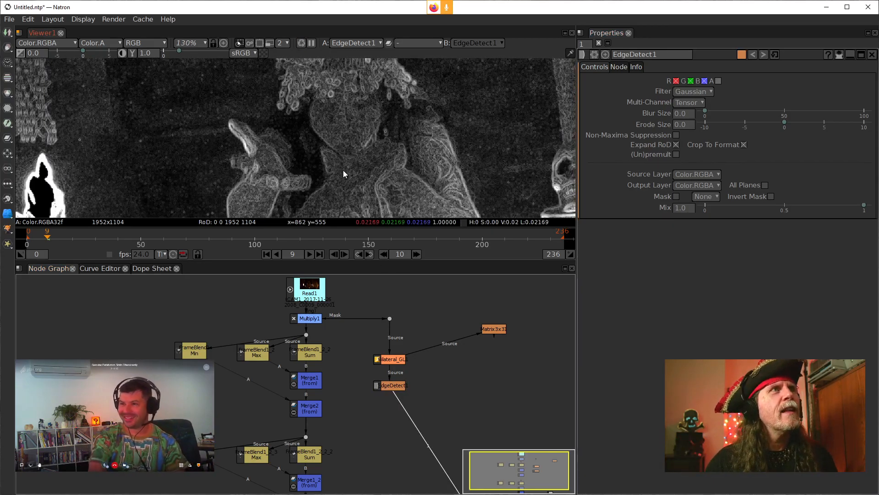
{"action": "scroll", "coordinate": [369, 172], "scroll_direction": "down", "scroll_amount": 2}
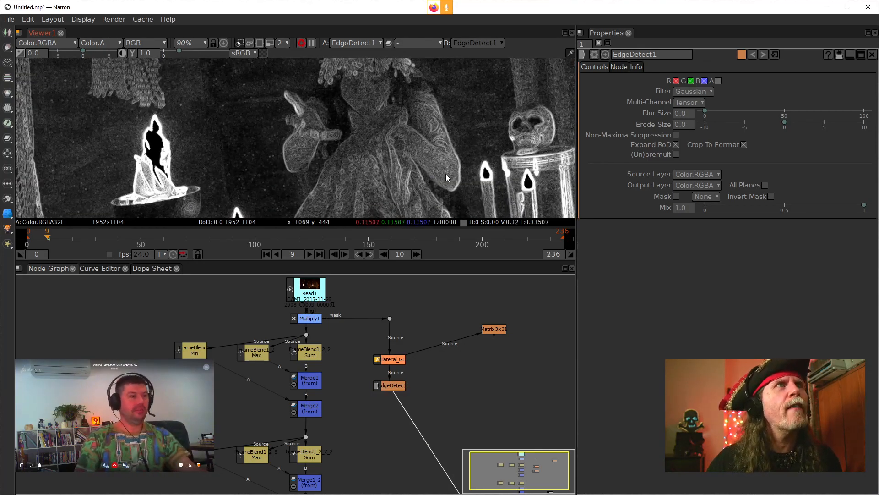
{"action": "scroll", "coordinate": [435, 171], "scroll_direction": "up", "scroll_amount": 2}
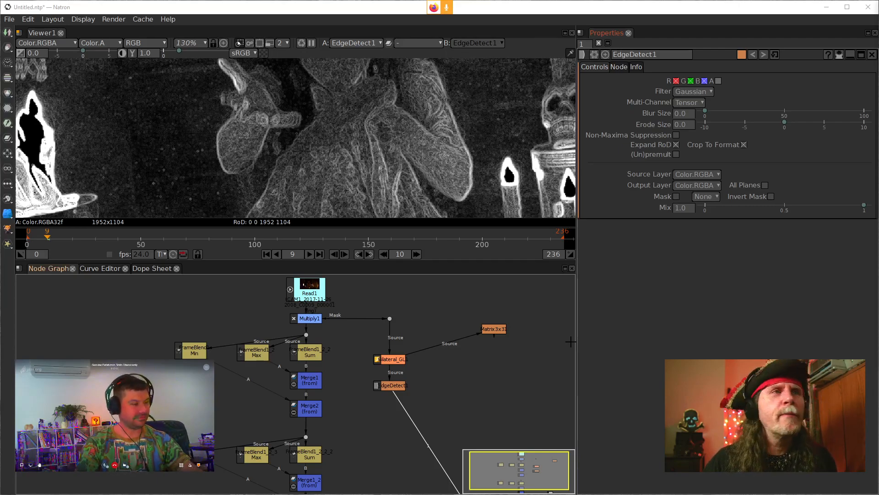
Step: Toggle Bilateral_GL off and back on to compare its effect on the detected edges
{"action": "left_click", "coordinate": [387, 386]}
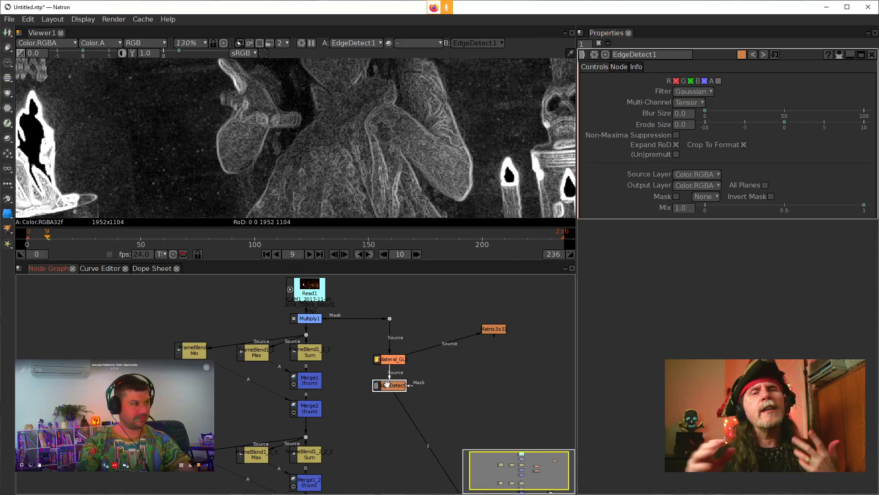
{"action": "left_click_drag", "start_coordinate": [421, 415], "coordinate": [414, 346]}
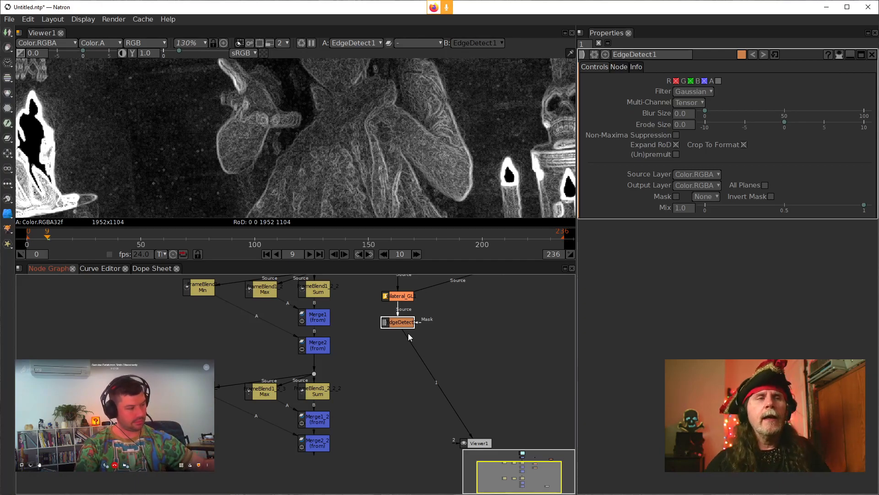
{"action": "left_click_drag", "start_coordinate": [447, 281], "coordinate": [447, 377]}
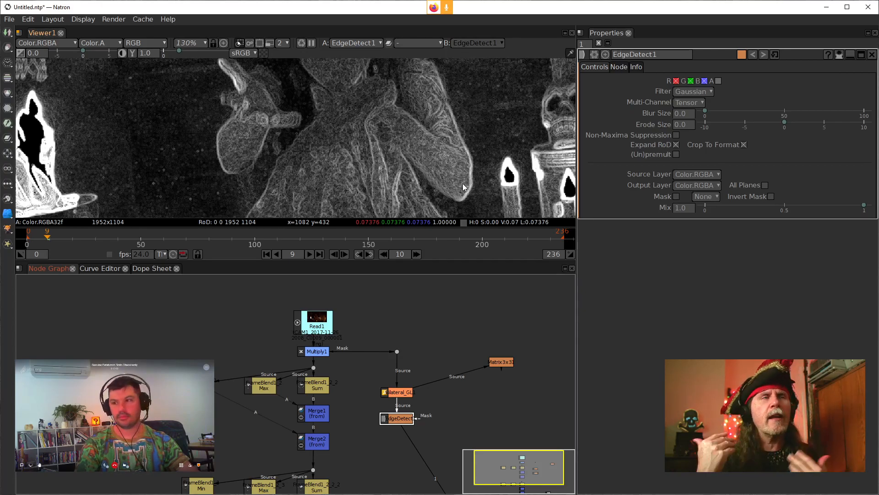
{"action": "left_click", "coordinate": [397, 391]}
{"action": "key", "text": "d"}
{"action": "key", "text": "d"}
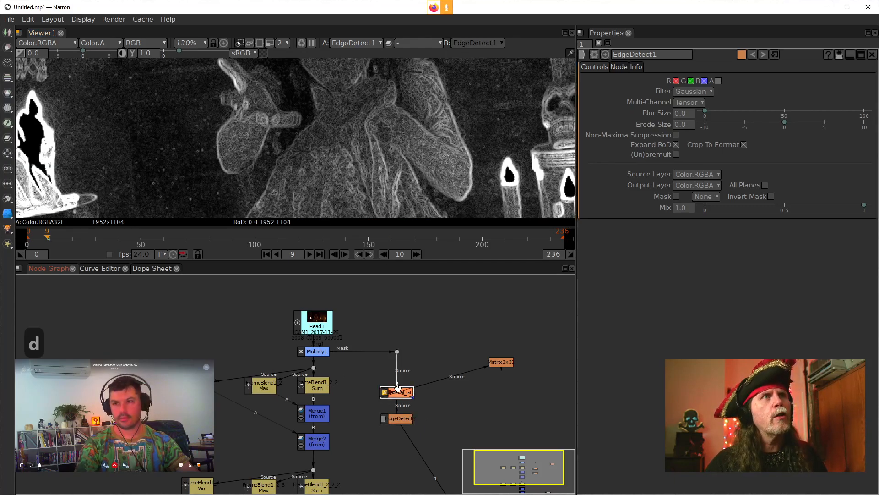
Step: Move Bilateral_GL aside, compare EdgeDetect fed directly from the dot, and reconnect EdgeDetect's source to Bilateral_GL
{"action": "left_click_drag", "start_coordinate": [395, 392], "coordinate": [396, 349]}
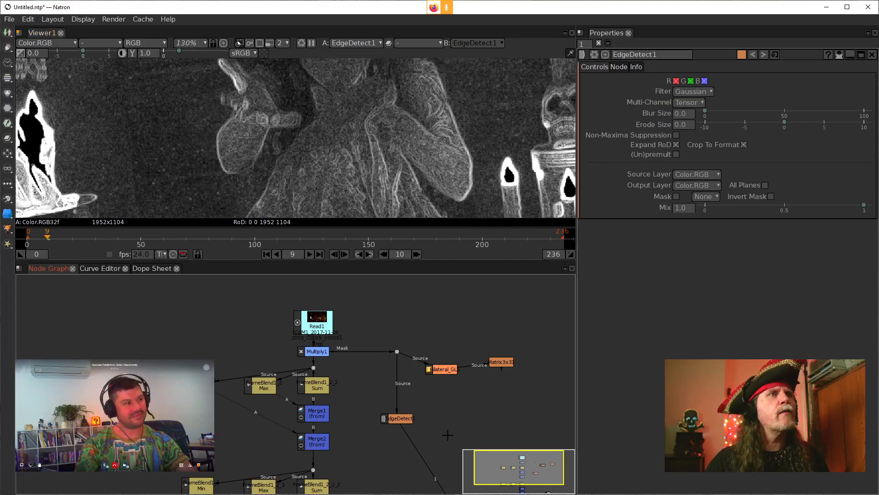
{"action": "left_click_drag", "start_coordinate": [426, 369], "coordinate": [429, 369]}
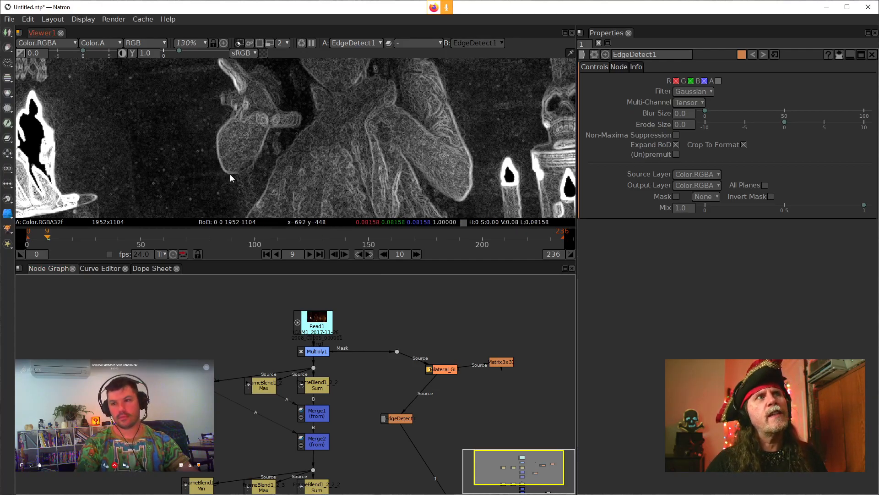
{"action": "left_click_drag", "start_coordinate": [367, 94], "coordinate": [354, 164]}
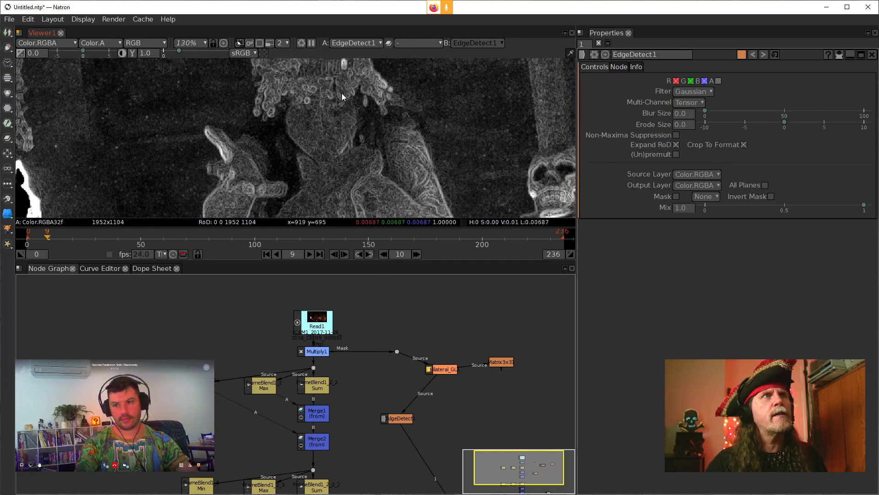
Step: Add a Clamp node below EdgeDetect, feed it from EdgeDetect and connect the viewer to its output
{"action": "left_click_drag", "start_coordinate": [419, 426], "coordinate": [412, 363]}
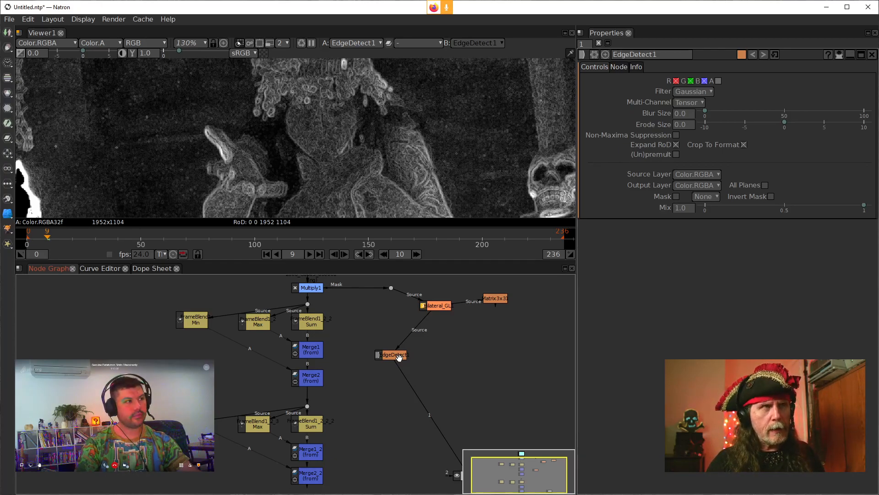
{"action": "key", "text": "Tab"}
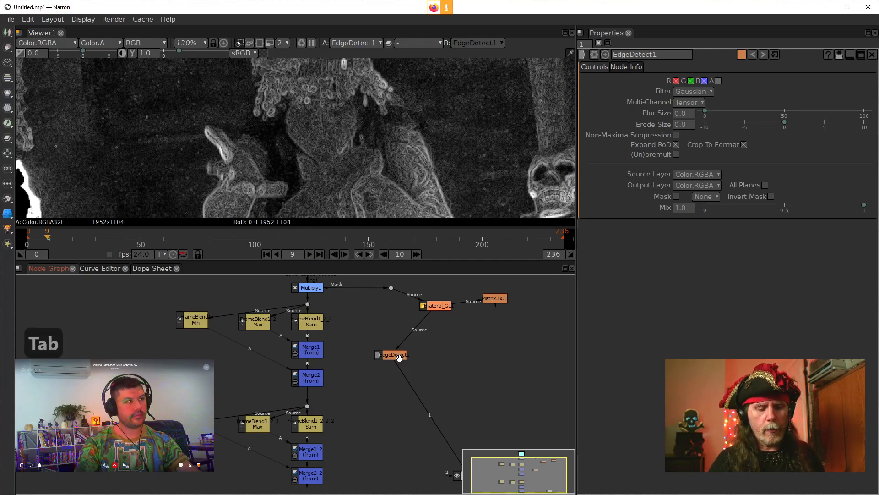
{"action": "type", "text": "clm"}
{"action": "key", "text": "Down"}
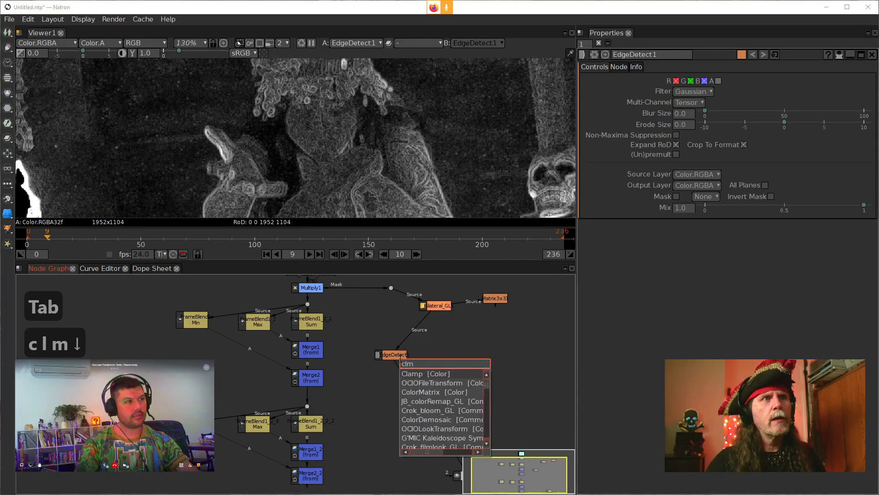
{"action": "key", "text": "Return"}
{"action": "left_click_drag", "start_coordinate": [416, 357], "coordinate": [387, 394]}
{"action": "left_click_drag", "start_coordinate": [390, 356], "coordinate": [390, 355]}
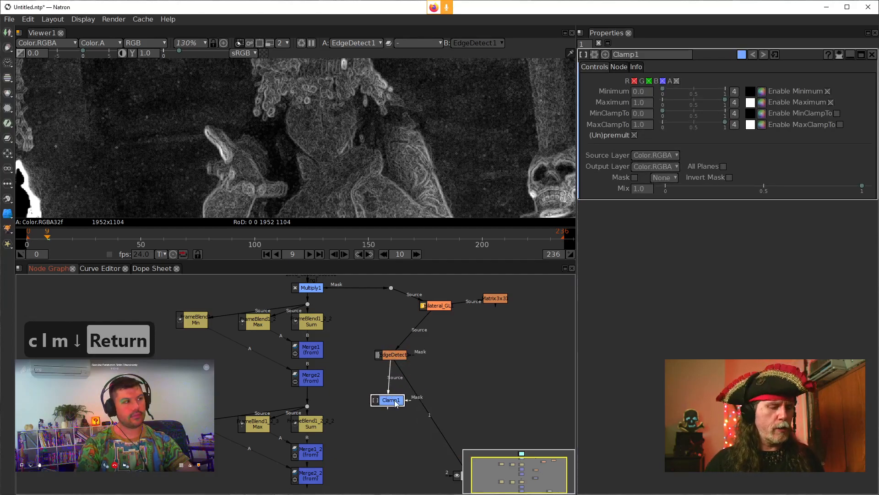
{"action": "key", "text": "1"}
Step: Enable MinClampTo and MaxClampTo on Clamp1 and set its Minimum to 0.1
{"action": "left_click", "coordinate": [838, 113]}
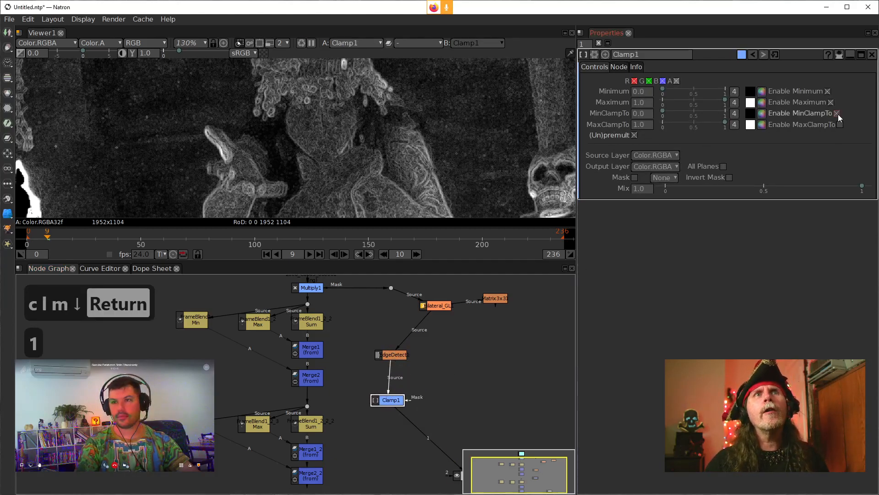
{"action": "left_click", "coordinate": [840, 124]}
{"action": "left_click", "coordinate": [637, 103]}
{"action": "left_click", "coordinate": [644, 94]}
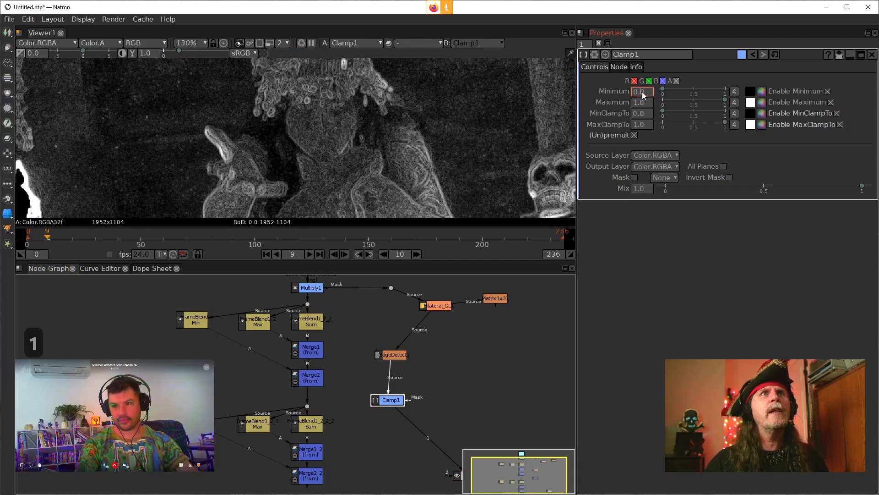
{"action": "type", "text": "0.1"}
{"action": "key", "text": "Return"}
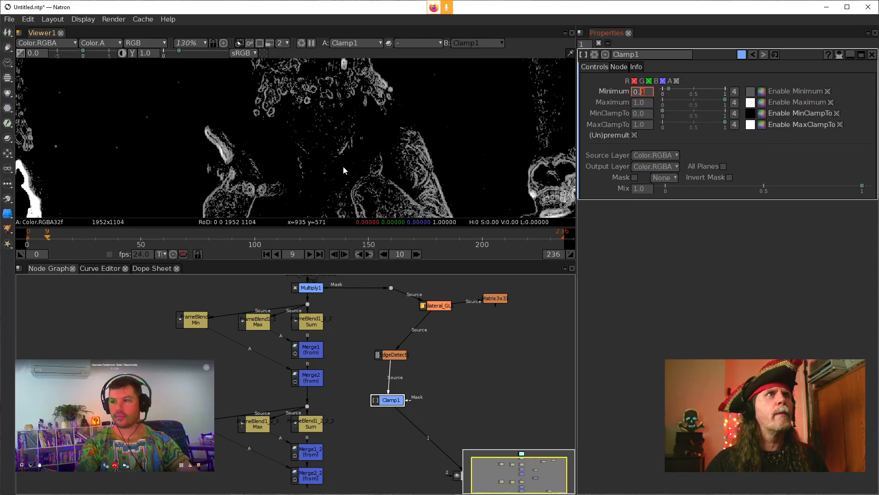
Step: Lower Clamp1's Minimum to 0.07 and check the remaining edges around the figure and candles
{"action": "left_click_drag", "start_coordinate": [299, 159], "coordinate": [363, 116]}
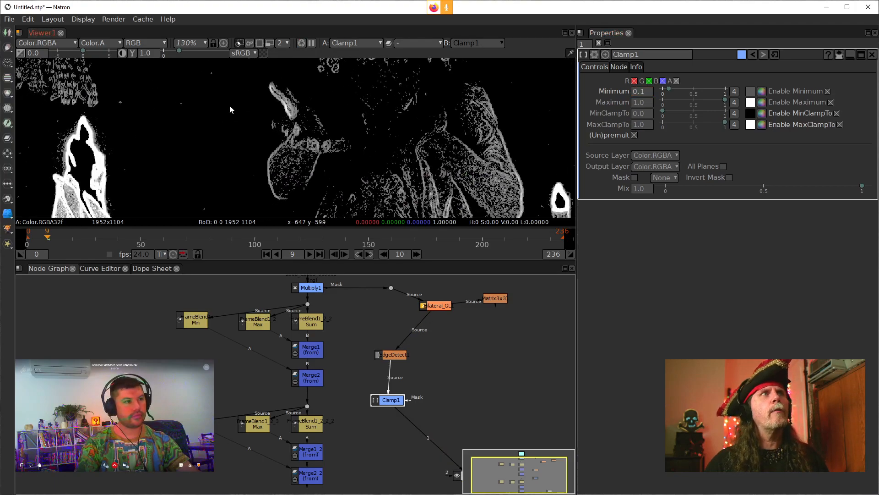
{"action": "left_click_drag", "start_coordinate": [414, 111], "coordinate": [400, 153]}
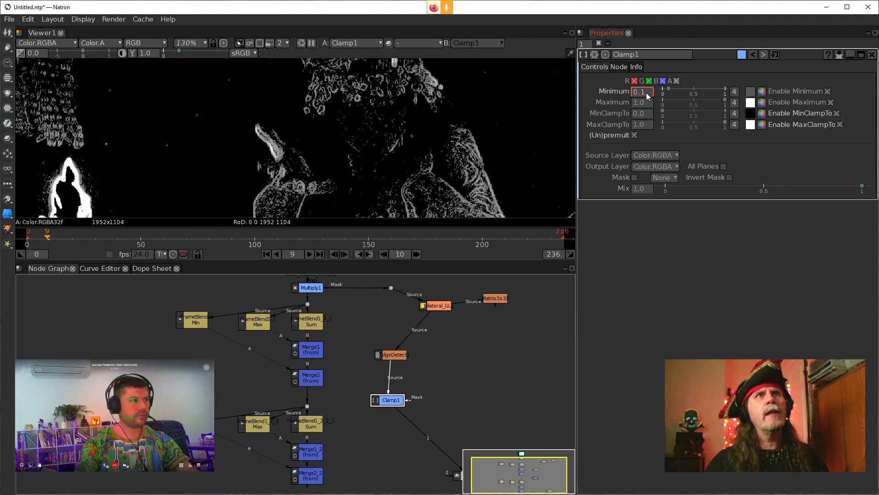
{"action": "scroll", "coordinate": [647, 92], "scroll_direction": "up", "scroll_amount": 1}
{"action": "scroll", "coordinate": [647, 92], "scroll_direction": "down", "scroll_amount": 5}
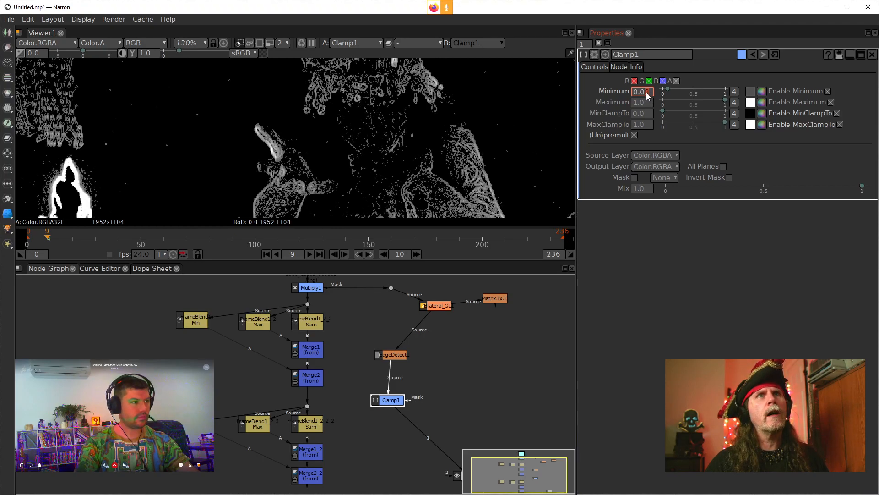
{"action": "scroll", "coordinate": [647, 92], "scroll_direction": "up", "scroll_amount": 1}
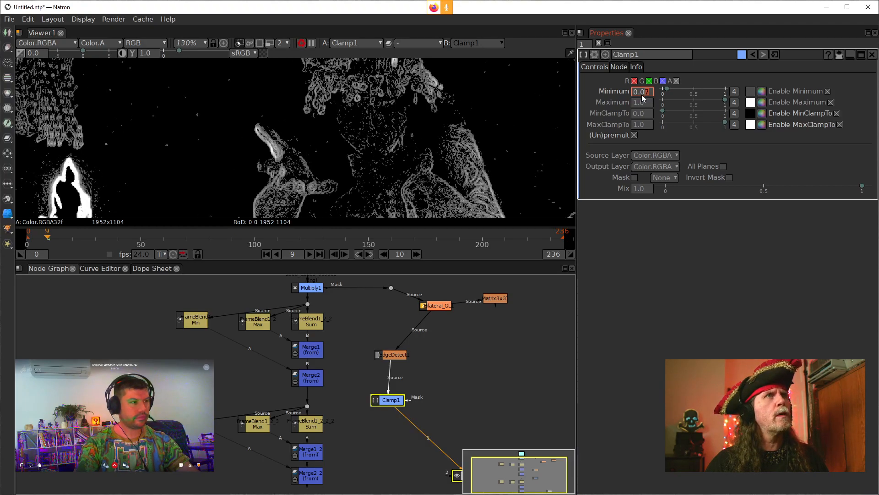
{"action": "left_click_drag", "start_coordinate": [461, 184], "coordinate": [430, 123]}
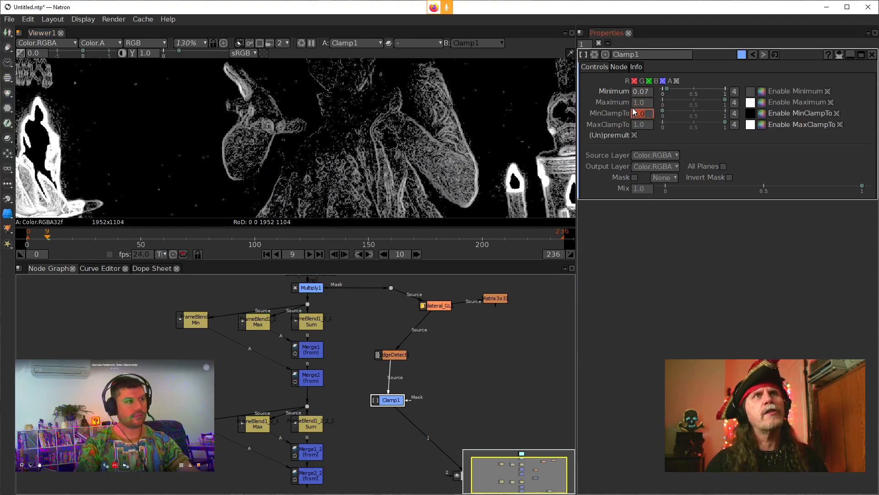
{"action": "left_click_drag", "start_coordinate": [481, 83], "coordinate": [469, 131]}
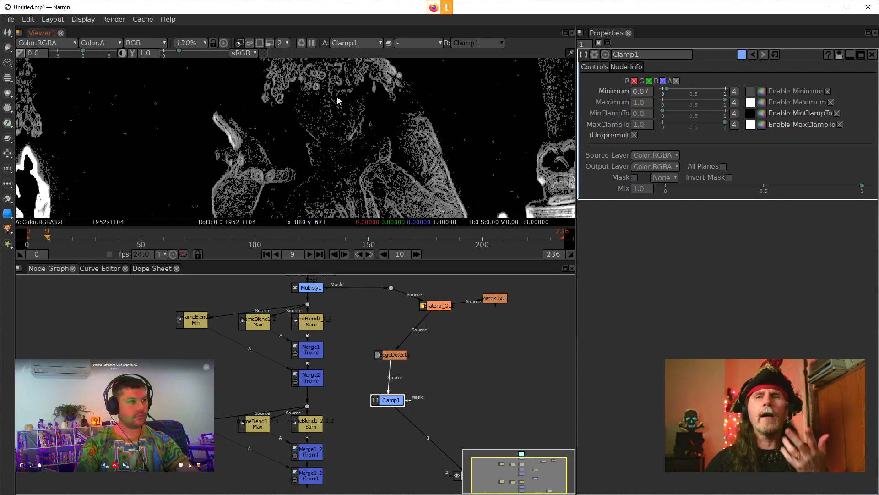
Step: Try Clamp1 Maximum values from 0.7 down to 0.1 and check the edge contrast across the figure
{"action": "left_click", "coordinate": [652, 105]}
{"action": "type", "text": "0.7"}
{"action": "key", "text": "Down"}
{"action": "key", "text": "Down"}
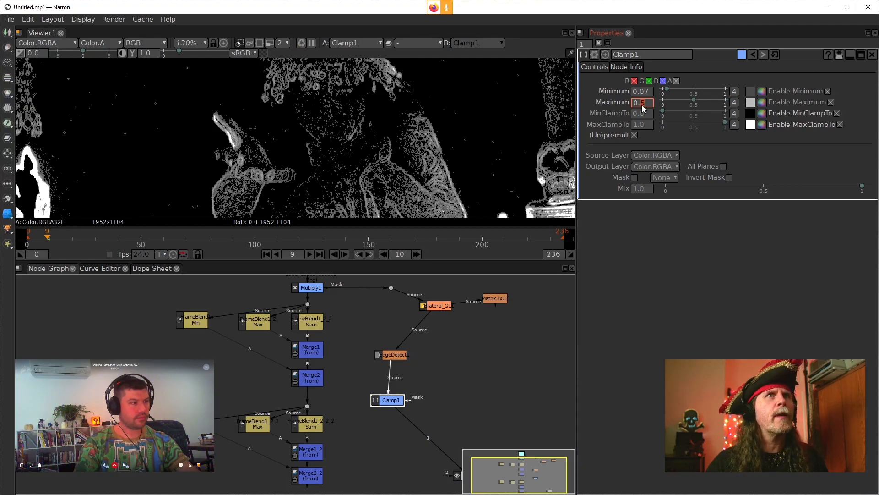
{"action": "key", "text": "Down"}
{"action": "key", "text": "Down"}
{"action": "key", "text": "Down"}
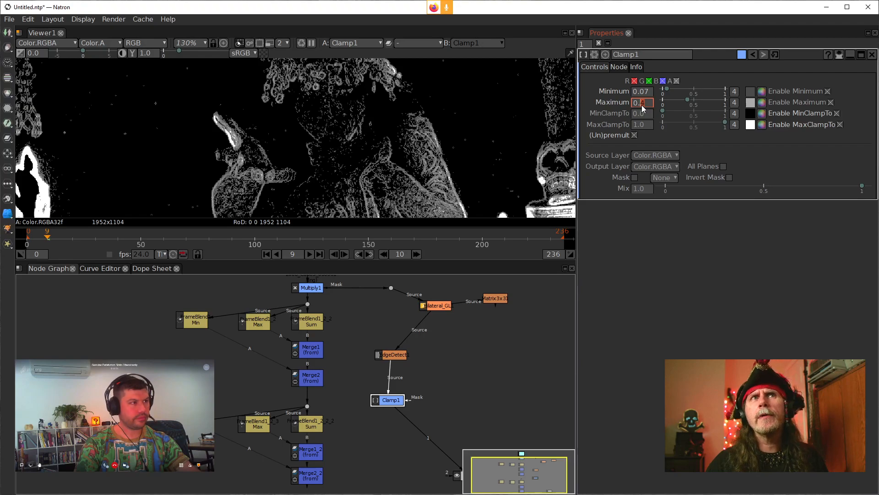
{"action": "key", "text": "Down"}
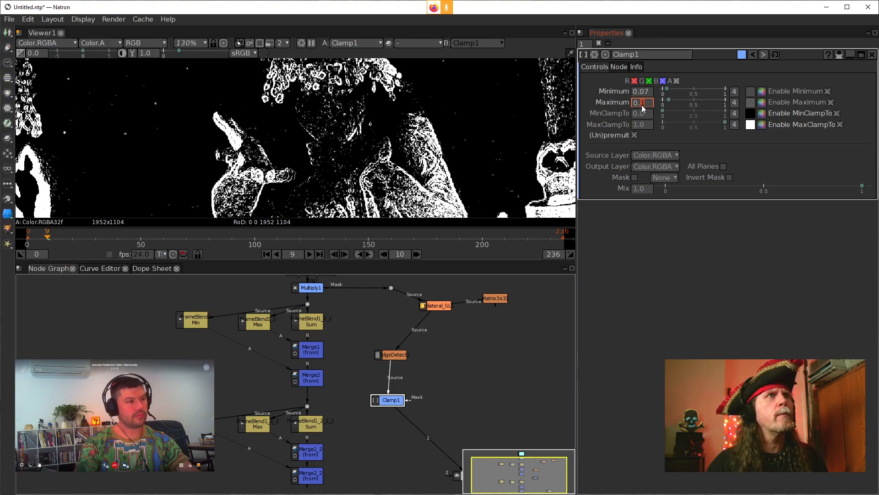
{"action": "left_click_drag", "start_coordinate": [442, 134], "coordinate": [382, 133]}
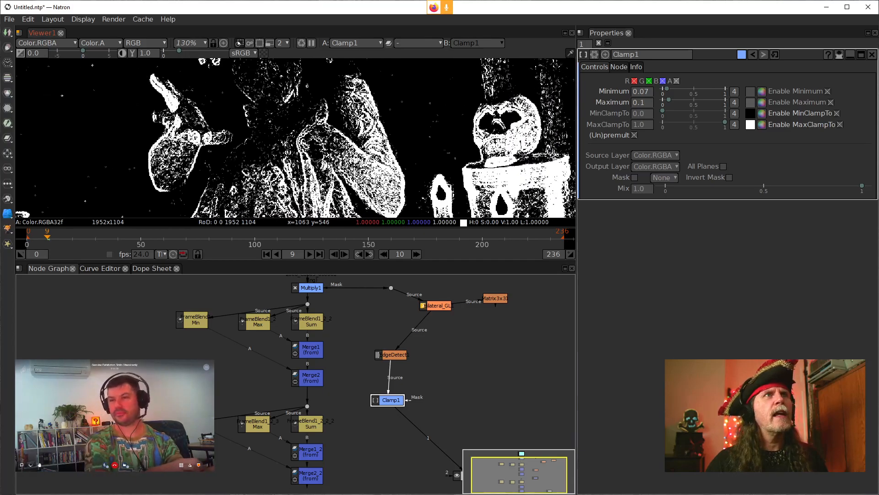
Step: Set Clamp1's Maximum to 0.2 and check the edges on the figure and candles
{"action": "left_click", "coordinate": [642, 102]}
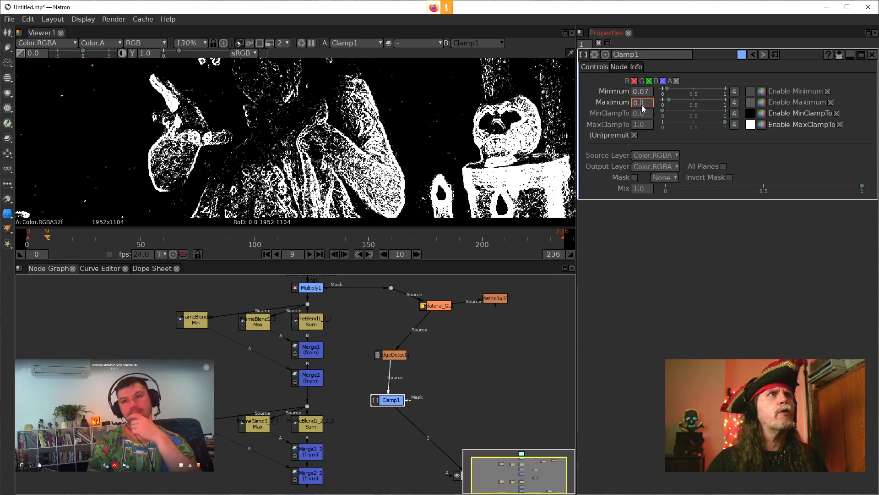
{"action": "type", "text": "0.2"}
{"action": "key", "text": "Return"}
{"action": "left_click_drag", "start_coordinate": [146, 159], "coordinate": [211, 143]}
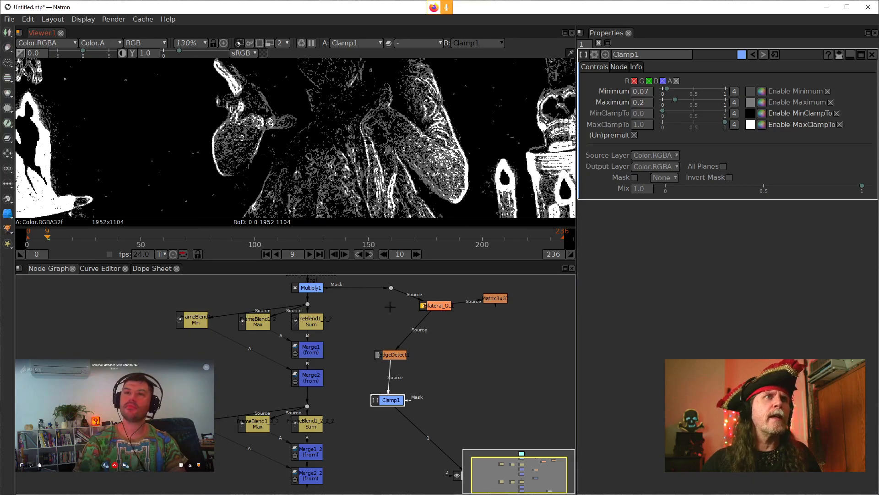
Step: Move Clamp1 closer to EdgeDetect and add an ErodeSmooth node after it
{"action": "left_click_drag", "start_coordinate": [384, 400], "coordinate": [387, 378]}
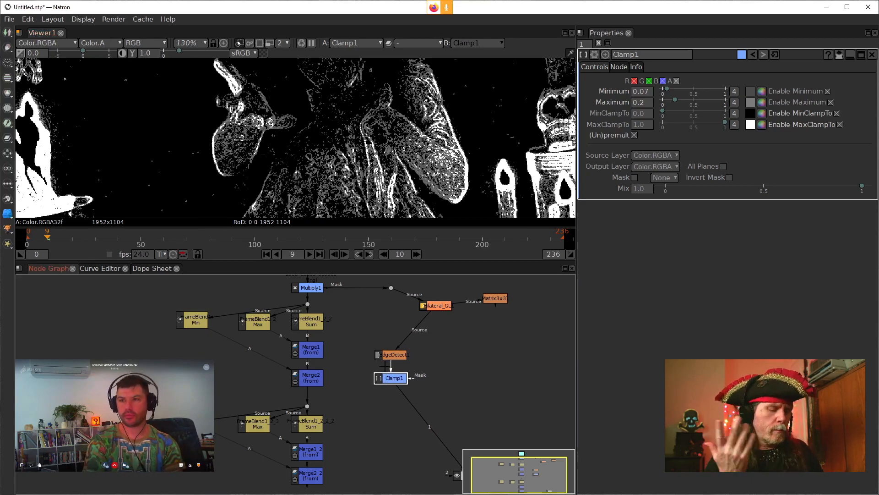
{"action": "key", "text": "Tab"}
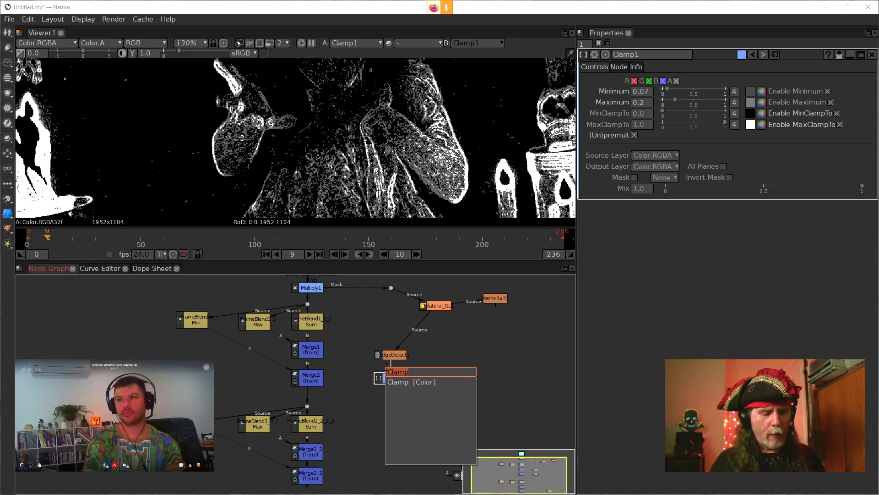
{"action": "type", "text": "e"}
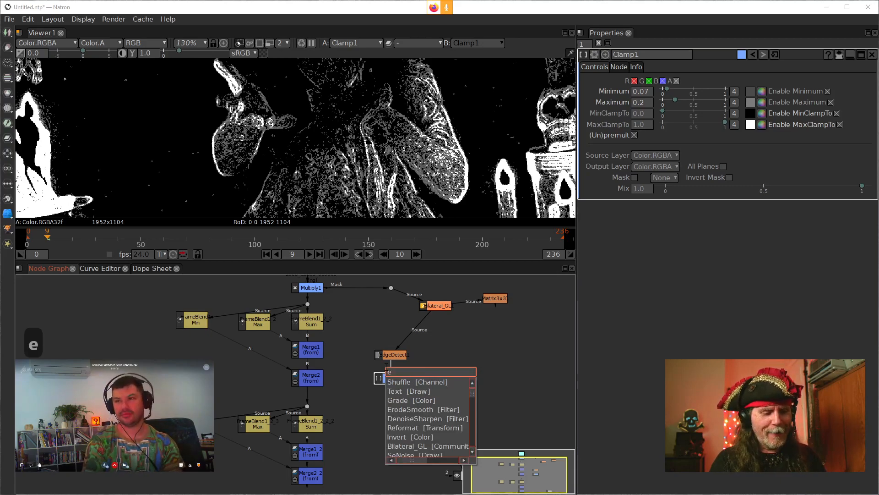
{"action": "type", "text": "r"}
{"action": "type", "text": "o"}
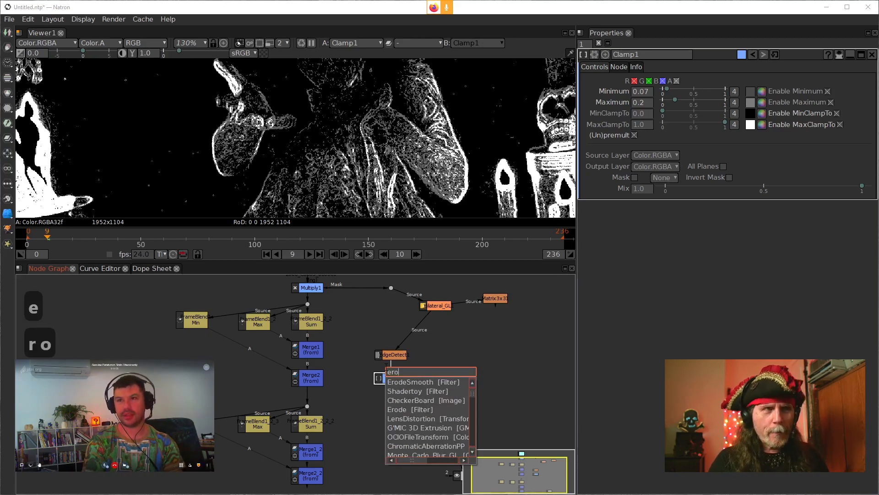
{"action": "key", "text": "Down"}
{"action": "key", "text": "Return"}
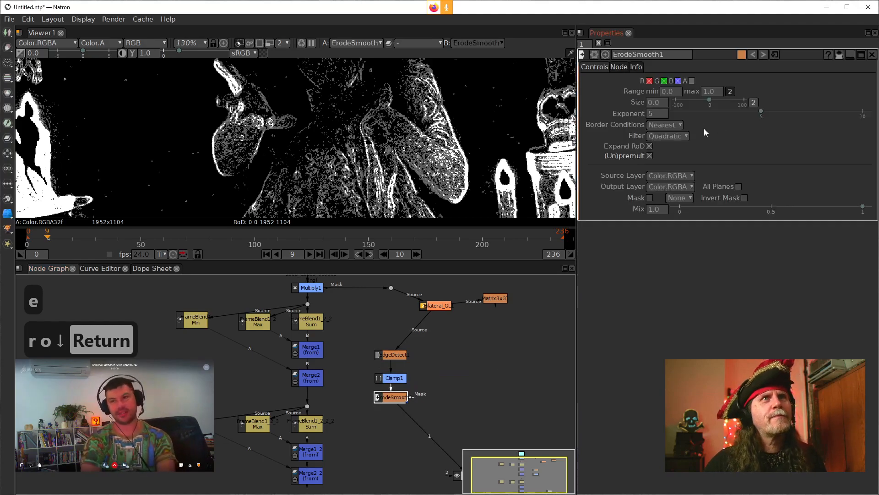
Step: Set ErodeSmooth1's Size to 2.0 and its Exponent to 1
{"action": "left_click", "coordinate": [650, 104]}
{"action": "scroll", "coordinate": [650, 103], "scroll_direction": "up", "scroll_amount": 1}
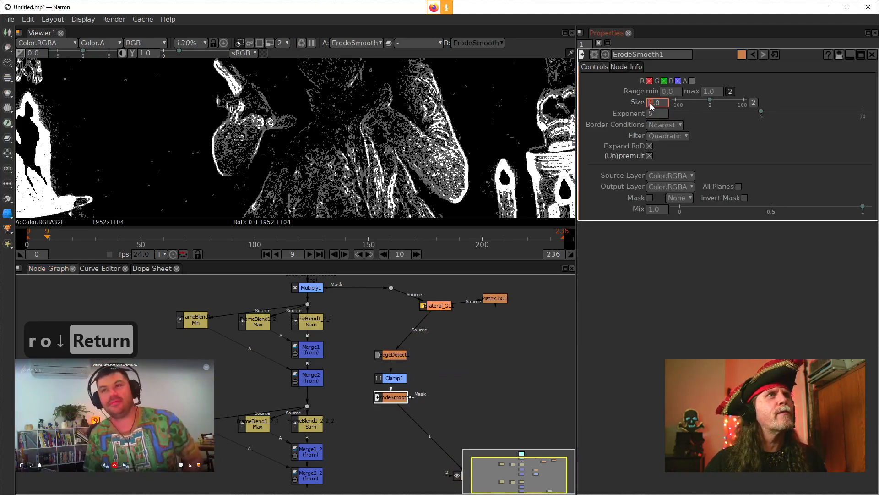
{"action": "scroll", "coordinate": [651, 105], "scroll_direction": "up", "scroll_amount": 1}
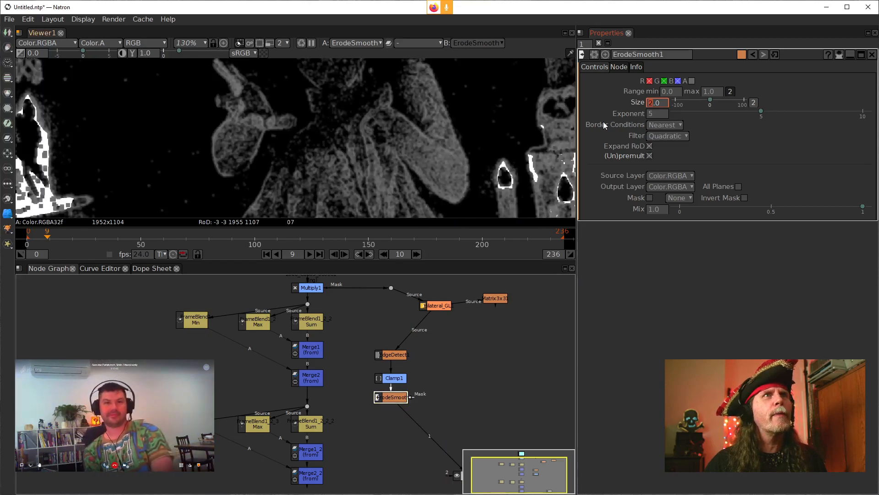
{"action": "left_click", "coordinate": [649, 115]}
{"action": "scroll", "coordinate": [649, 116], "scroll_direction": "down", "scroll_amount": 1}
{"action": "scroll", "coordinate": [649, 117], "scroll_direction": "down", "scroll_amount": 1}
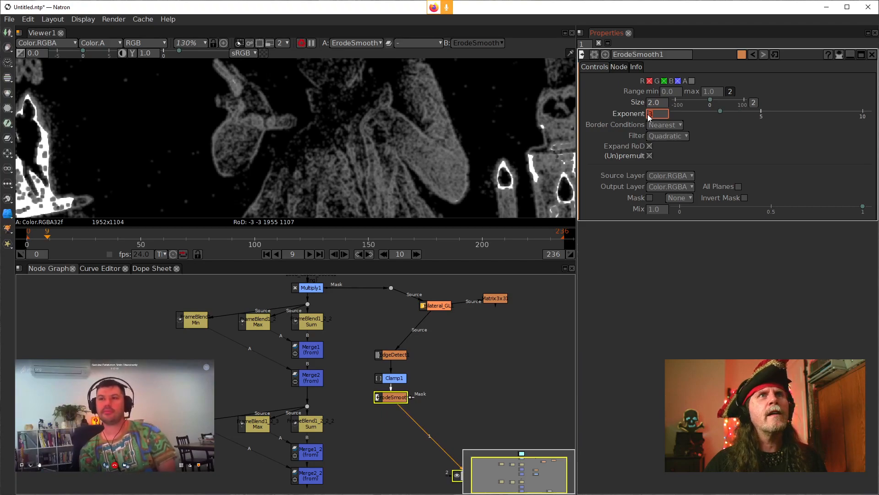
{"action": "scroll", "coordinate": [648, 117], "scroll_direction": "down", "scroll_amount": 1}
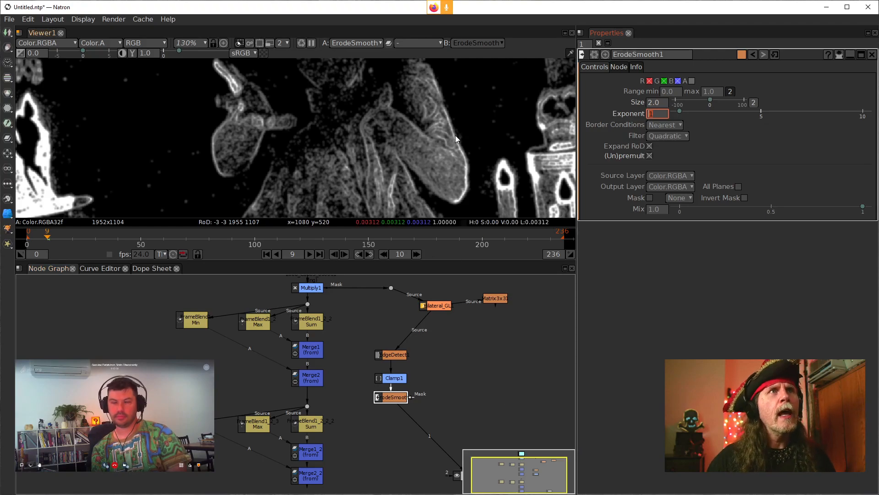
Step: Move the FrameBlend and Merge denoise branches away from the edge mask branch, keeping Multiply1 between the two branches
{"action": "scroll", "coordinate": [419, 147], "scroll_direction": "down", "scroll_amount": 1}
{"action": "left_click_drag", "start_coordinate": [373, 165], "coordinate": [432, 130]}
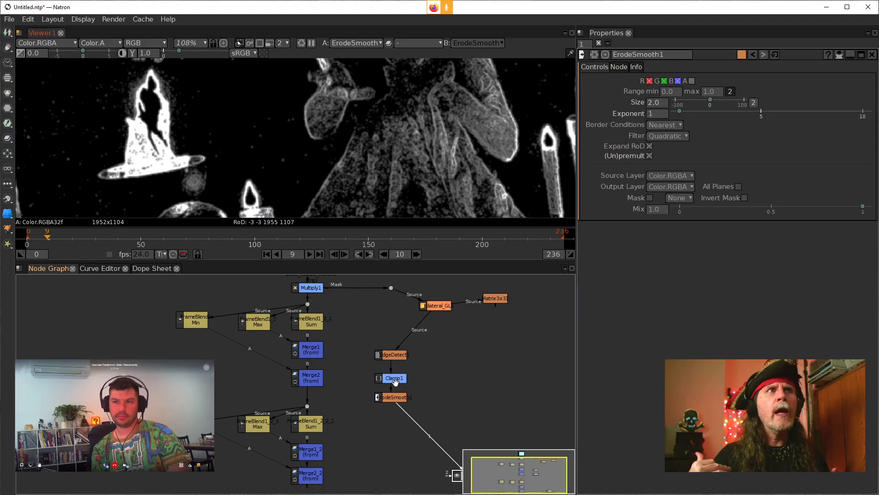
{"action": "left_click_drag", "start_coordinate": [122, 282], "coordinate": [333, 489]}
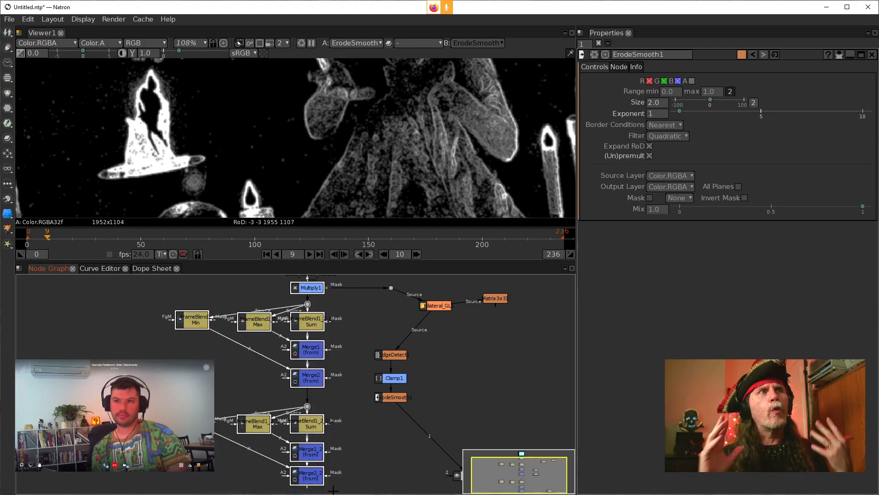
{"action": "left_click_drag", "start_coordinate": [186, 293], "coordinate": [166, 293]}
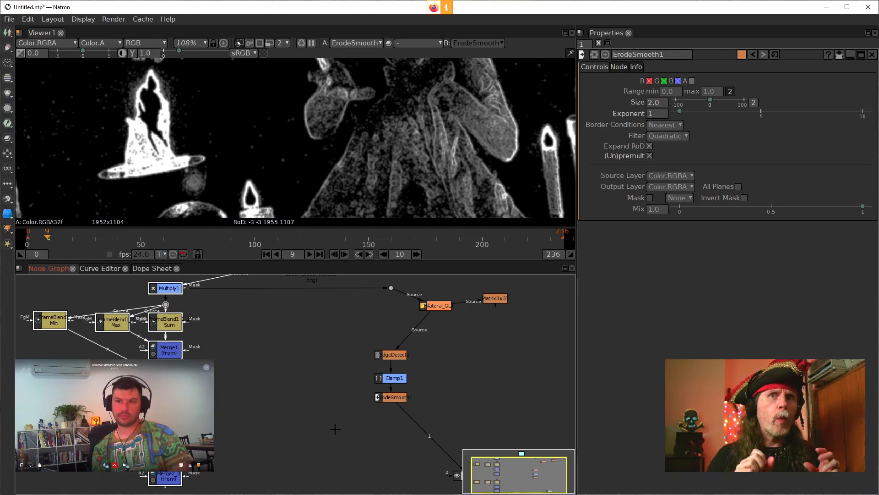
{"action": "left_click_drag", "start_coordinate": [319, 356], "coordinate": [321, 441]}
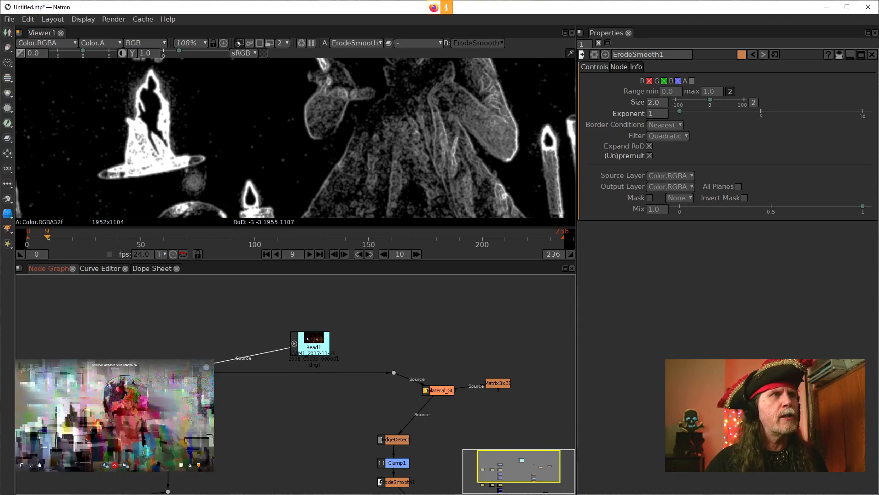
{"action": "left_click_drag", "start_coordinate": [333, 424], "coordinate": [380, 335]}
{"action": "scroll", "coordinate": [373, 359], "scroll_direction": "down", "scroll_amount": 4}
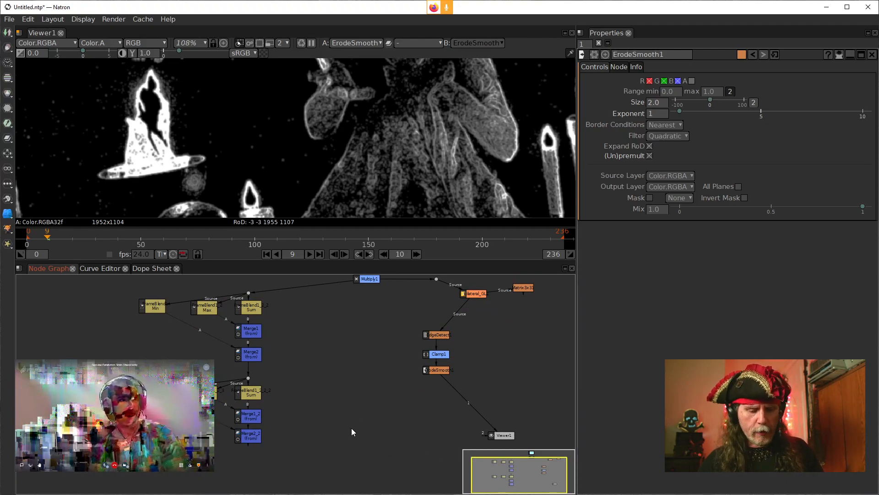
Step: Add a Merge node in the empty space between the denoise branch and the edge mask branch
{"action": "key", "text": "space"}
{"action": "key", "text": "m"}
{"action": "key", "text": "space"}
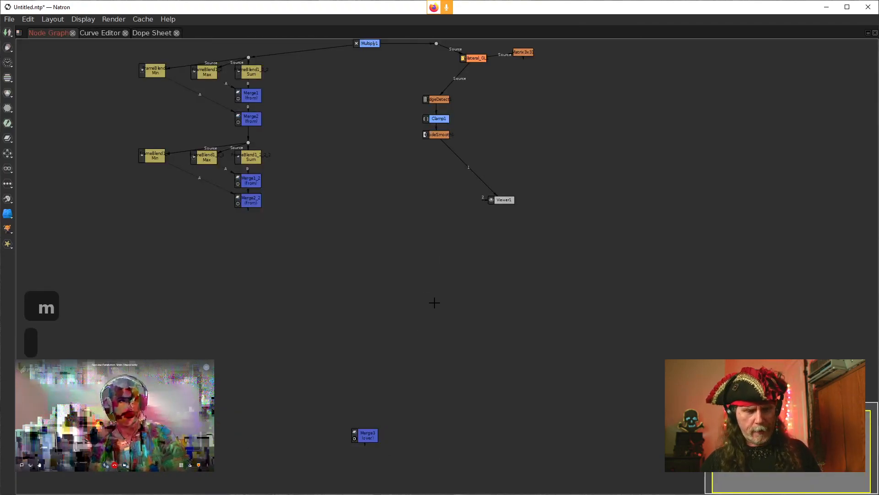
{"action": "key", "text": "m"}
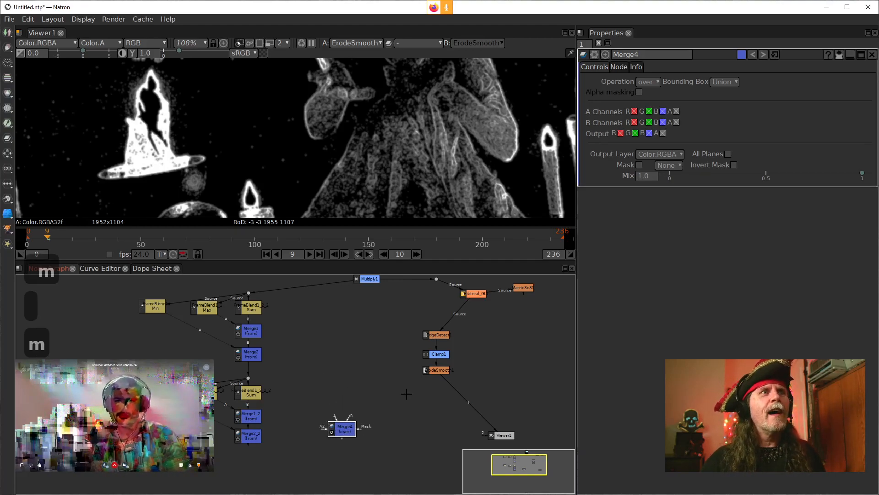
{"action": "left_click_drag", "start_coordinate": [424, 395], "coordinate": [342, 386]}
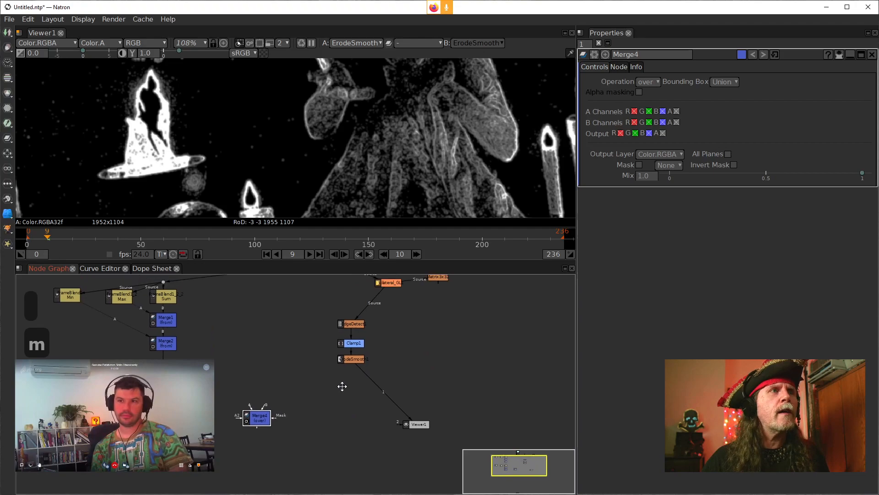
{"action": "left_click_drag", "start_coordinate": [263, 409], "coordinate": [286, 322]}
{"action": "left_click_drag", "start_coordinate": [289, 320], "coordinate": [389, 346]}
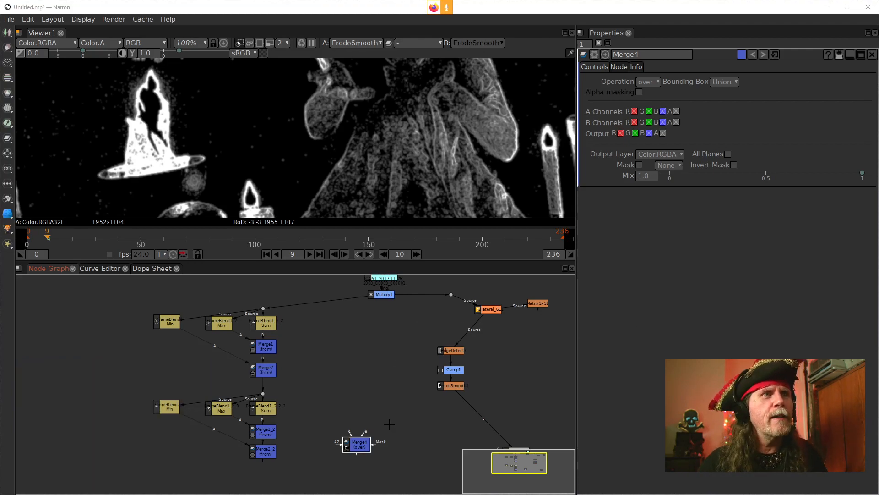
{"action": "left_click_drag", "start_coordinate": [398, 364], "coordinate": [350, 357]}
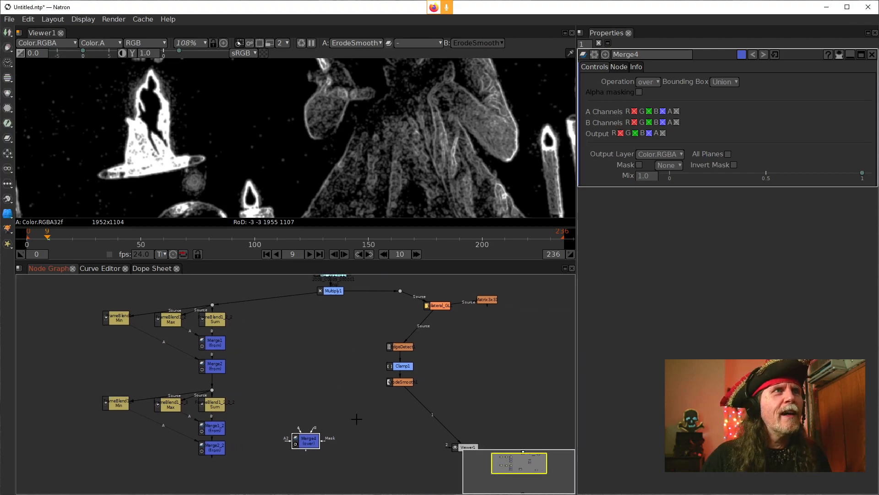
Step: Connect Merge4's B input to Multiply1 and its A input to Merge2_2, aligning it beneath Multiply1
{"action": "left_click_drag", "start_coordinate": [313, 432], "coordinate": [331, 294]}
{"action": "left_click_drag", "start_coordinate": [294, 441], "coordinate": [209, 448]}
{"action": "left_click_drag", "start_coordinate": [331, 436], "coordinate": [331, 450]}
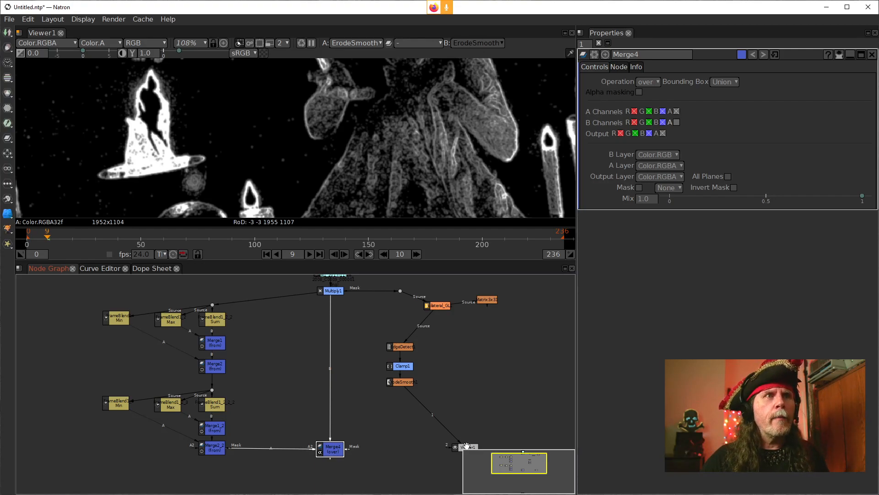
Step: Move ErodeSmooth1 further below Clamp1 and add a Shuffle node after it, level with Merge4
{"action": "left_click_drag", "start_coordinate": [397, 381], "coordinate": [397, 400]}
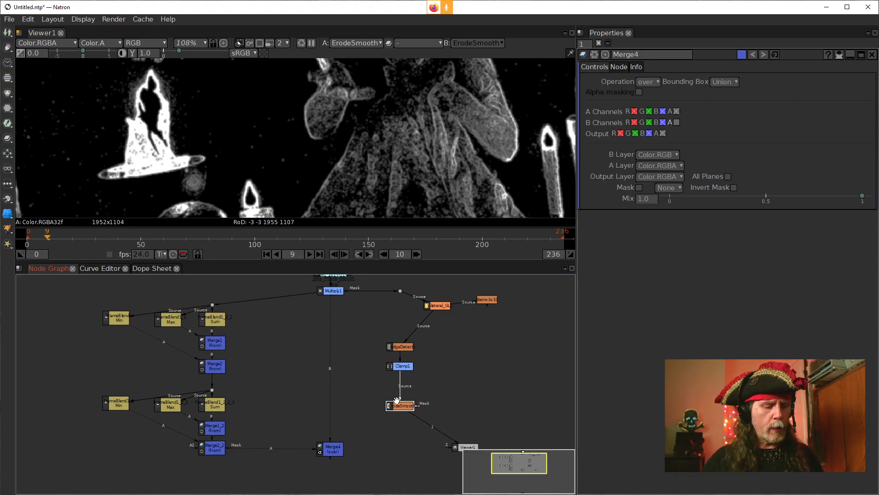
{"action": "key", "text": "Tab"}
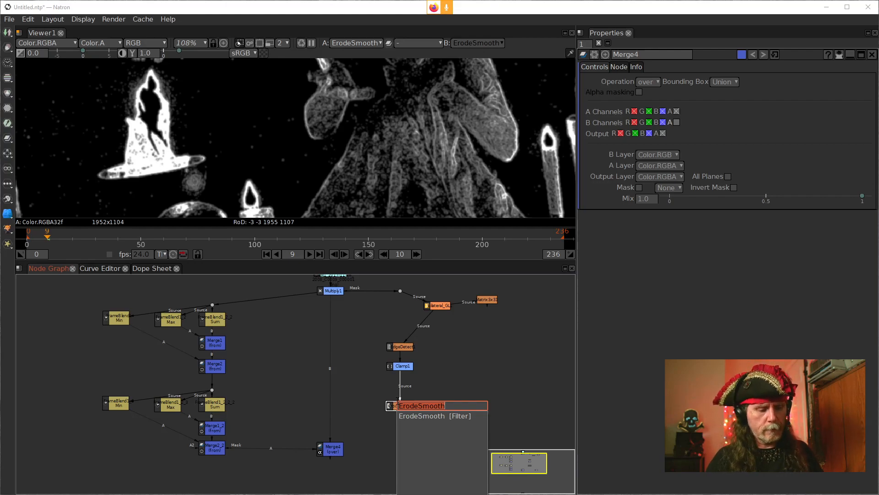
{"action": "type", "text": "sj"}
{"action": "key", "text": "BackSpace"}
{"action": "type", "text": "hu"}
{"action": "key", "text": "Down"}
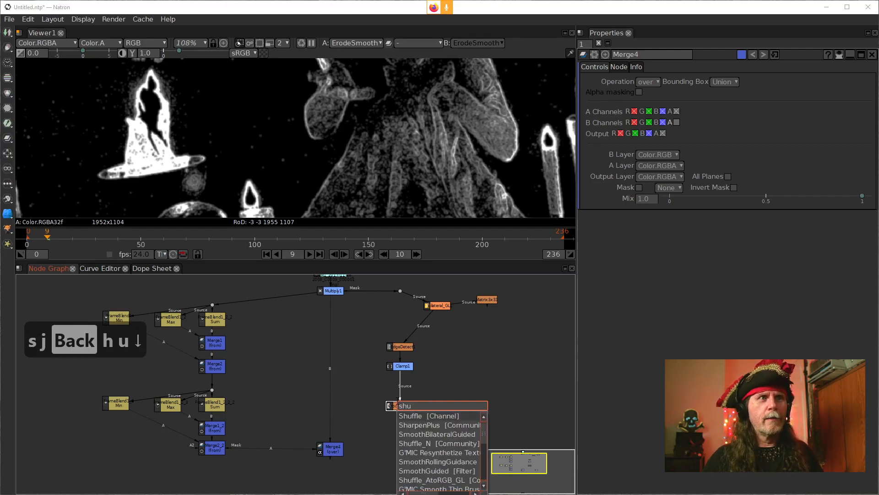
{"action": "key", "text": "Return"}
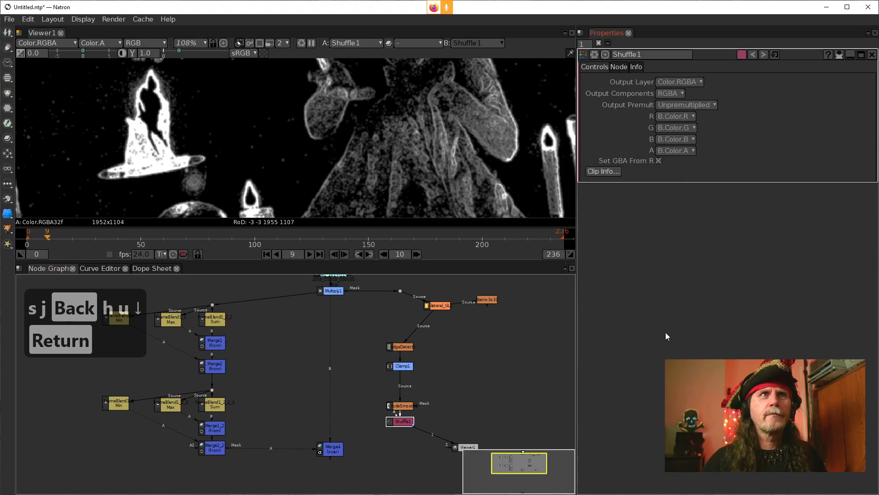
{"action": "left_click_drag", "start_coordinate": [392, 421], "coordinate": [393, 439]}
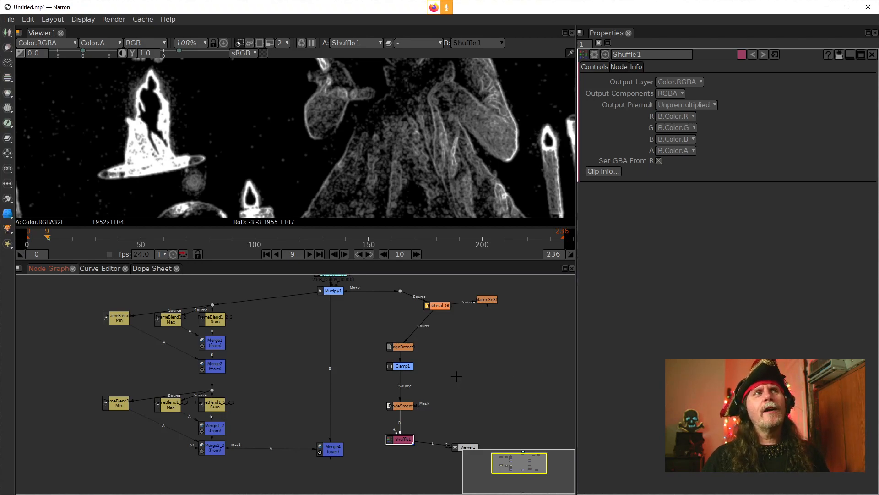
{"action": "left_click_drag", "start_coordinate": [510, 369], "coordinate": [477, 369]}
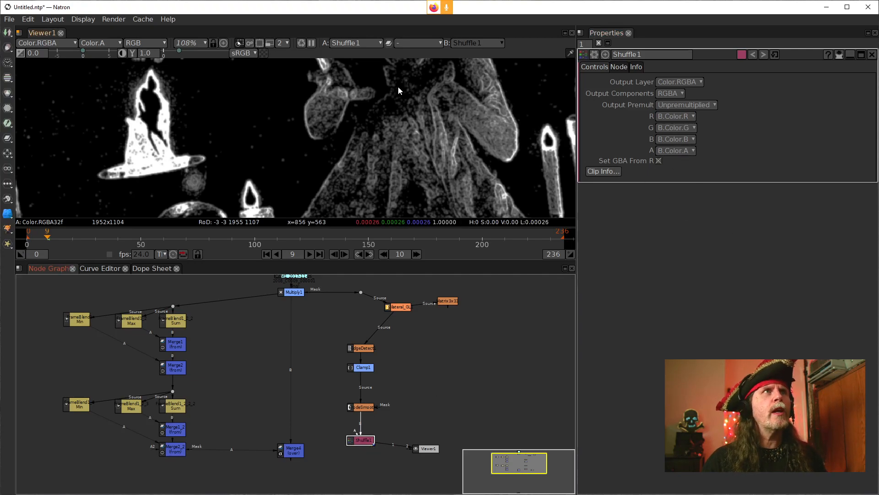
Step: Compare Shuffle1's alpha channel with its RGB image in the viewer and check its alpha source options
{"action": "left_click", "coordinate": [380, 117]}
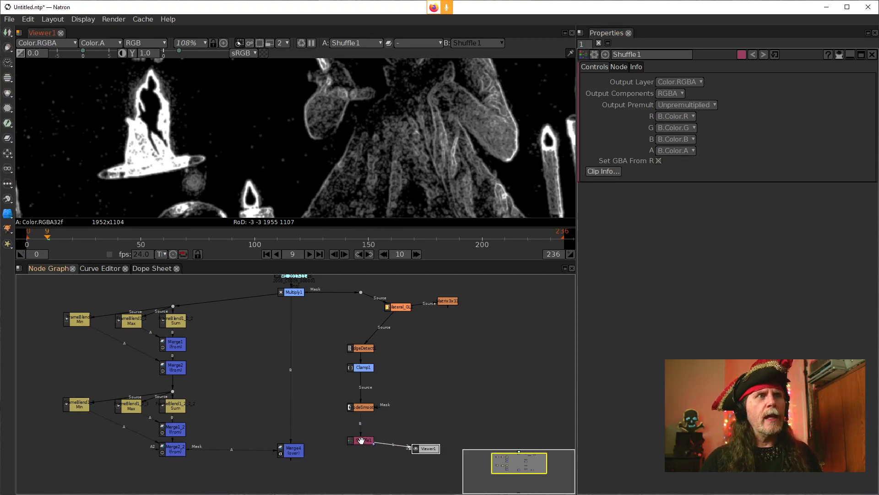
{"action": "key", "text": "a"}
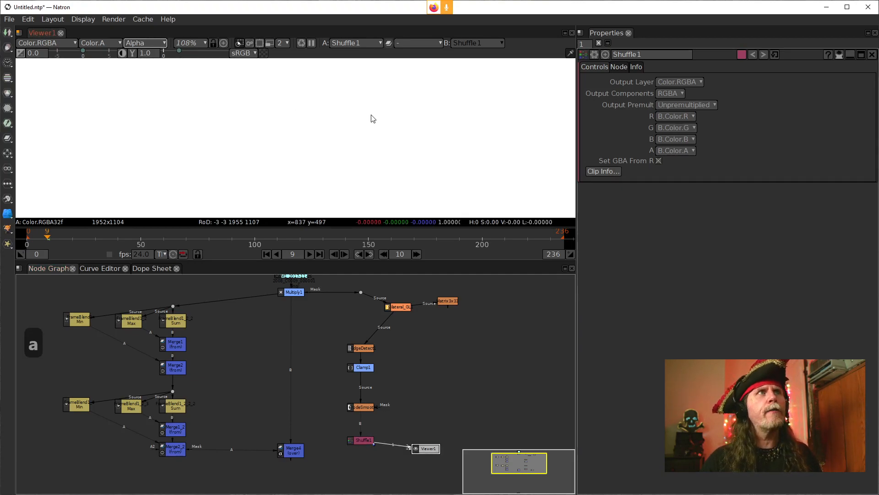
{"action": "scroll", "coordinate": [353, 135], "scroll_direction": "down", "scroll_amount": 10}
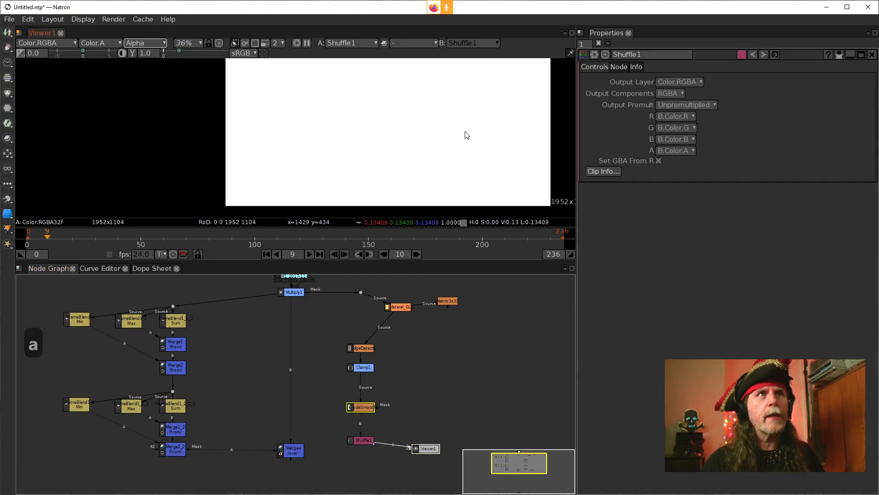
{"action": "scroll", "coordinate": [466, 135], "scroll_direction": "up", "scroll_amount": 2}
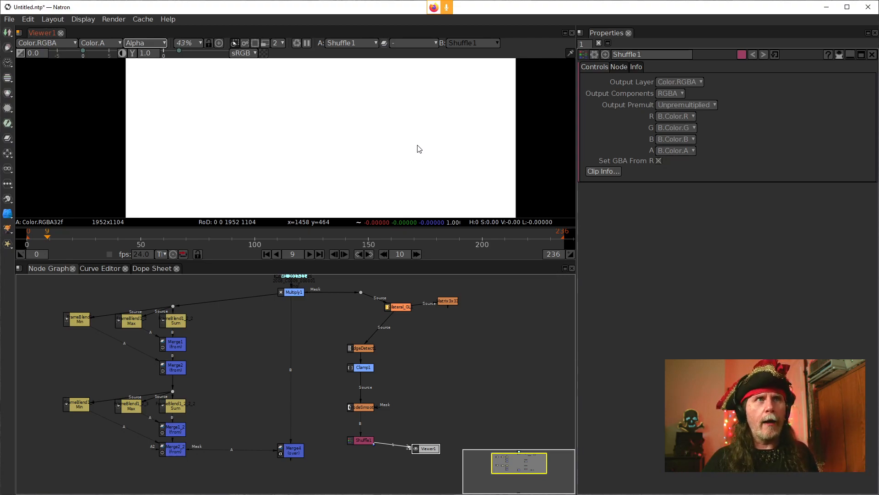
{"action": "left_click", "coordinate": [684, 151]}
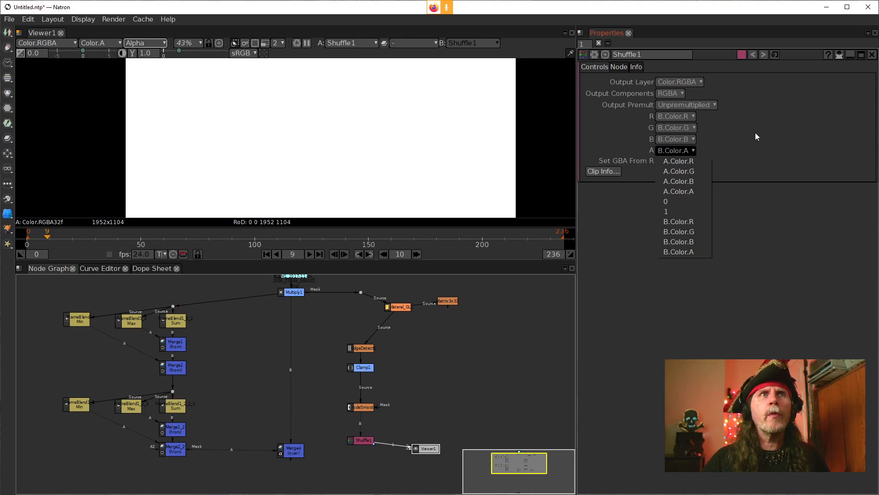
{"action": "left_click", "coordinate": [647, 152]}
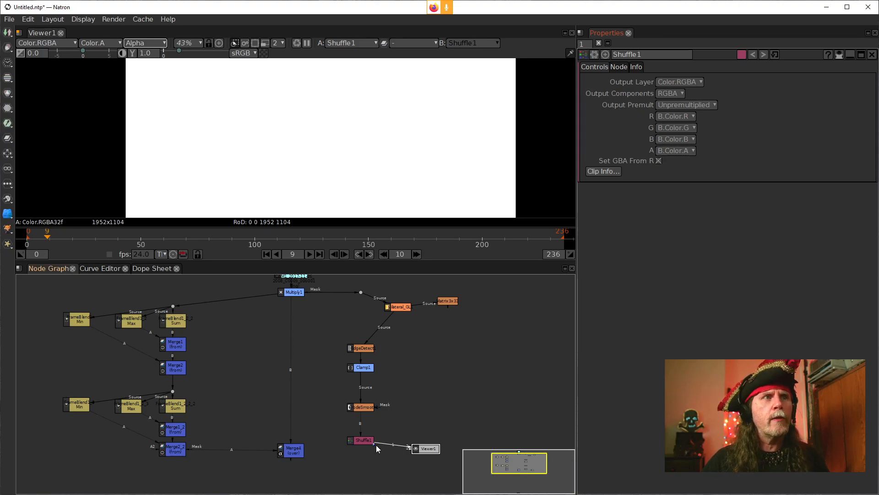
{"action": "scroll", "coordinate": [385, 447], "scroll_direction": "up", "scroll_amount": 4}
{"action": "left_click", "coordinate": [340, 364]}
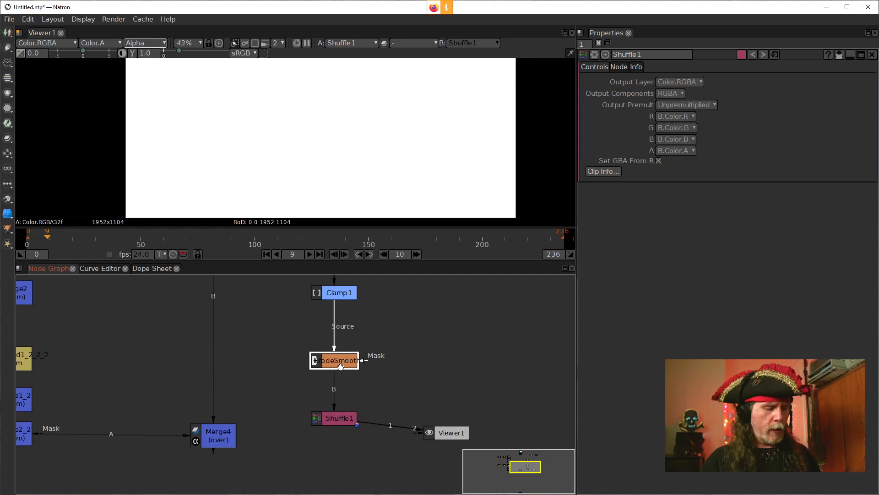
{"action": "key", "text": "a"}
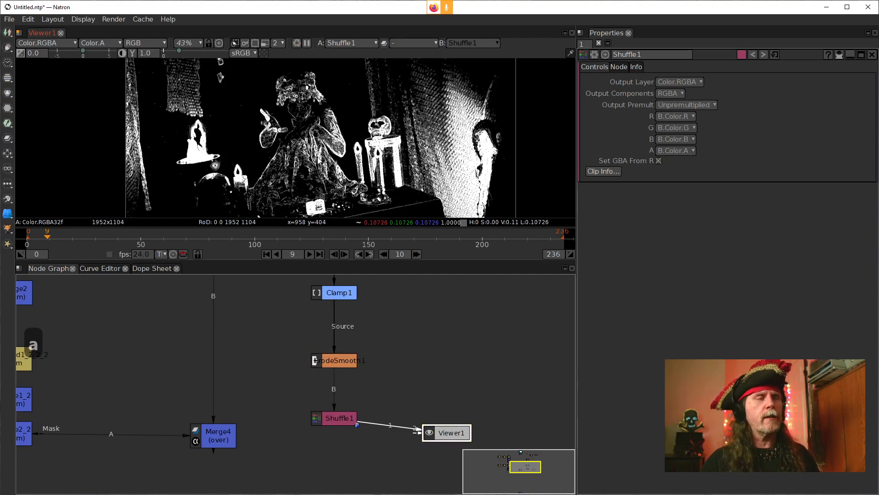
{"action": "left_click", "coordinate": [334, 361]}
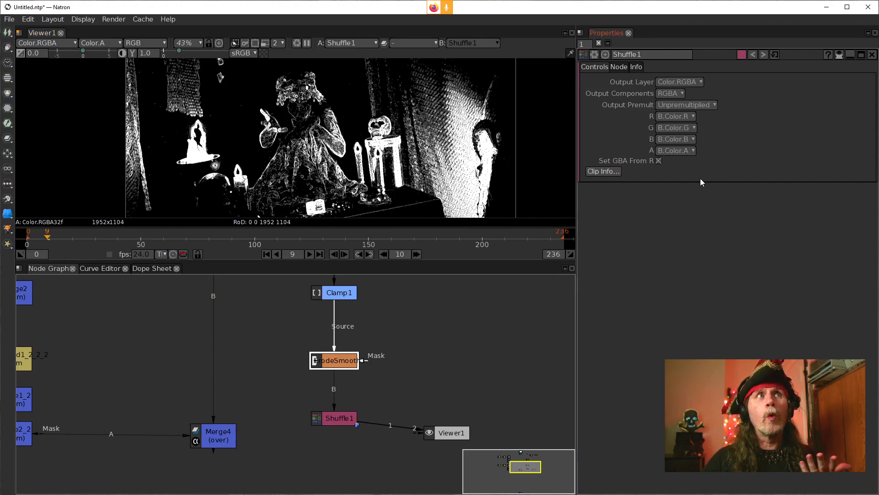
Step: Set Shuffle1's A output channel to B.Color.R and display the alpha channel in the viewer
{"action": "left_click", "coordinate": [685, 152]}
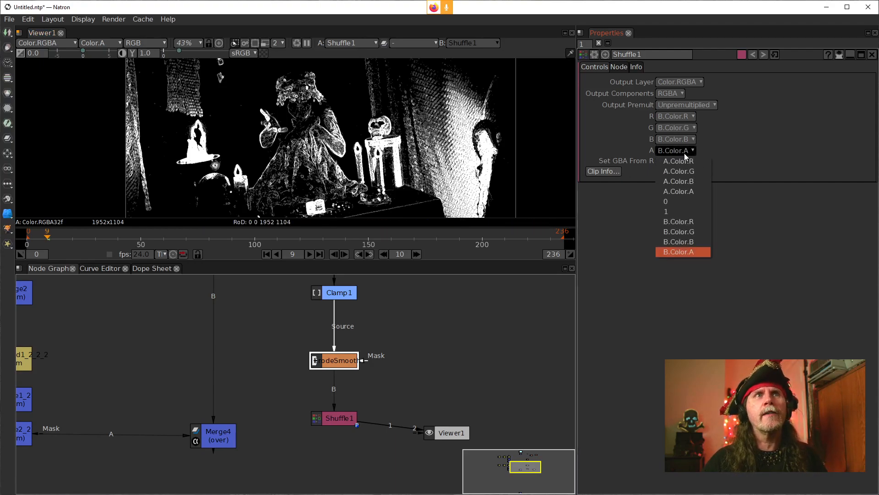
{"action": "left_click", "coordinate": [675, 221]}
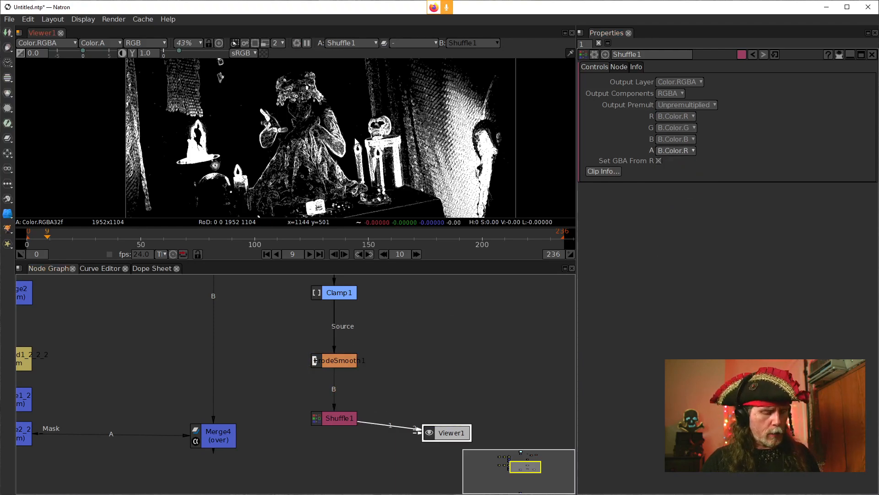
{"action": "key", "text": "a"}
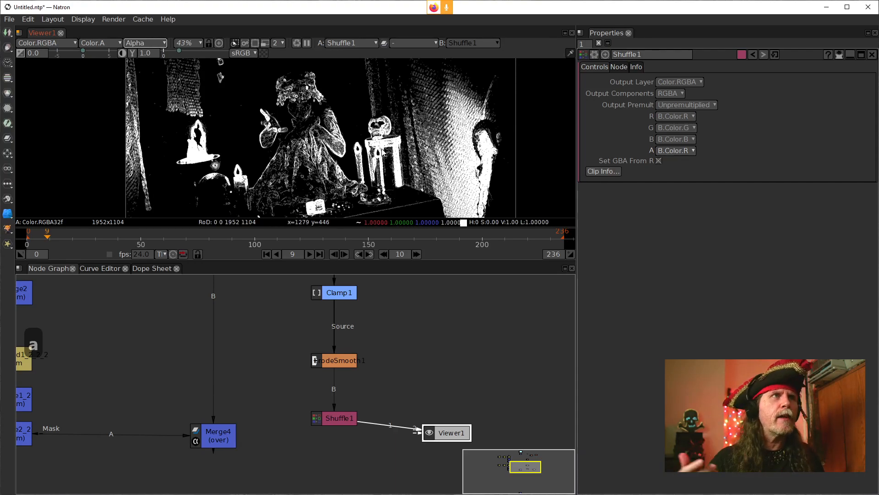
Step: Connect Merge4's Mask input to Shuffle1 and attach the viewer to Merge4's output
{"action": "left_click", "coordinate": [236, 432]}
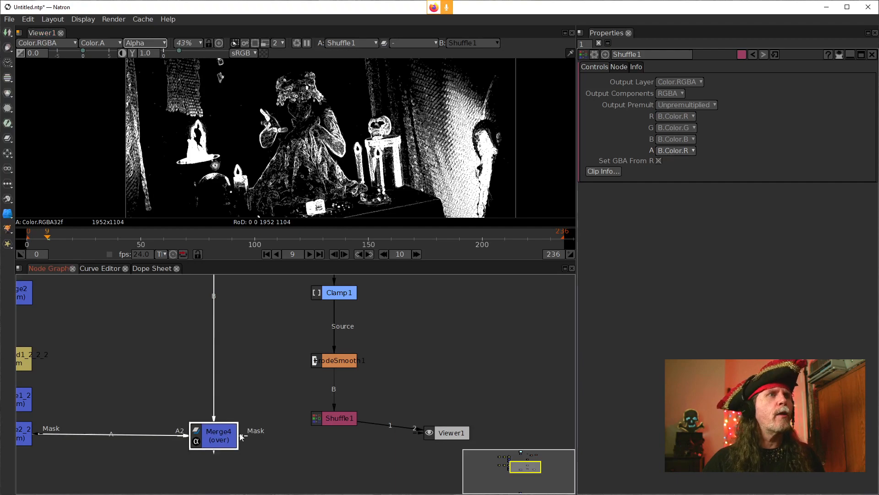
{"action": "left_click_drag", "start_coordinate": [248, 439], "coordinate": [331, 418]}
{"action": "left_click_drag", "start_coordinate": [448, 433], "coordinate": [246, 474]}
{"action": "left_click_drag", "start_coordinate": [227, 439], "coordinate": [229, 438]}
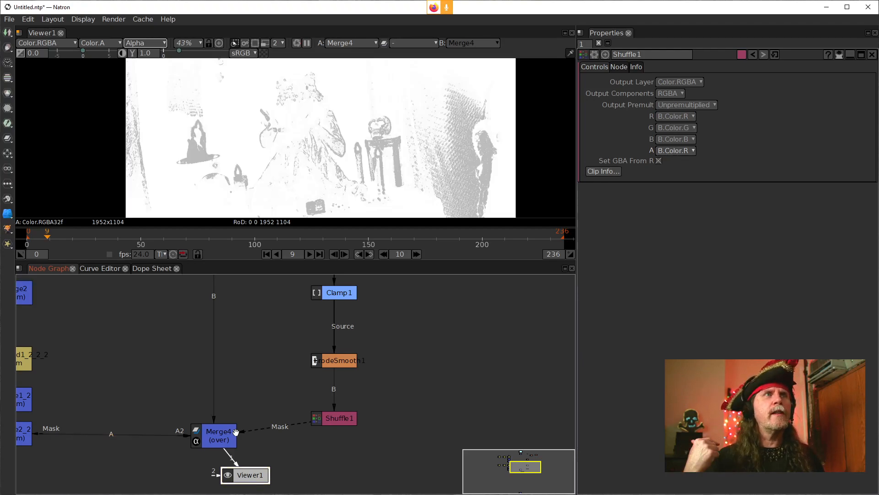
Step: Compare the alpha of Shuffle1 and Merge4 in the viewer, ending on Merge4's RGB image
{"action": "left_click", "coordinate": [340, 420]}
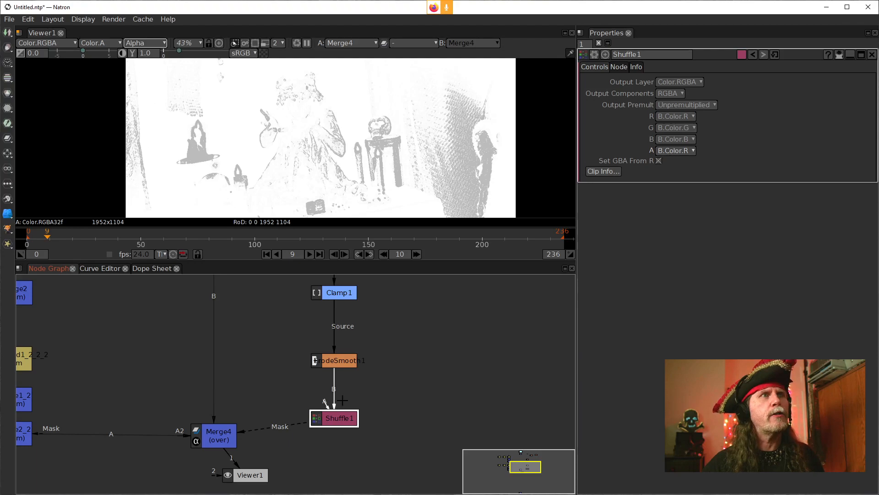
{"action": "left_click_drag", "start_coordinate": [334, 418], "coordinate": [334, 417]}
{"action": "left_click_drag", "start_coordinate": [233, 460], "coordinate": [339, 419]}
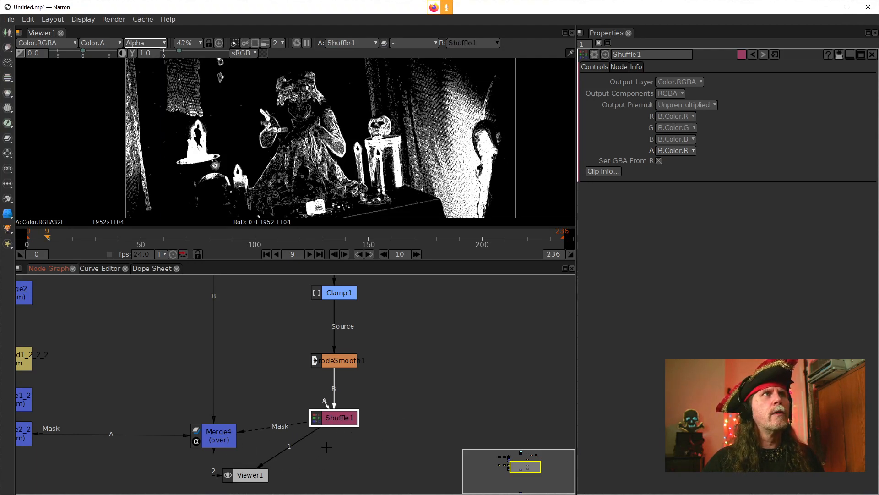
{"action": "left_click_drag", "start_coordinate": [247, 475], "coordinate": [218, 433]}
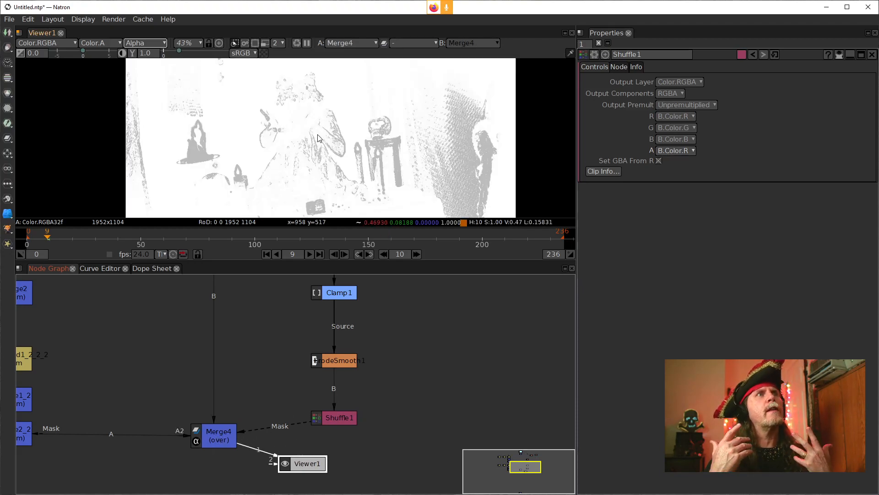
{"action": "key", "text": "a"}
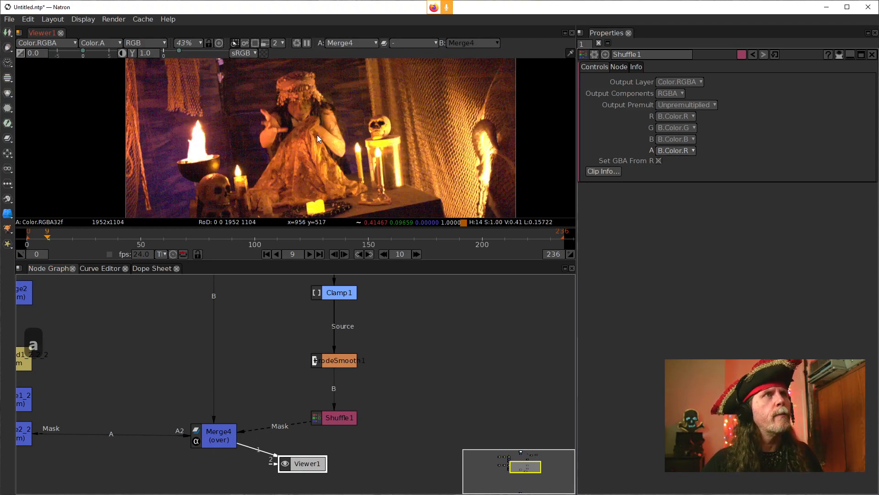
Step: Compare Merge4's alpha channel with its RGB image in the viewer, ending on the alpha display
{"action": "key", "text": "a"}
{"action": "key", "text": "a"}
{"action": "key", "text": "a"}
{"action": "key", "text": "a"}
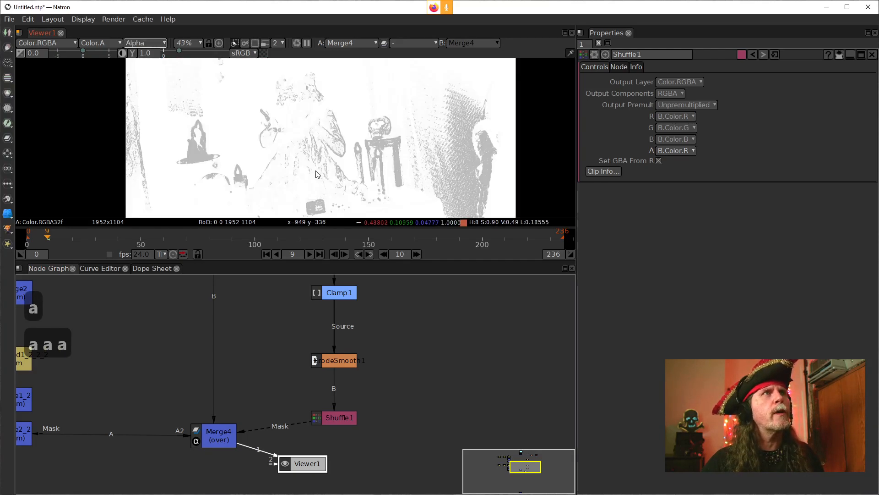
{"action": "key", "text": "a"}
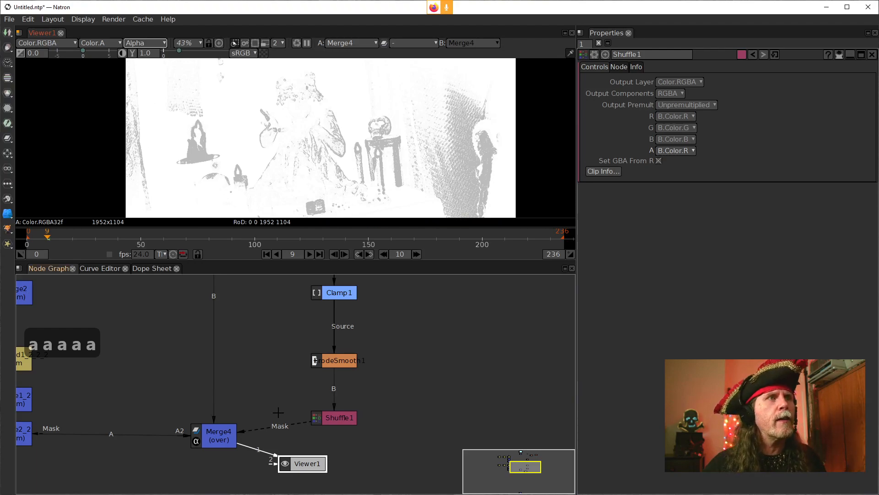
Step: Place Viewer1 below Merge4 and insert a second Shuffle node between Merge4 and the viewer
{"action": "left_click_drag", "start_coordinate": [280, 337], "coordinate": [409, 271]}
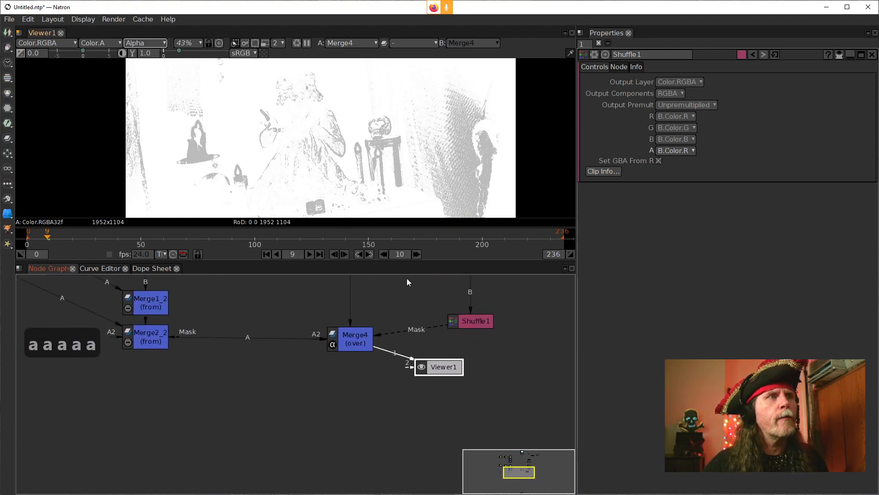
{"action": "left_click_drag", "start_coordinate": [434, 363], "coordinate": [346, 428]}
{"action": "left_click_drag", "start_coordinate": [347, 339], "coordinate": [344, 338]}
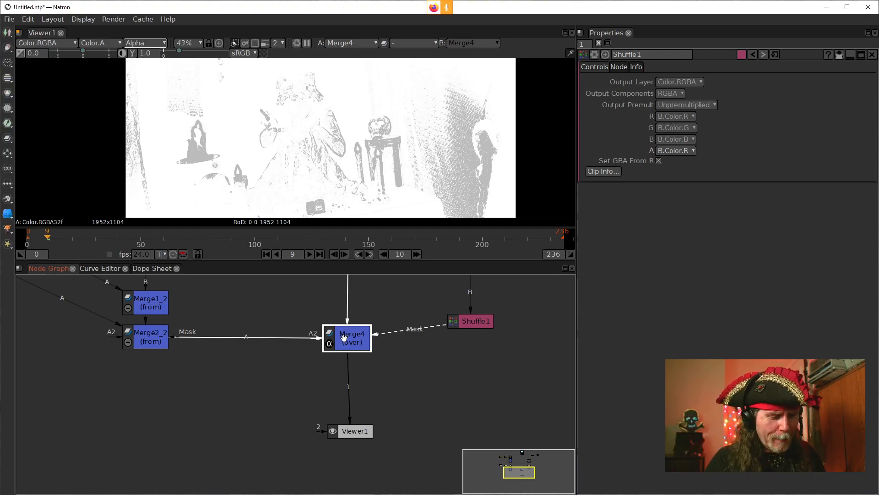
{"action": "key", "text": "Tab"}
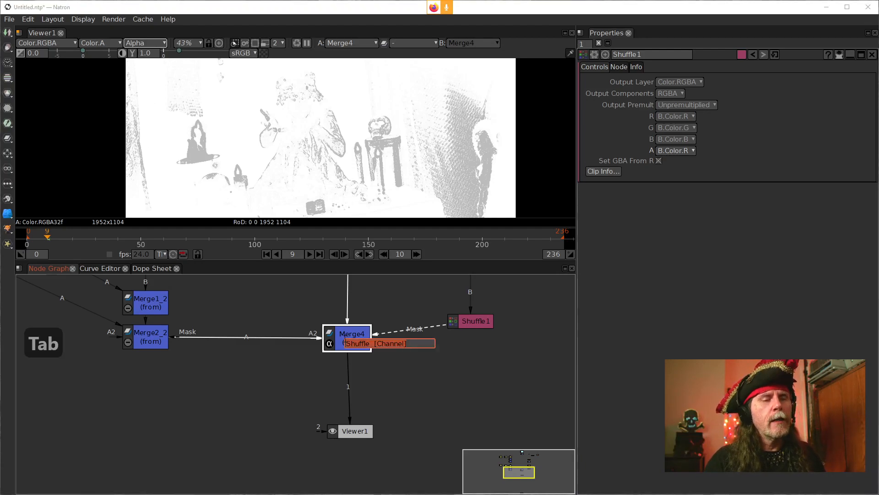
{"action": "key", "text": "Return"}
Step: Set Shuffle2's A output channel to 1, check its alpha, and switch the viewer back to RGB
{"action": "left_click", "coordinate": [684, 151]}
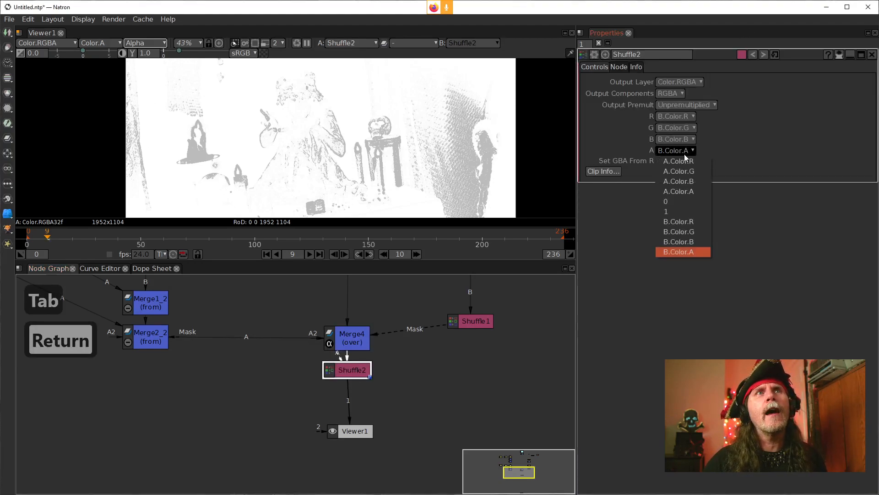
{"action": "left_click", "coordinate": [680, 210]}
{"action": "left_click", "coordinate": [369, 167]}
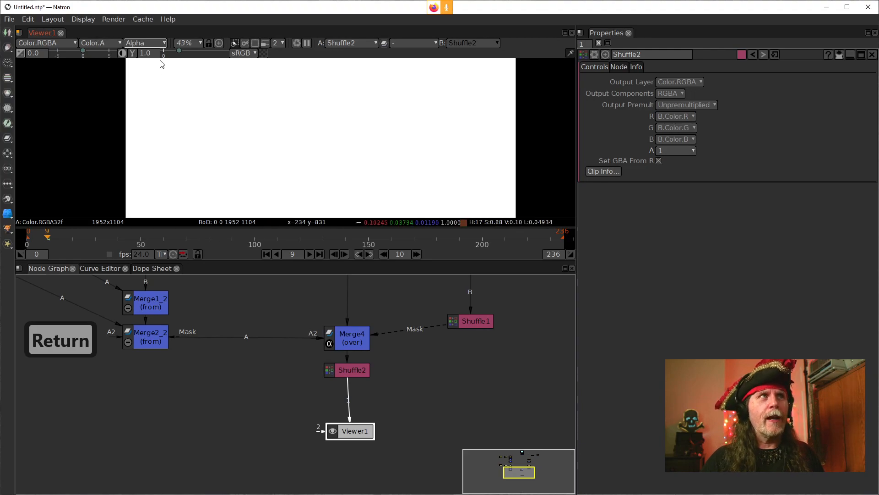
{"action": "key", "text": "a"}
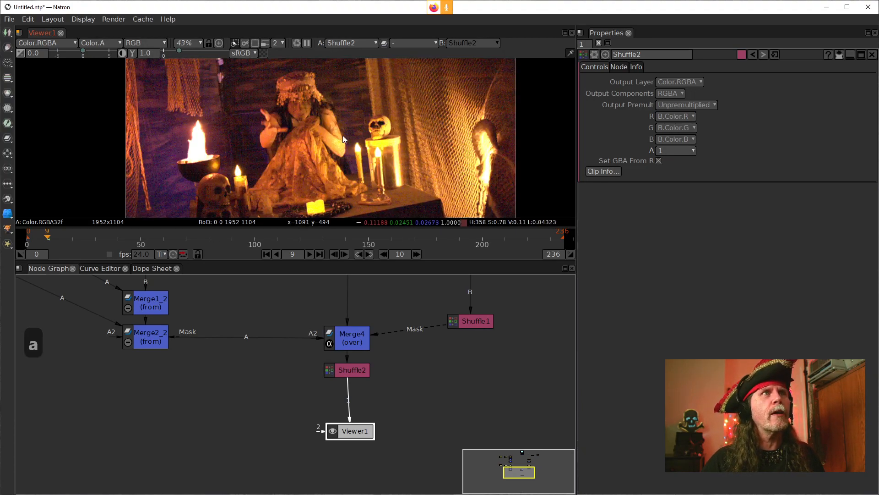
Step: Compare the noise in Merge2_2's output with Shuffle2's output in an enlarged view of the woman and skull
{"action": "scroll", "coordinate": [344, 136], "scroll_direction": "up", "scroll_amount": 5}
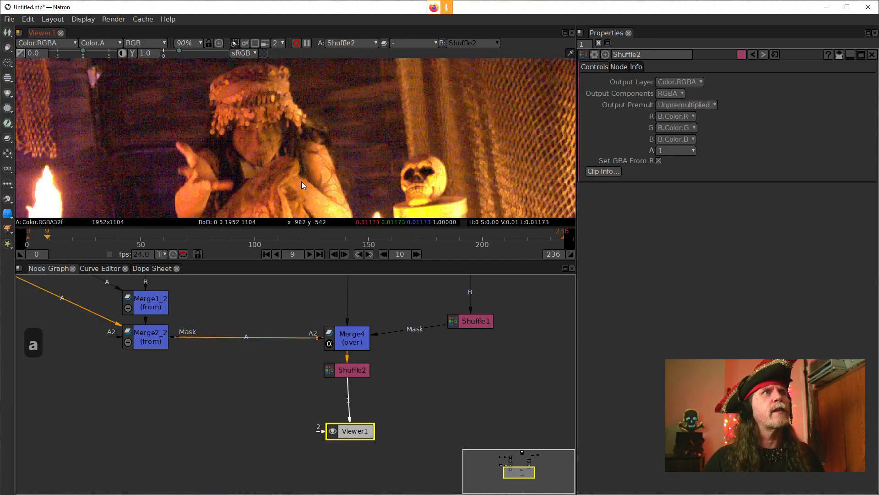
{"action": "scroll", "coordinate": [304, 183], "scroll_direction": "up", "scroll_amount": 1}
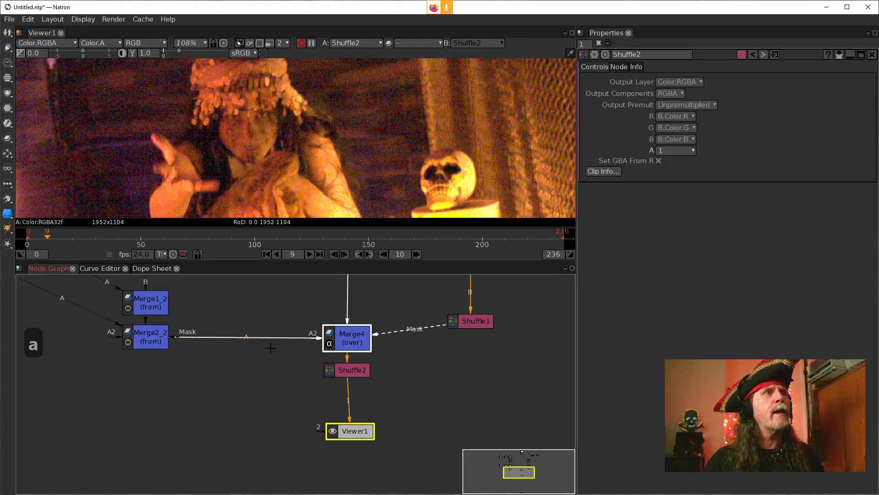
{"action": "left_click", "coordinate": [150, 345]}
{"action": "key", "text": "1"}
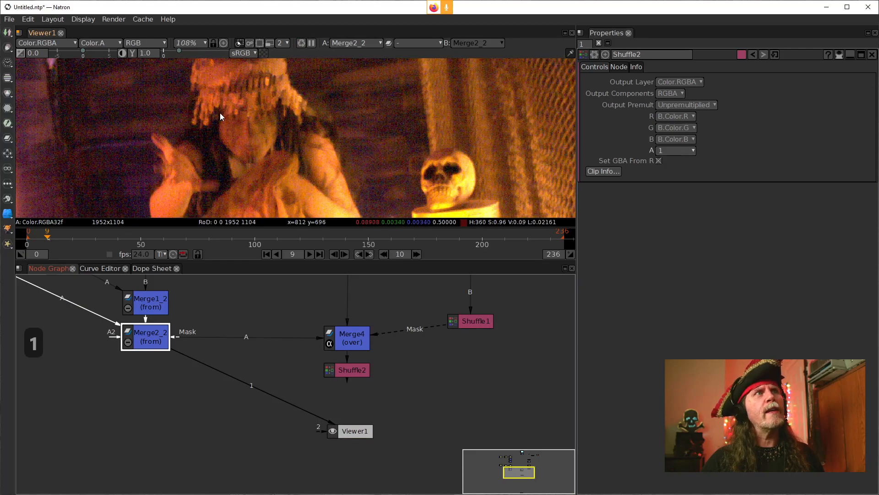
{"action": "left_click", "coordinate": [354, 371]}
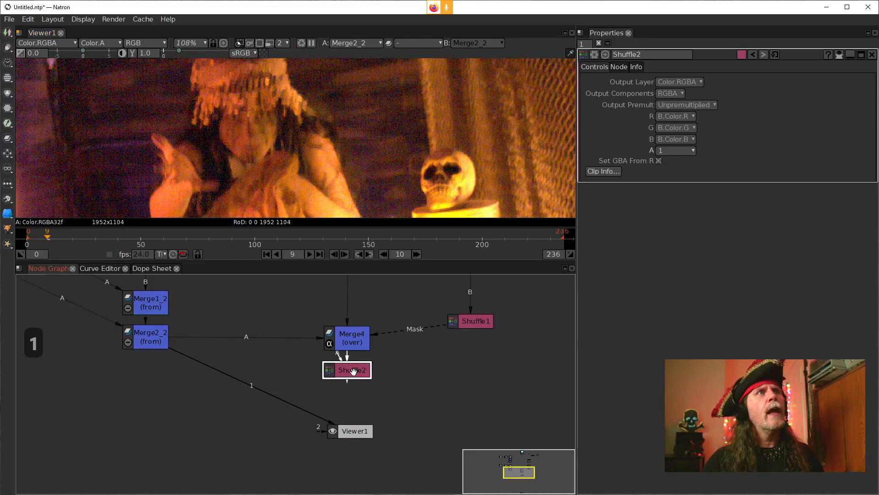
{"action": "key", "text": "1"}
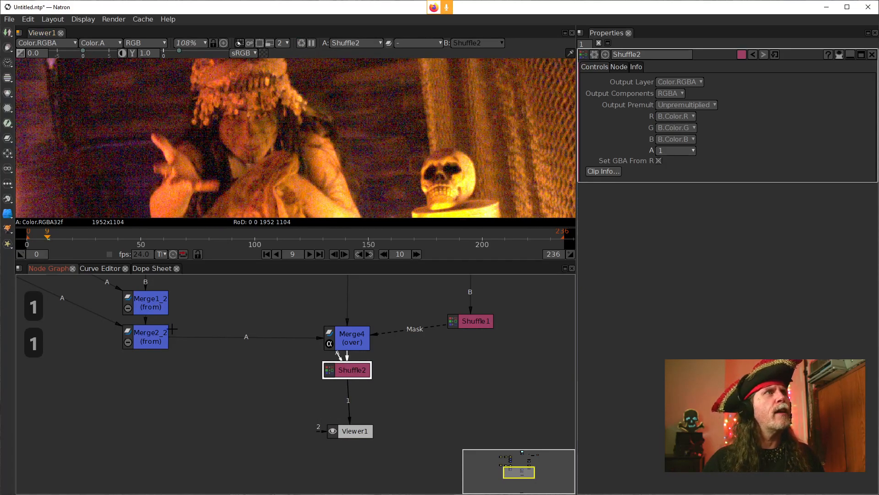
{"action": "left_click", "coordinate": [153, 334]}
{"action": "key", "text": "1"}
{"action": "left_click", "coordinate": [364, 369]}
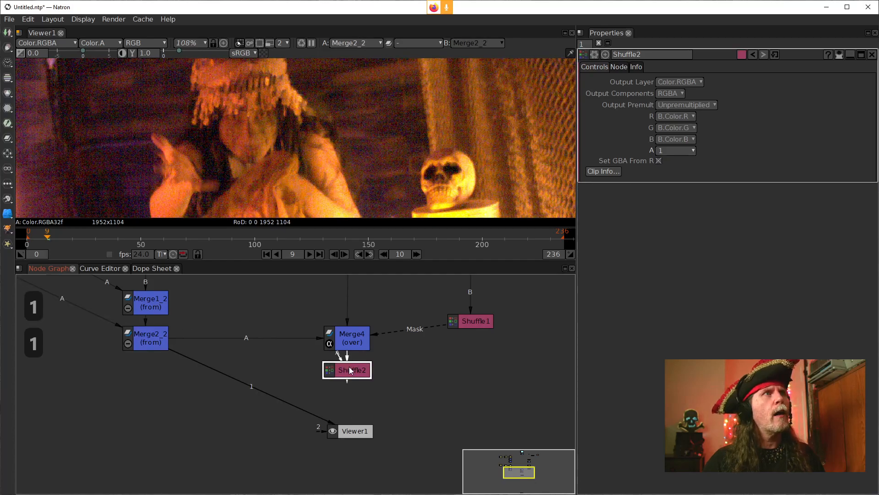
{"action": "key", "text": "1"}
Step: Examine the woman's face and headdress closely, alternating the viewer between Merge2_2 and Shuffle2
{"action": "scroll", "coordinate": [221, 133], "scroll_direction": "up", "scroll_amount": 1}
{"action": "left_click_drag", "start_coordinate": [221, 133], "coordinate": [298, 141]}
{"action": "left_click", "coordinate": [145, 337]}
{"action": "key", "text": "1"}
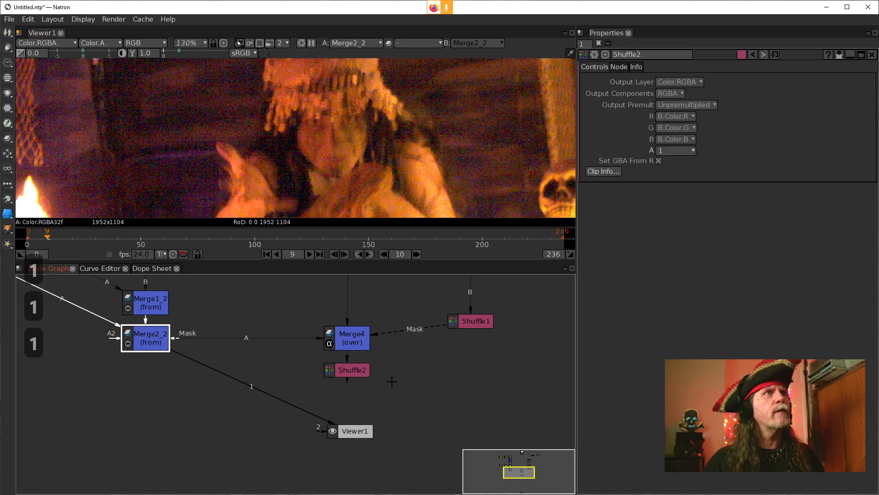
{"action": "left_click", "coordinate": [355, 369]}
{"action": "key", "text": "1"}
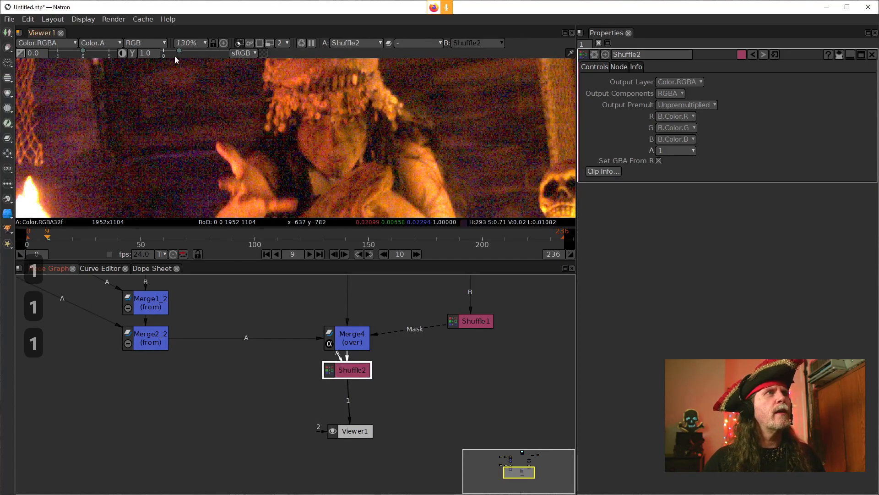
{"action": "left_click", "coordinate": [147, 337]}
{"action": "key", "text": "1"}
{"action": "left_click", "coordinate": [362, 366]}
{"action": "key", "text": "1"}
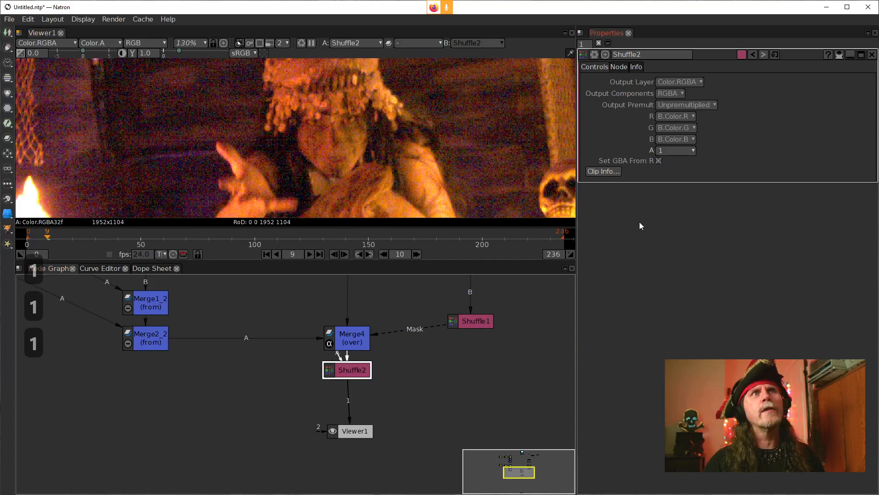
Step: Open Merge4's settings and enable Invert Mask
{"action": "left_click", "coordinate": [351, 342]}
{"action": "double_click", "coordinate": [352, 342]}
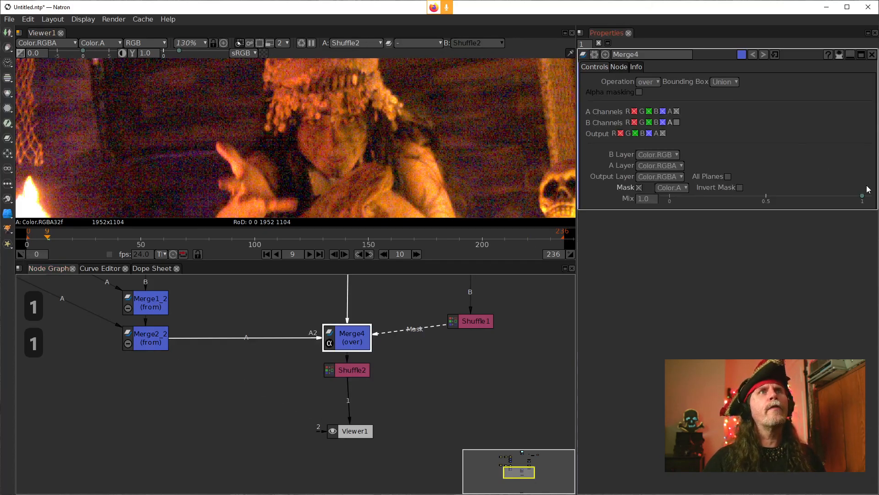
{"action": "left_click", "coordinate": [740, 188]}
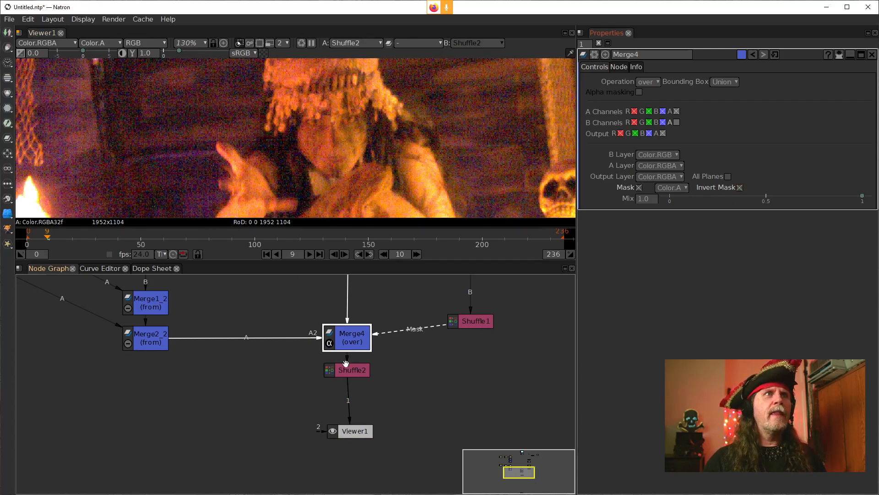
Step: Insert a Clamp node between Shuffle1 and Merge4's Mask input
{"action": "left_click", "coordinate": [481, 326]}
{"action": "key", "text": "Tab"}
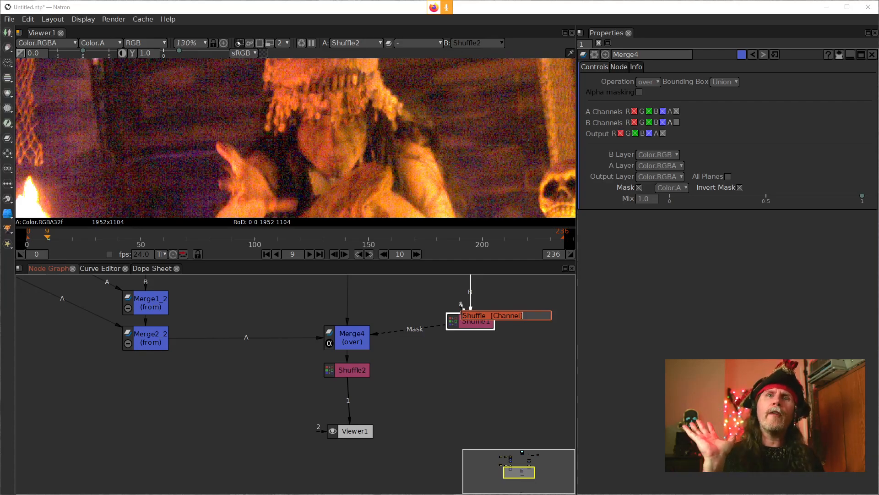
{"action": "key", "text": "Tab"}
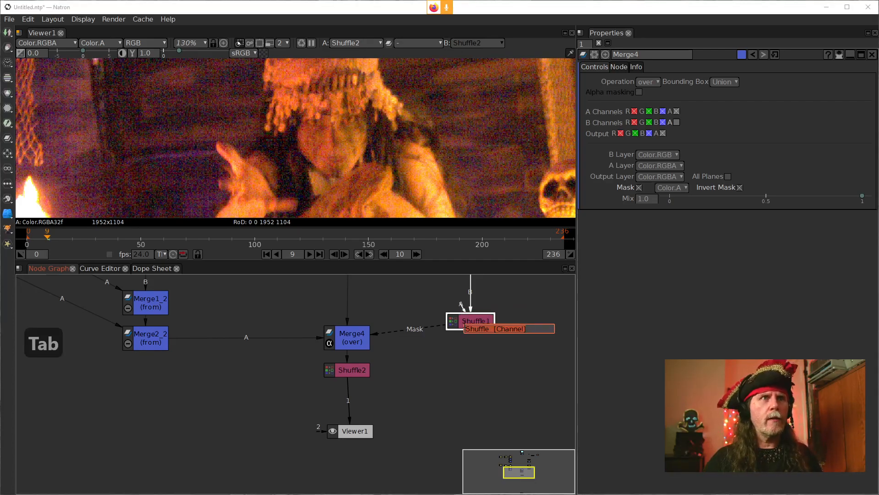
{"action": "key", "text": "Tab"}
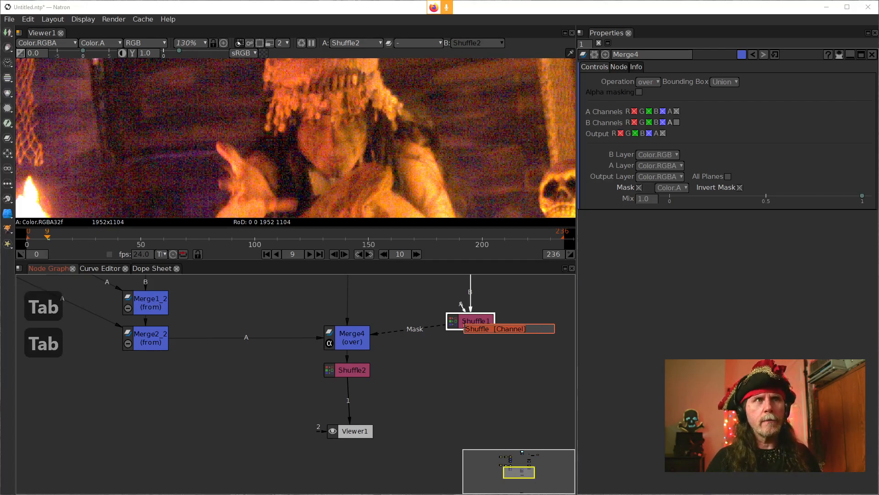
{"action": "type", "text": "clamp"}
{"action": "key", "text": "Down"}
{"action": "key", "text": "Return"}
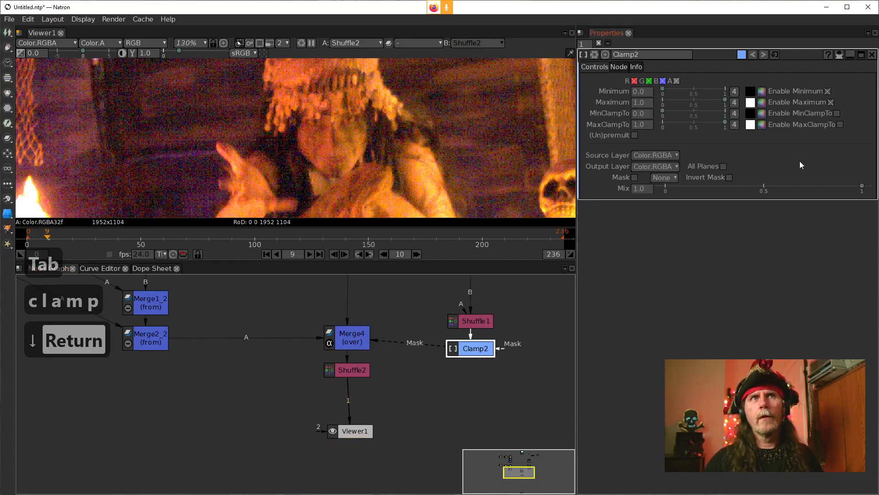
Step: Set Merge4's operation to copy
{"action": "left_click", "coordinate": [349, 342]}
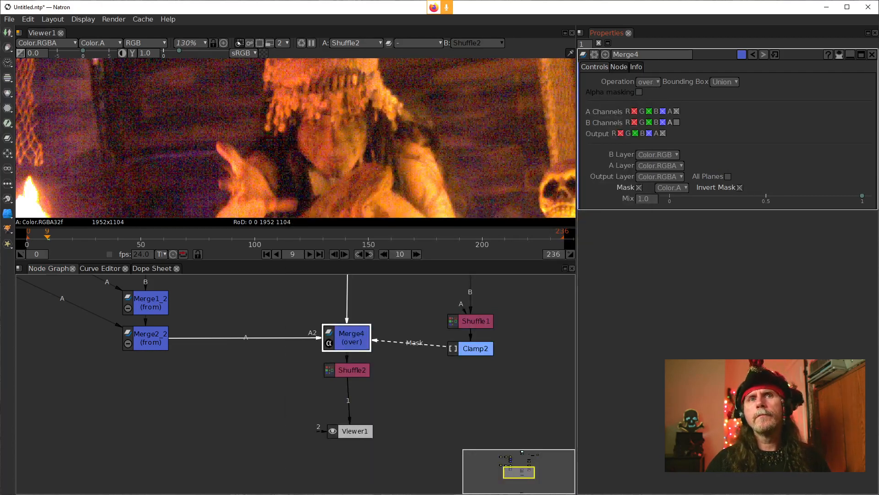
{"action": "left_click", "coordinate": [646, 82]}
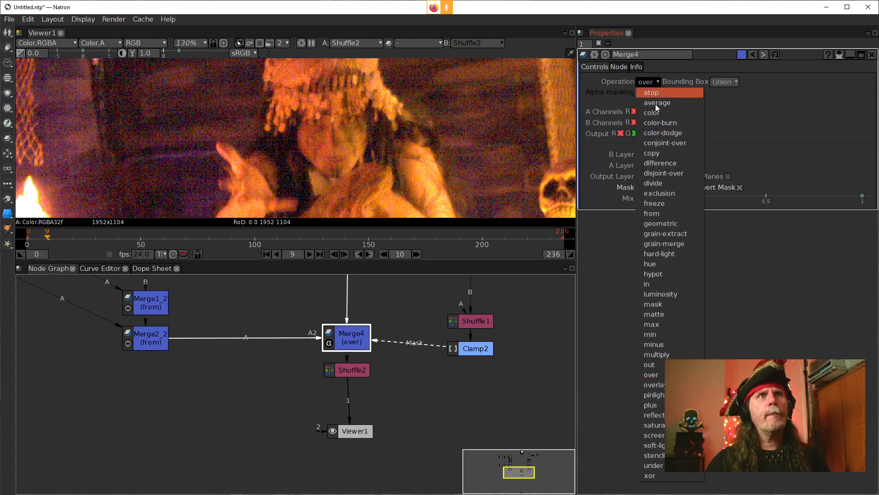
{"action": "left_click", "coordinate": [662, 153]}
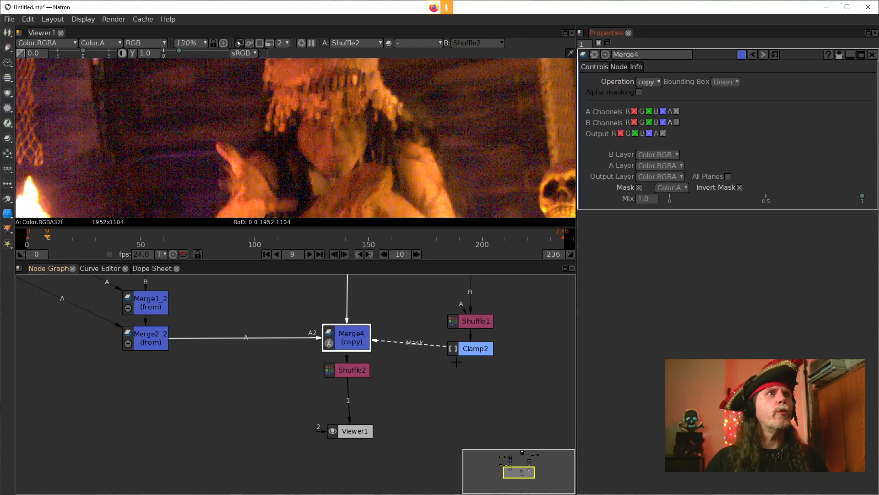
Step: Detach Clamp2 from the mask chain so Shuffle1 feeds Merge4's Mask input directly, and reselect Merge4
{"action": "left_click_drag", "start_coordinate": [433, 344], "coordinate": [537, 379]}
{"action": "left_click_drag", "start_coordinate": [504, 351], "coordinate": [452, 379]}
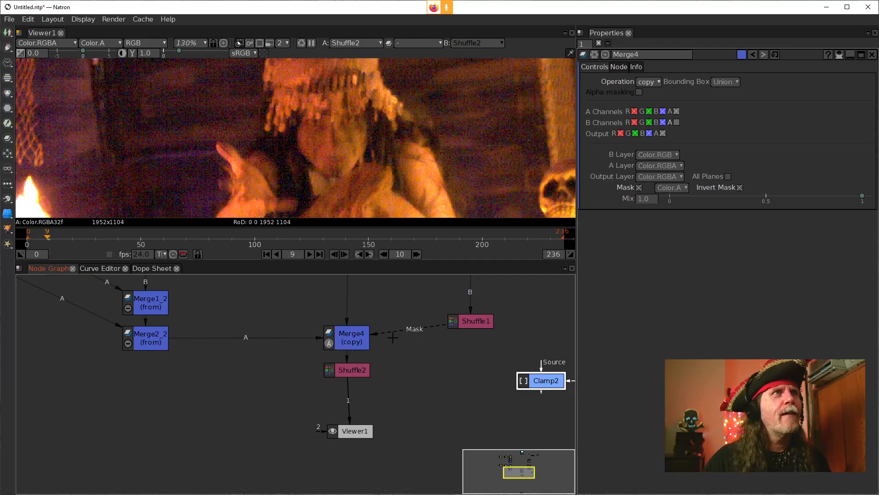
{"action": "left_click", "coordinate": [350, 333]}
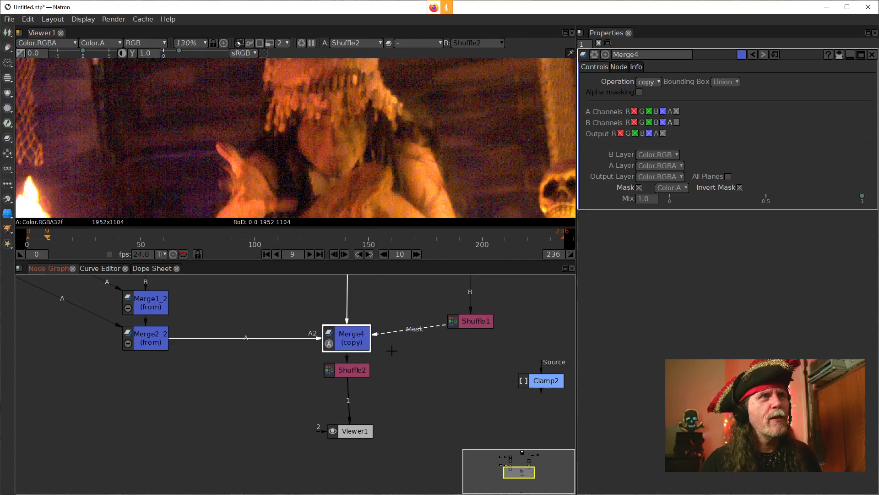
Step: Compare Merge2_2's output with Shuffle2's output around the raised hand and the flame in the viewer
{"action": "left_click_drag", "start_coordinate": [373, 165], "coordinate": [426, 122]}
{"action": "left_click_drag", "start_coordinate": [392, 155], "coordinate": [389, 154]}
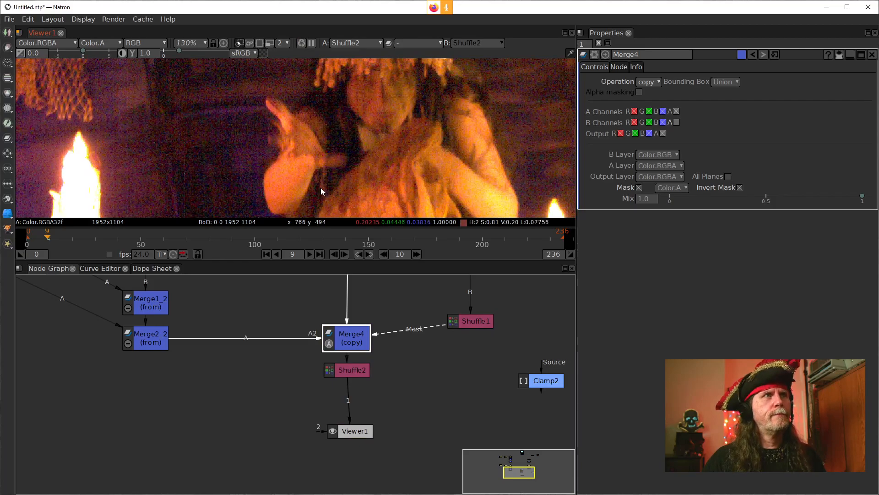
{"action": "scroll", "coordinate": [321, 187], "scroll_direction": "down", "scroll_amount": 2}
{"action": "left_click_drag", "start_coordinate": [320, 188], "coordinate": [370, 166]}
{"action": "scroll", "coordinate": [326, 178], "scroll_direction": "up", "scroll_amount": 2}
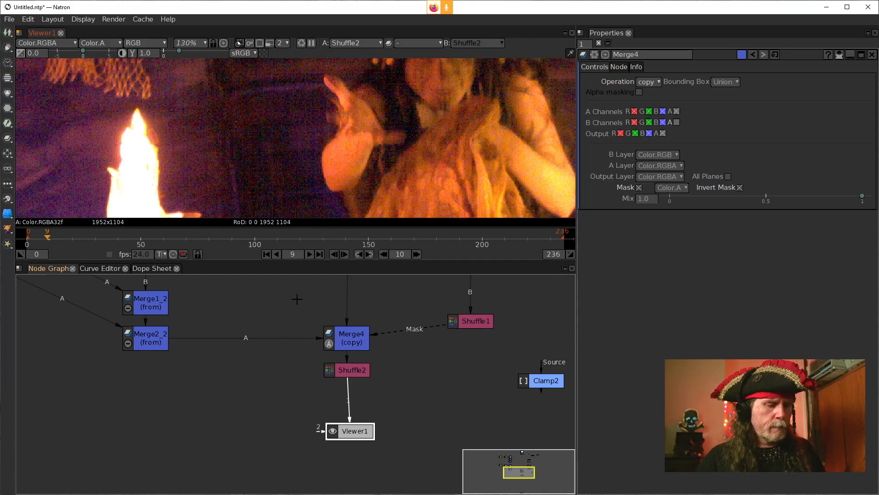
{"action": "left_click", "coordinate": [143, 339]}
{"action": "key", "text": "1"}
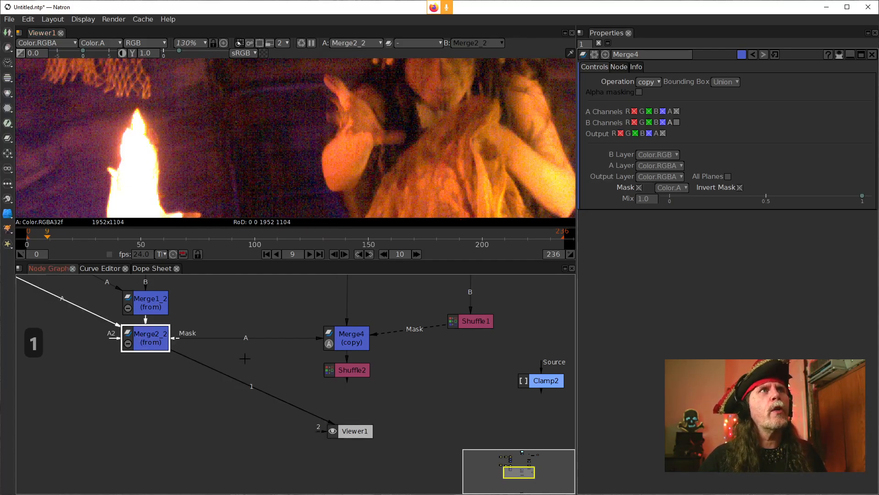
{"action": "left_click", "coordinate": [348, 348]}
{"action": "left_click", "coordinate": [341, 371]}
{"action": "key", "text": "1"}
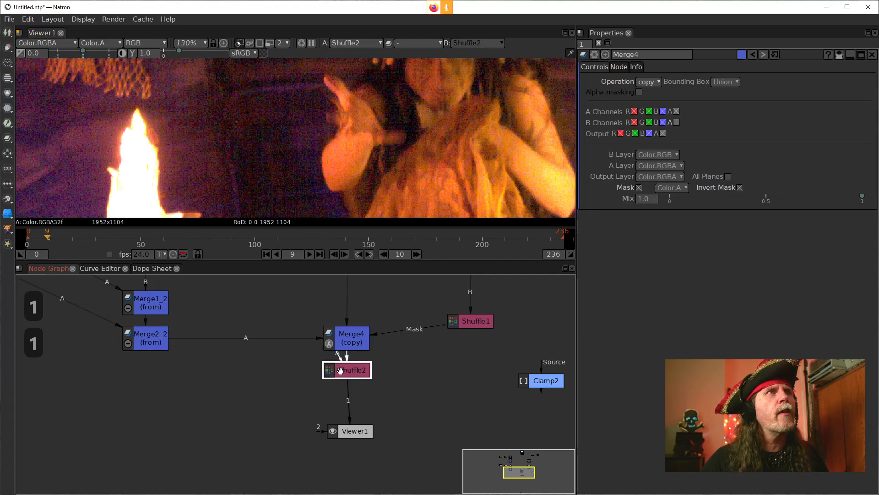
{"action": "left_click", "coordinate": [150, 339]}
{"action": "key", "text": "1"}
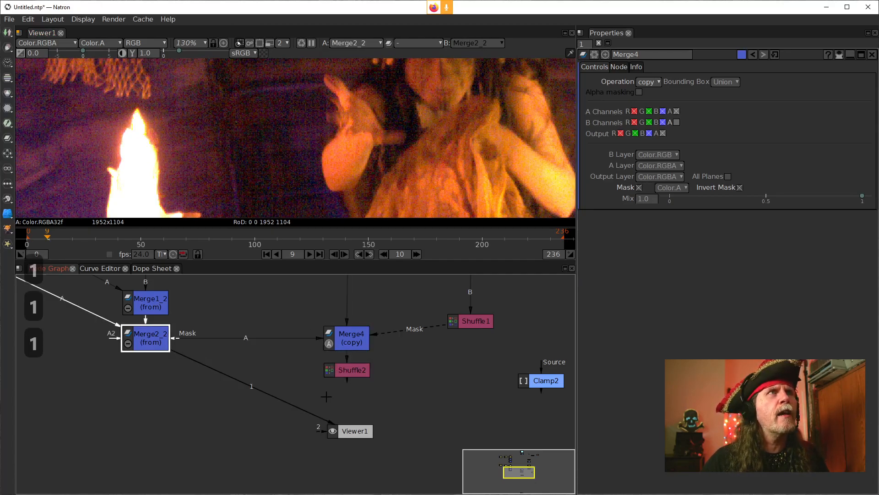
{"action": "left_click", "coordinate": [345, 370]}
{"action": "key", "text": "1"}
{"action": "scroll", "coordinate": [364, 125], "scroll_direction": "up", "scroll_amount": 2}
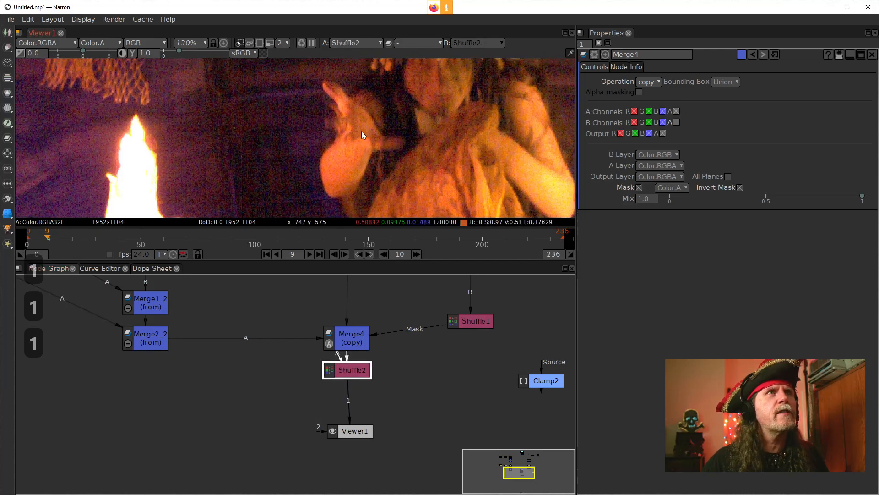
{"action": "scroll", "coordinate": [307, 137], "scroll_direction": "up", "scroll_amount": 4}
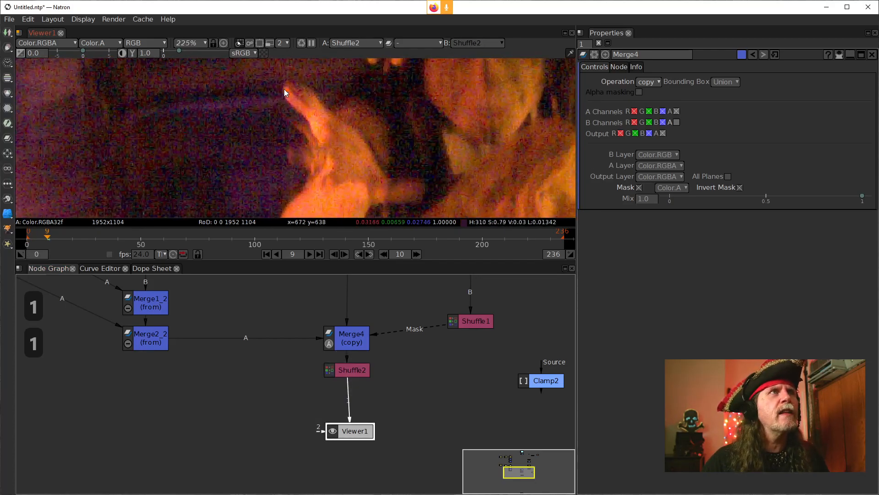
Step: Recheck Merge2_2's output against Shuffle2's at the raised hand, and inspect the face and hair in Shuffle2's output
{"action": "left_click", "coordinate": [151, 339]}
{"action": "key", "text": "1"}
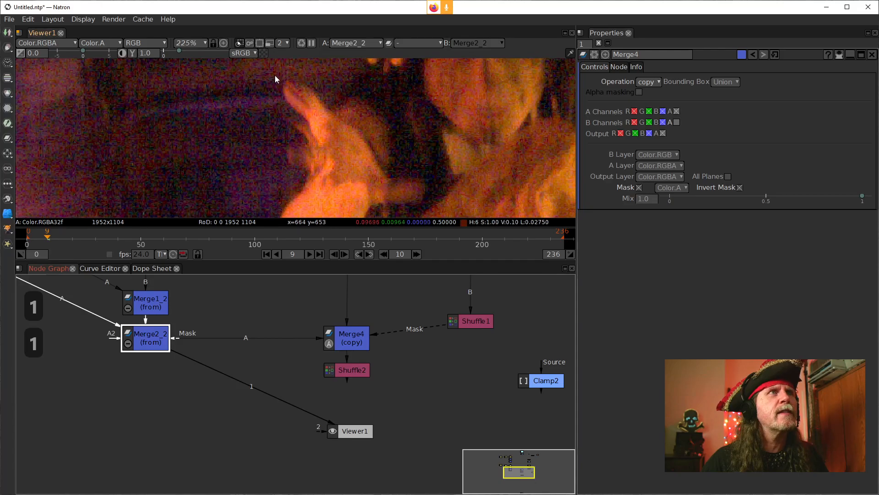
{"action": "left_click", "coordinate": [345, 369]}
{"action": "key", "text": "1"}
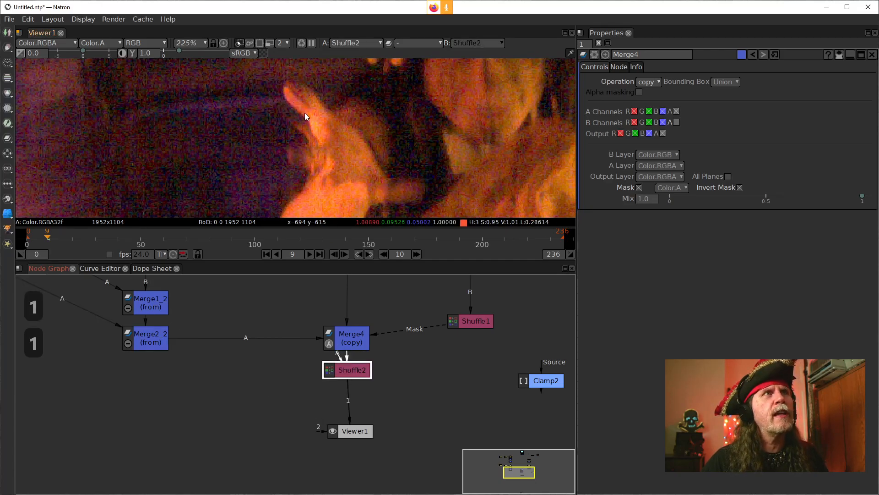
{"action": "left_click_drag", "start_coordinate": [322, 175], "coordinate": [289, 121]}
{"action": "left_click_drag", "start_coordinate": [368, 128], "coordinate": [332, 106]}
{"action": "left_click_drag", "start_coordinate": [371, 80], "coordinate": [312, 161]}
{"action": "scroll", "coordinate": [332, 148], "scroll_direction": "down", "scroll_amount": 2}
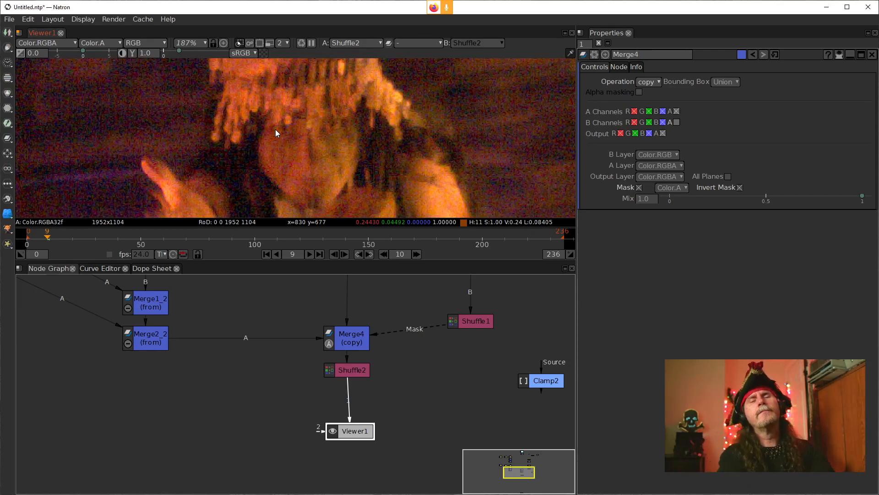
Step: Review the node graph from Read1 through both FrameBlend passes and the edge-mask branch down to Merge4 and the viewer
{"action": "scroll", "coordinate": [399, 386], "scroll_direction": "down", "scroll_amount": 2}
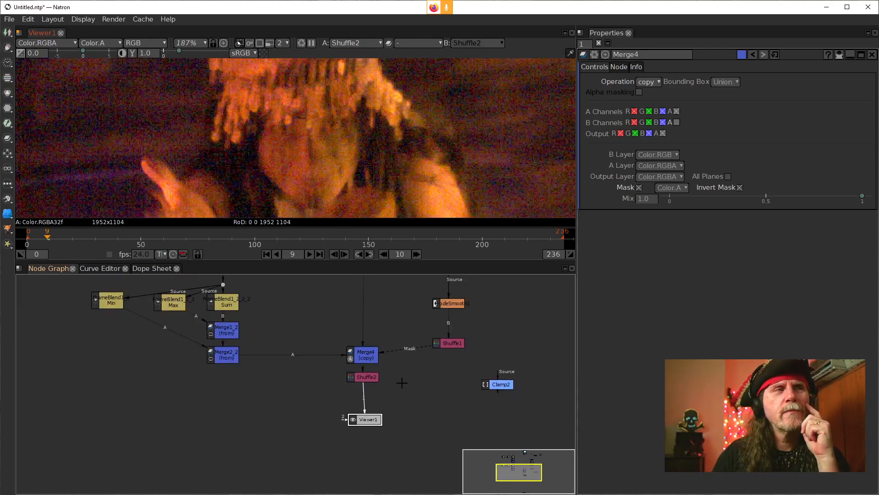
{"action": "left_click_drag", "start_coordinate": [400, 386], "coordinate": [373, 481]}
{"action": "left_click_drag", "start_coordinate": [357, 338], "coordinate": [344, 362]}
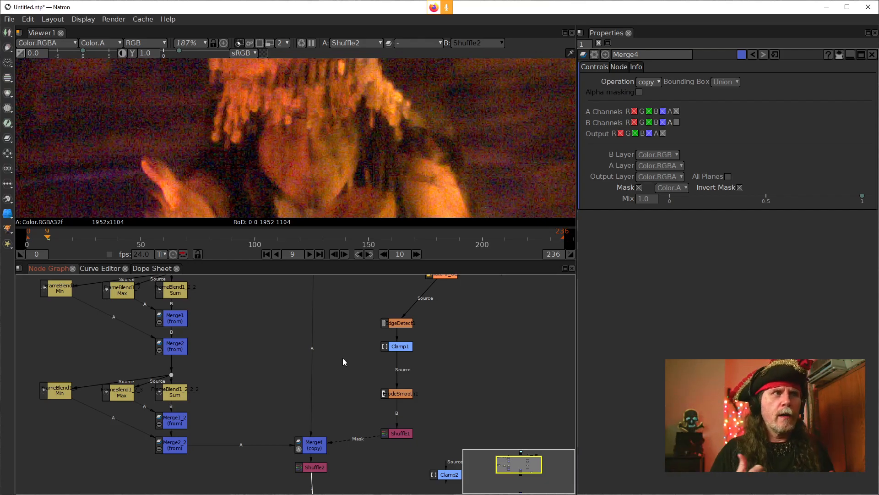
{"action": "left_click_drag", "start_coordinate": [355, 365], "coordinate": [353, 367]}
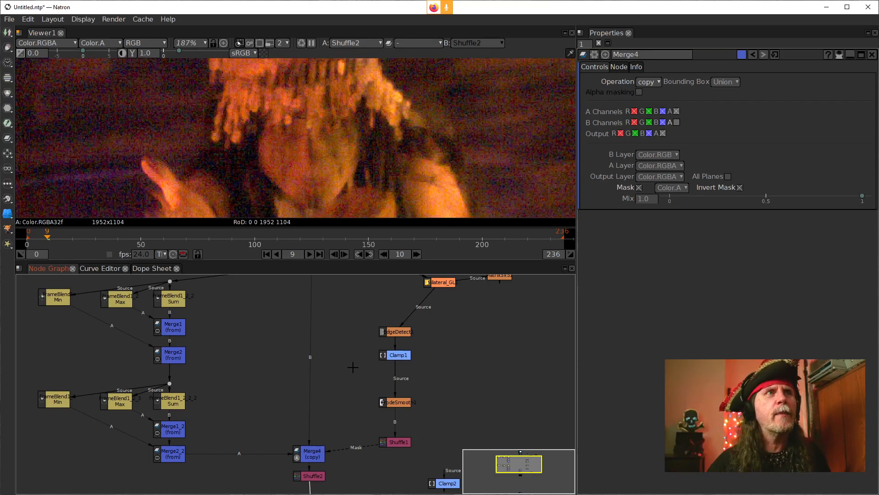
{"action": "left_click_drag", "start_coordinate": [304, 356], "coordinate": [325, 319]}
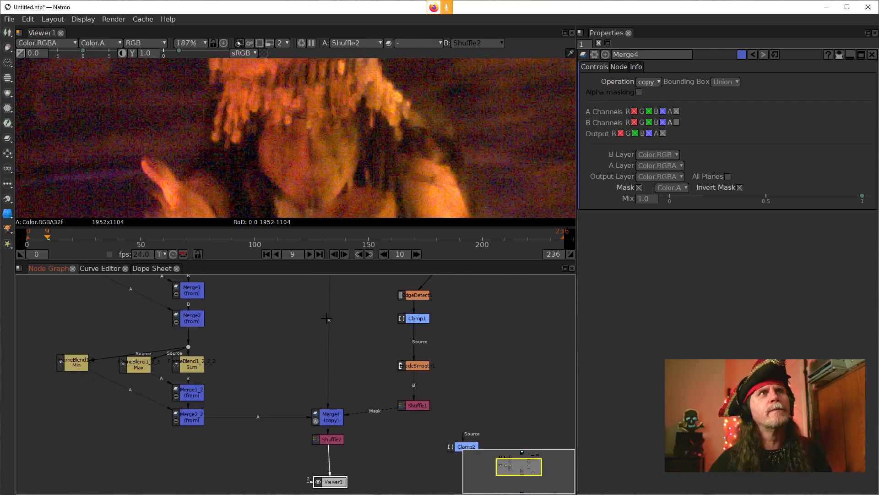
{"action": "left_click_drag", "start_coordinate": [337, 331], "coordinate": [346, 368]}
{"action": "scroll", "coordinate": [344, 364], "scroll_direction": "down", "scroll_amount": 5}
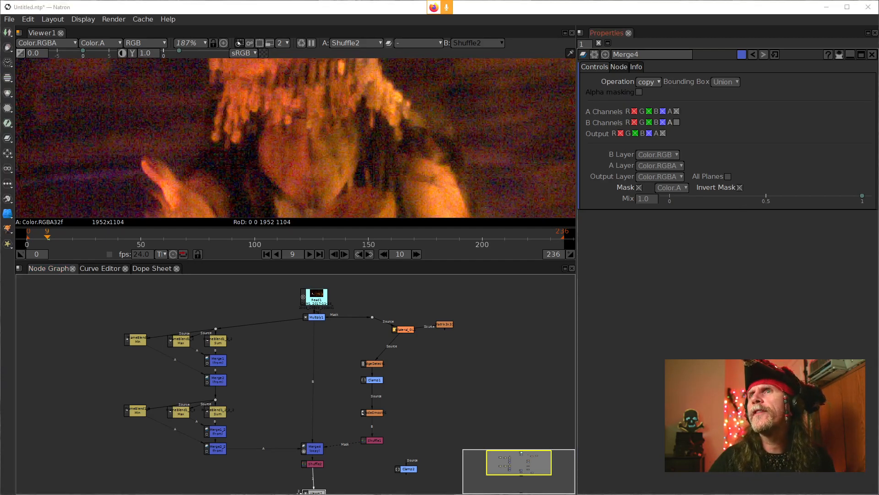
{"action": "left_click_drag", "start_coordinate": [396, 399], "coordinate": [506, 385]}
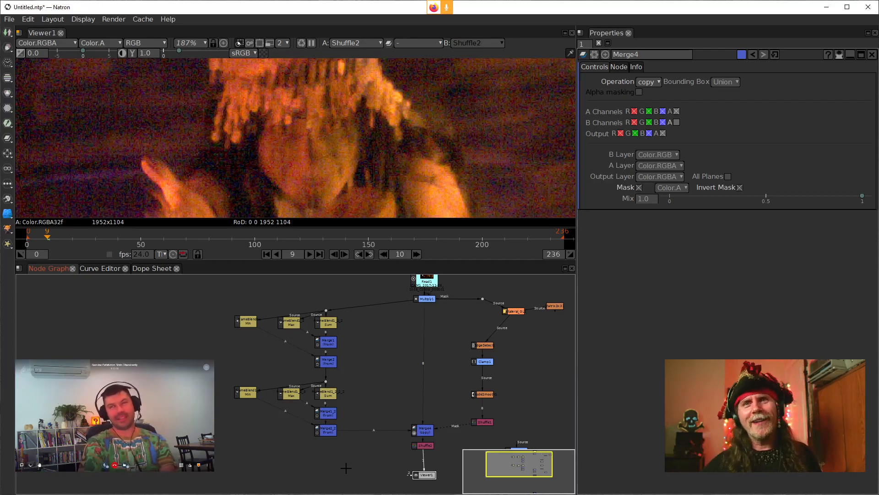
{"action": "left_click_drag", "start_coordinate": [405, 391], "coordinate": [364, 373]}
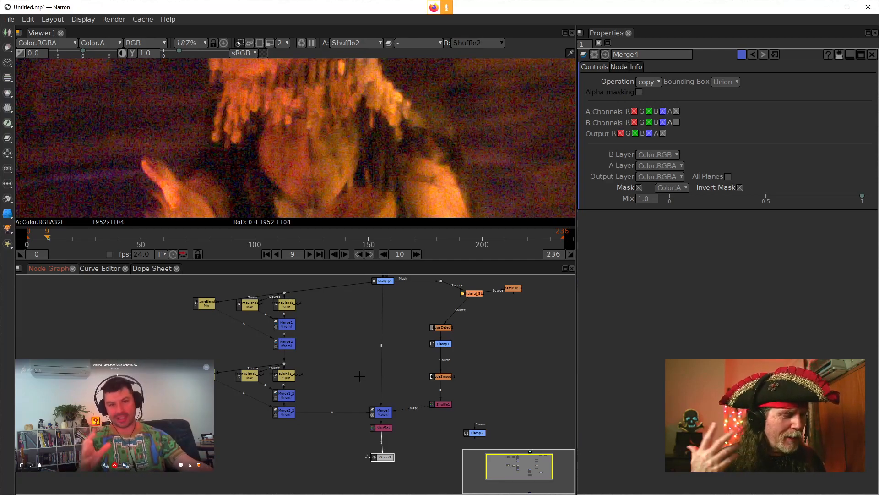
{"action": "left_click_drag", "start_coordinate": [452, 356], "coordinate": [366, 379]}
{"action": "left_click_drag", "start_coordinate": [341, 429], "coordinate": [341, 438]}
{"action": "left_click_drag", "start_coordinate": [405, 363], "coordinate": [411, 380]}
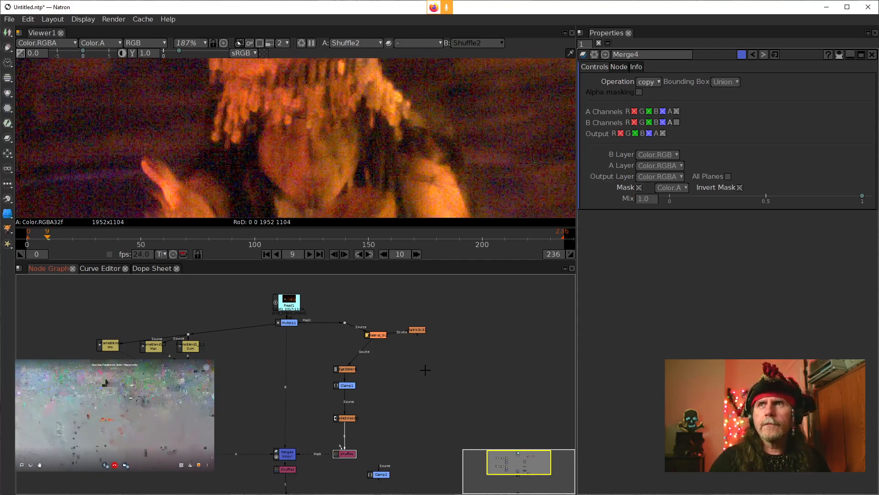
{"action": "left_click_drag", "start_coordinate": [289, 371], "coordinate": [392, 359]}
{"action": "scroll", "coordinate": [398, 364], "scroll_direction": "up", "scroll_amount": 1}
{"action": "scroll", "coordinate": [386, 358], "scroll_direction": "down", "scroll_amount": 2}
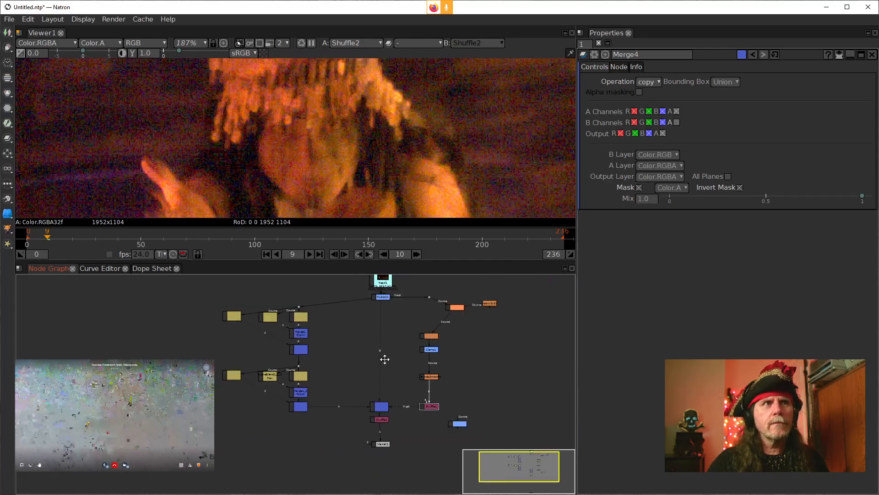